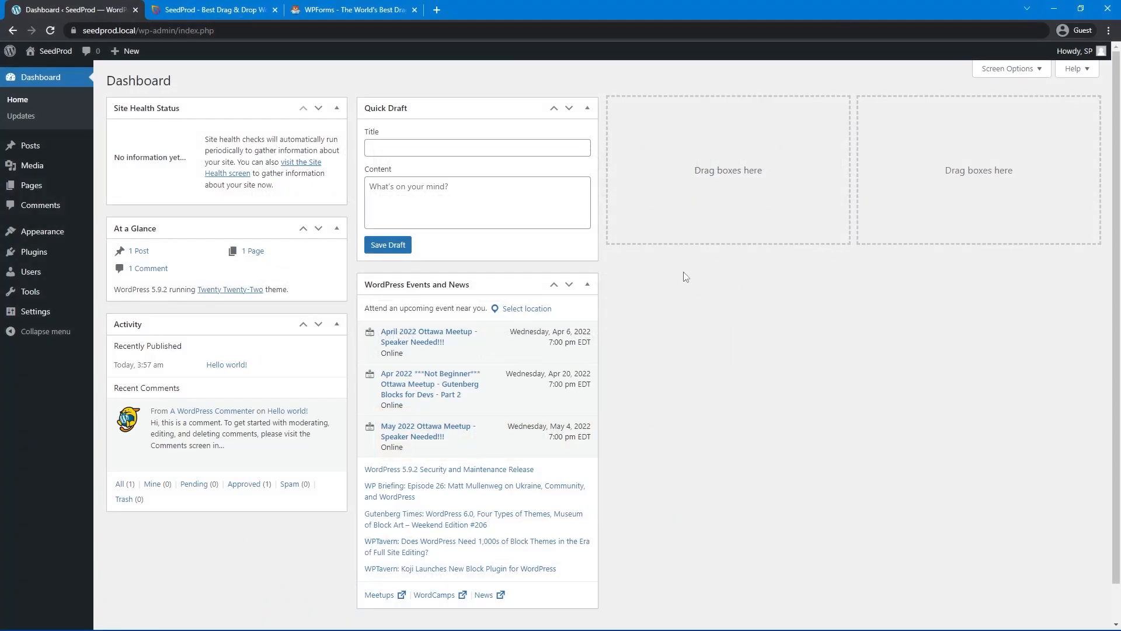
- Download the SeedProd Landing Page Pro 6.10.2 plugin from the SeedProd account's downloads, then close that site
{"action": "left_click", "coordinate": [198, 11]}
{"action": "left_click", "coordinate": [316, 11]}
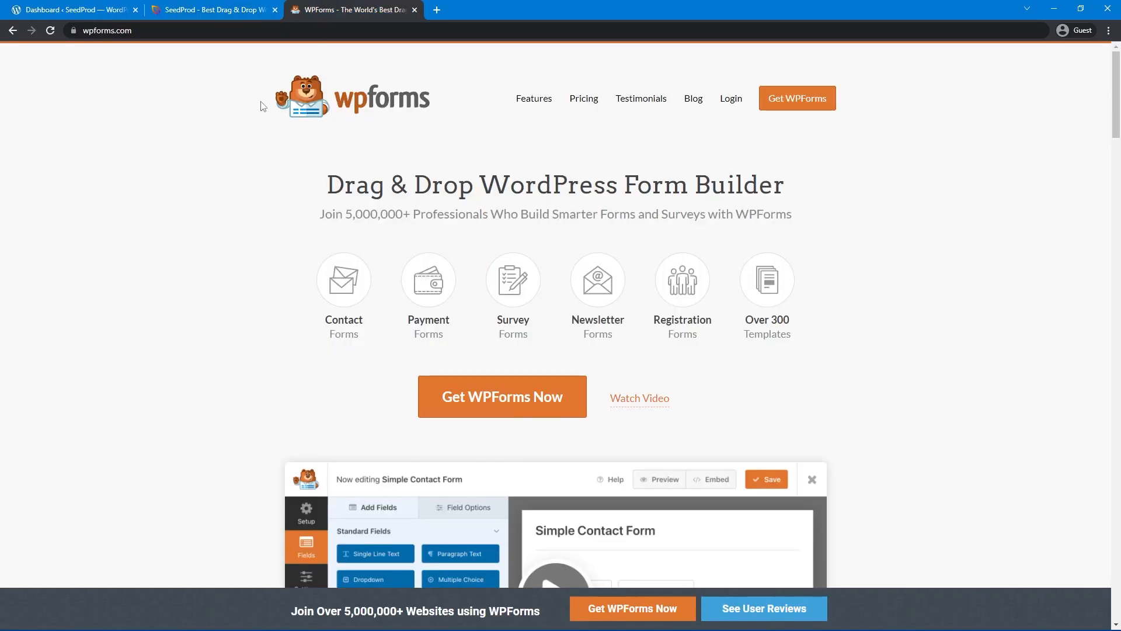
{"action": "left_click", "coordinate": [216, 16]}
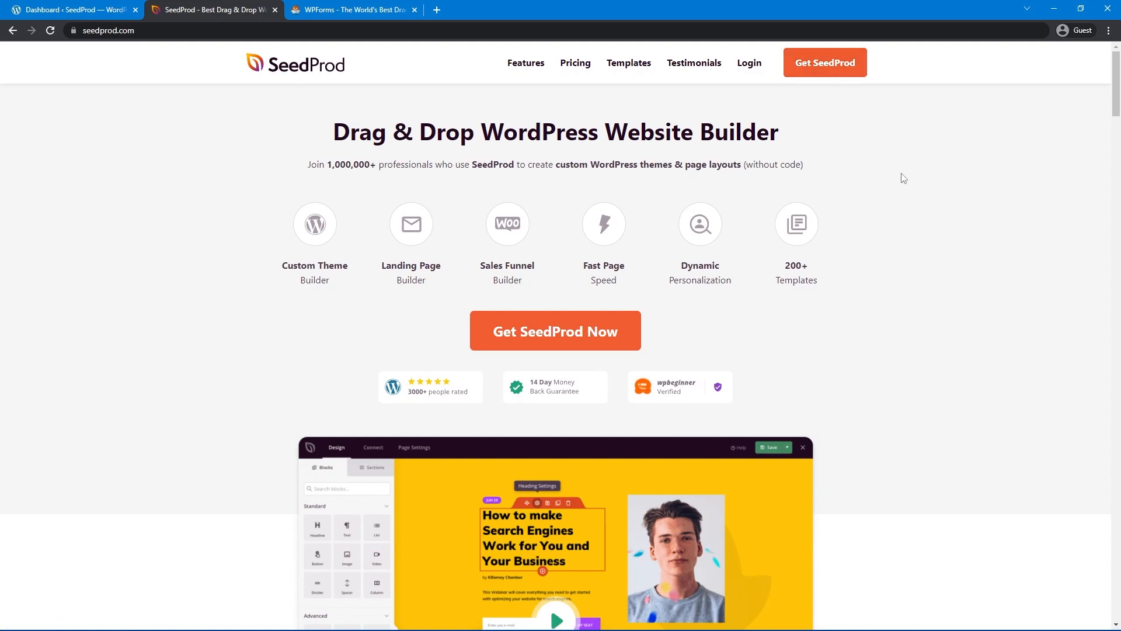
{"action": "left_click", "coordinate": [746, 66]}
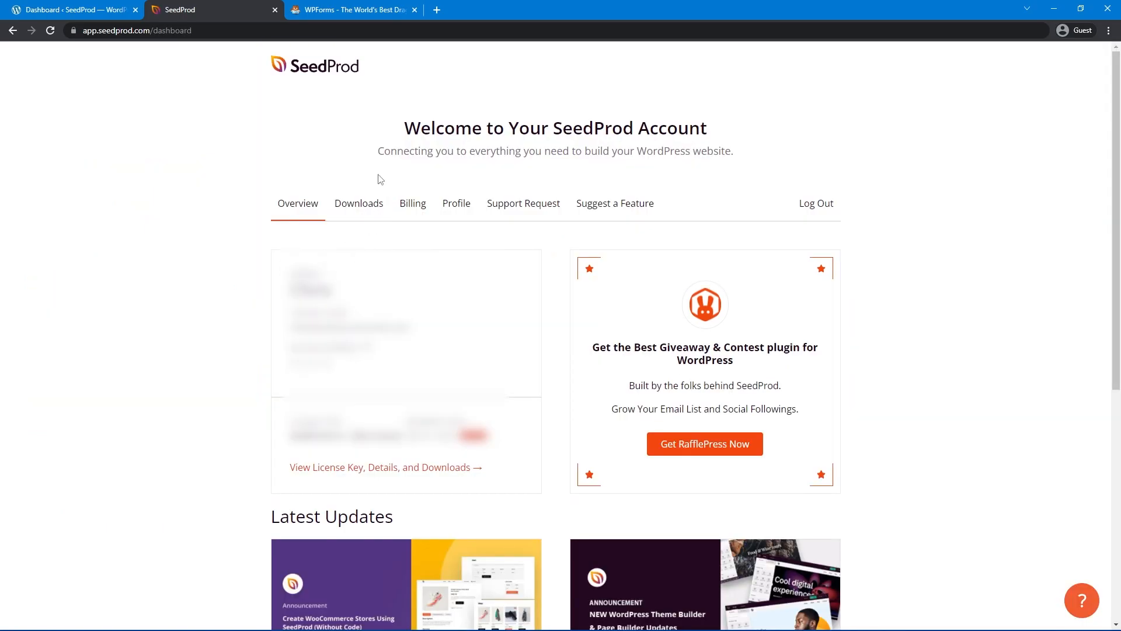
{"action": "left_click", "coordinate": [359, 209]}
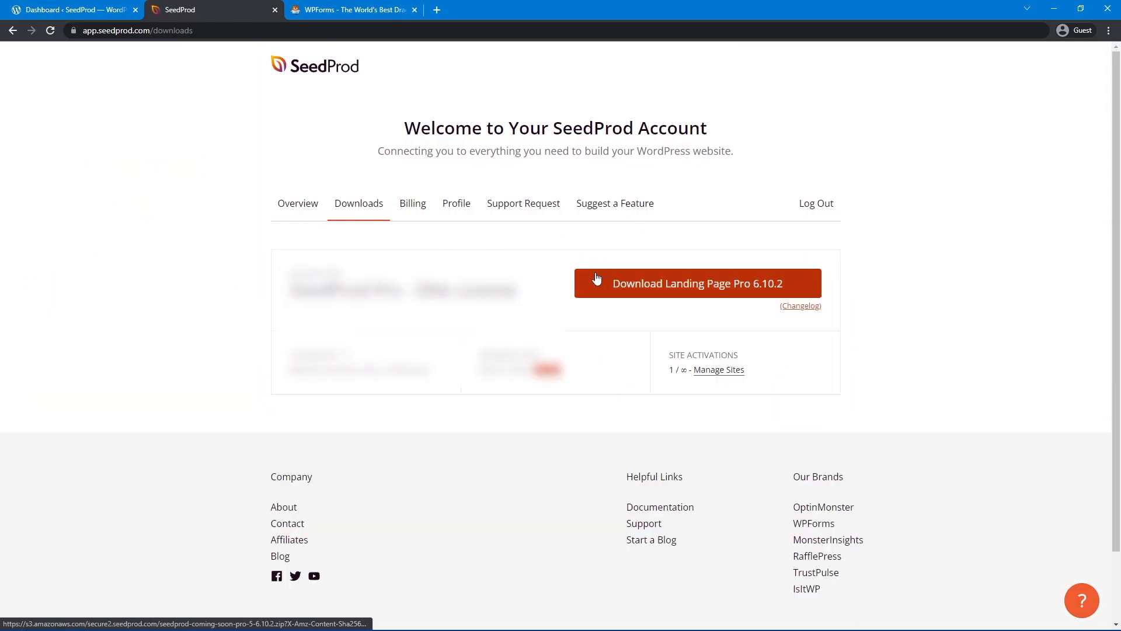
{"action": "left_click", "coordinate": [708, 282]}
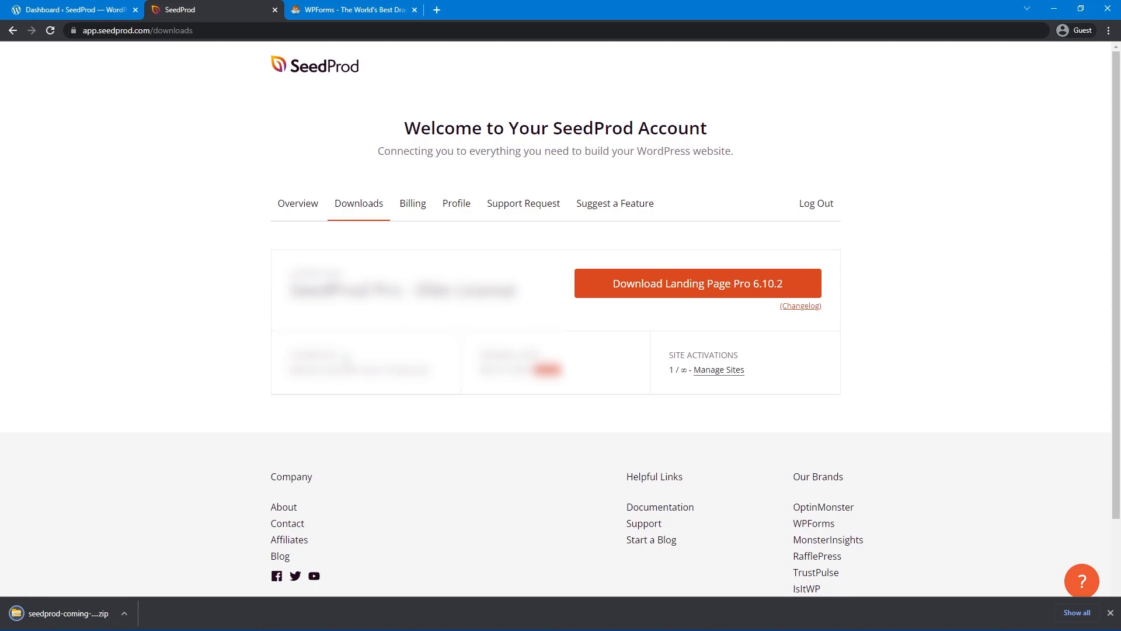
{"action": "left_click", "coordinate": [275, 10]}
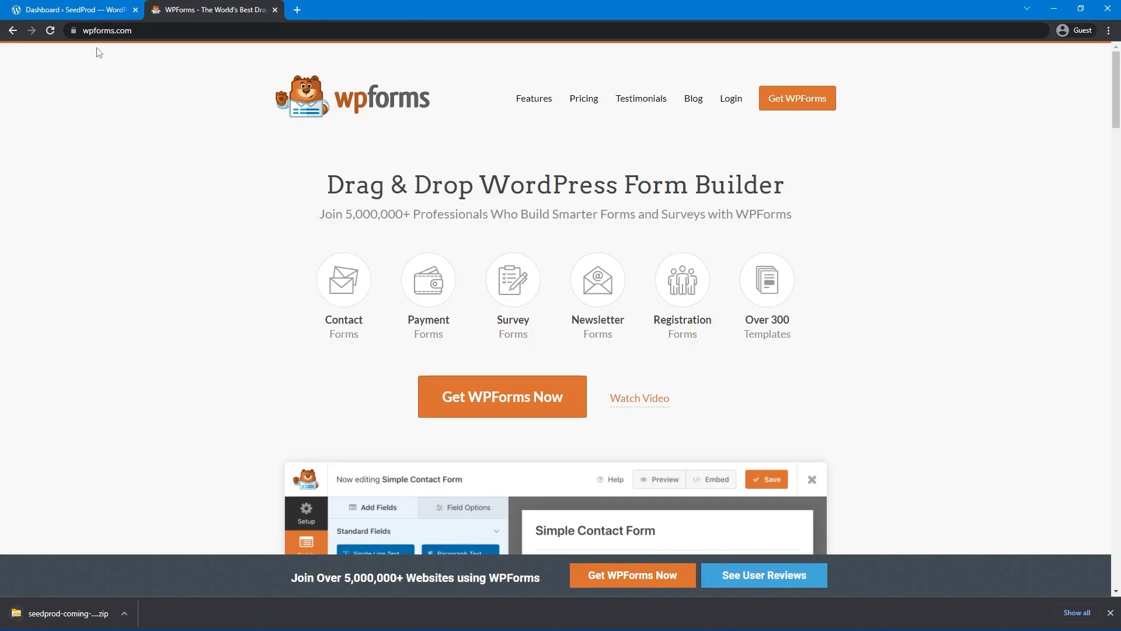
- Upload the downloaded SeedProd plugin zip to the WordPress site, install it and activate it
{"action": "left_click", "coordinate": [70, 12]}
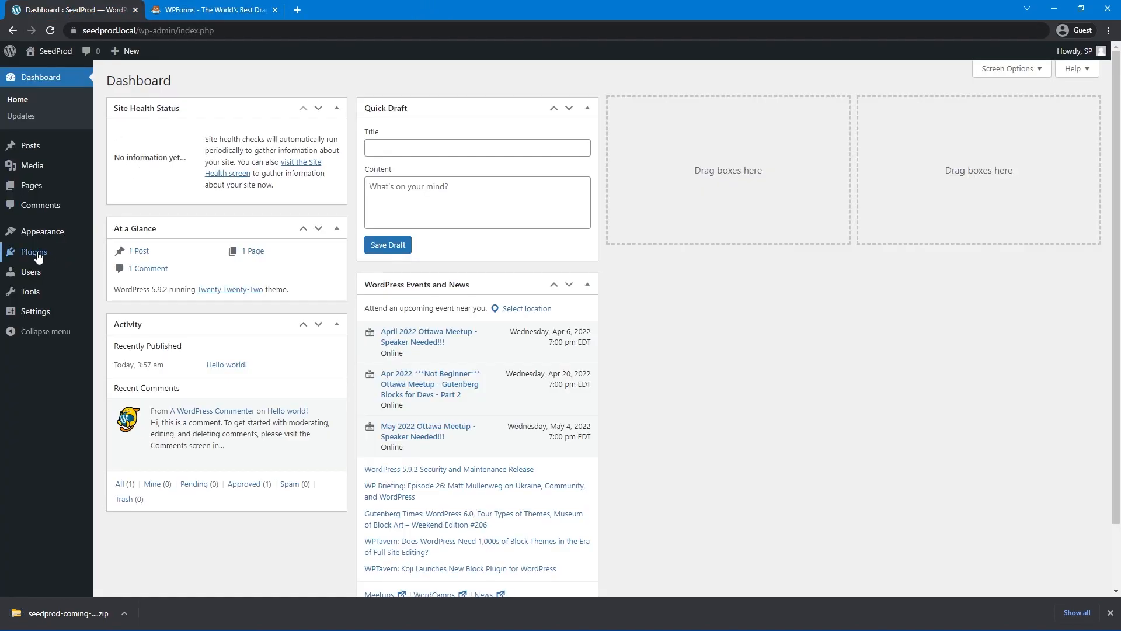
{"action": "mouse_move", "coordinate": [33, 255]}
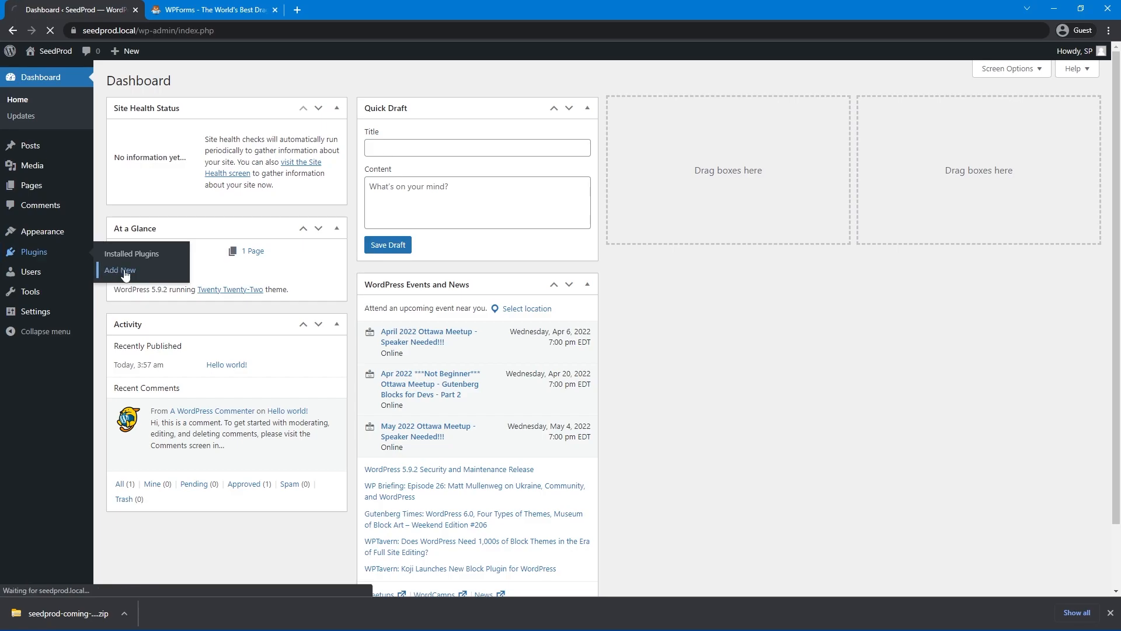
{"action": "left_click", "coordinate": [117, 270]}
{"action": "left_click", "coordinate": [213, 91]}
{"action": "left_click_drag", "start_coordinate": [75, 611], "coordinate": [529, 189]}
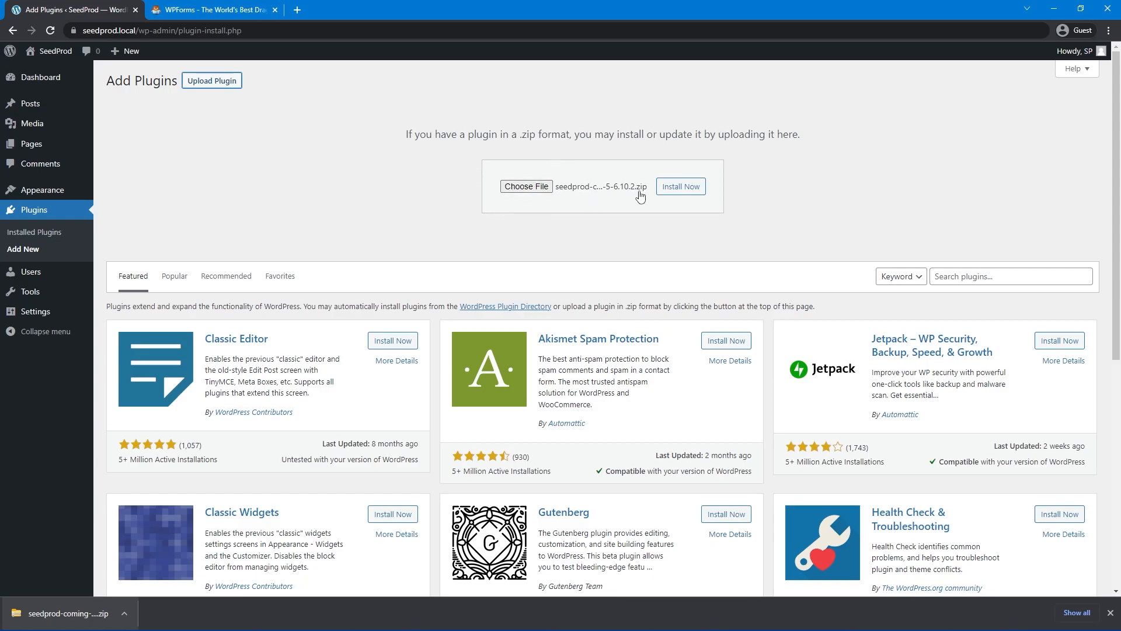
{"action": "left_click", "coordinate": [679, 188]}
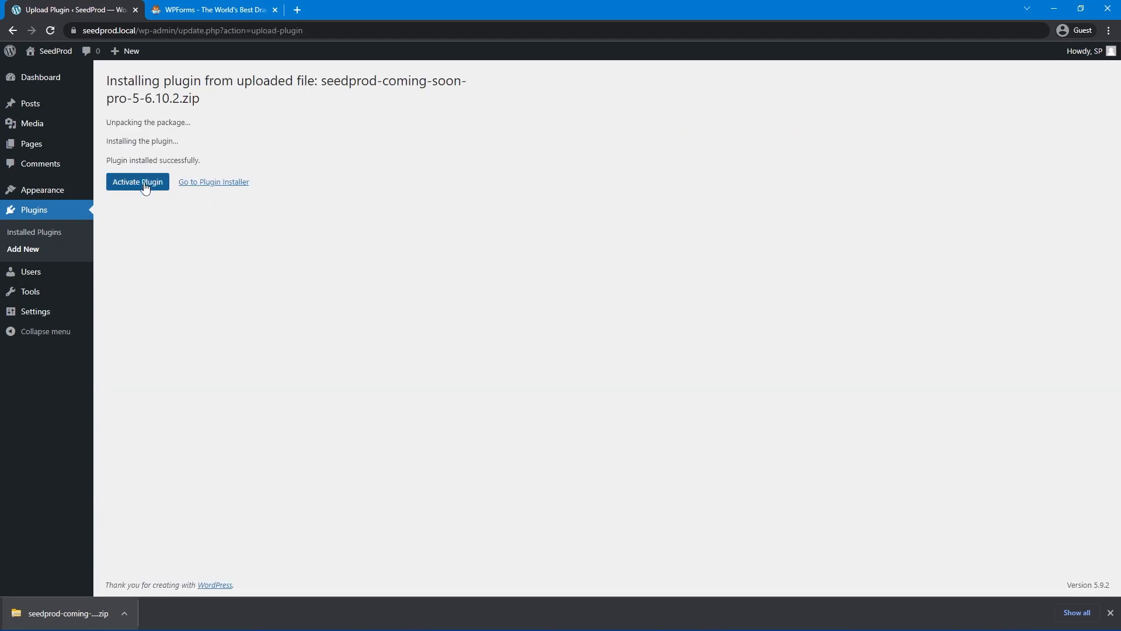
{"action": "left_click", "coordinate": [145, 186]}
- Paste the SeedProd license key on the plugin's welcome page and verify it
{"action": "left_click", "coordinate": [535, 249]}
{"action": "key", "text": "ctrl+v"}
{"action": "left_click", "coordinate": [686, 254]}
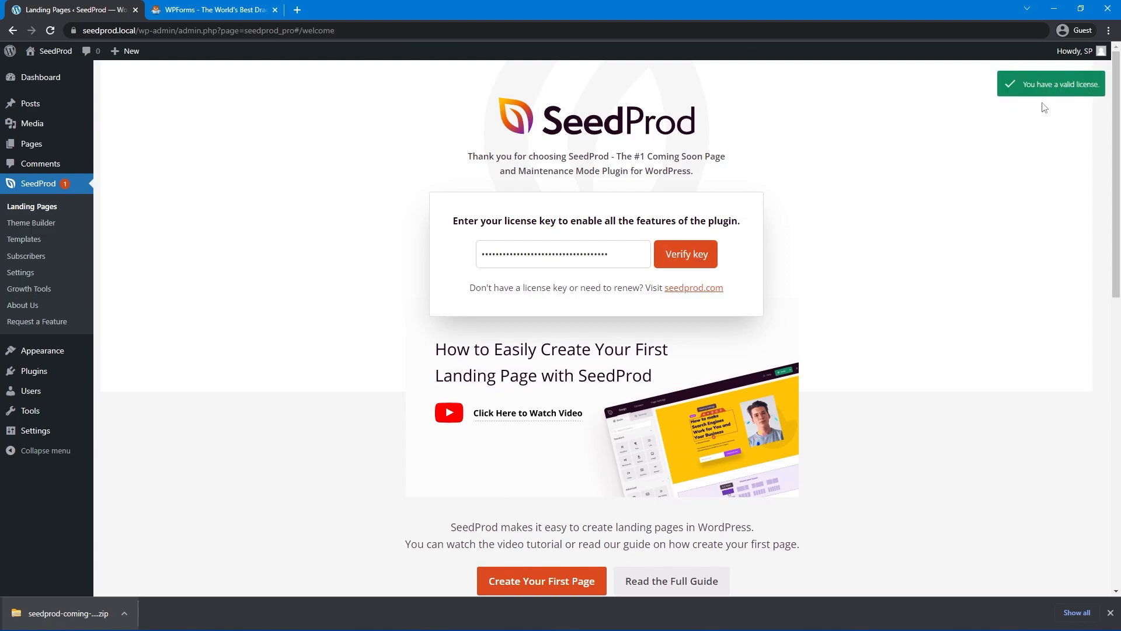
- Download the WPForms plugin from the WPForms account's downloads, then close that site
{"action": "left_click", "coordinate": [199, 13]}
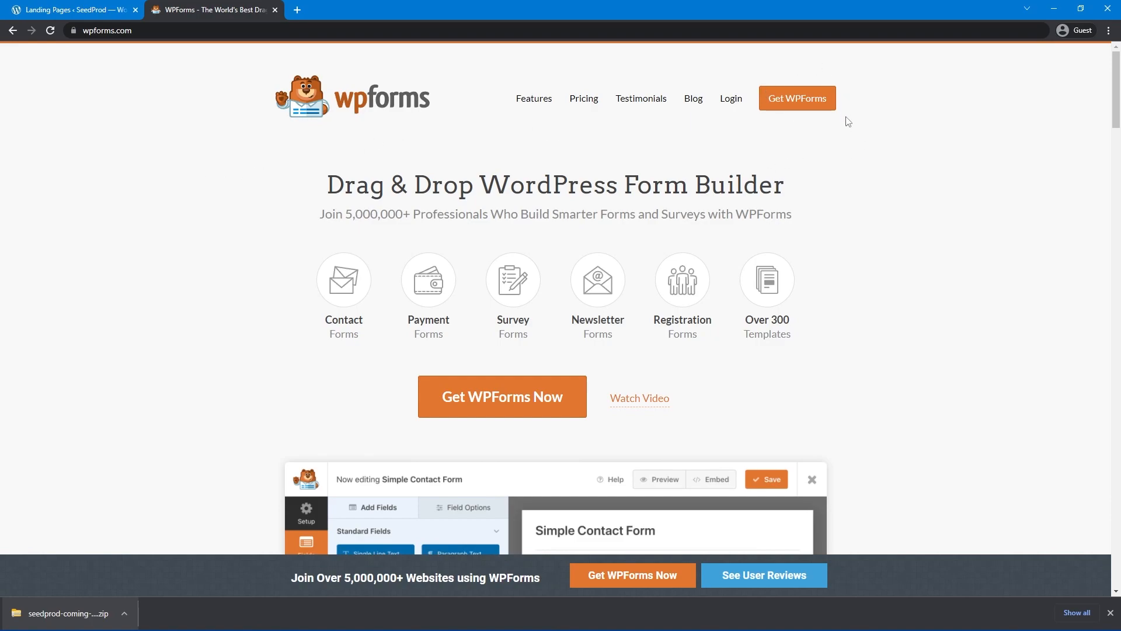
{"action": "left_click", "coordinate": [730, 101]}
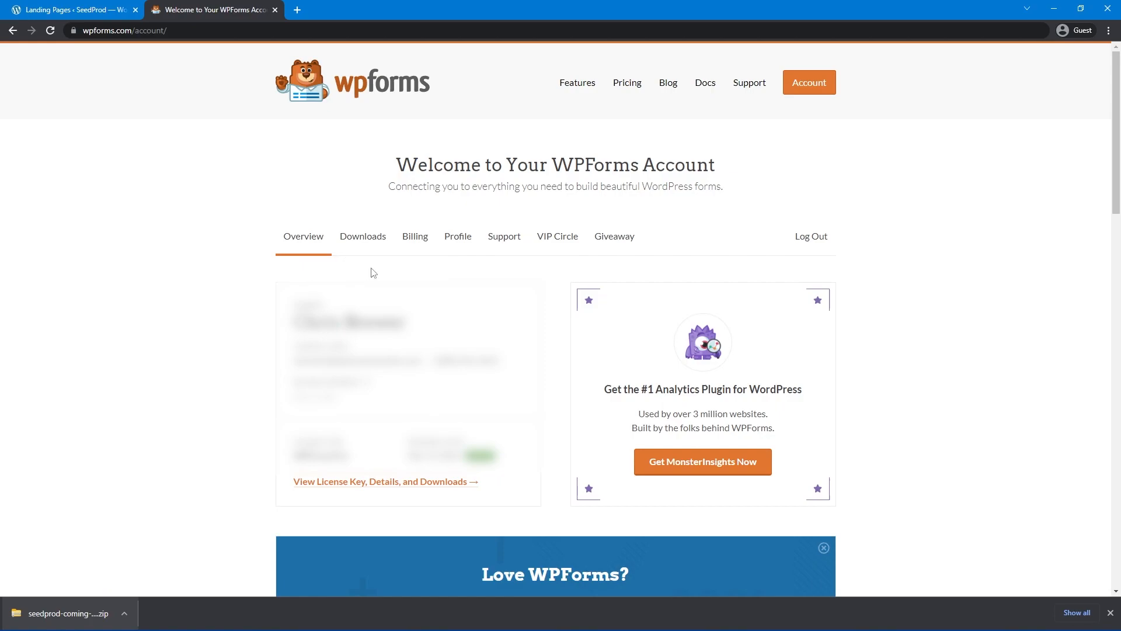
{"action": "left_click", "coordinate": [363, 237]}
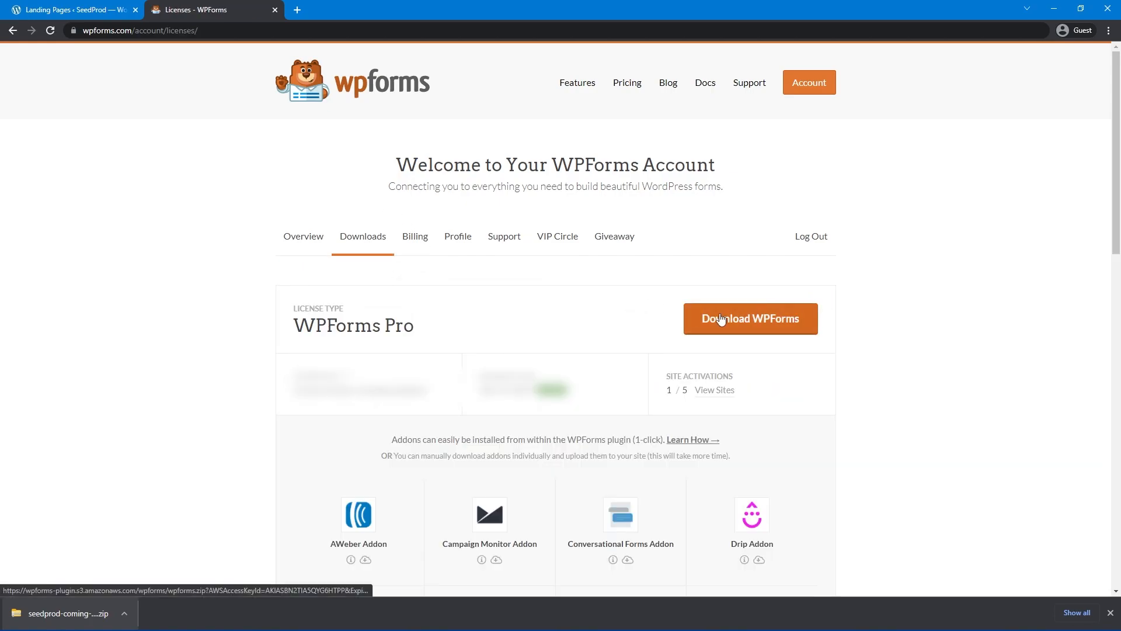
{"action": "left_click", "coordinate": [765, 318]}
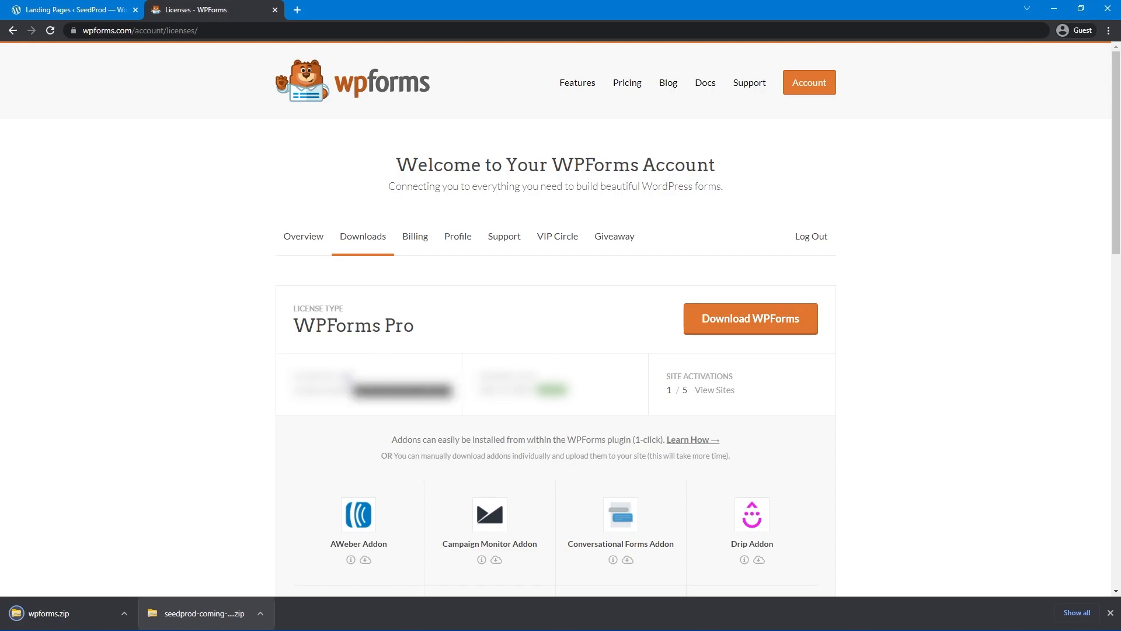
{"action": "left_click", "coordinate": [274, 9]}
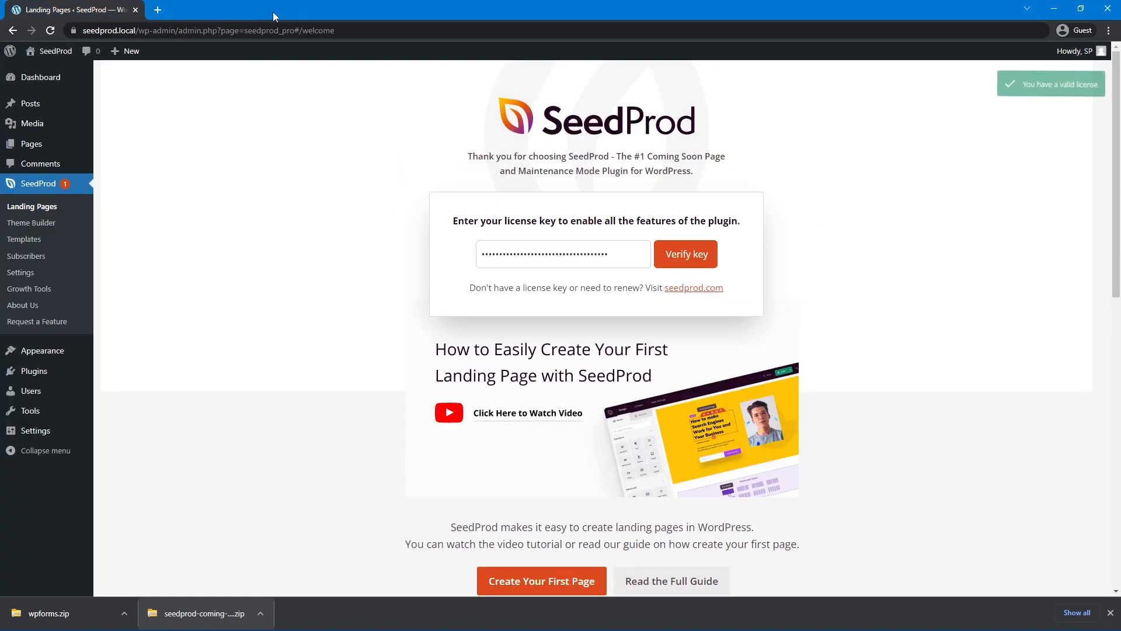
- Upload wpforms.zip as a new plugin on the WordPress site, install it and activate it
{"action": "mouse_move", "coordinate": [41, 376]}
{"action": "left_click", "coordinate": [115, 387]}
{"action": "left_click", "coordinate": [220, 80]}
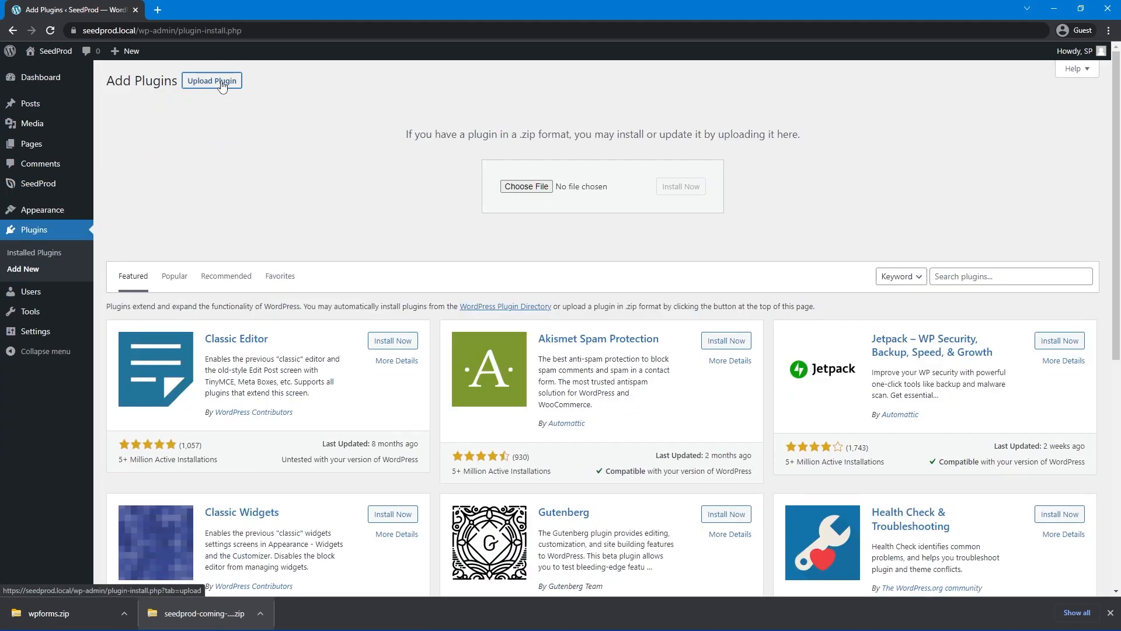
{"action": "left_click_drag", "start_coordinate": [37, 612], "coordinate": [536, 190]}
{"action": "left_click", "coordinate": [682, 187]}
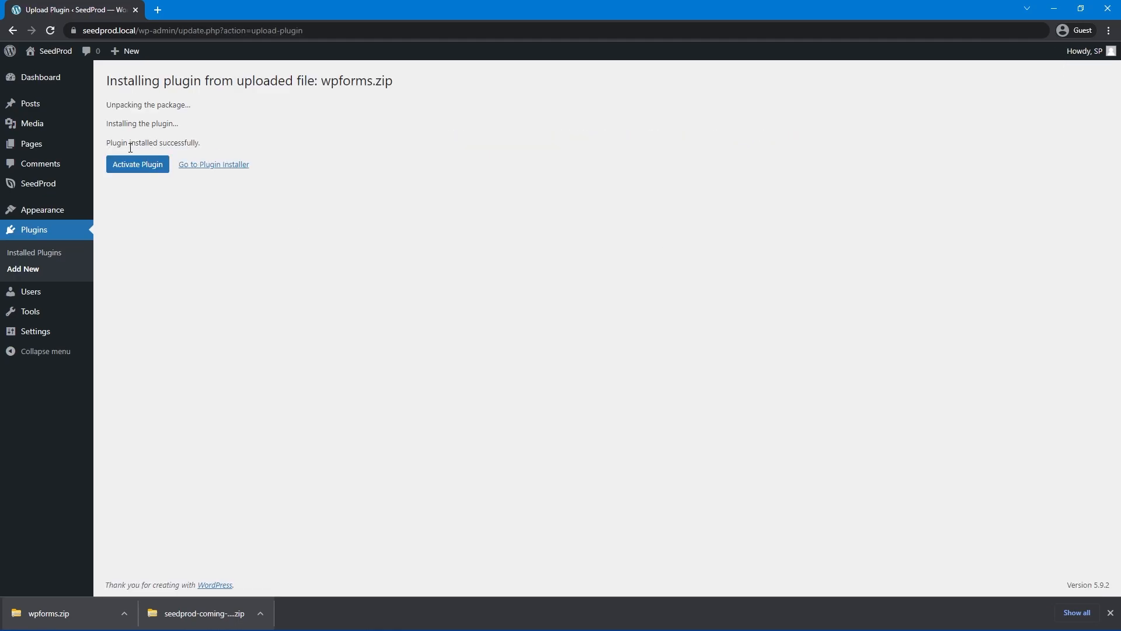
{"action": "left_click", "coordinate": [139, 167]}
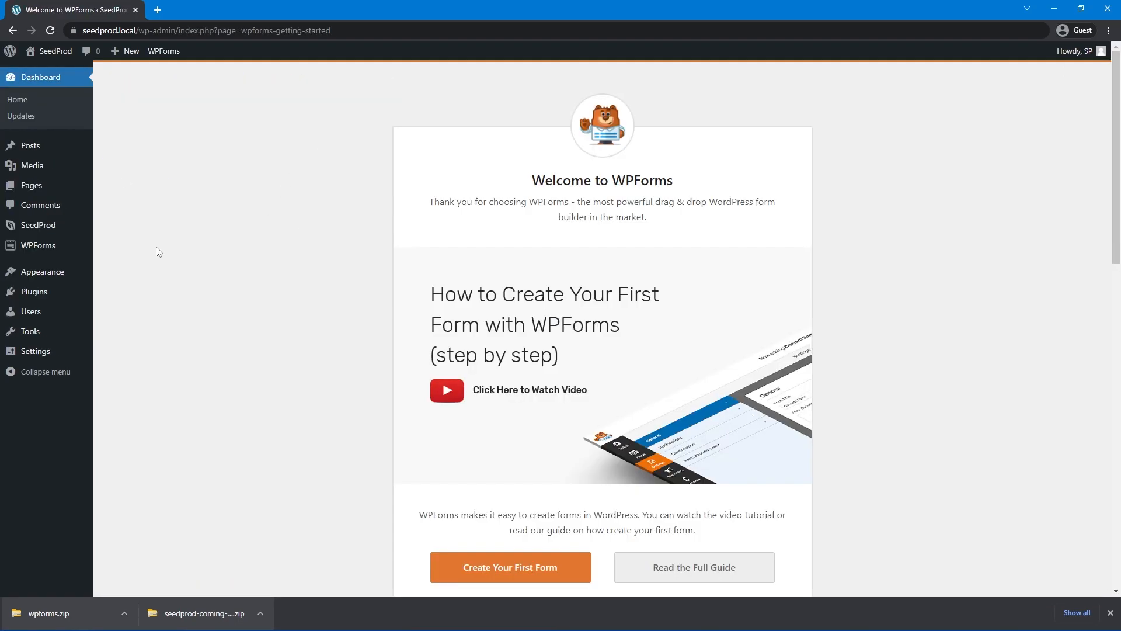
- Paste the license key in the WPForms general settings, verify it, and dismiss the confirmation and the downloads bar
{"action": "mouse_move", "coordinate": [41, 248]}
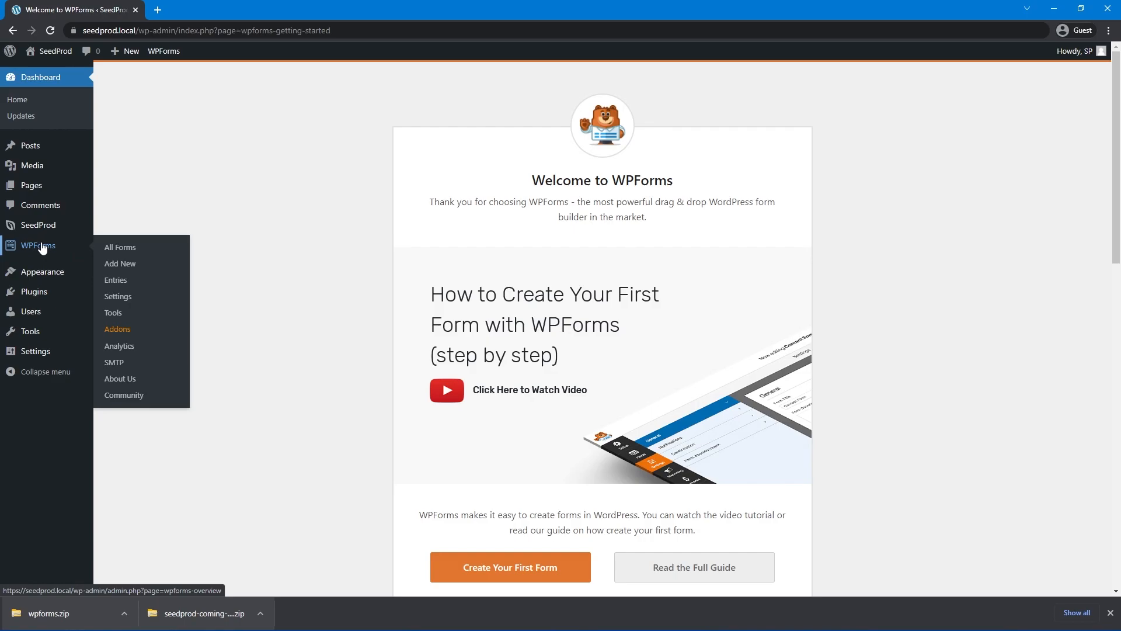
{"action": "left_click", "coordinate": [120, 297]}
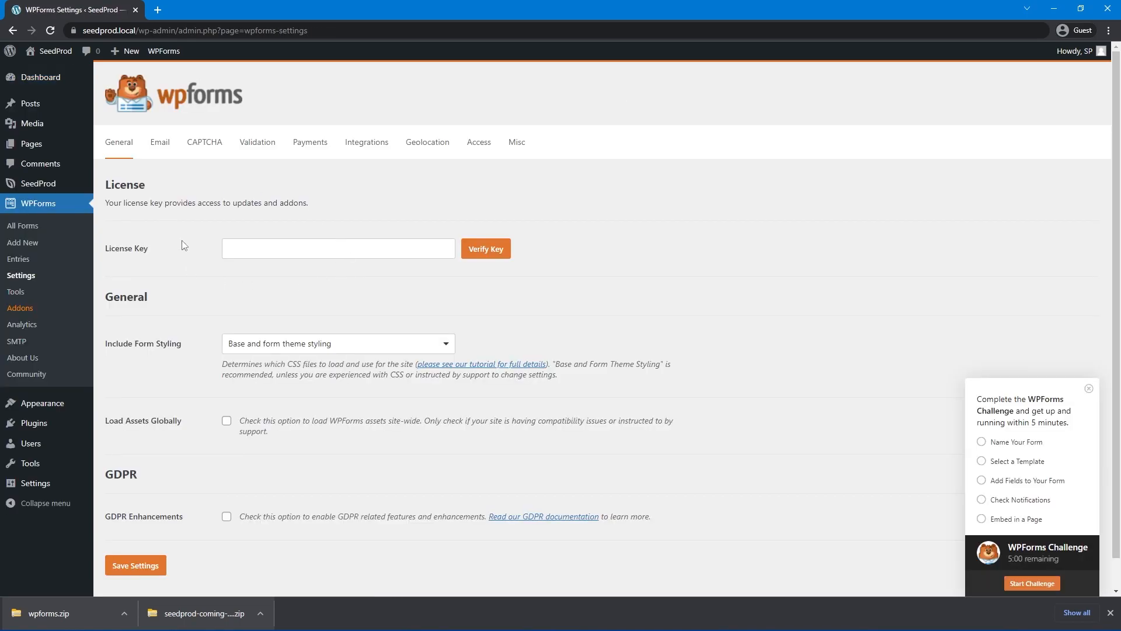
{"action": "left_click", "coordinate": [306, 246]}
{"action": "key", "text": "ctrl+v"}
{"action": "left_click", "coordinate": [486, 249]}
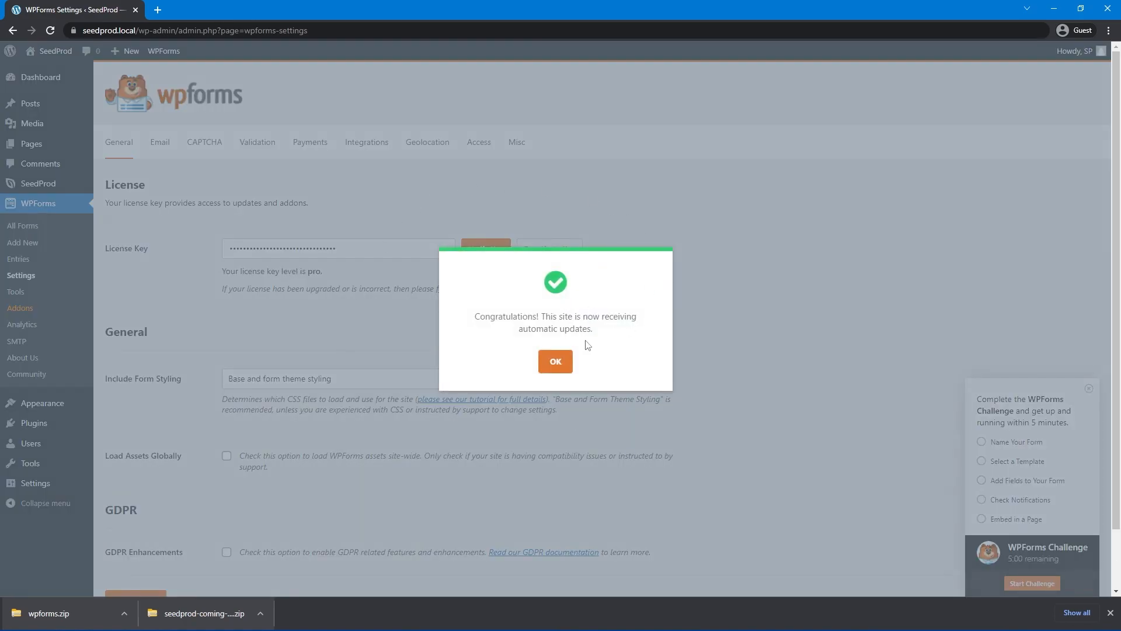
{"action": "left_click", "coordinate": [556, 362]}
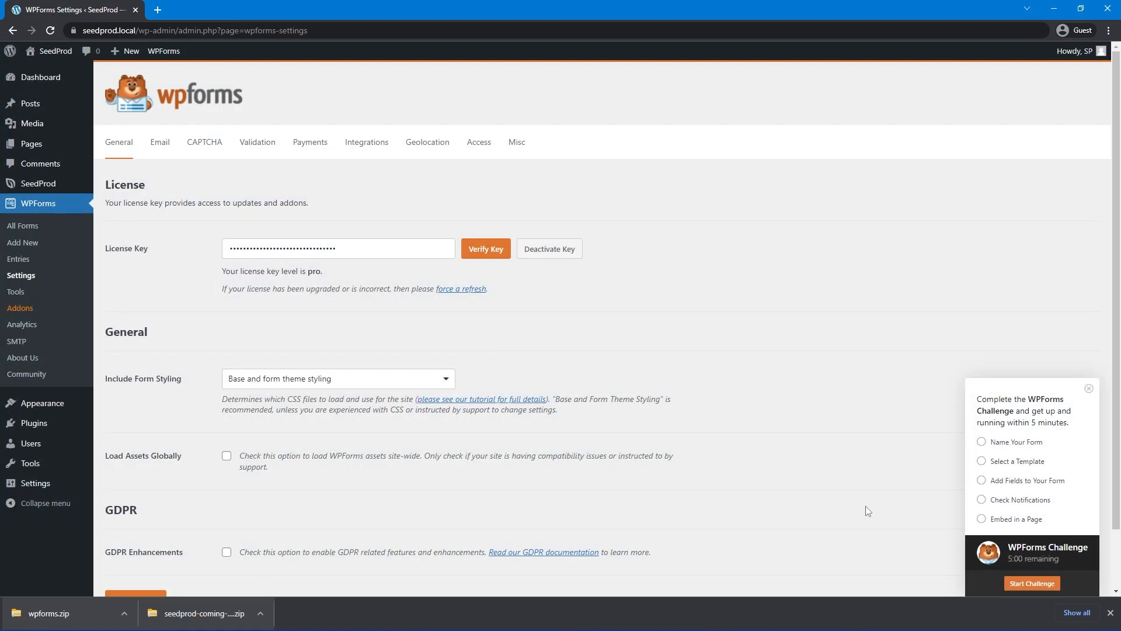
{"action": "left_click", "coordinate": [1110, 612]}
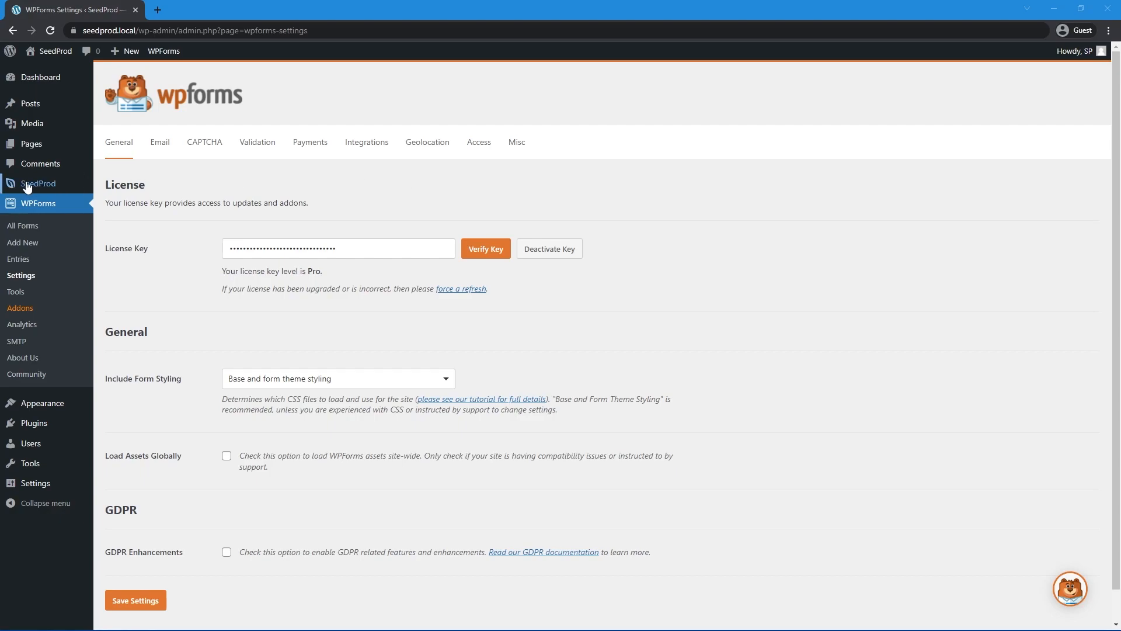
- Import the Starter Theme as the set of theme templates in SeedProd's Theme Builder
{"action": "mouse_move", "coordinate": [47, 186]}
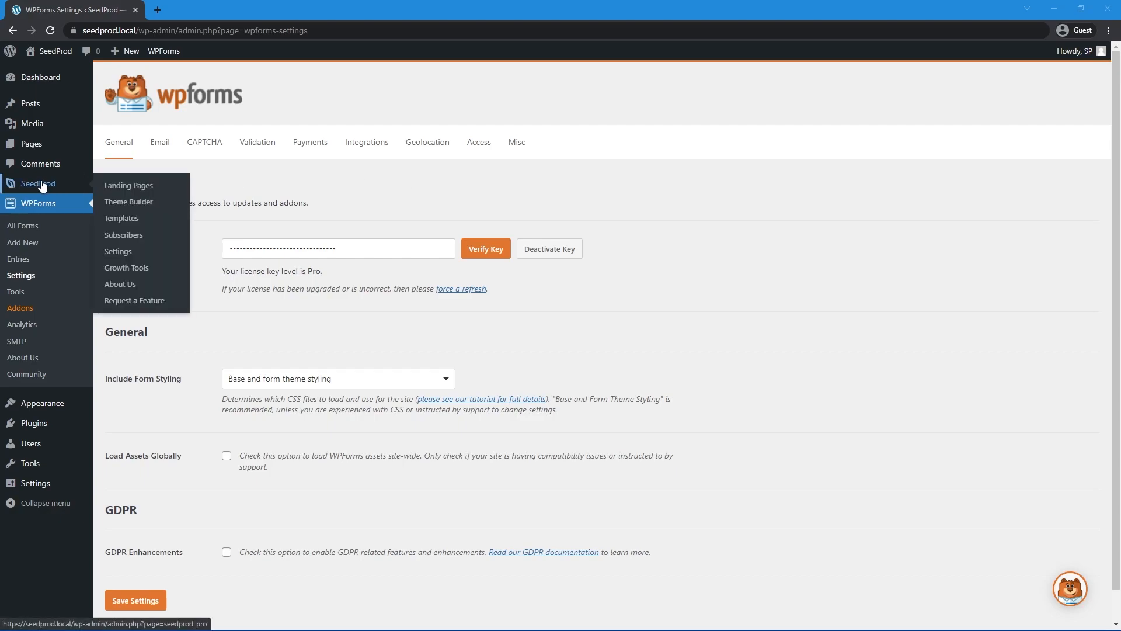
{"action": "left_click", "coordinate": [131, 202]}
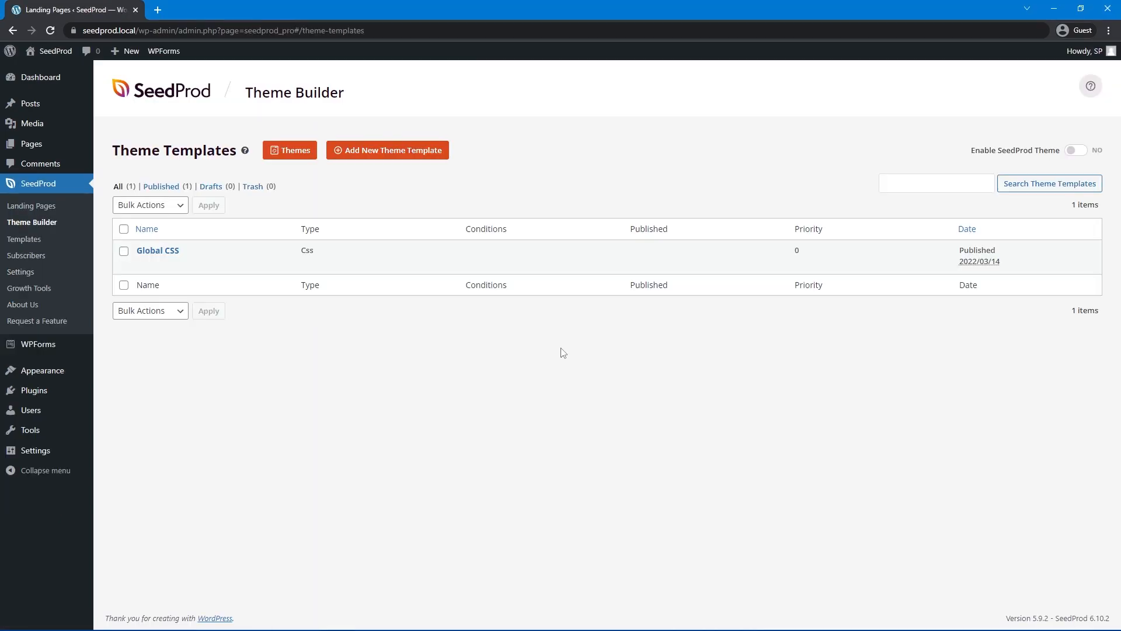
{"action": "left_click", "coordinate": [390, 153]}
{"action": "left_click", "coordinate": [360, 191]}
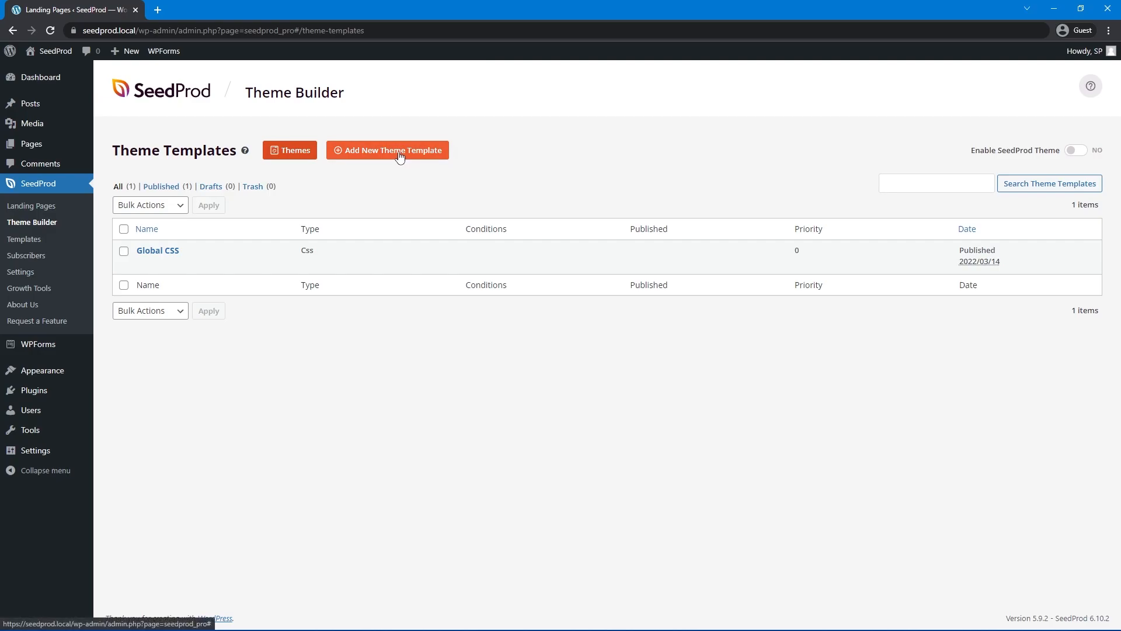
{"action": "left_click", "coordinate": [291, 150]}
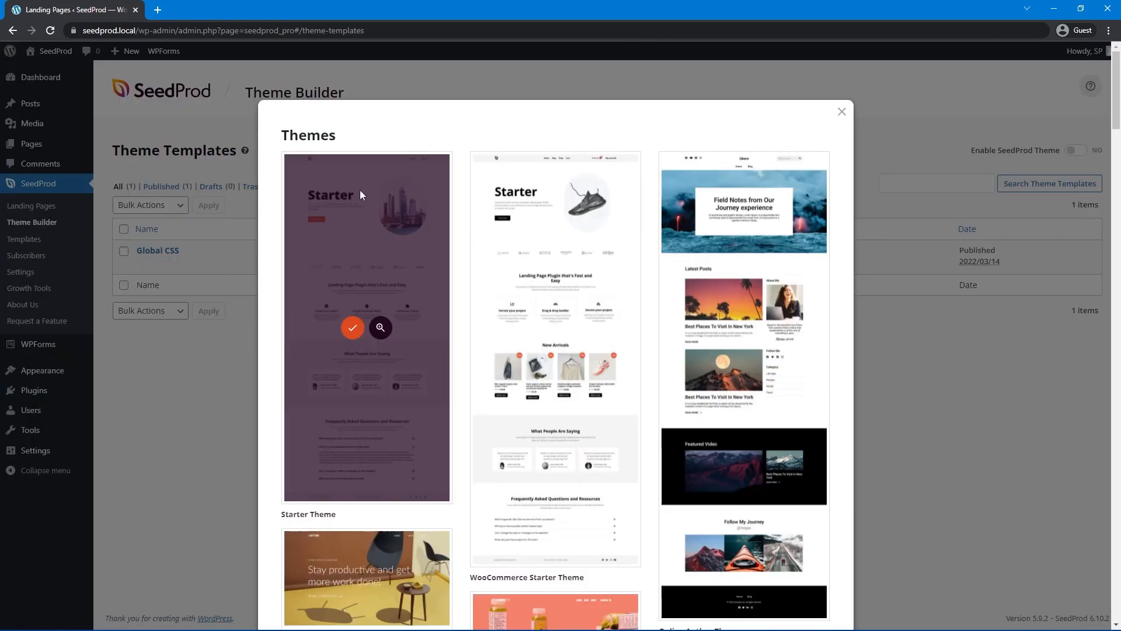
{"action": "left_click", "coordinate": [353, 328]}
- Look over the list of imported theme templates and view the live site in a new tab
{"action": "scroll", "coordinate": [456, 208], "scroll_direction": "down", "scroll_amount": 1}
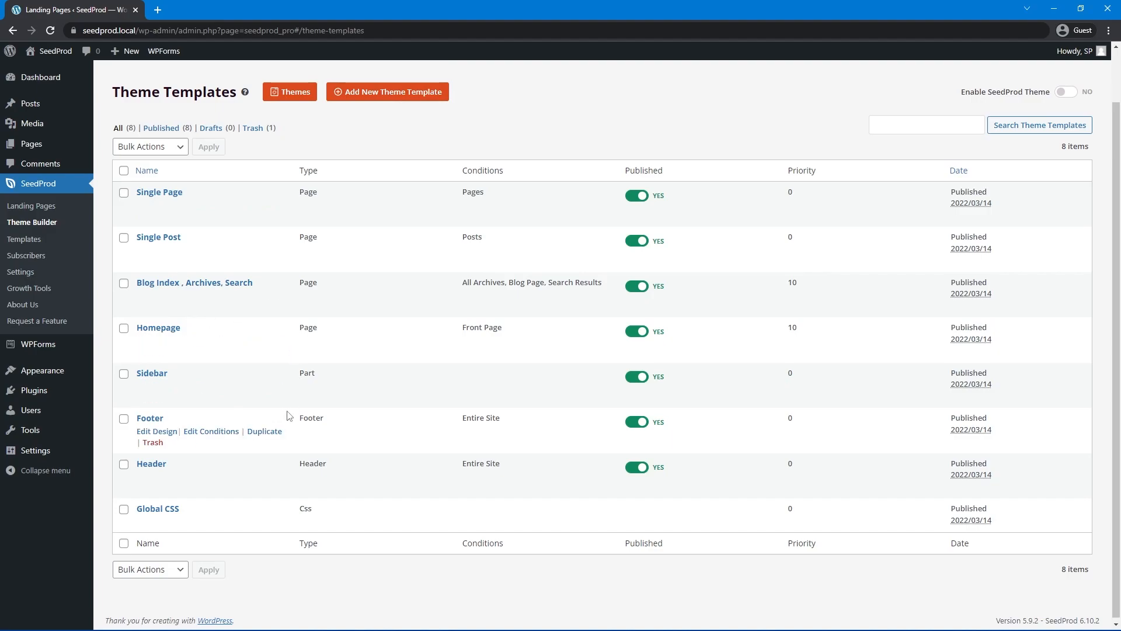
{"action": "scroll", "coordinate": [510, 374], "scroll_direction": "up", "scroll_amount": 1}
{"action": "middle_click", "coordinate": [42, 73]}
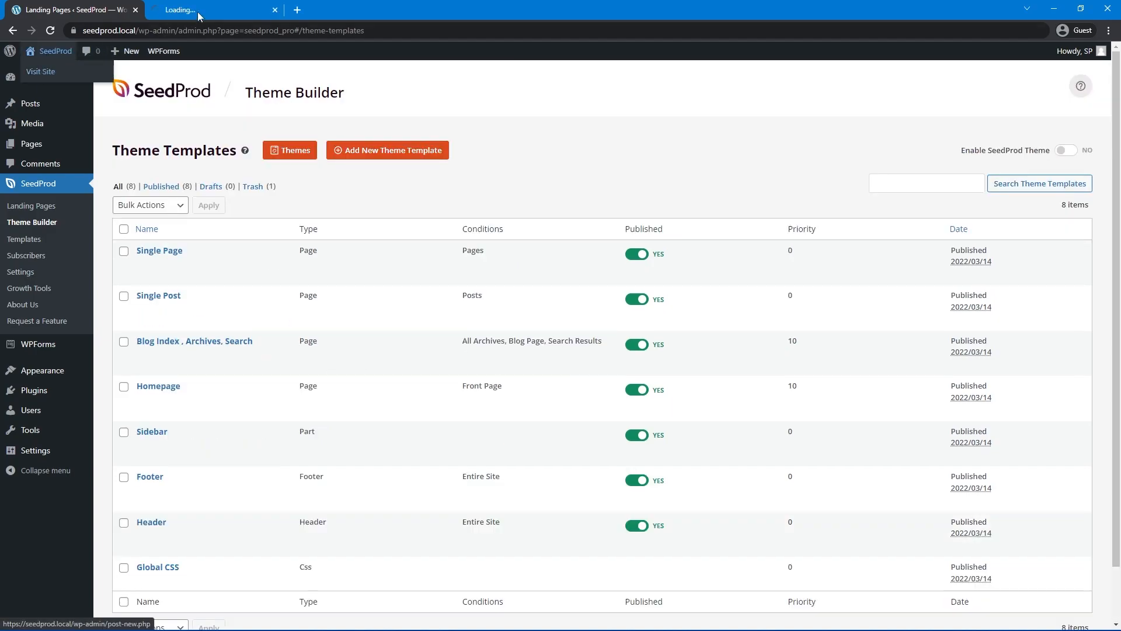
{"action": "left_click", "coordinate": [195, 11]}
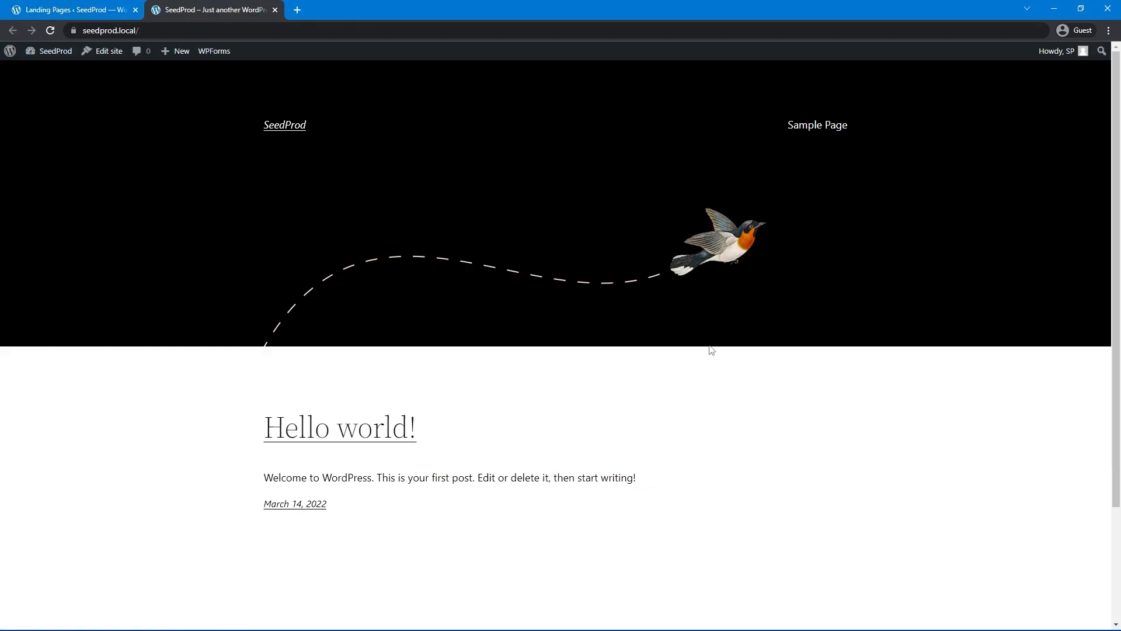
- Enable the SeedProd theme in the Theme Builder and agree to automatic creation of the static Home and Blog pages
{"action": "left_click", "coordinate": [76, 12]}
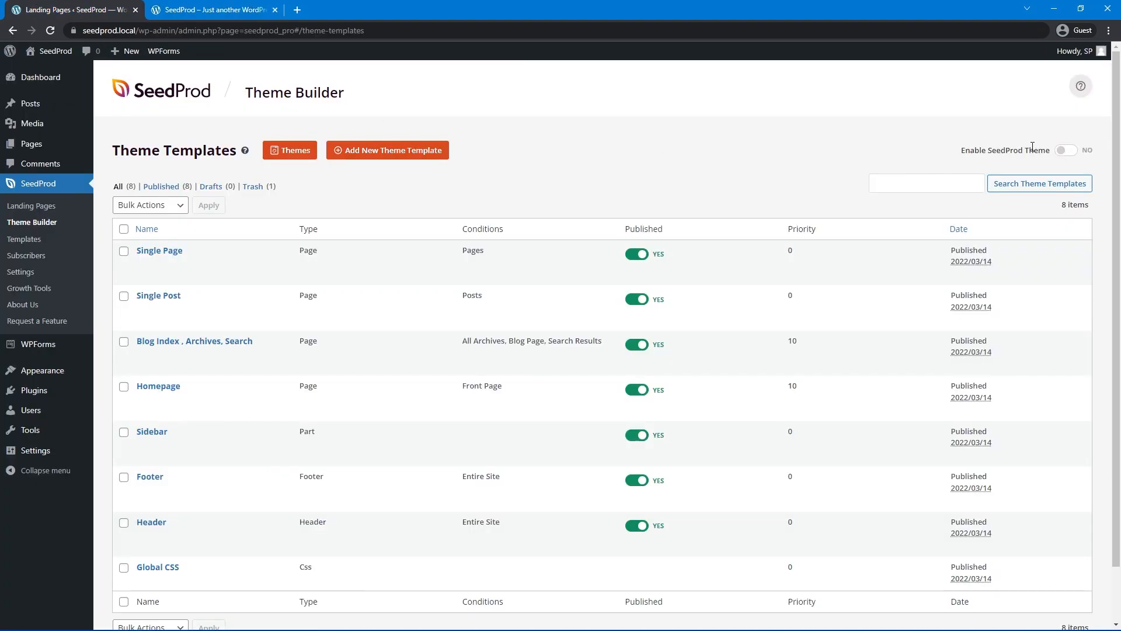
{"action": "left_click", "coordinate": [1066, 150]}
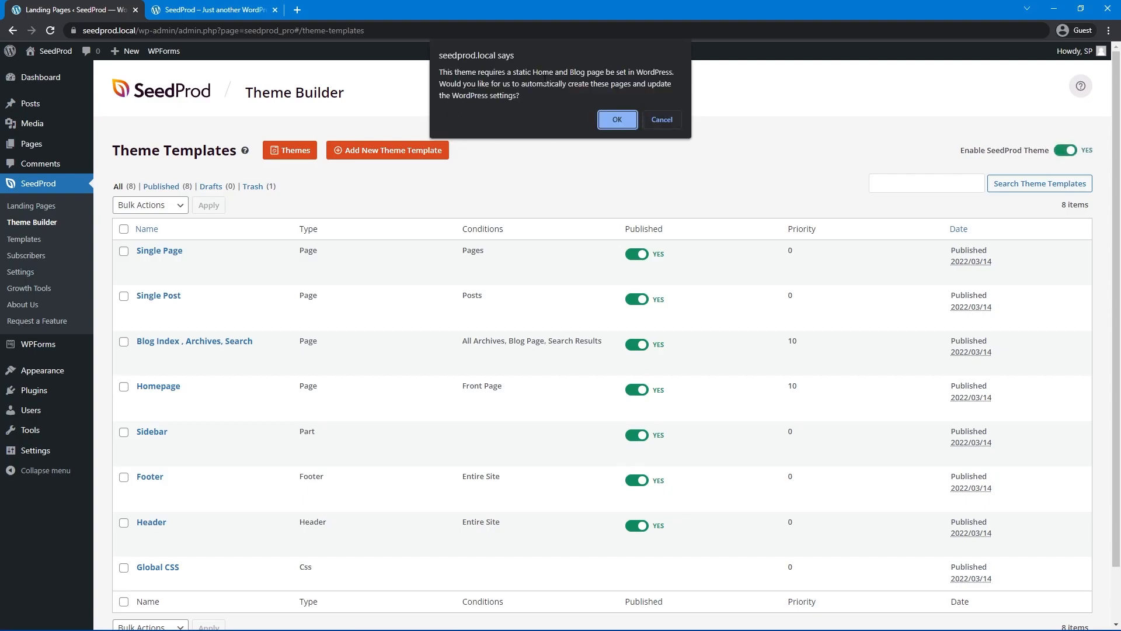
{"action": "left_click", "coordinate": [617, 120]}
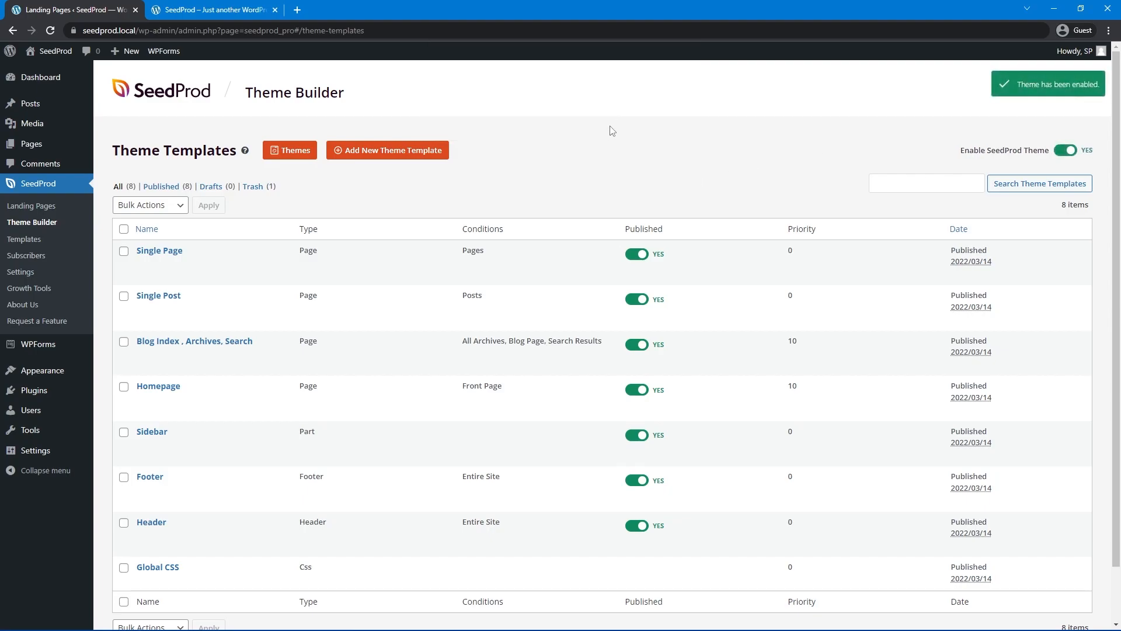
{"action": "left_click", "coordinate": [657, 120]}
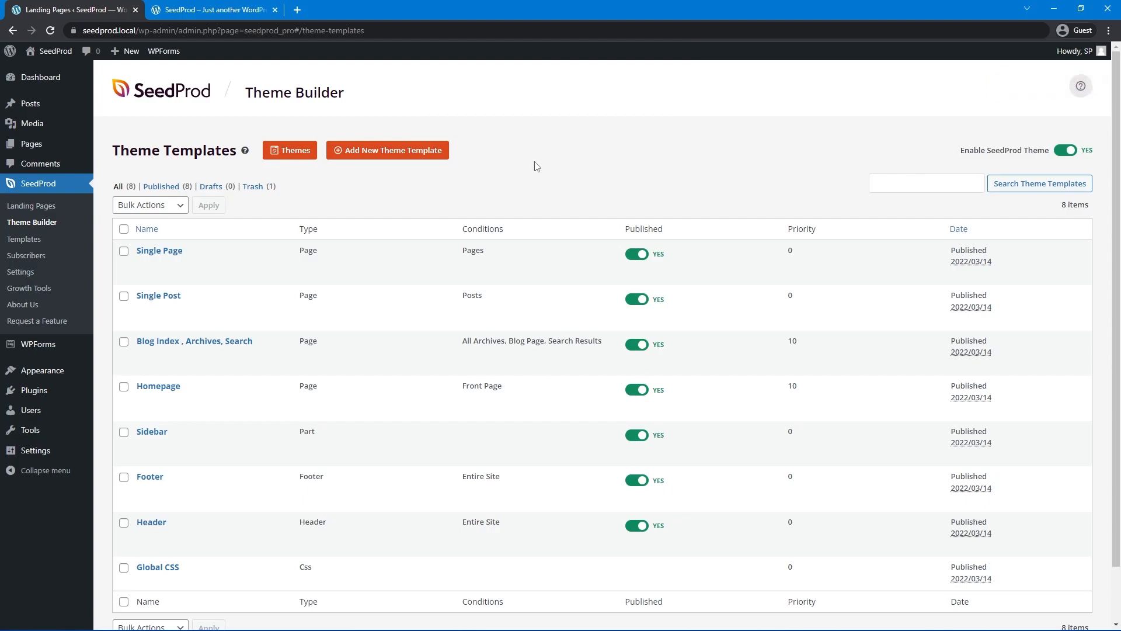
- Reload the live site and look over the Starter theme's homepage down to its footer
{"action": "mouse_move", "coordinate": [41, 453]}
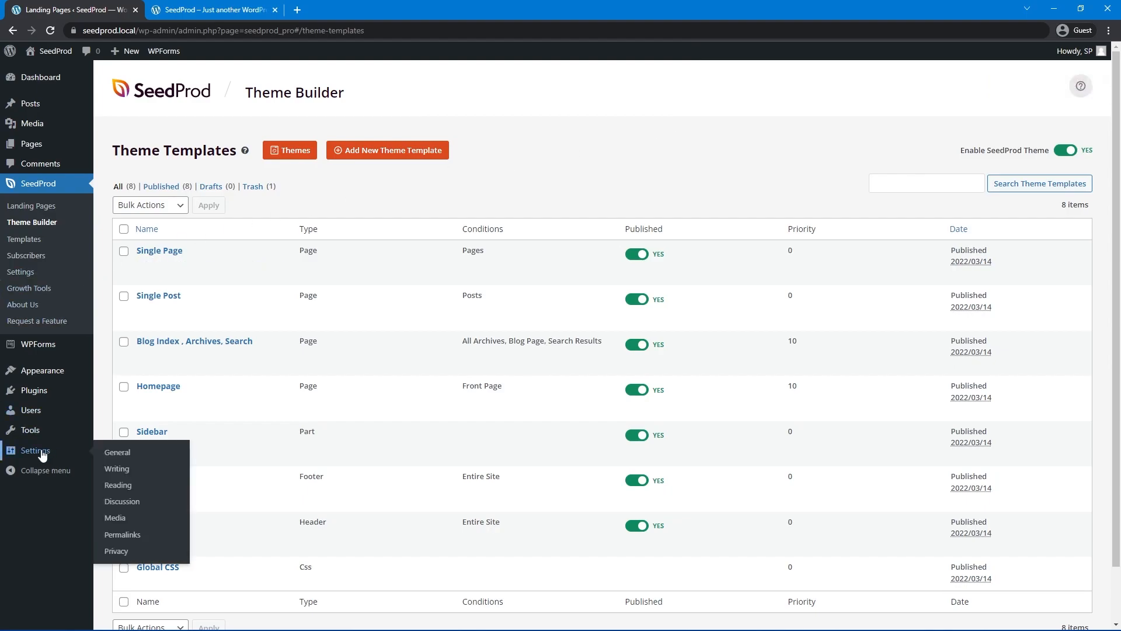
{"action": "left_click", "coordinate": [214, 10]}
{"action": "left_click", "coordinate": [51, 31]}
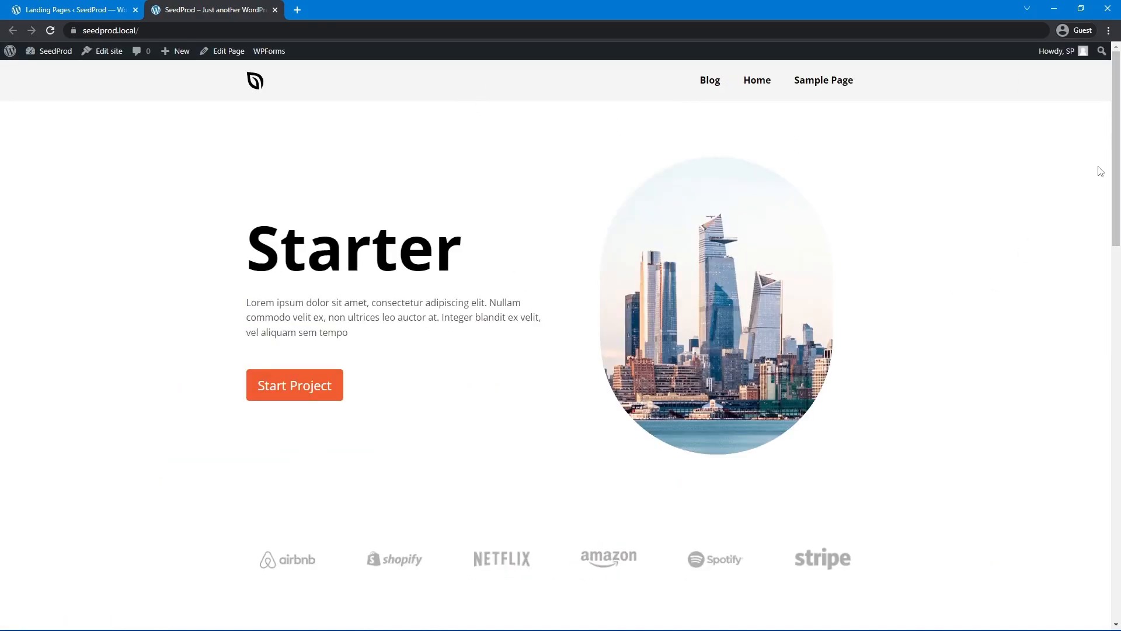
{"action": "left_click_drag", "start_coordinate": [1110, 120], "coordinate": [1094, 535]}
- Return to the Theme Builder and move the Single Post, Blog Index, Sidebar, Footer and Header templates to the trash
{"action": "left_click", "coordinate": [76, 17]}
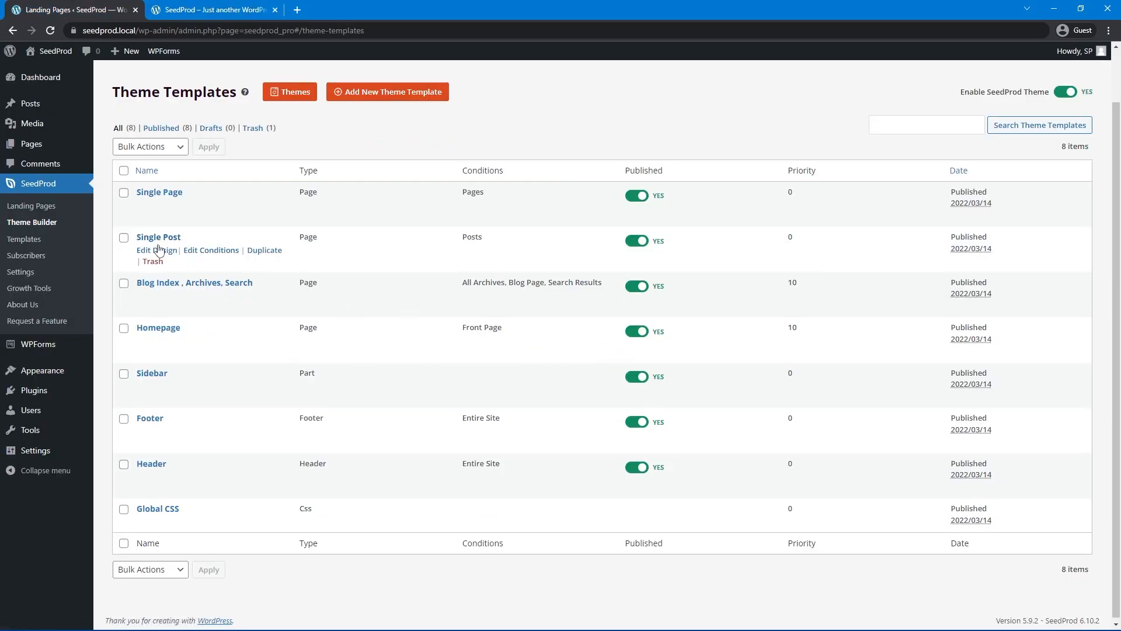
{"action": "left_click", "coordinate": [153, 261]}
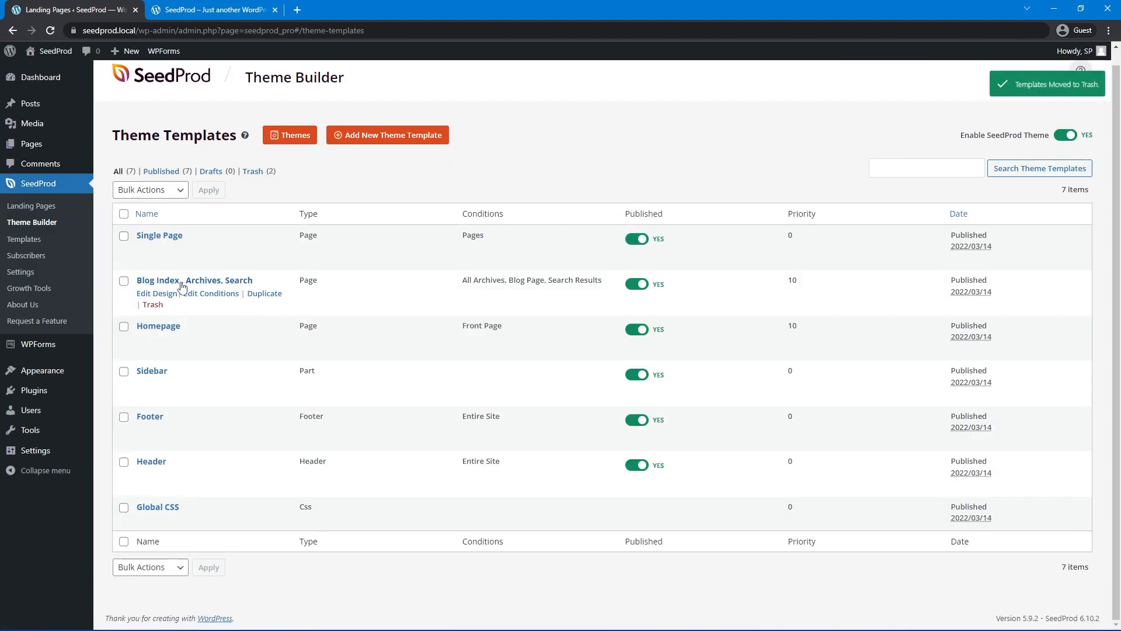
{"action": "left_click", "coordinate": [153, 305]}
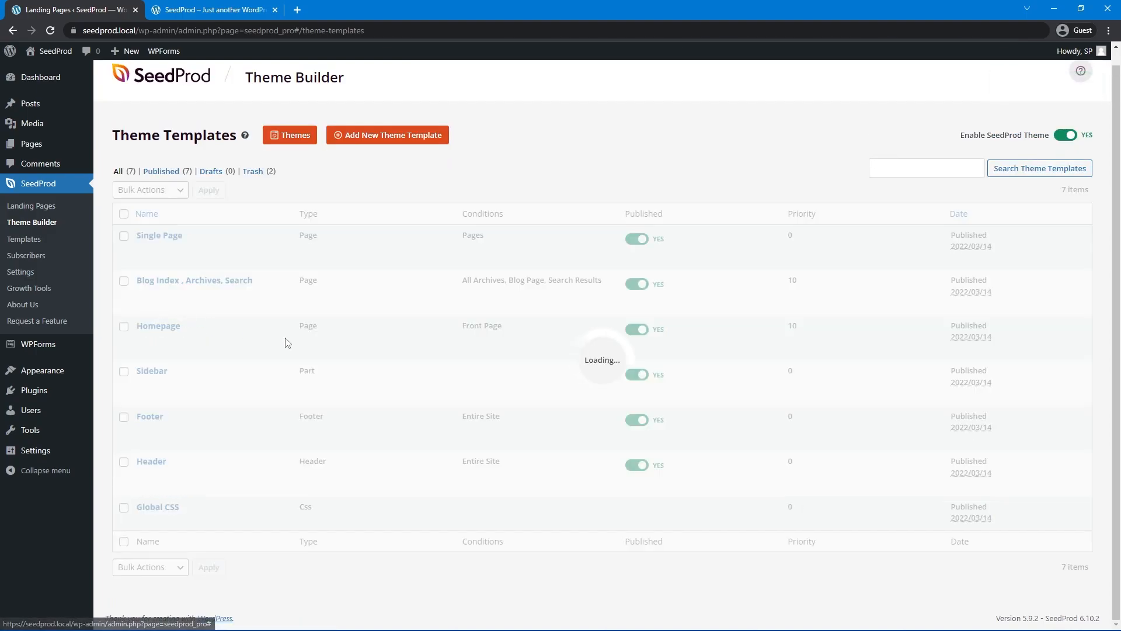
{"action": "left_click", "coordinate": [147, 366]}
{"action": "left_click", "coordinate": [146, 366]}
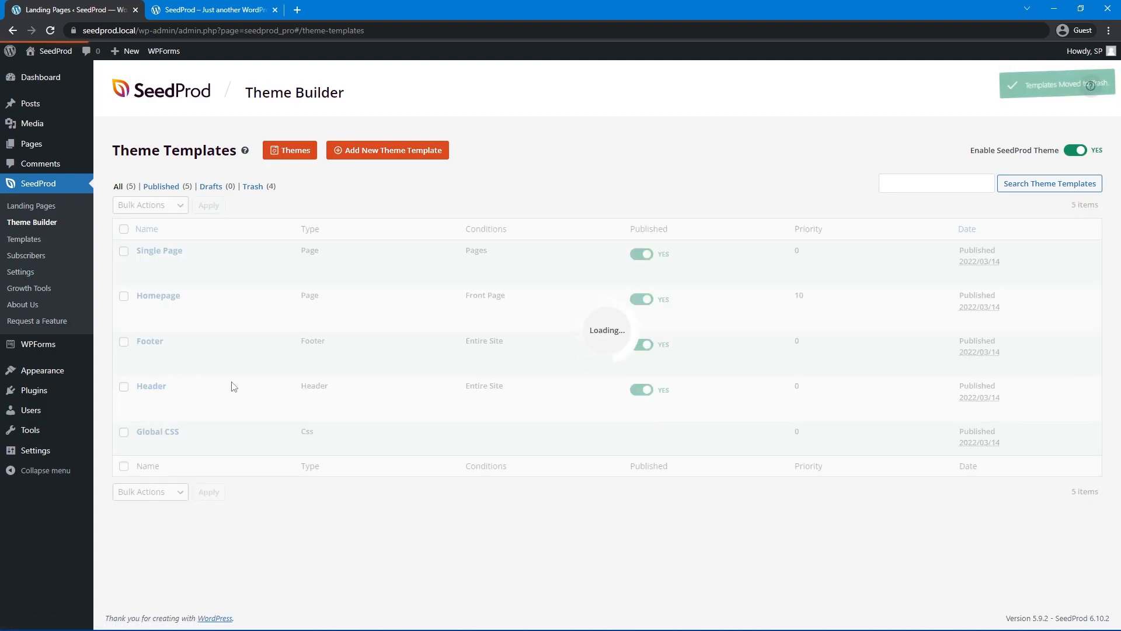
- Reload the live site and check how the homepage looks with only the remaining theme templates
{"action": "left_click", "coordinate": [204, 10]}
{"action": "left_click", "coordinate": [50, 31]}
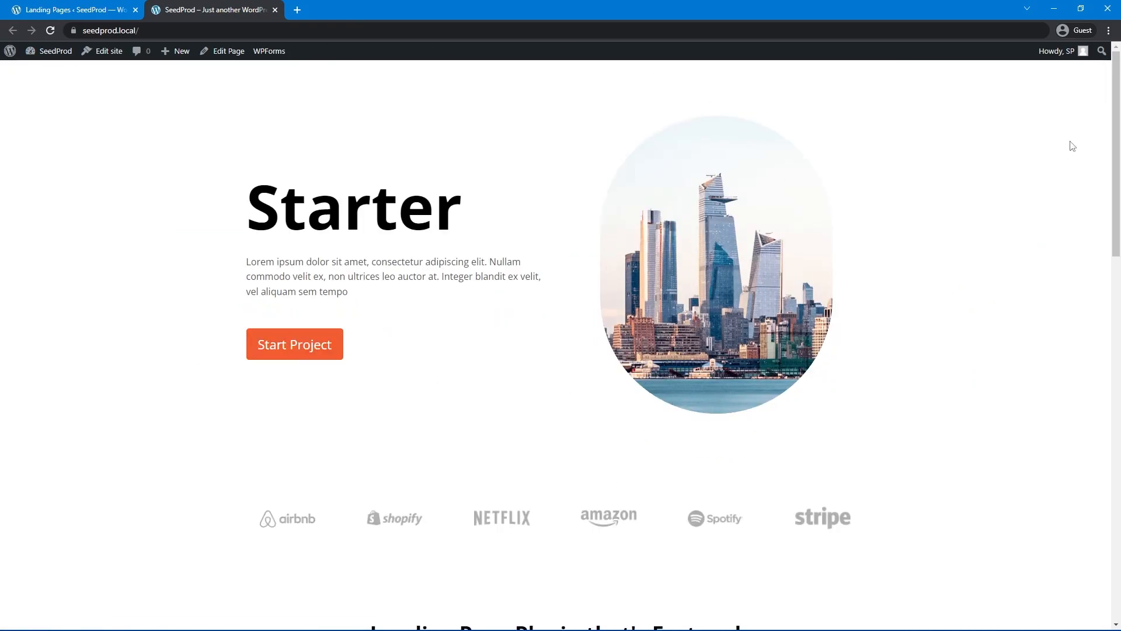
{"action": "left_click_drag", "start_coordinate": [1114, 109], "coordinate": [1105, 552]}
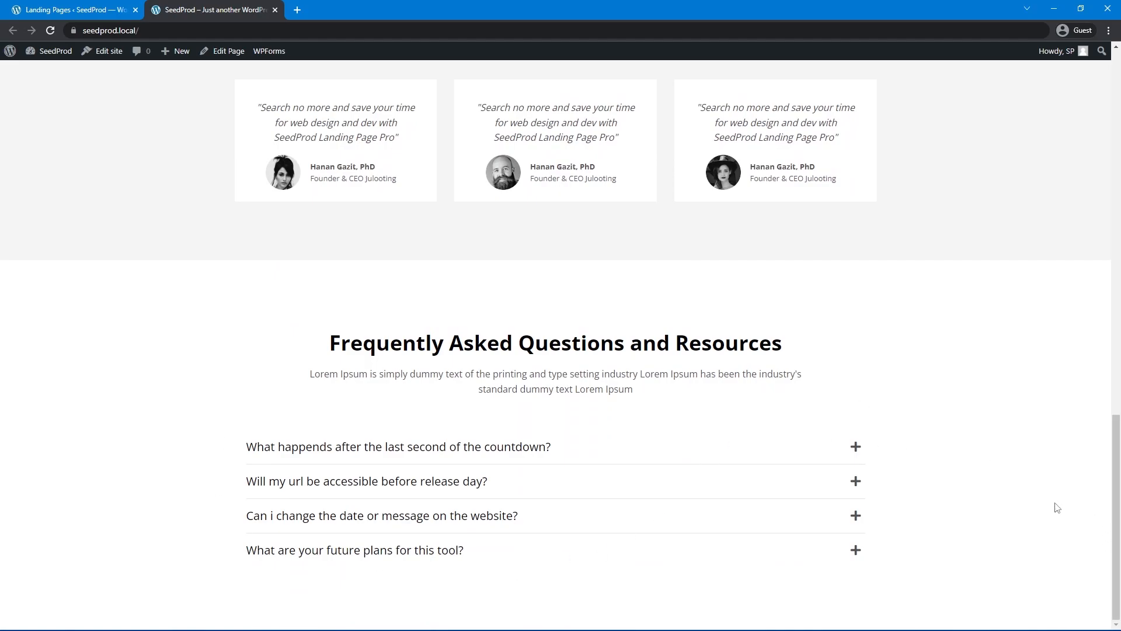
- Open the Global CSS theme template for design editing and look through its sample page elements
{"action": "left_click", "coordinate": [73, 10]}
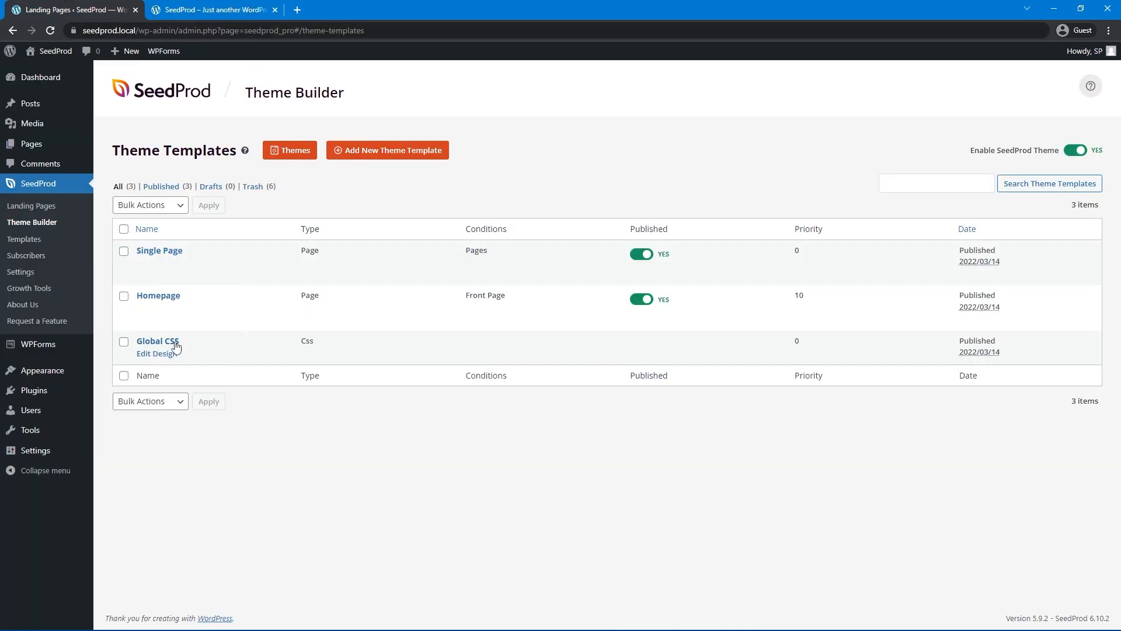
{"action": "left_click", "coordinate": [155, 355]}
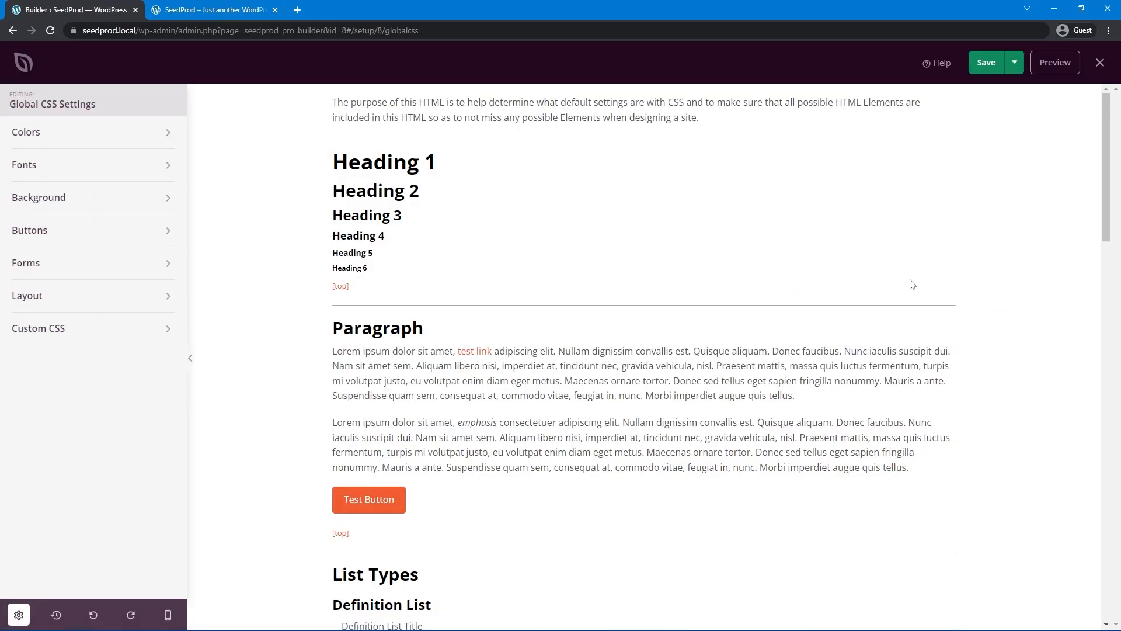
{"action": "scroll", "coordinate": [1099, 176], "scroll_direction": "down", "scroll_amount": 7}
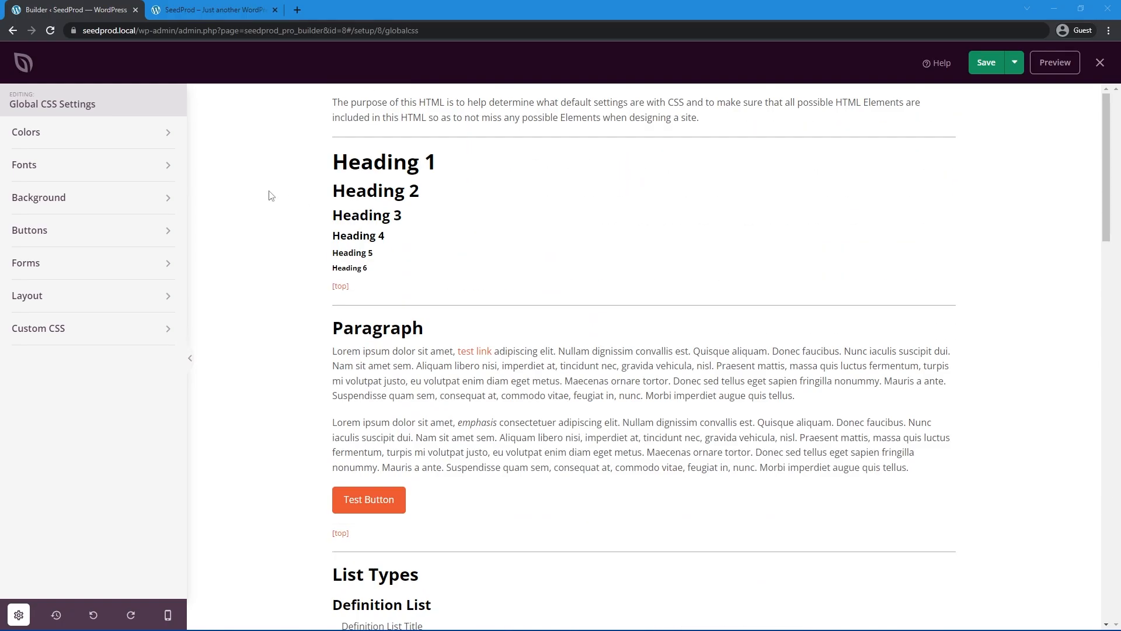
- Set the global desktop background to the solid color #030617
{"action": "left_click", "coordinate": [50, 199]}
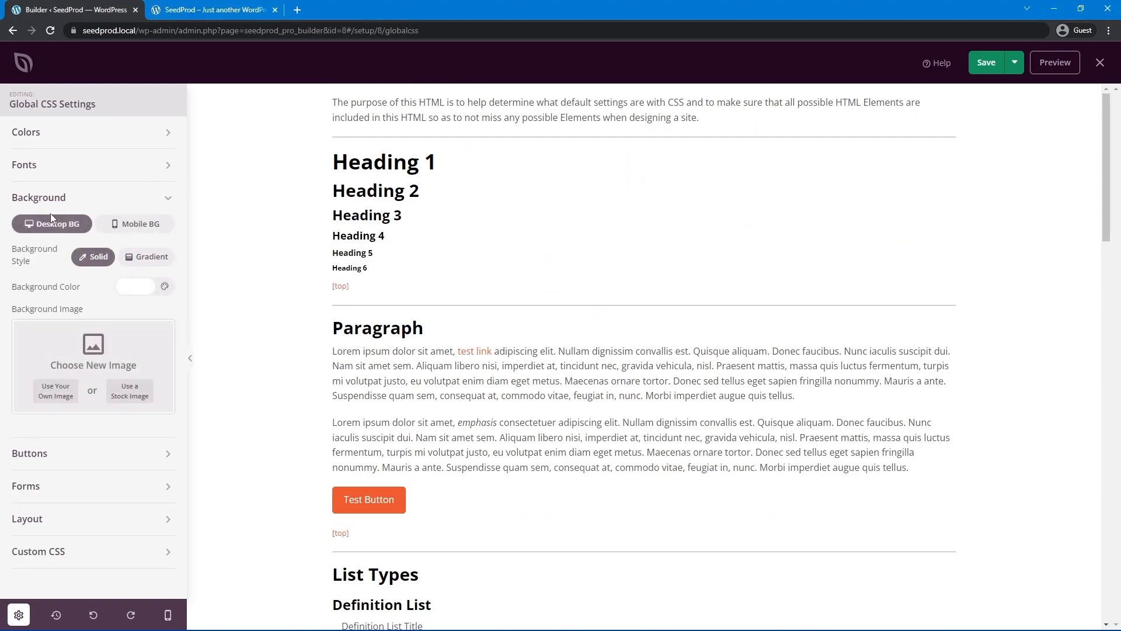
{"action": "left_click", "coordinate": [137, 293]}
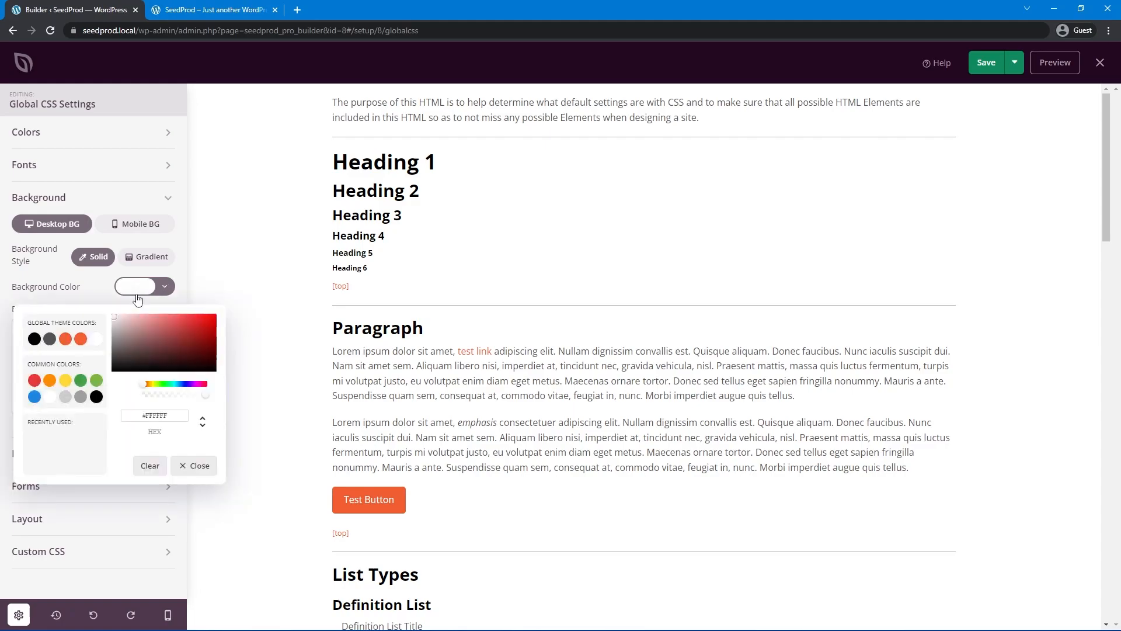
{"action": "double_click", "coordinate": [158, 414]}
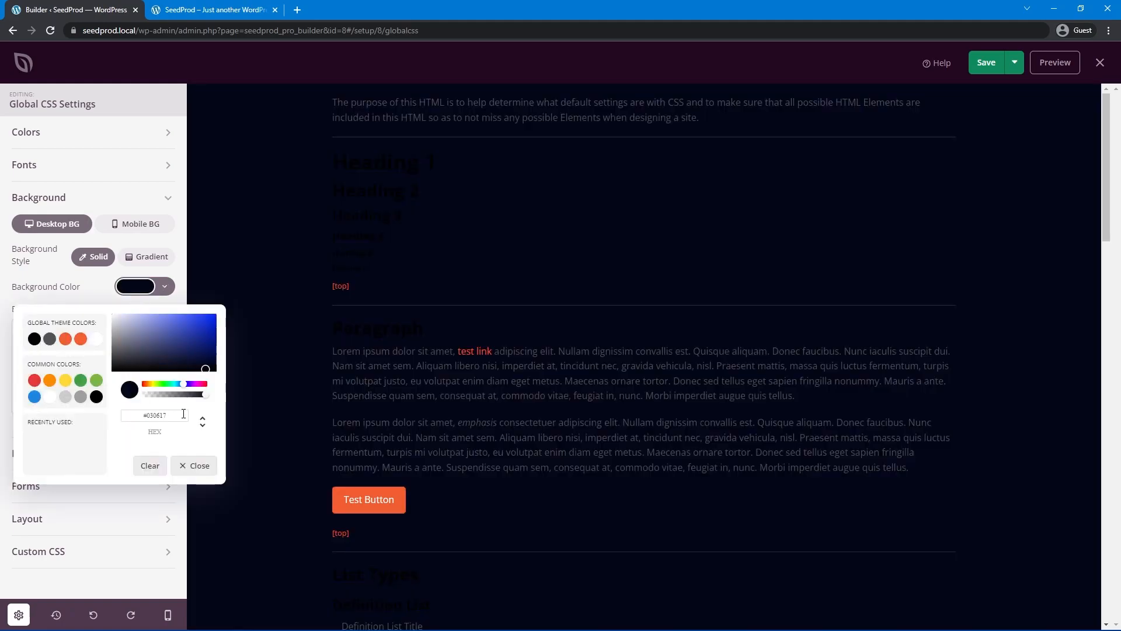
{"action": "left_click", "coordinate": [207, 216]}
{"action": "left_click", "coordinate": [159, 201]}
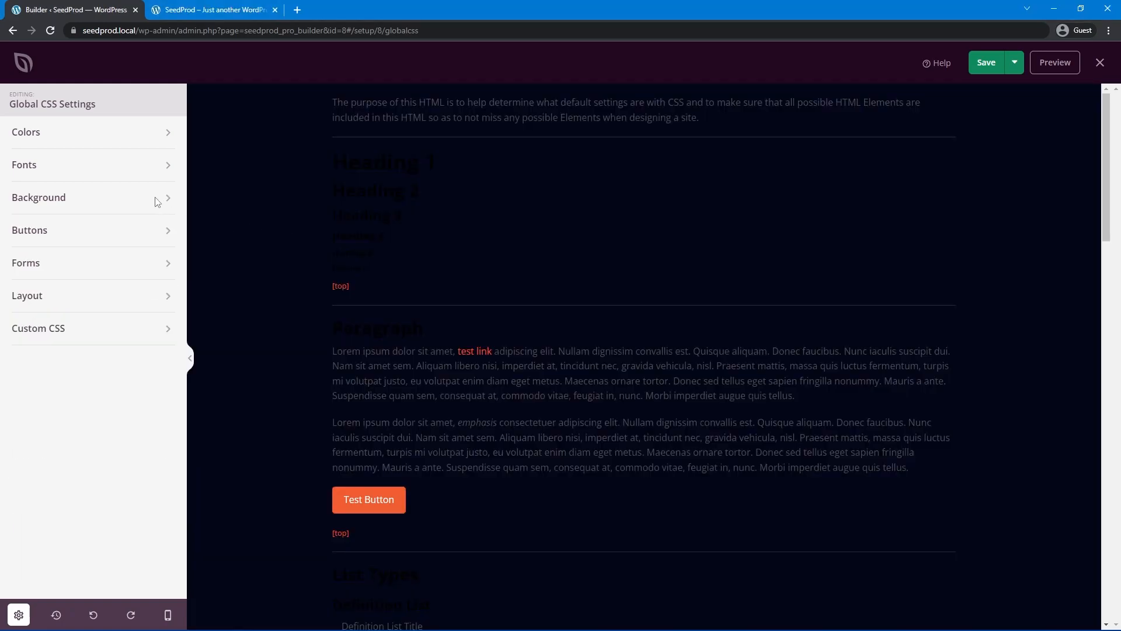
- Set the global Headers color to #F9F9F9 and make the global Text color near-white
{"action": "left_click", "coordinate": [35, 134]}
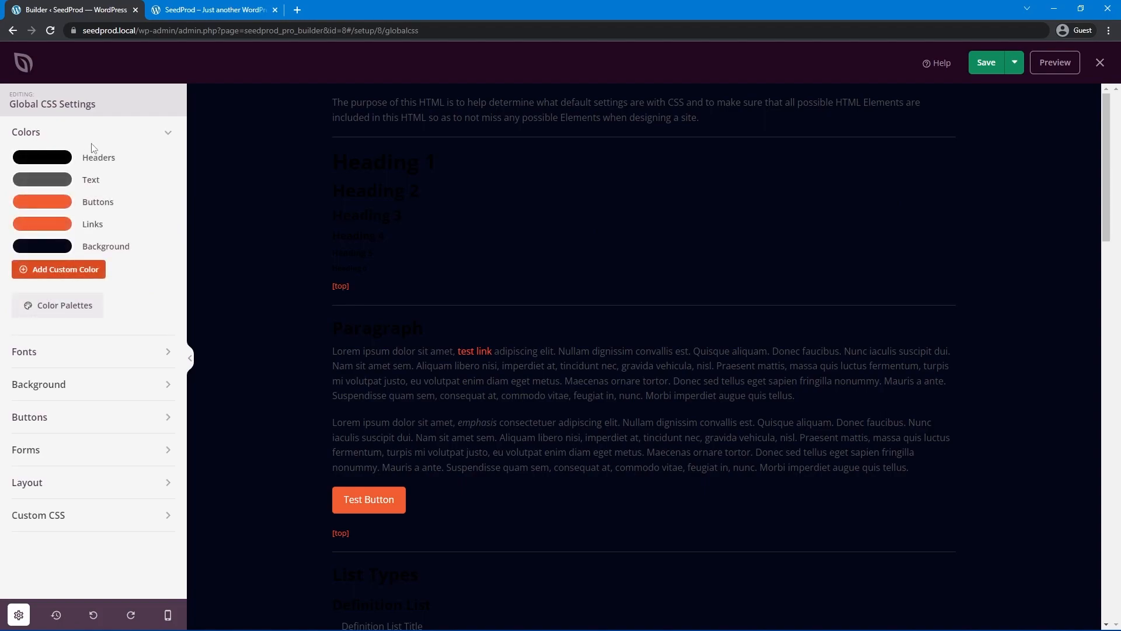
{"action": "left_click", "coordinate": [50, 159]}
{"action": "double_click", "coordinate": [91, 293]}
{"action": "key", "text": "BackSpace"}
{"action": "type", "text": "f9f9f9"}
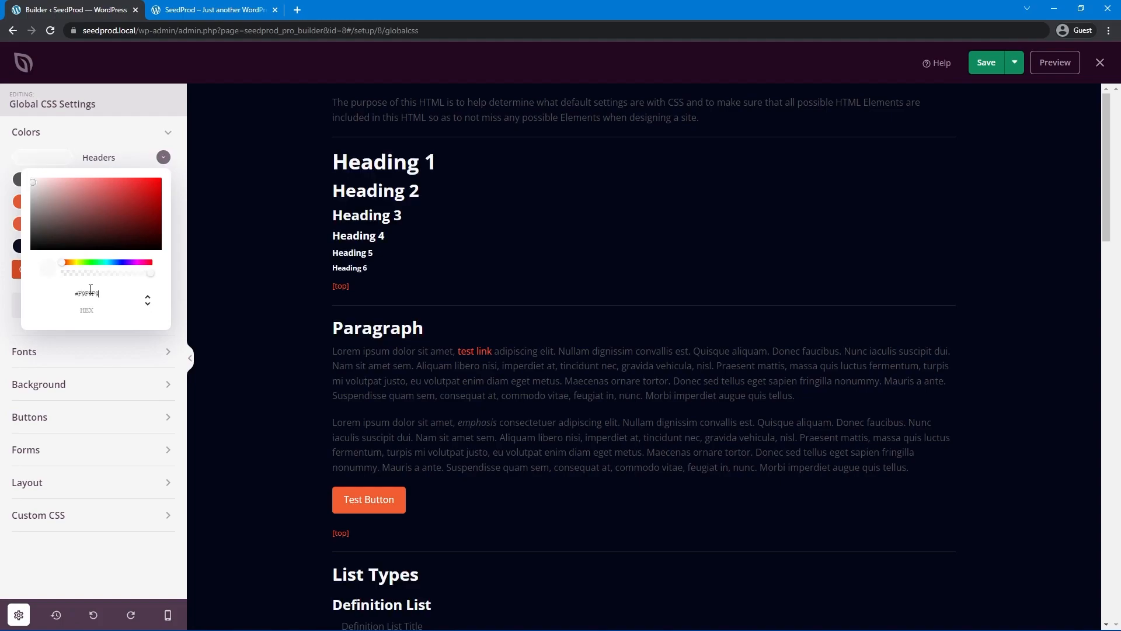
{"action": "left_click", "coordinate": [48, 158]}
{"action": "left_click", "coordinate": [48, 182]}
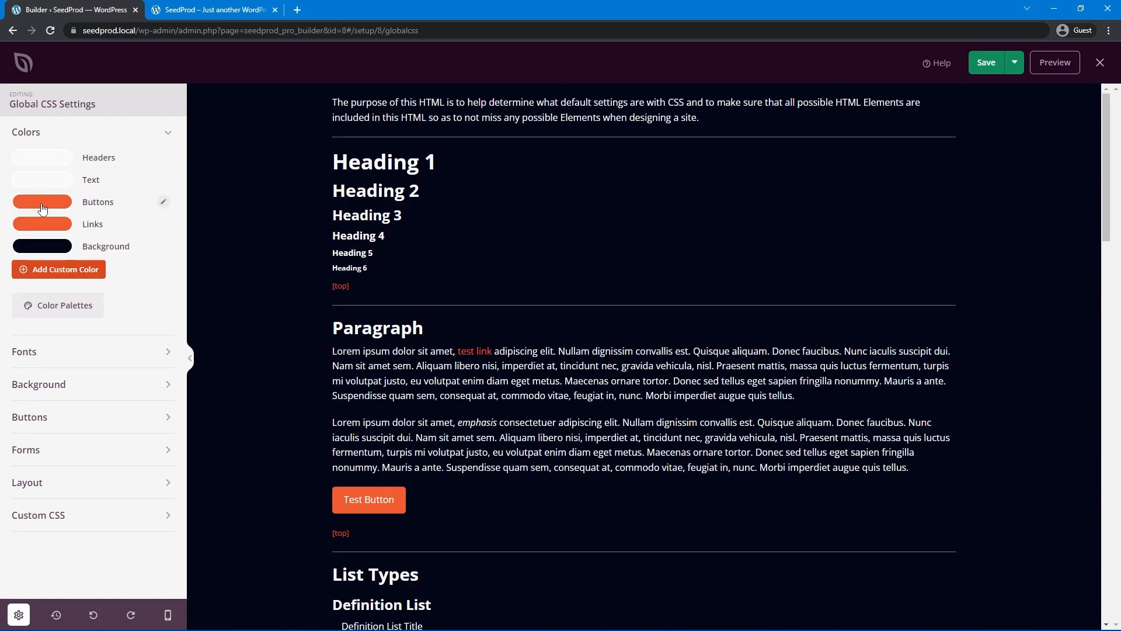
- Change the global Buttons color to a medium blue
{"action": "left_click", "coordinate": [43, 209]}
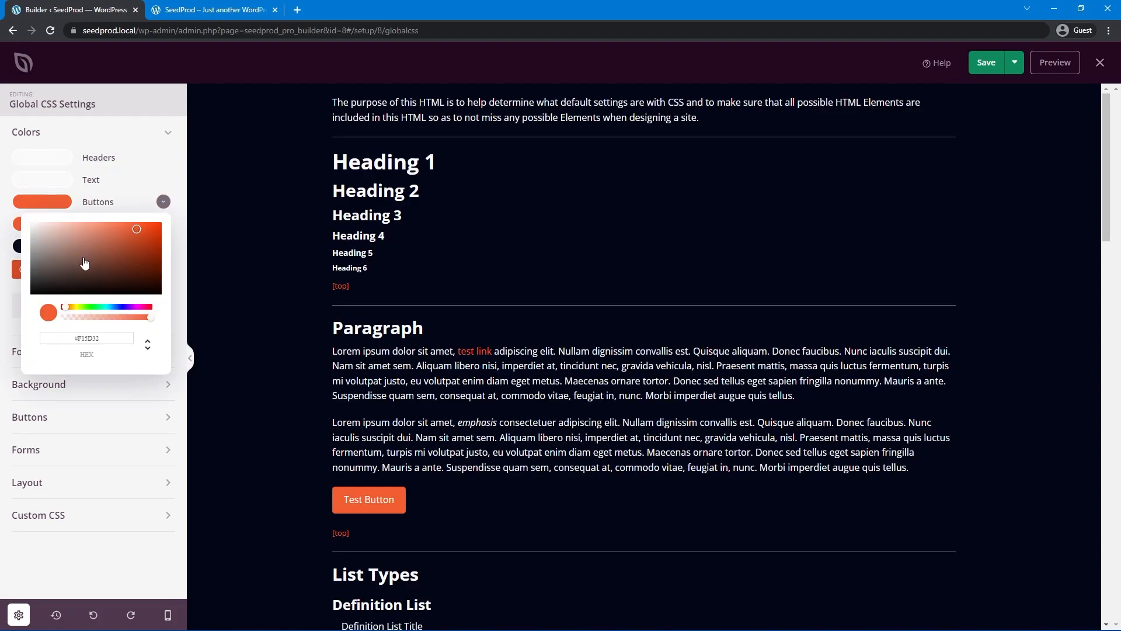
{"action": "left_click", "coordinate": [119, 308]}
{"action": "left_click_drag", "start_coordinate": [139, 232], "coordinate": [32, 272]}
{"action": "left_click", "coordinate": [163, 202]}
- Set the global Links color to the grey #AFAEAE and finish with the Colors settings
{"action": "left_click", "coordinate": [42, 224]}
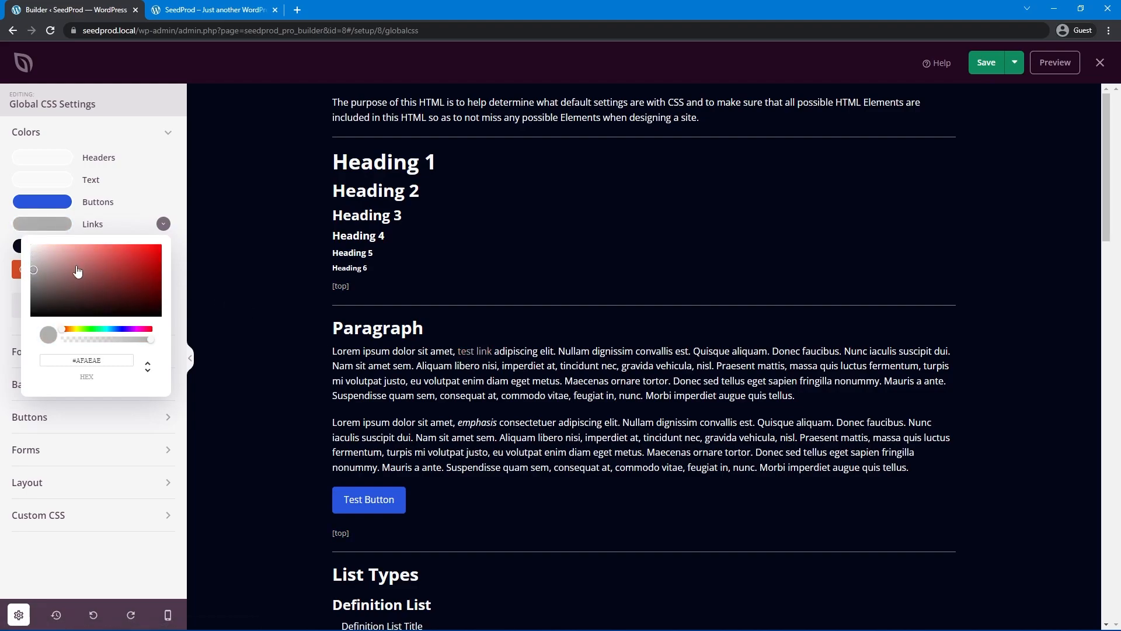
{"action": "left_click", "coordinate": [11, 272]}
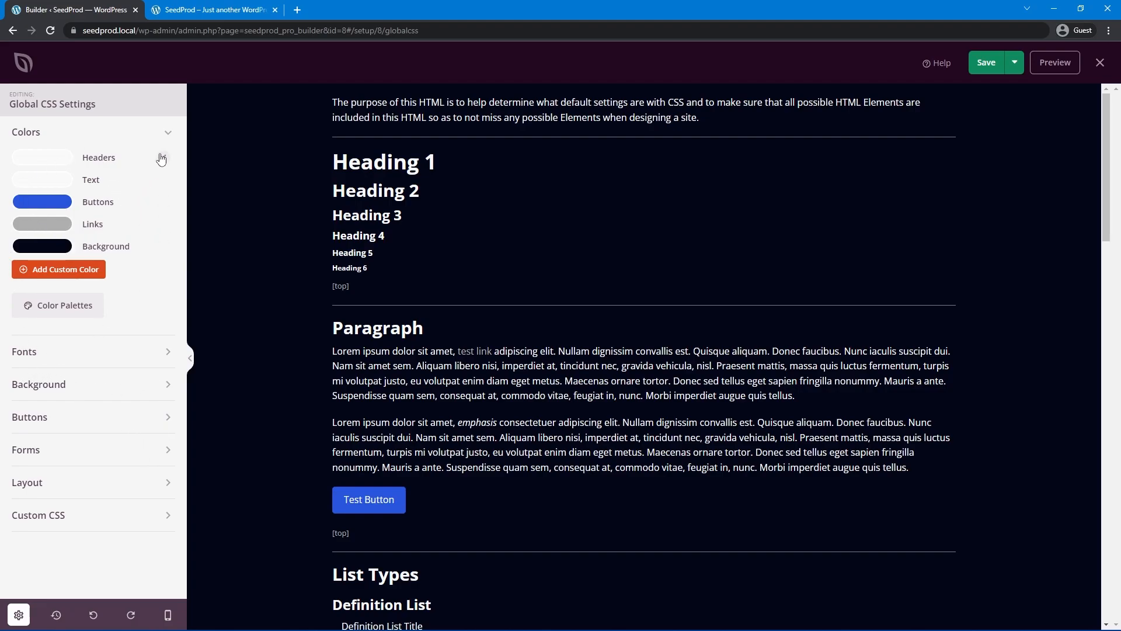
{"action": "left_click", "coordinate": [168, 133]}
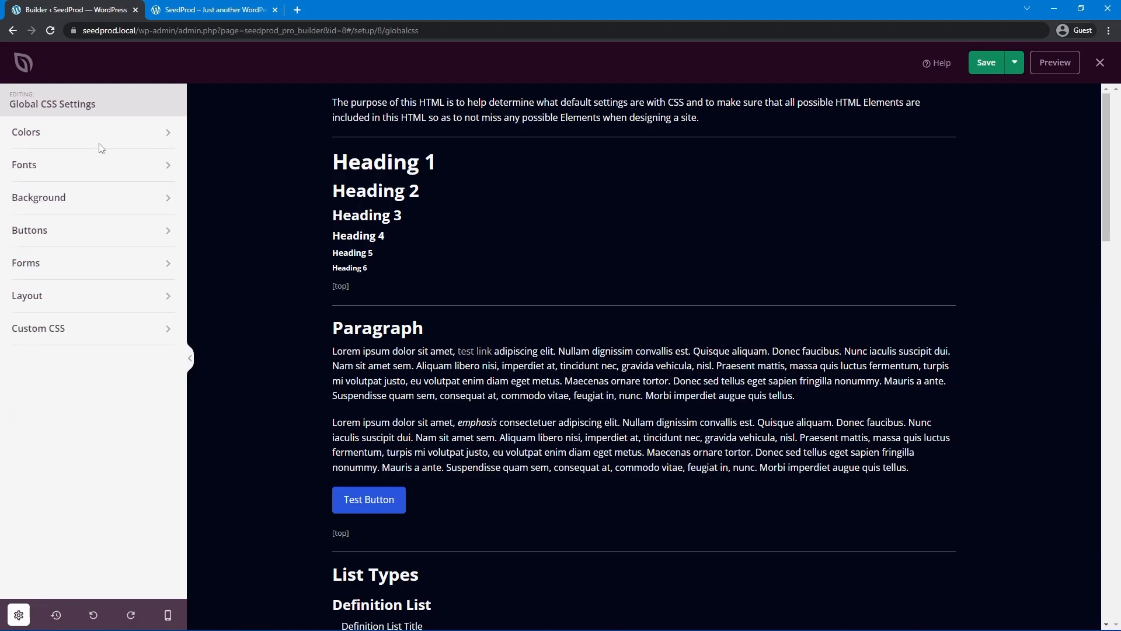
- Change the hover color of links to white in the global font settings
{"action": "left_click", "coordinate": [28, 168]}
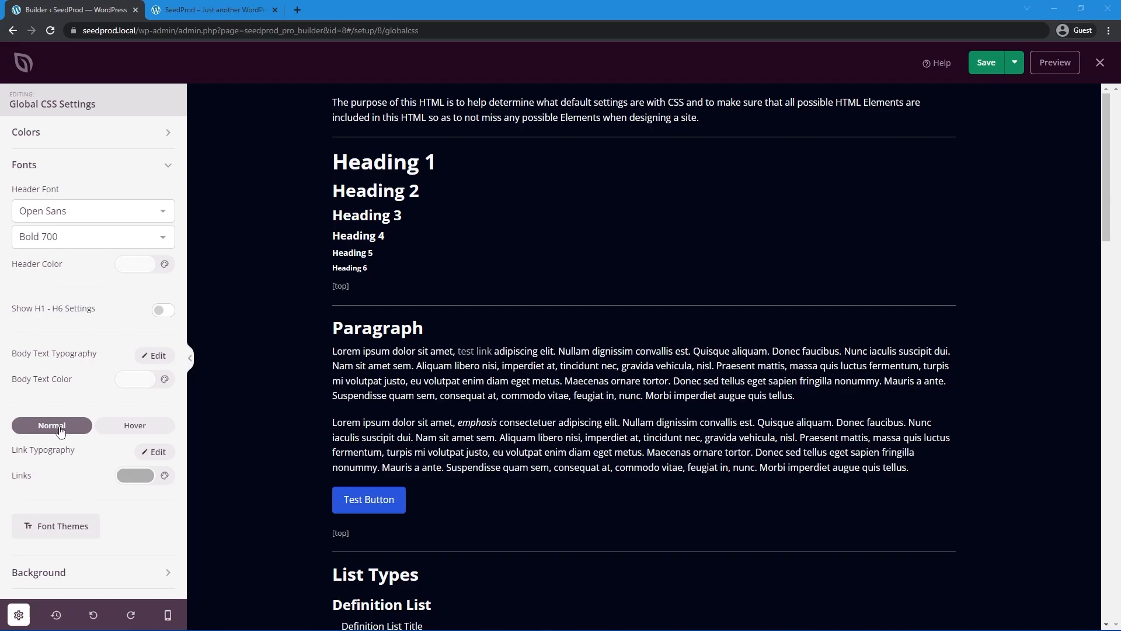
{"action": "scroll", "coordinate": [75, 449], "scroll_direction": "down", "scroll_amount": 1}
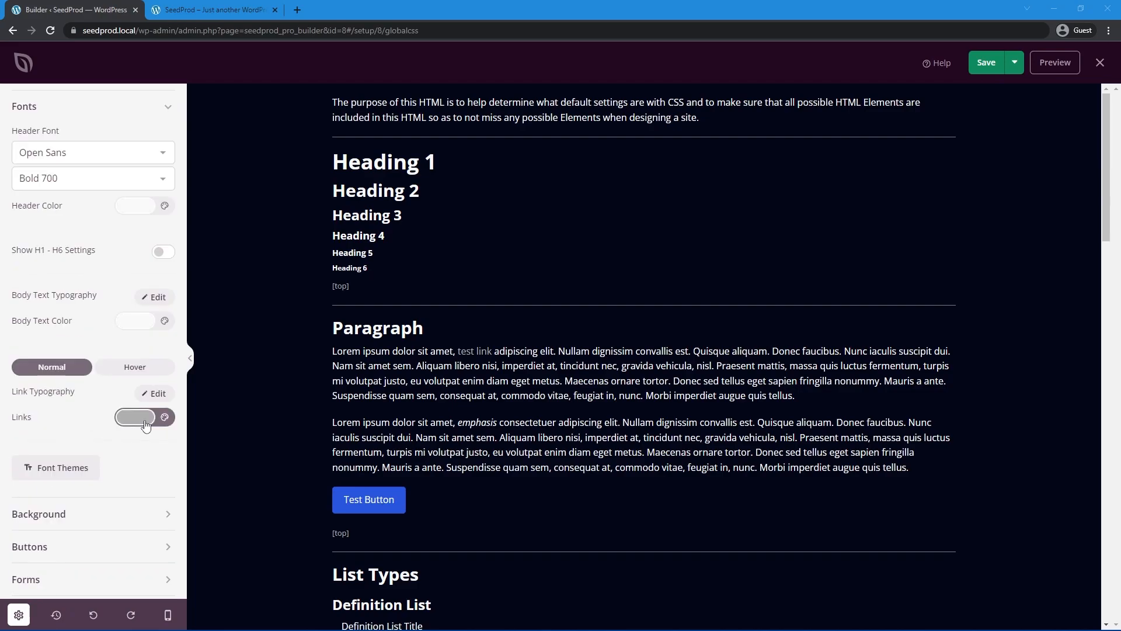
{"action": "left_click", "coordinate": [133, 368]}
{"action": "left_click", "coordinate": [134, 421]}
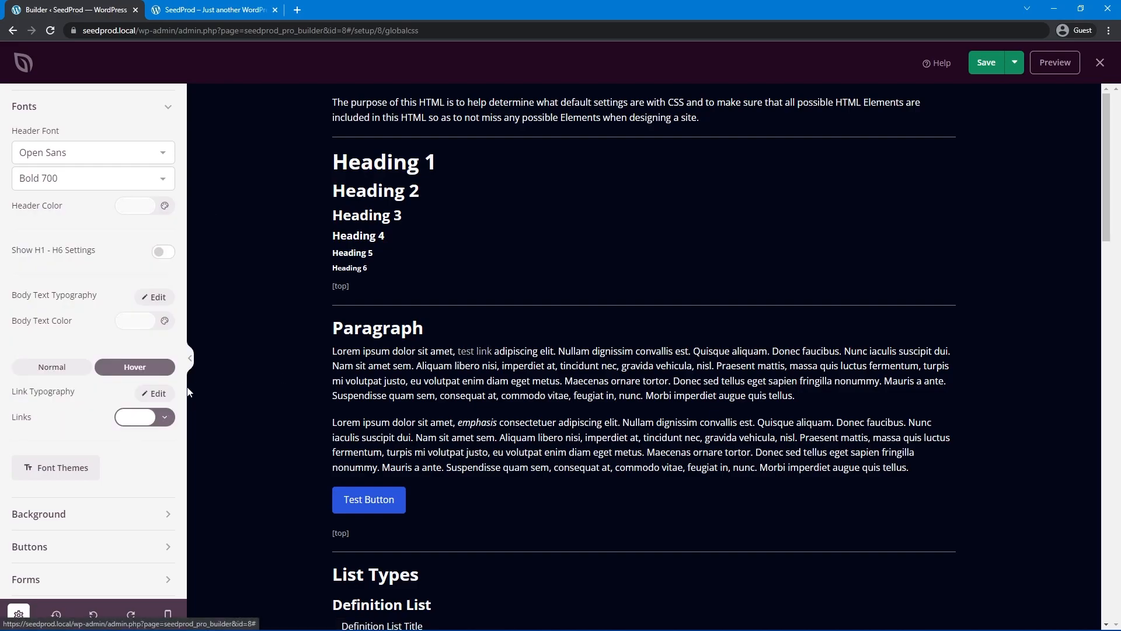
{"action": "scroll", "coordinate": [61, 228], "scroll_direction": "up", "scroll_amount": 1}
{"action": "left_click", "coordinate": [95, 166]}
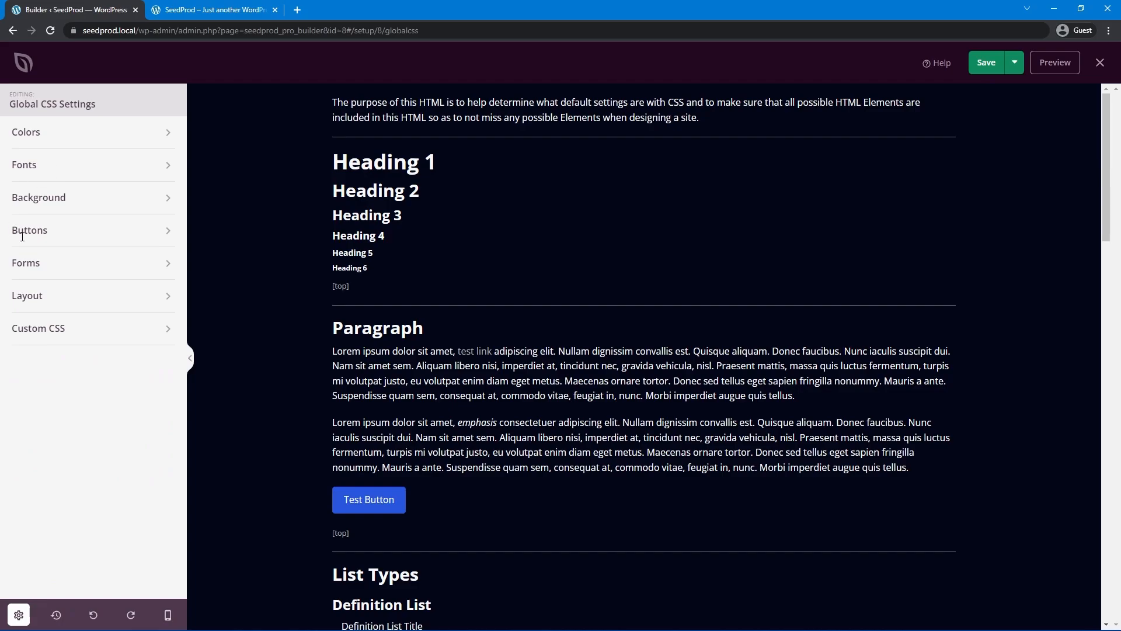
- Set the normal-state button color to the brighter blue #376AFF in the global button settings and copy its hex code
{"action": "left_click", "coordinate": [49, 234]}
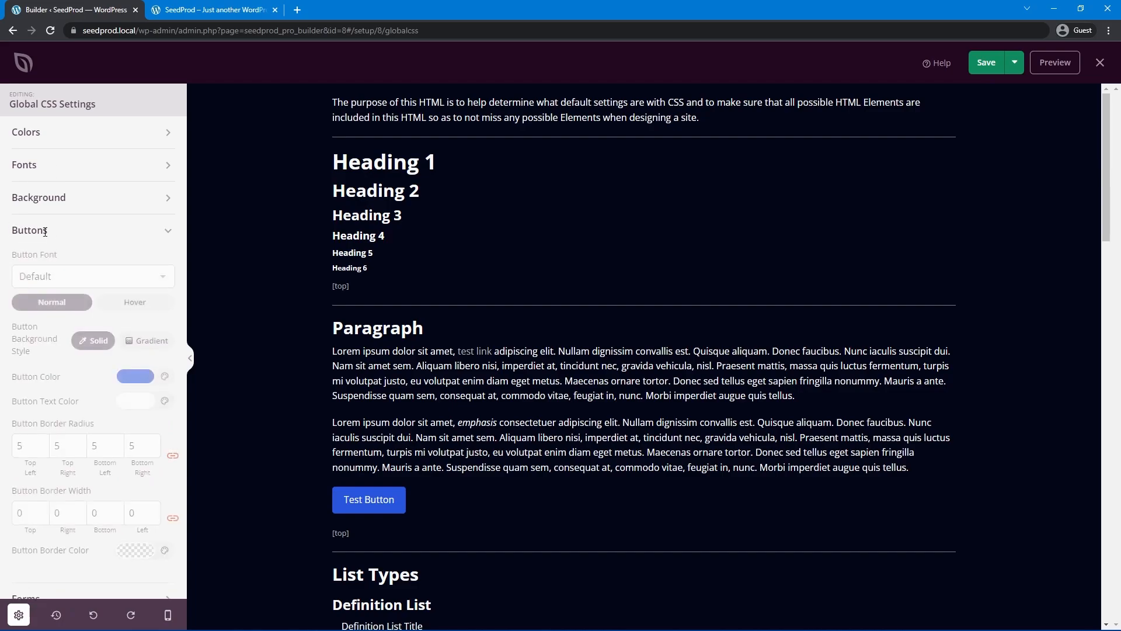
{"action": "left_click", "coordinate": [49, 133]}
{"action": "left_click", "coordinate": [49, 134]}
{"action": "scroll", "coordinate": [276, 399], "scroll_direction": "down", "scroll_amount": 2}
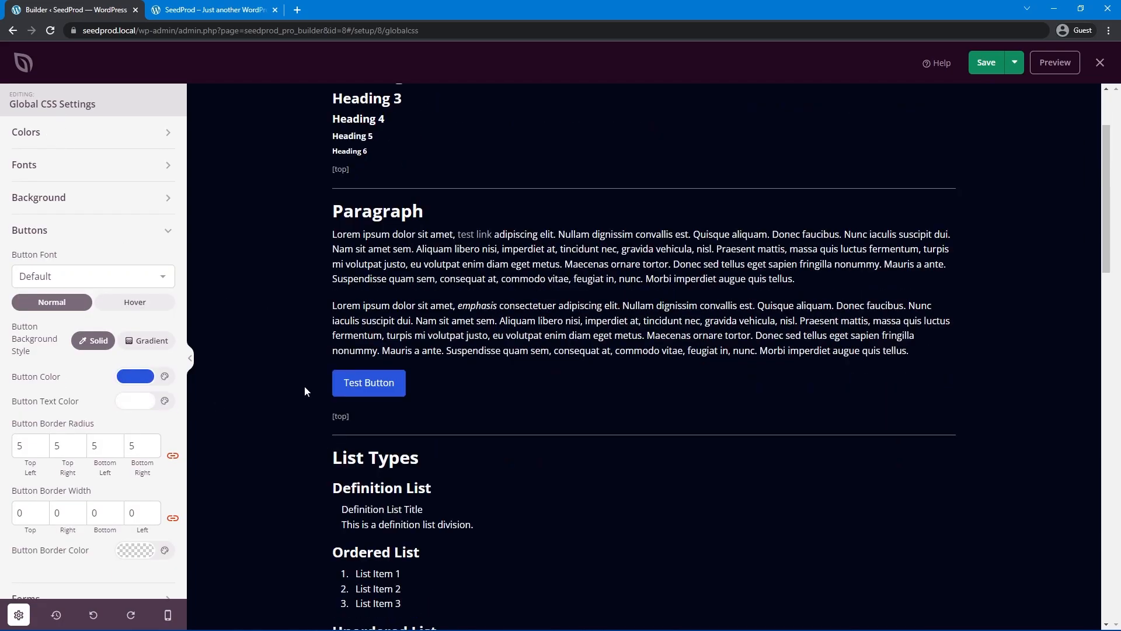
{"action": "left_click", "coordinate": [135, 377]}
{"action": "left_click", "coordinate": [193, 414]}
{"action": "left_click_drag", "start_coordinate": [193, 415], "coordinate": [196, 407]}
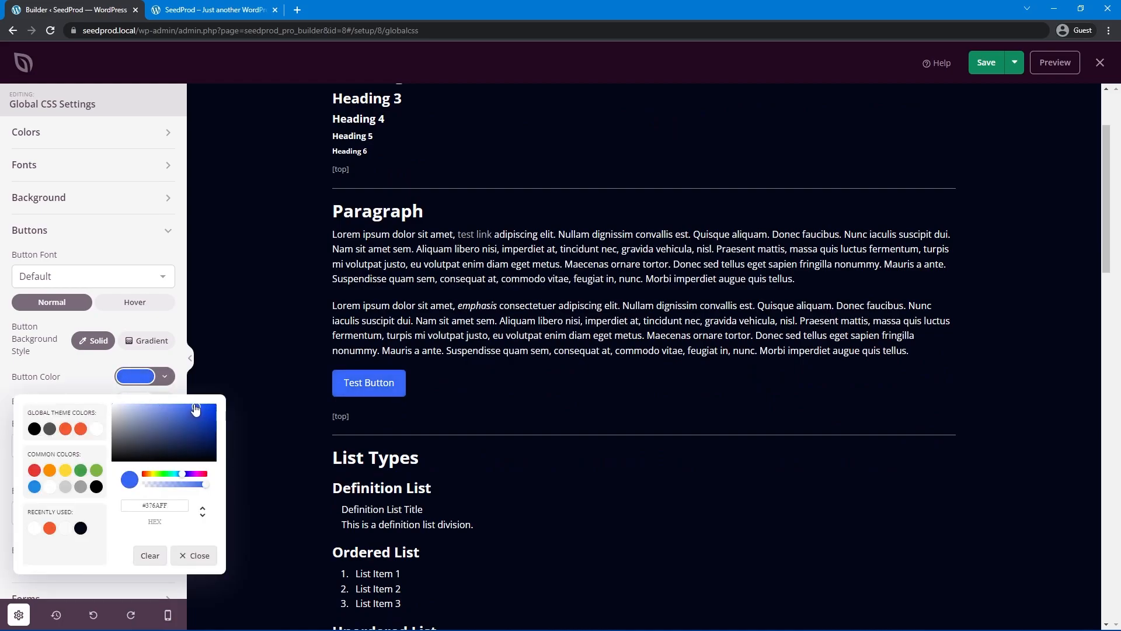
{"action": "right_click", "coordinate": [155, 503]}
{"action": "left_click", "coordinate": [186, 368]}
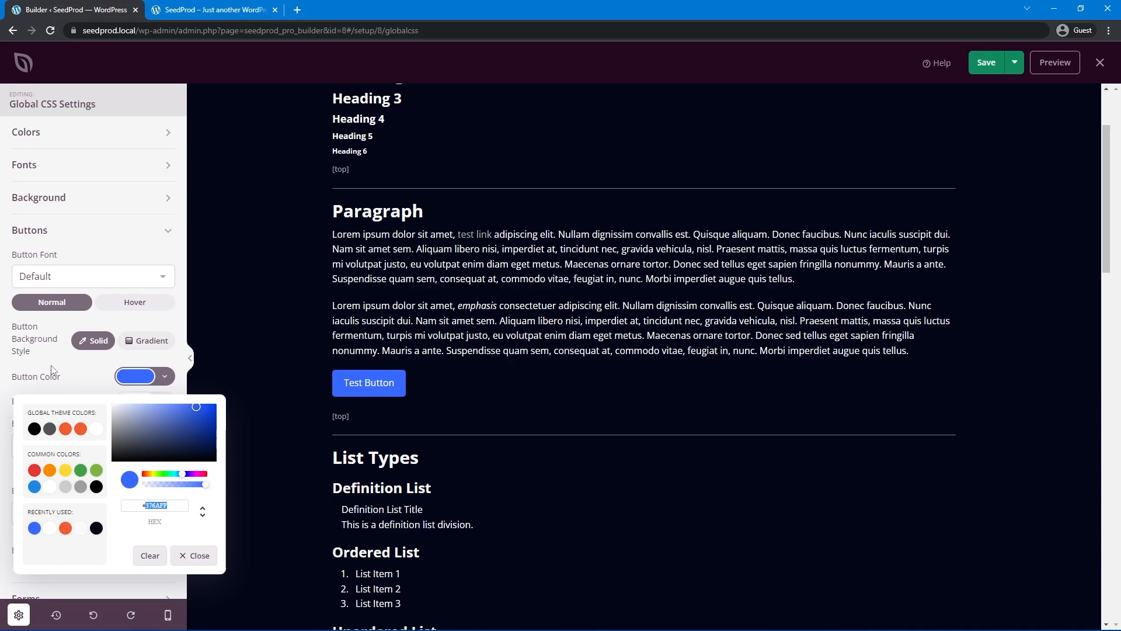
{"action": "left_click", "coordinate": [108, 331]}
- Paste the copied blue as the button hover color, lighten it to #4C77F7, and finish with the button settings
{"action": "left_click", "coordinate": [127, 305]}
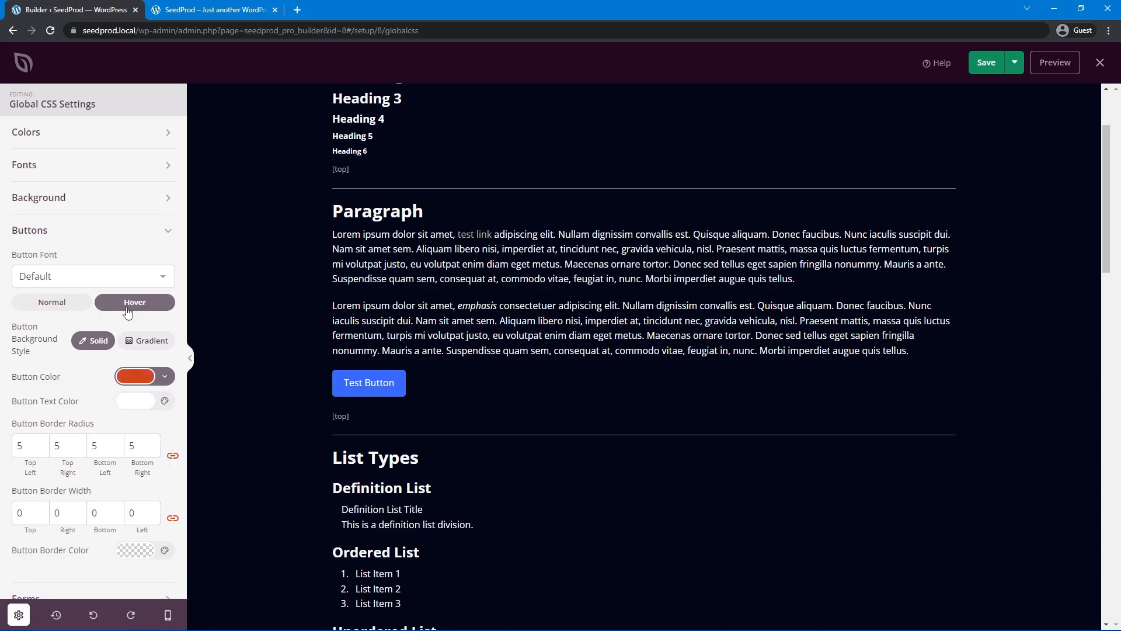
{"action": "left_click", "coordinate": [133, 379]}
{"action": "left_click", "coordinate": [155, 505]}
{"action": "key", "text": "ctrl+v"}
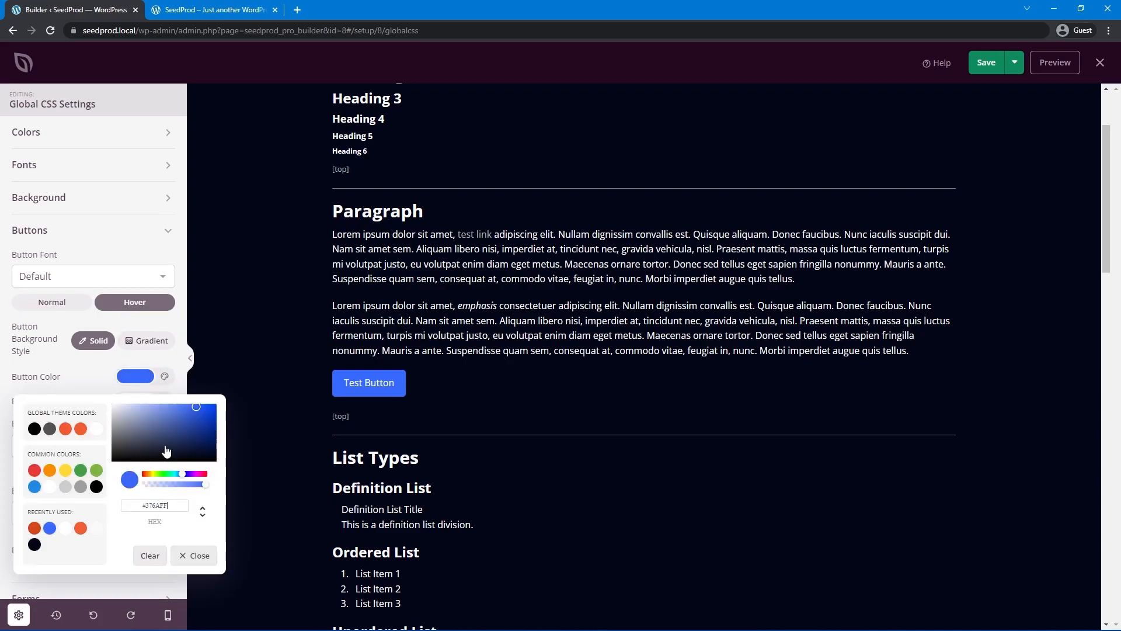
{"action": "left_click_drag", "start_coordinate": [192, 410], "coordinate": [187, 408]}
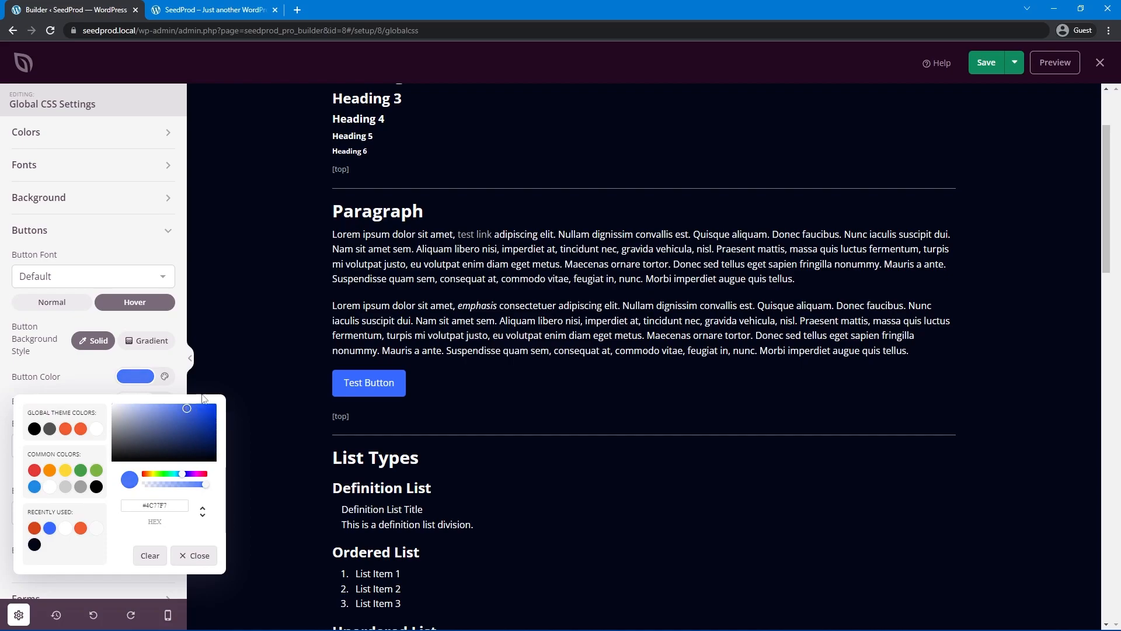
{"action": "left_click", "coordinate": [186, 402]}
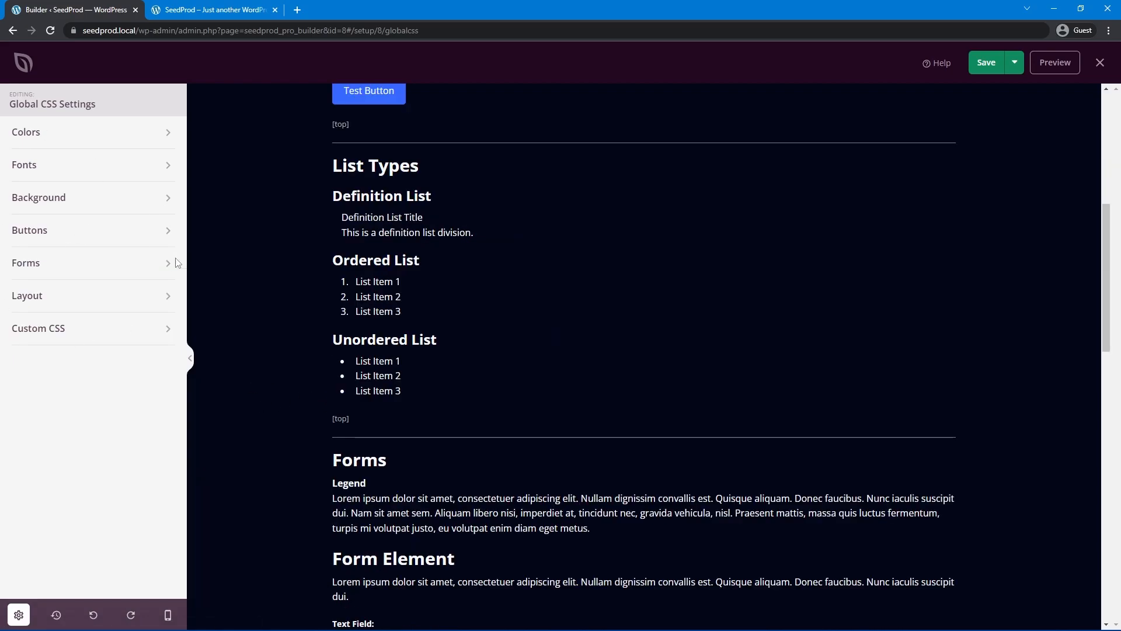
{"action": "scroll", "coordinate": [315, 331], "scroll_direction": "up", "scroll_amount": 7}
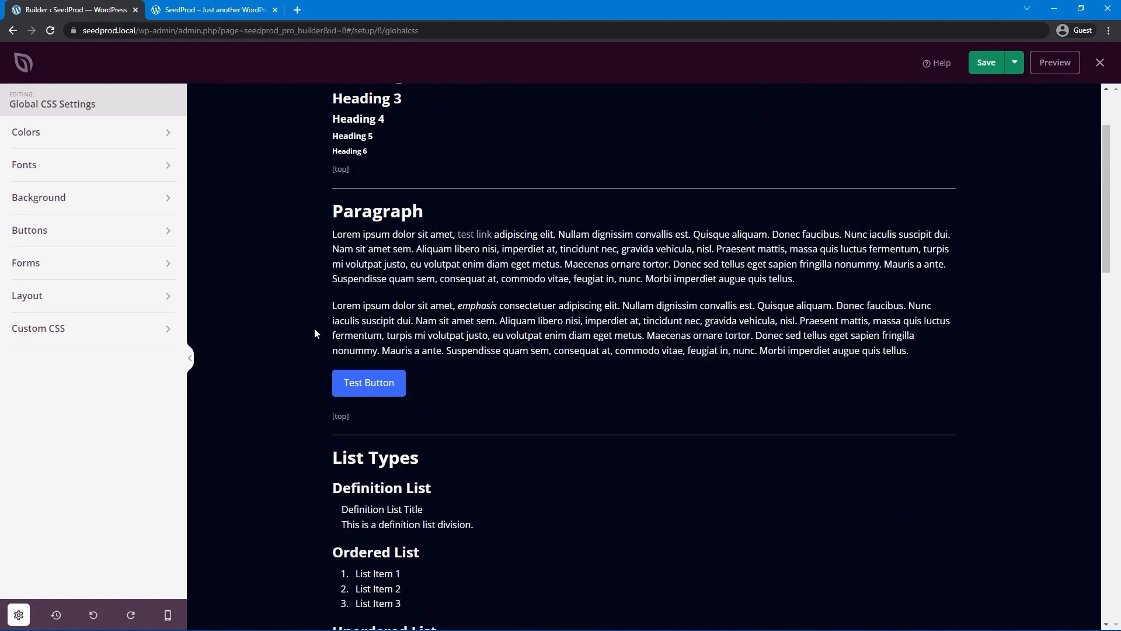
- Save the global CSS settings, exit the builder, and reload the live site to review the restyled homepage
{"action": "left_click", "coordinate": [987, 62]}
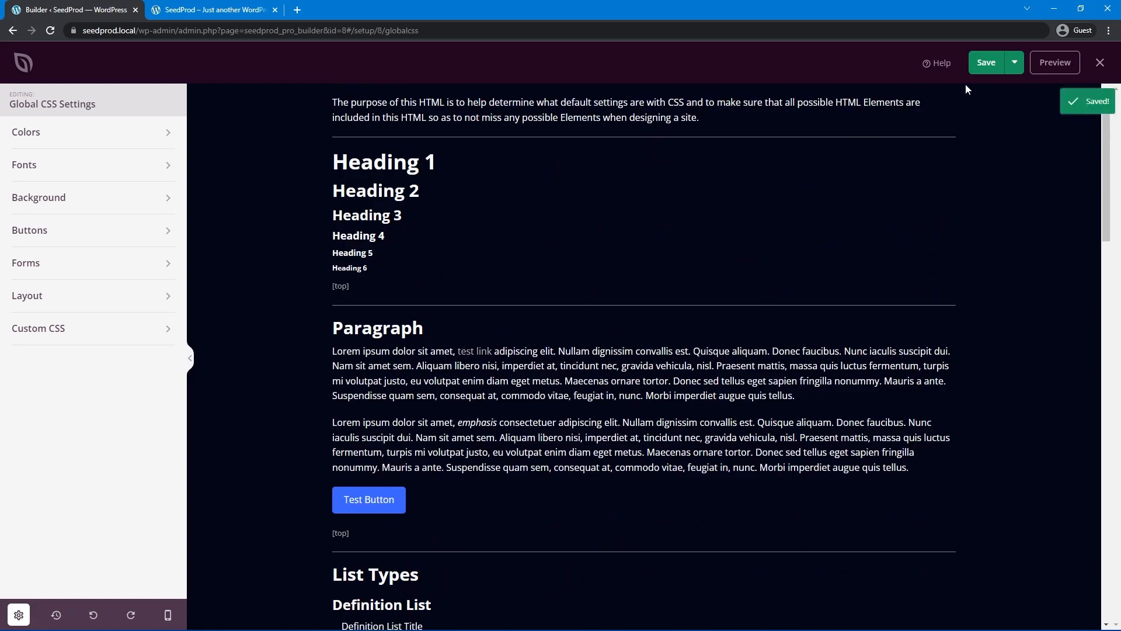
{"action": "left_click", "coordinate": [1100, 62]}
{"action": "left_click", "coordinate": [190, 11]}
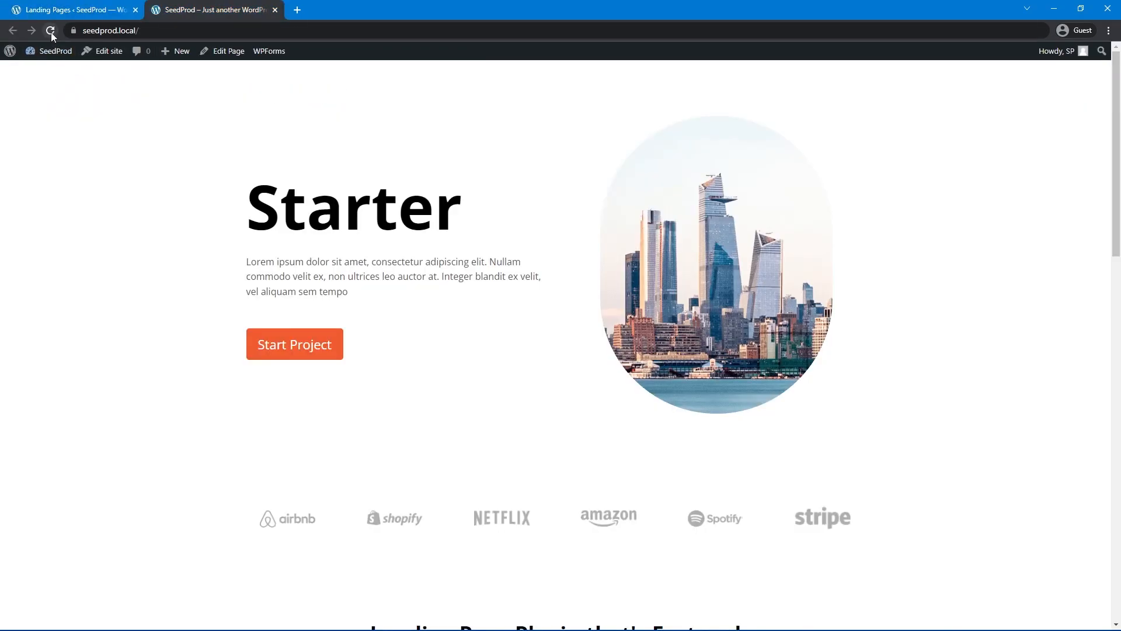
{"action": "left_click", "coordinate": [50, 31]}
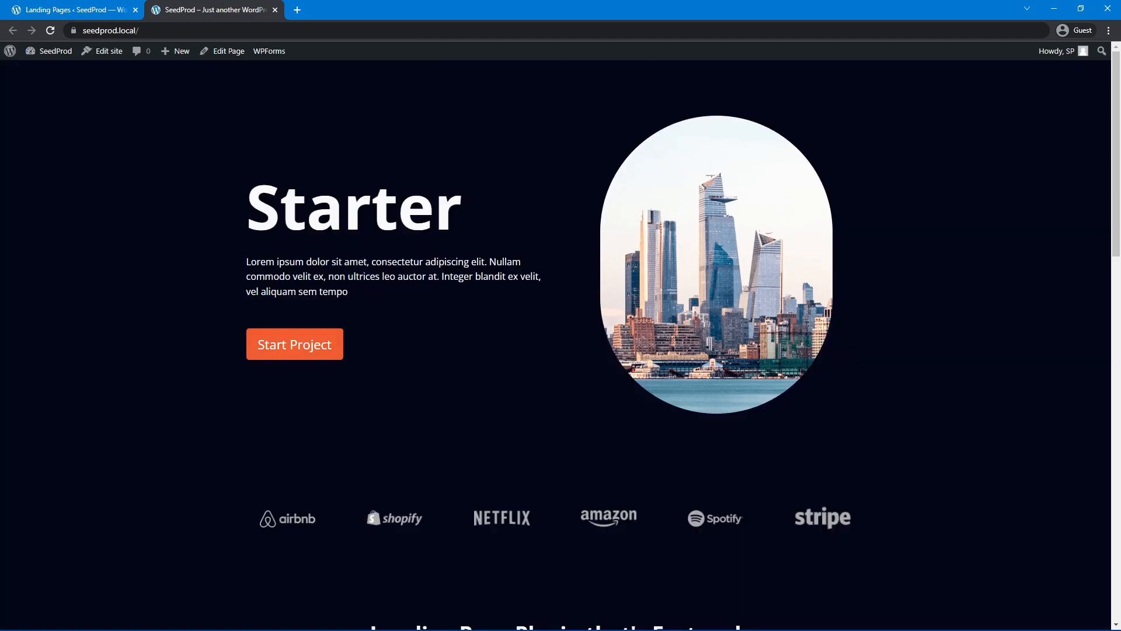
{"action": "left_click_drag", "start_coordinate": [1115, 111], "coordinate": [1100, 23]}
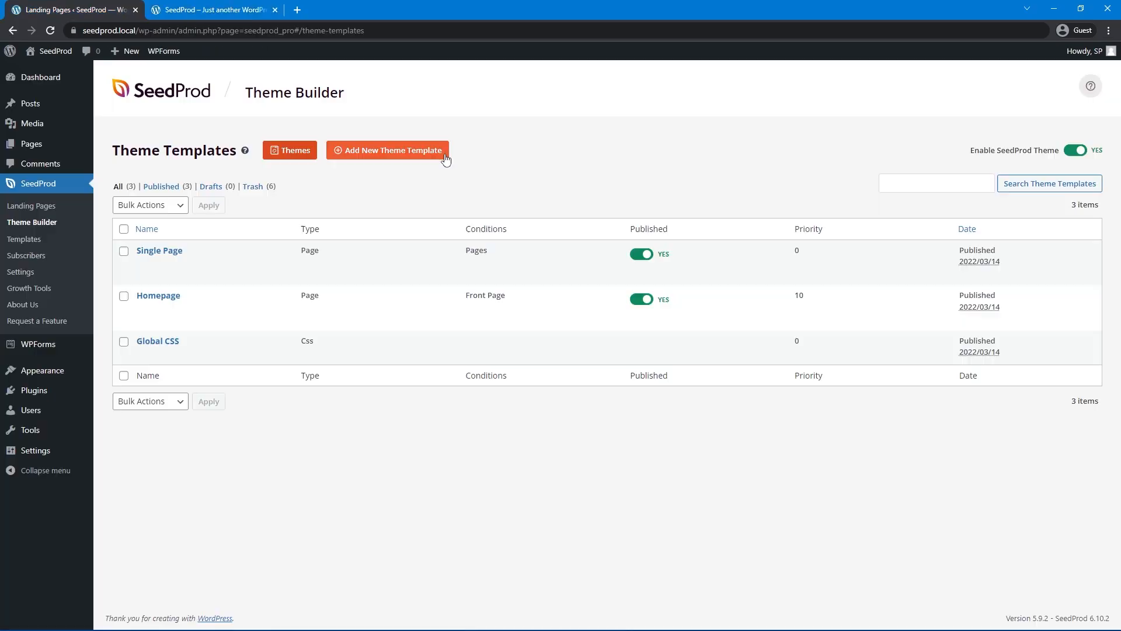
- Open the Homepage theme template's design for editing and look over its layout
{"action": "mouse_move", "coordinate": [172, 297]}
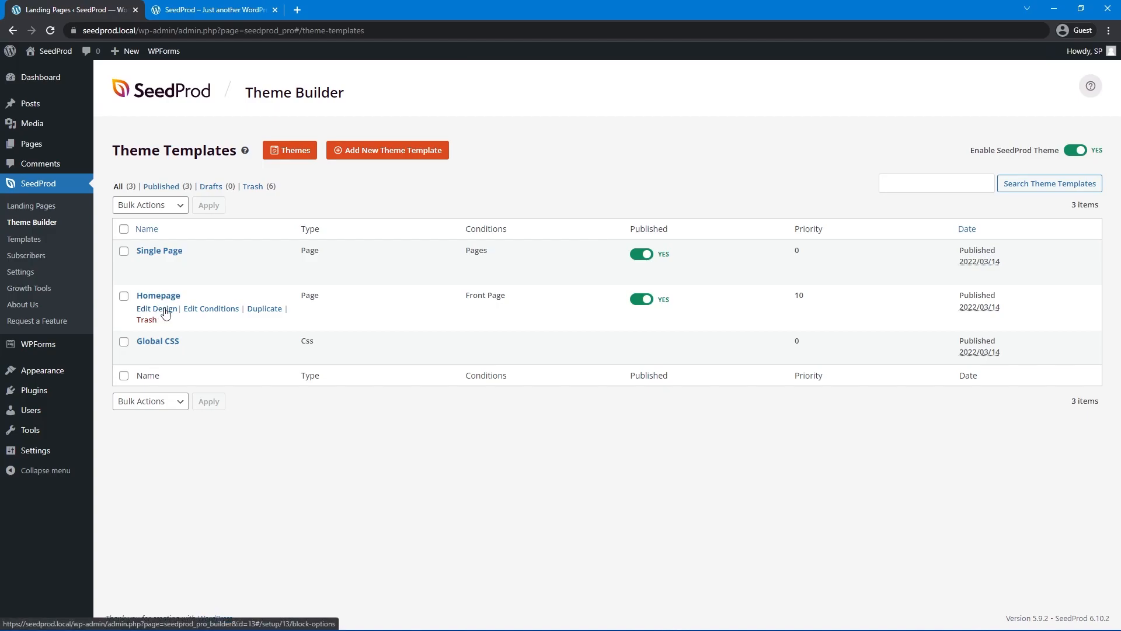
{"action": "left_click", "coordinate": [166, 314]}
{"action": "left_click_drag", "start_coordinate": [1106, 104], "coordinate": [1077, 85]}
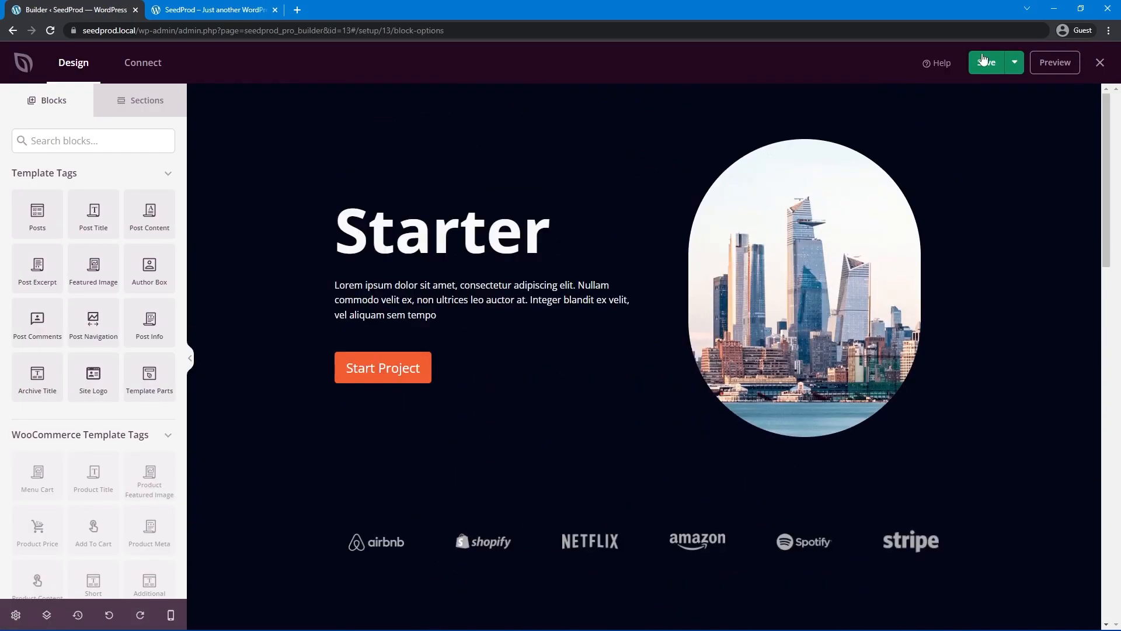
- Give the hero section the hero-bg image as its background, positioned as Full Screen Cover
{"action": "left_click", "coordinate": [271, 101]}
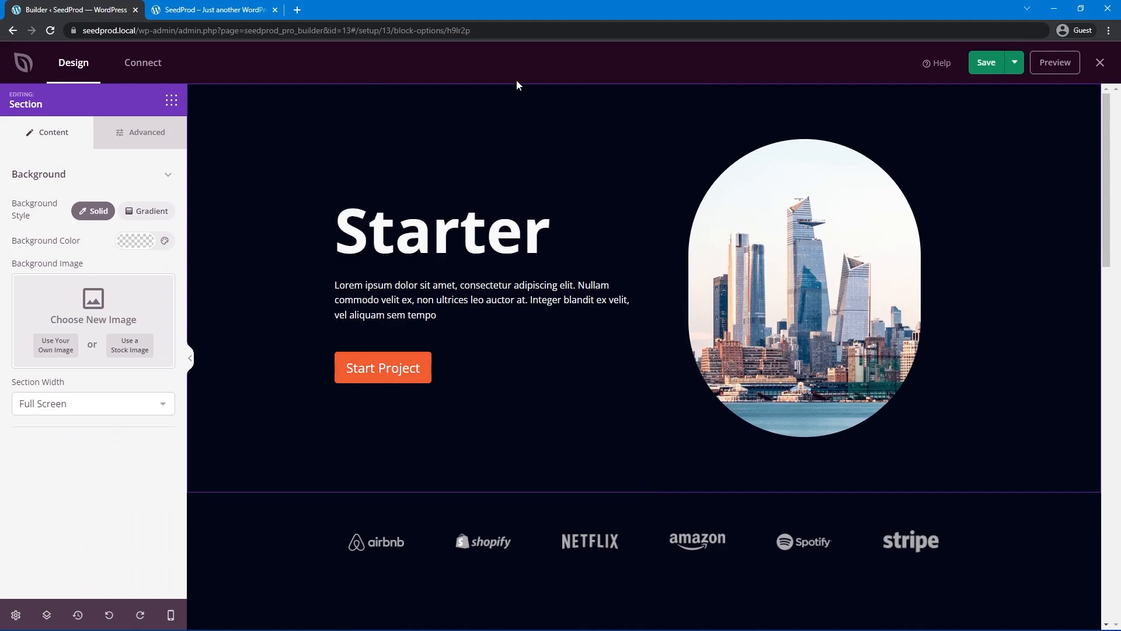
{"action": "left_click", "coordinate": [57, 350]}
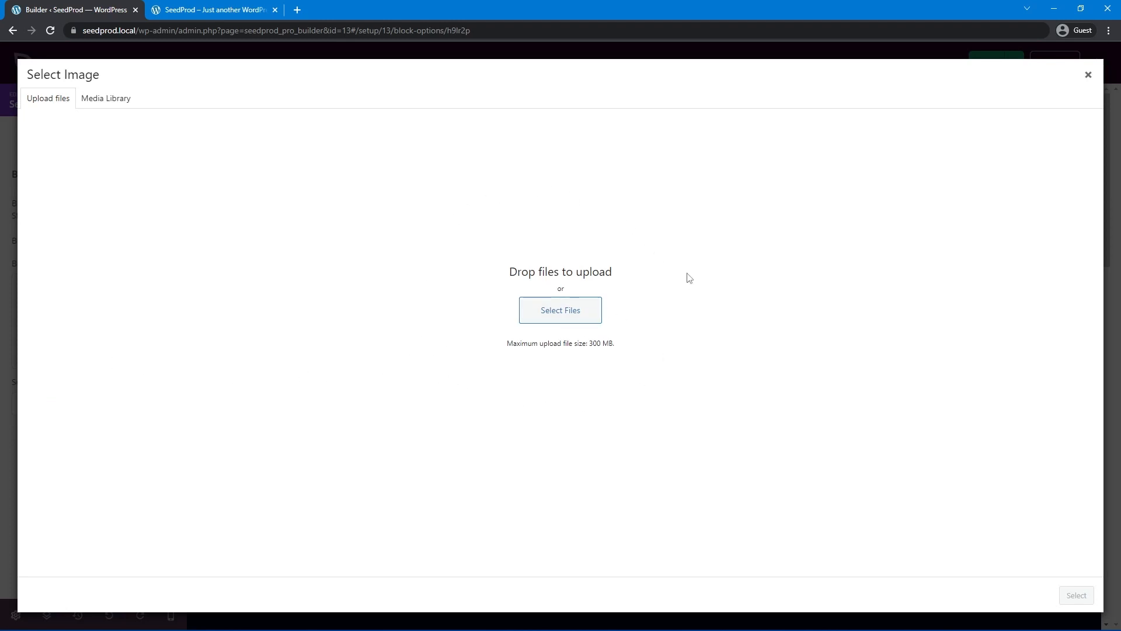
{"action": "left_click", "coordinate": [122, 101]}
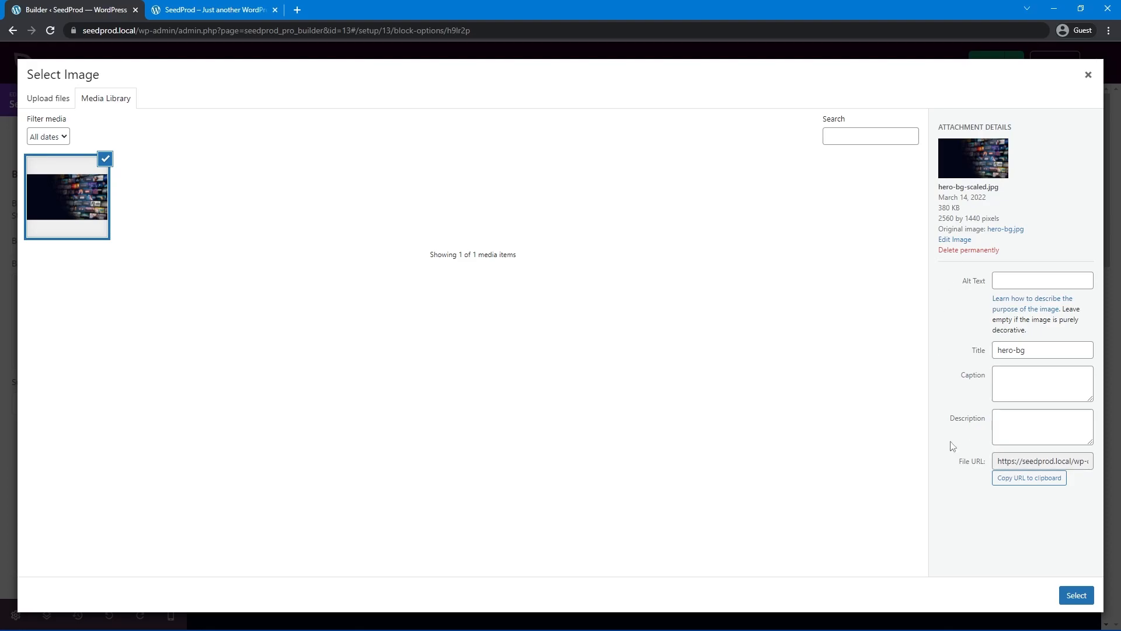
{"action": "left_click", "coordinate": [1077, 596]}
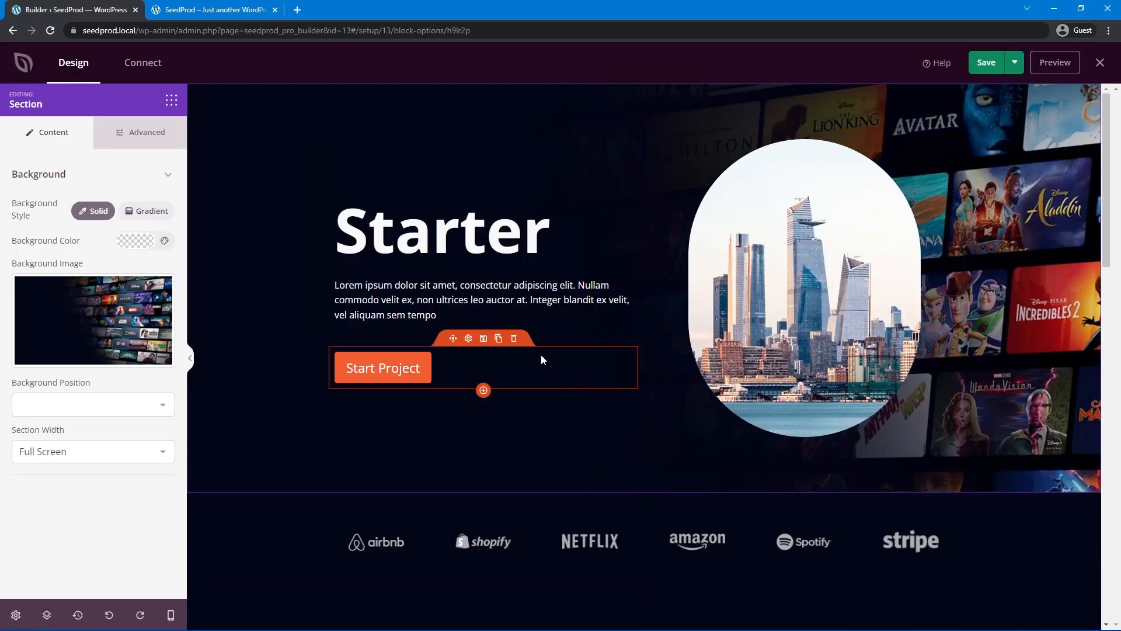
{"action": "left_click", "coordinate": [166, 408]}
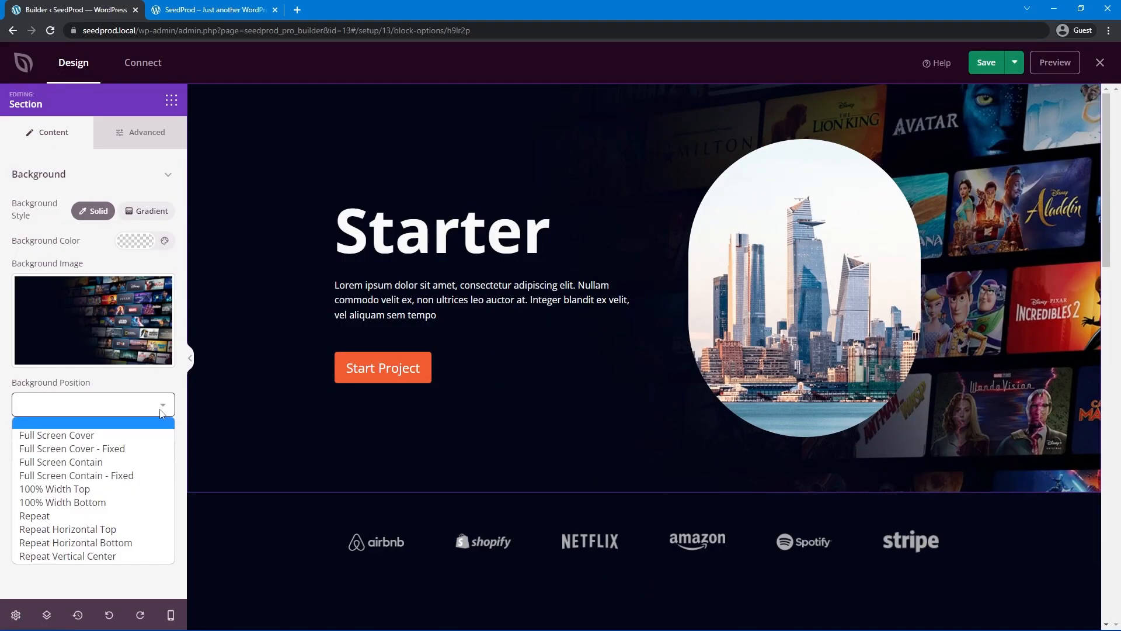
{"action": "left_click", "coordinate": [77, 437]}
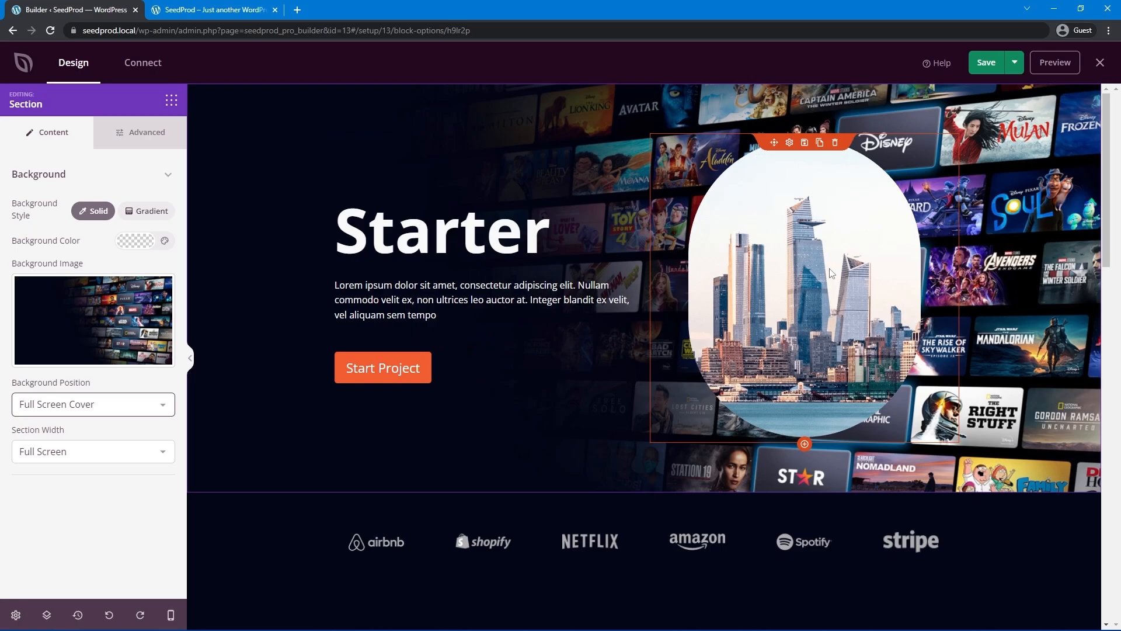
- Delete the city skyline image from the hero section
{"action": "left_click", "coordinate": [827, 242]}
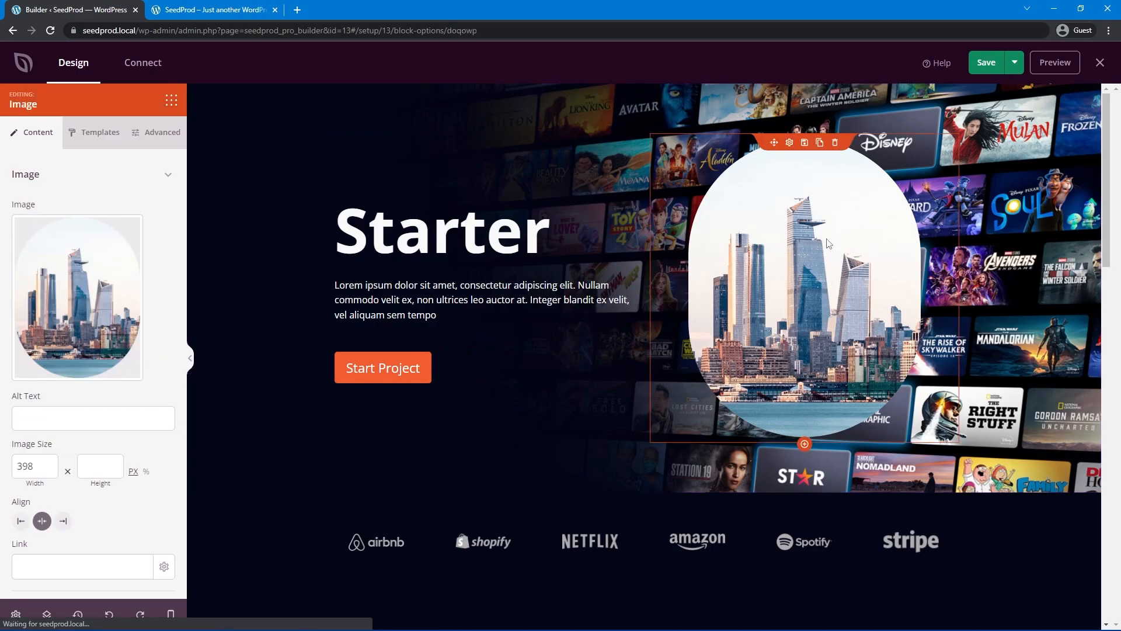
{"action": "left_click", "coordinate": [836, 144]}
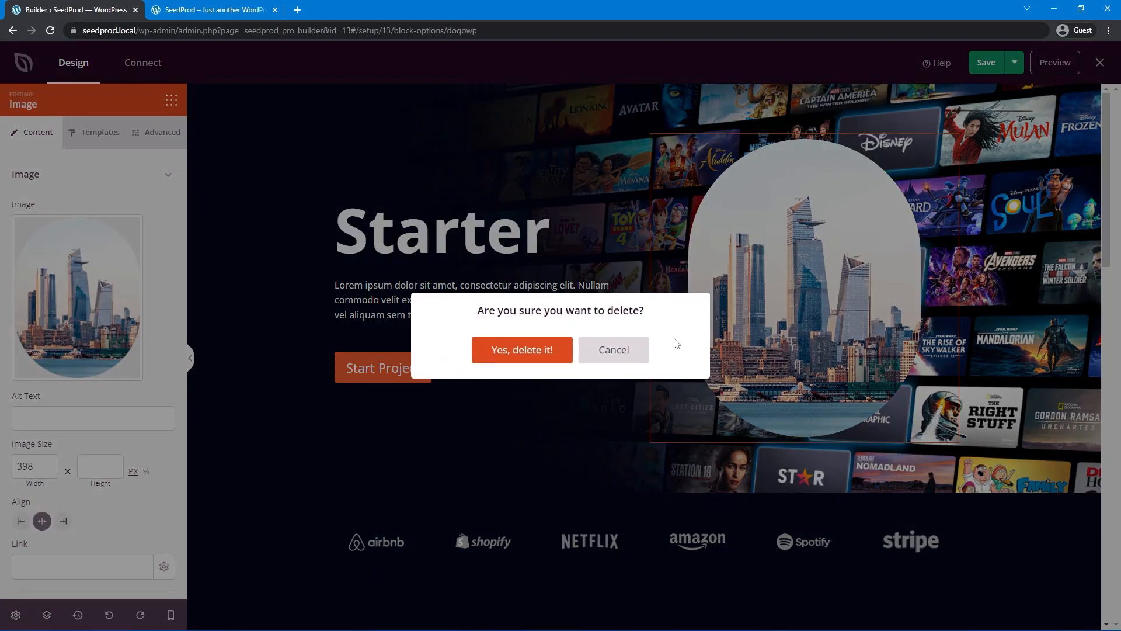
{"action": "left_click", "coordinate": [520, 348]}
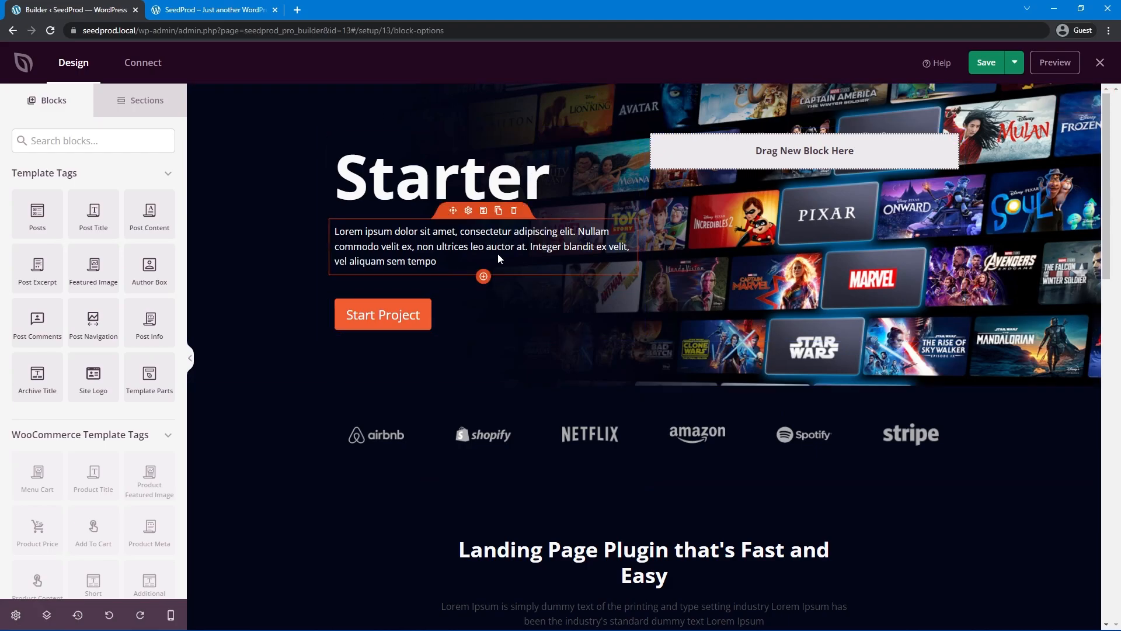
- Add an Image block above the "Starter" headline in the hero section
{"action": "scroll", "coordinate": [88, 263], "scroll_direction": "down", "scroll_amount": 8}
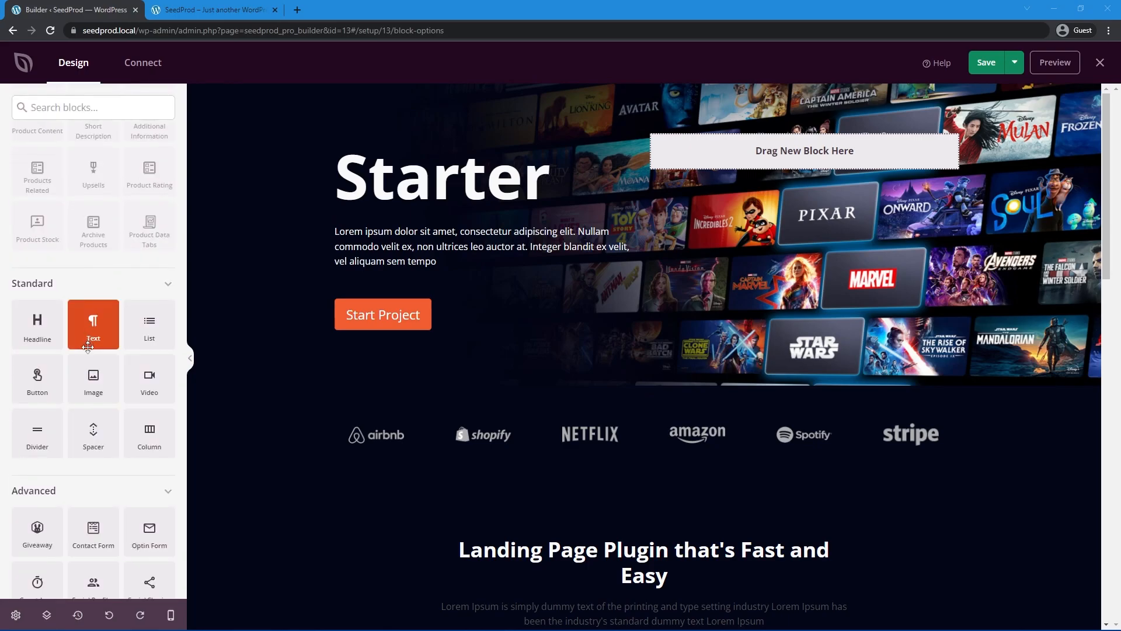
{"action": "left_click_drag", "start_coordinate": [92, 377], "coordinate": [386, 167]}
{"action": "left_click", "coordinate": [463, 154]}
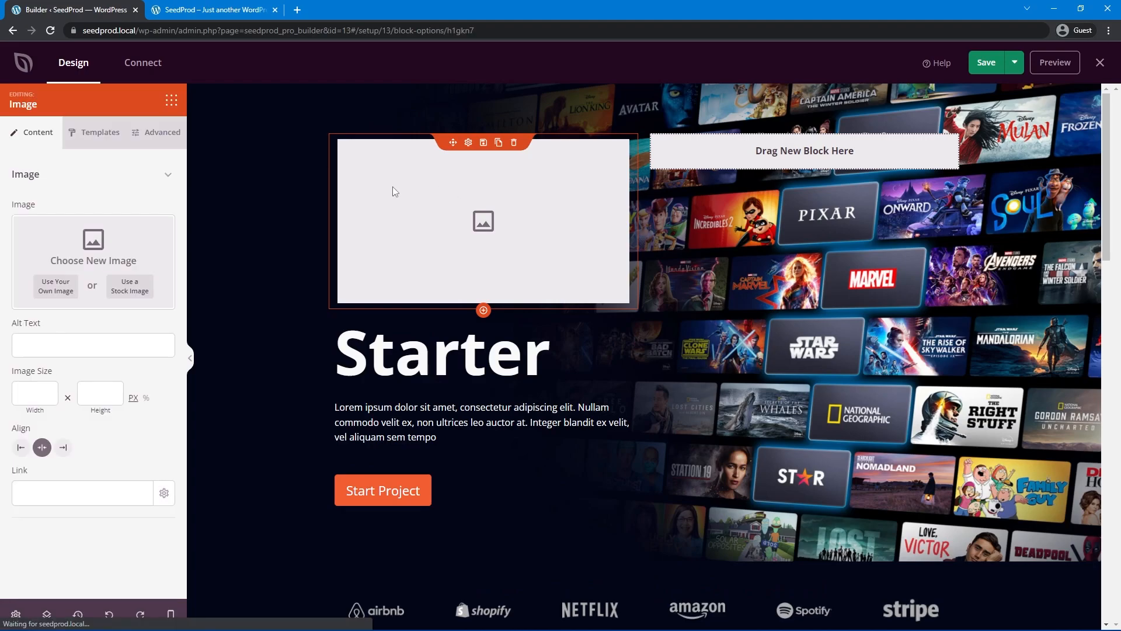
- Upload logo-big.jpg with the Disney+ logo into the new image block and align it left
{"action": "left_click", "coordinate": [56, 291]}
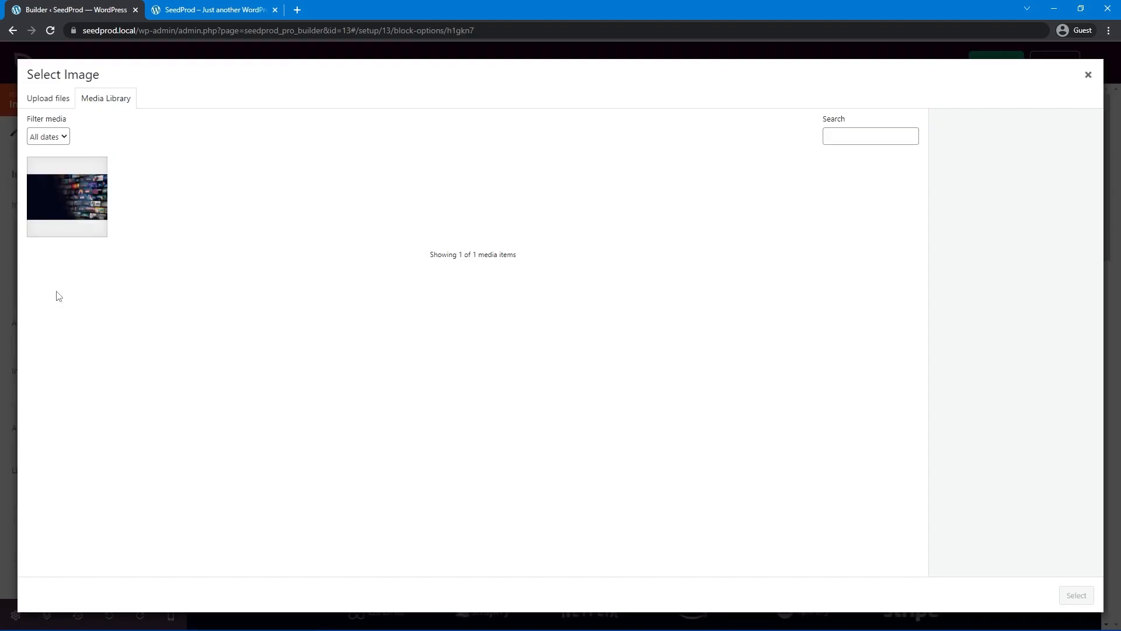
{"action": "left_click", "coordinate": [64, 100]}
{"action": "left_click", "coordinate": [556, 316]}
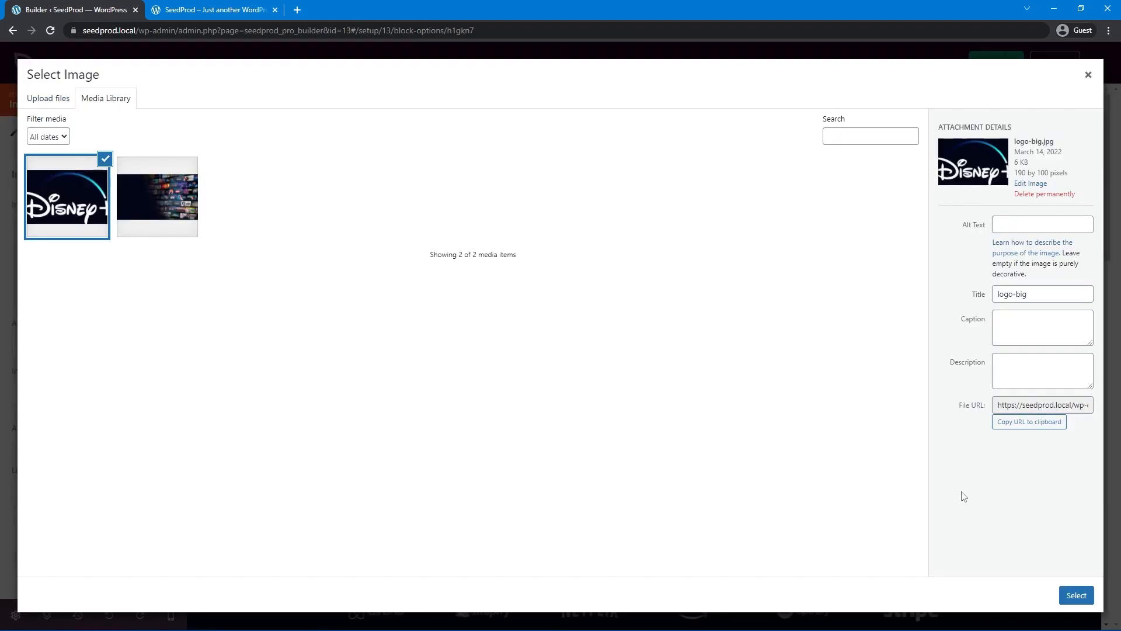
{"action": "left_click", "coordinate": [1075, 595]}
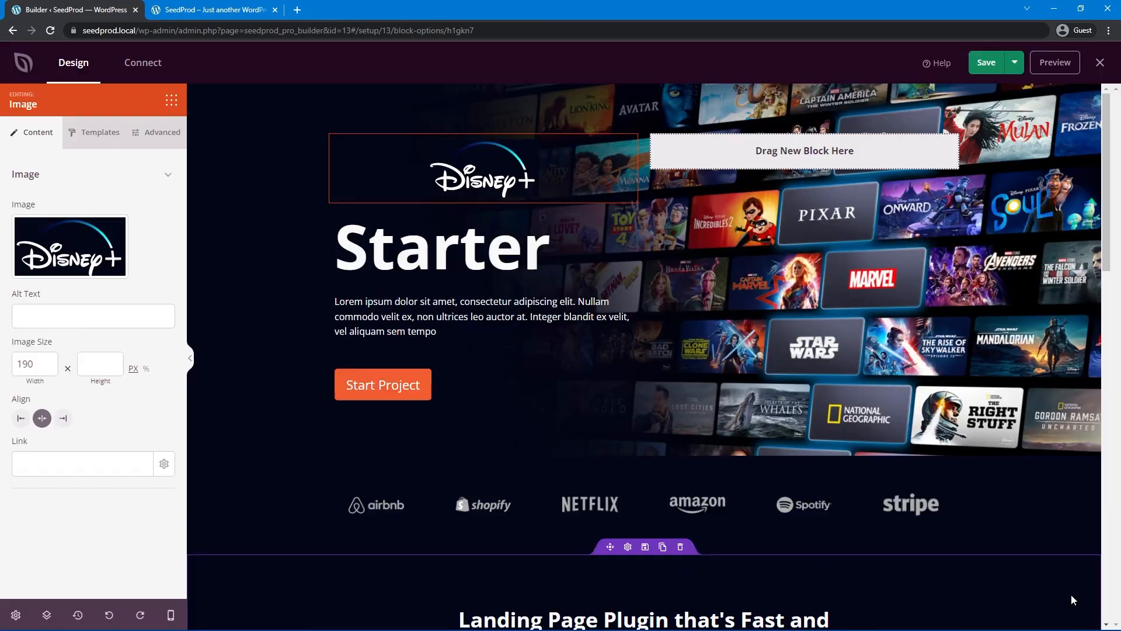
{"action": "left_click", "coordinate": [21, 418]}
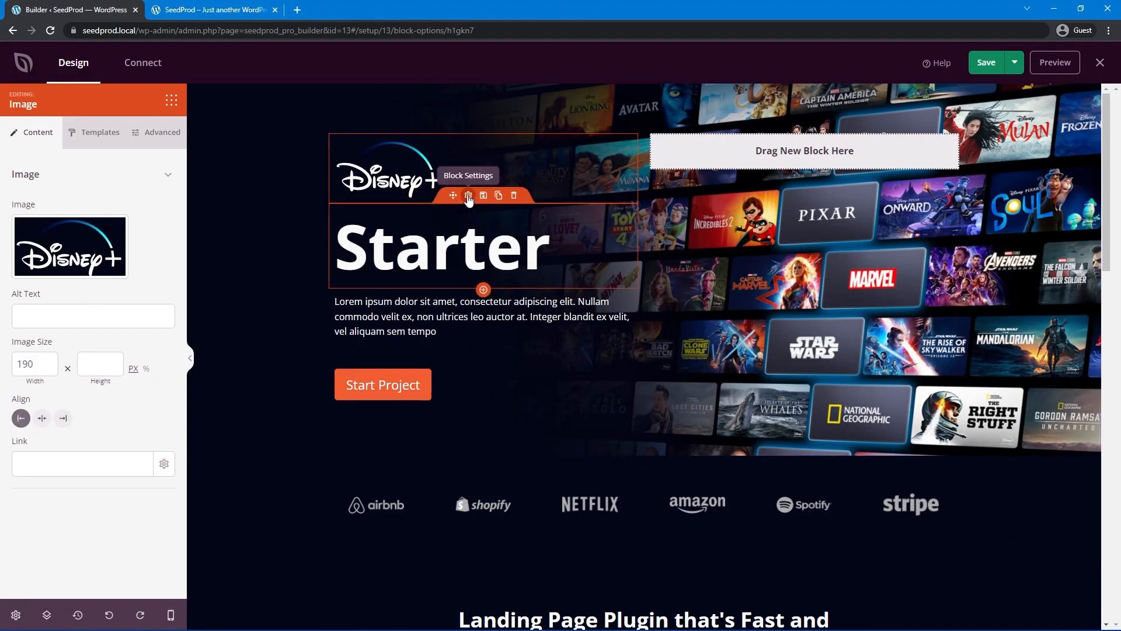
- Replace the "Starter" headline text with "More stories than ever before"
{"action": "left_click", "coordinate": [468, 197]}
{"action": "double_click", "coordinate": [29, 248]}
{"action": "type", "text": "More stories than ever before"}
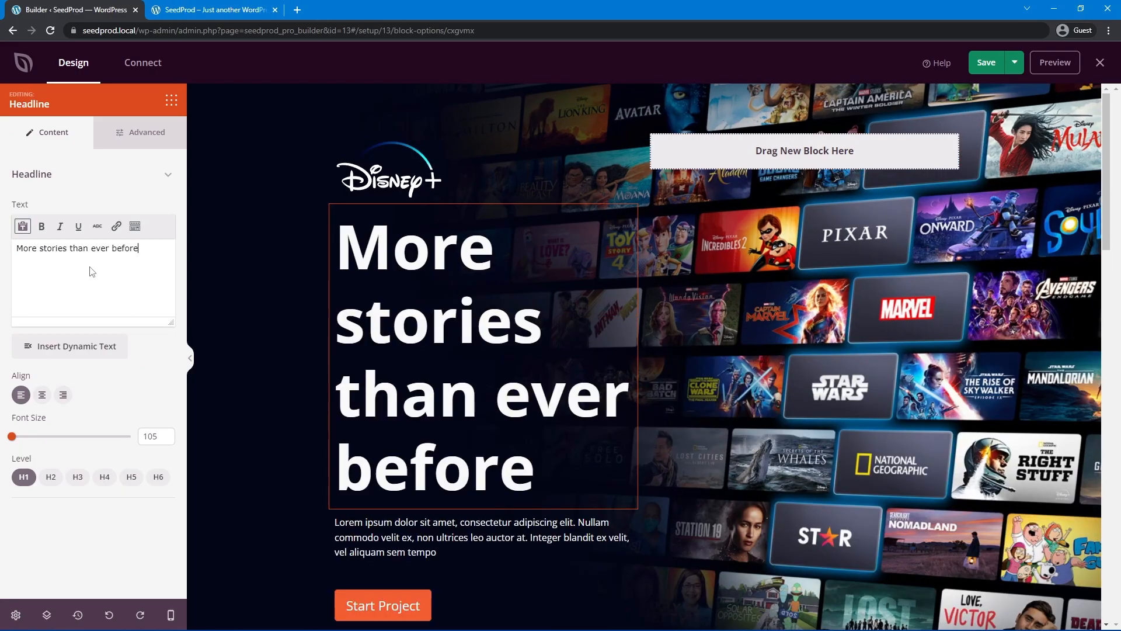
- Clear the hero headline's custom font size and set its heading level to H2
{"action": "left_click", "coordinate": [77, 477]}
{"action": "double_click", "coordinate": [152, 436]}
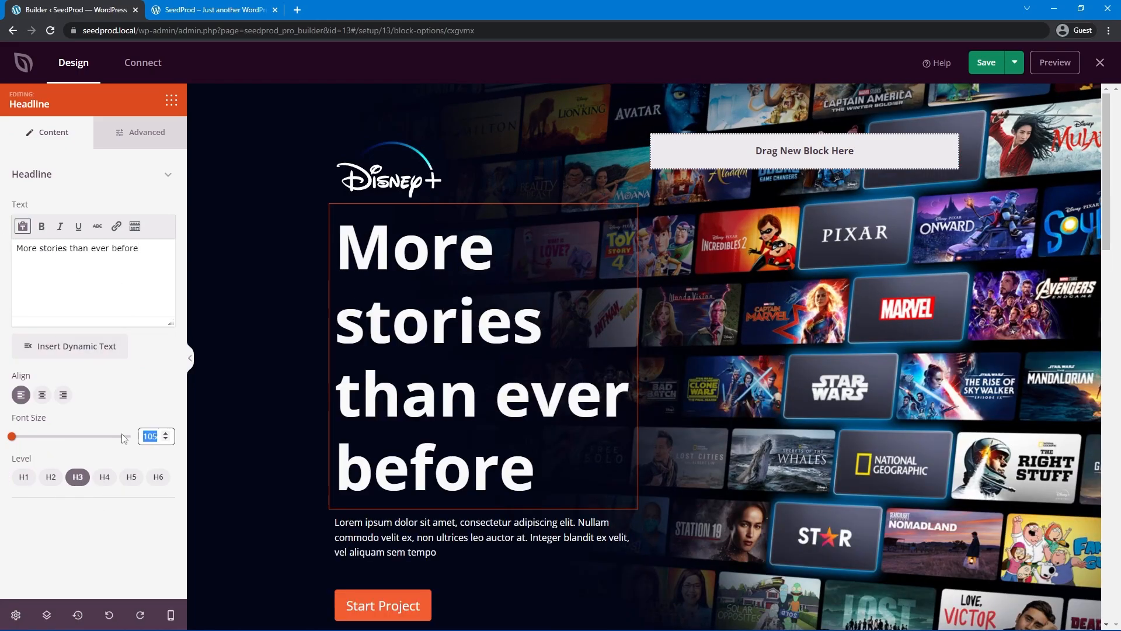
{"action": "key", "text": "BackSpace"}
{"action": "left_click", "coordinate": [51, 477]}
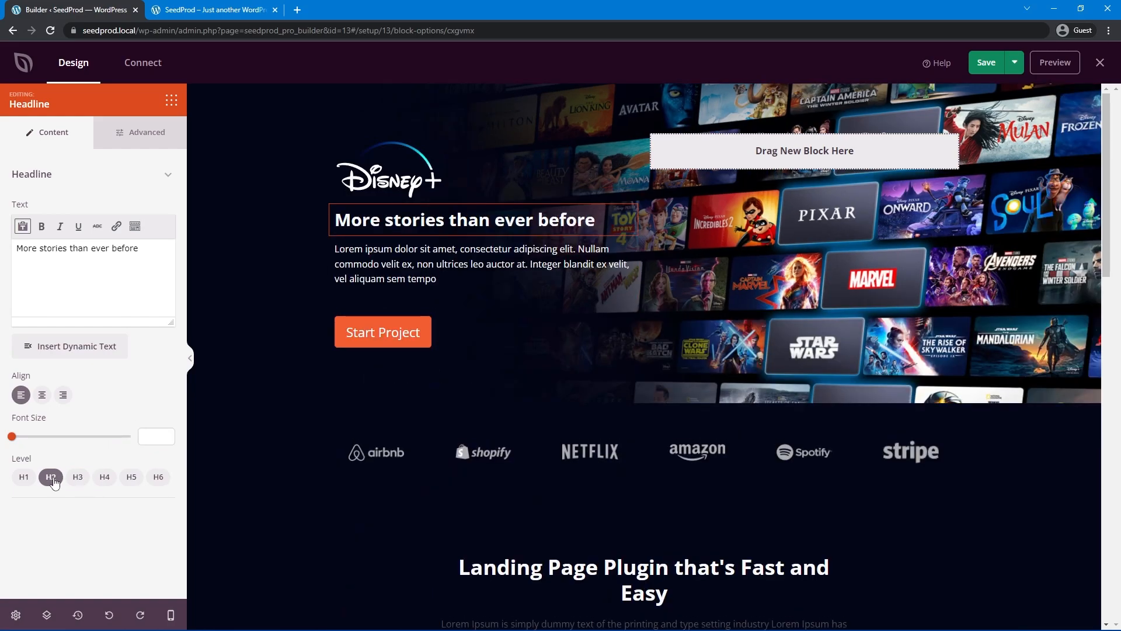
- Widen the hero row's text column slightly and set the "More stories than ever before" headline to level H1
{"action": "left_click", "coordinate": [646, 140]}
{"action": "left_click_drag", "start_coordinate": [644, 168], "coordinate": [680, 166]}
{"action": "left_click", "coordinate": [526, 221]}
{"action": "left_click", "coordinate": [24, 477]}
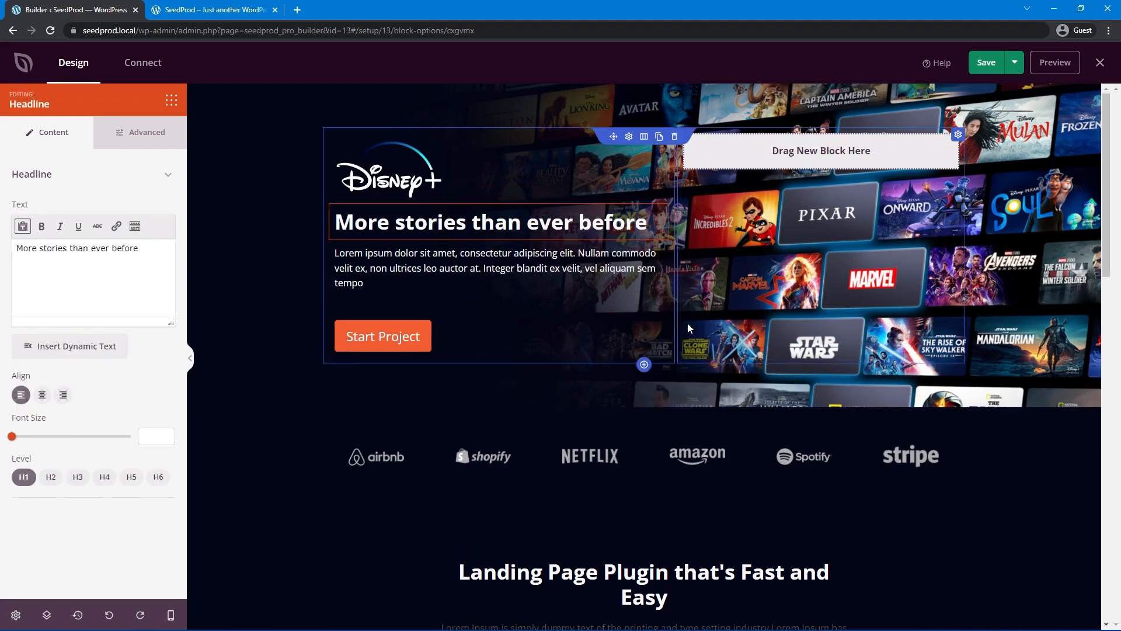
- Duplicate the hero headline, change the copy's text to "Now including STAR" and set its level to H3
{"action": "scroll", "coordinate": [454, 238], "scroll_direction": "down", "scroll_amount": 2}
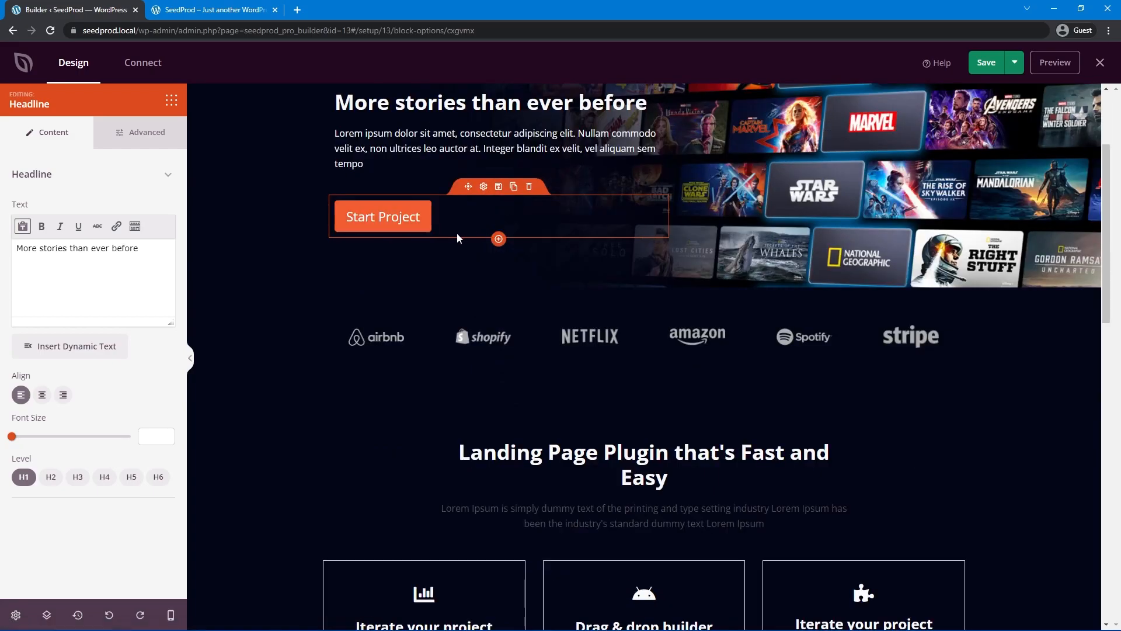
{"action": "scroll", "coordinate": [457, 239], "scroll_direction": "up", "scroll_amount": 3}
{"action": "left_click", "coordinate": [484, 233]}
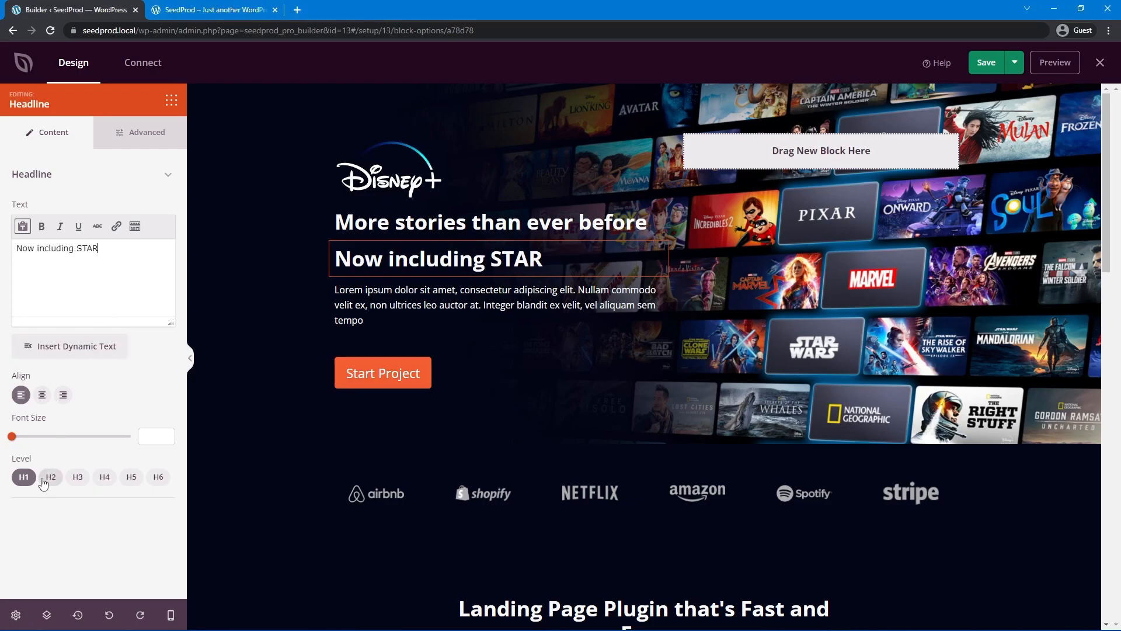
{"action": "left_click", "coordinate": [51, 476]}
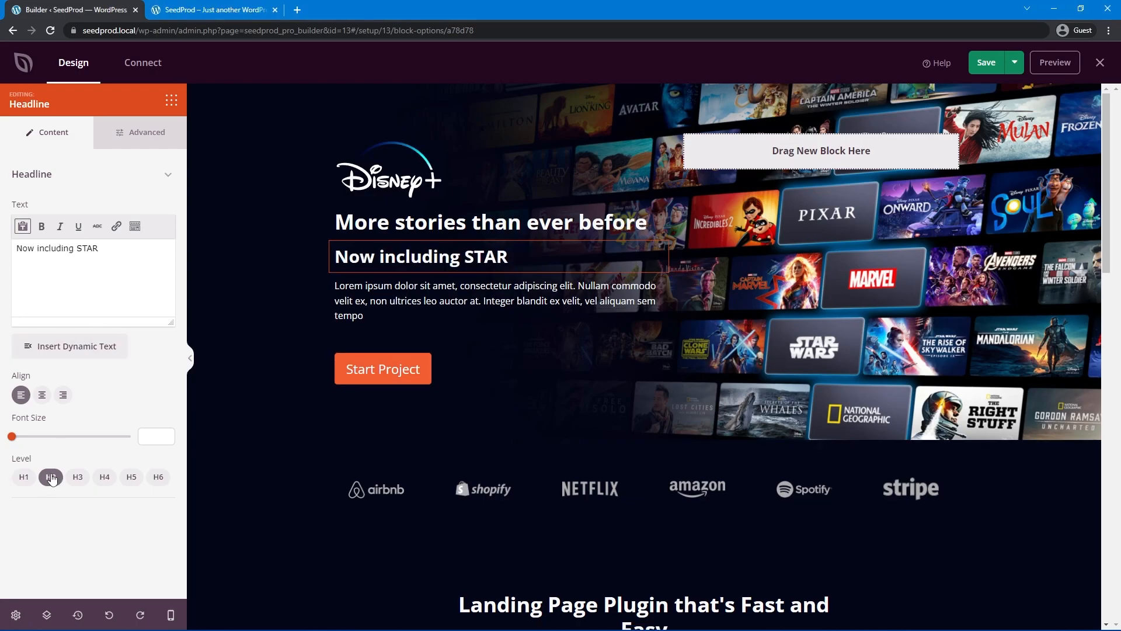
{"action": "left_click", "coordinate": [77, 476]}
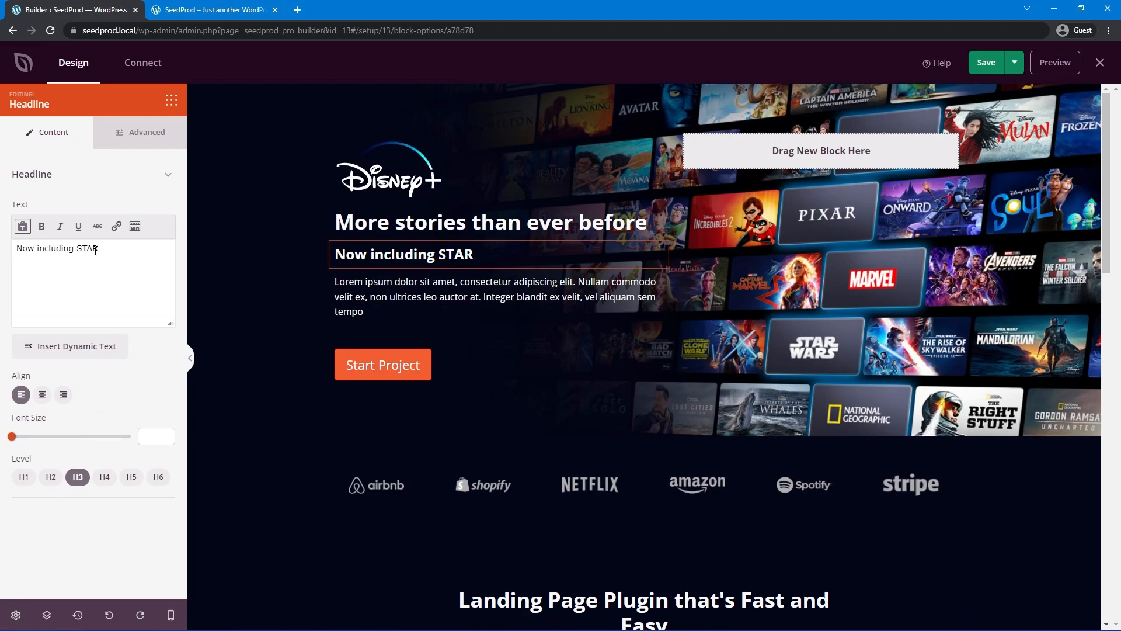
- Color the letter A of "STAR" red in the second headline
{"action": "left_click", "coordinate": [135, 226]}
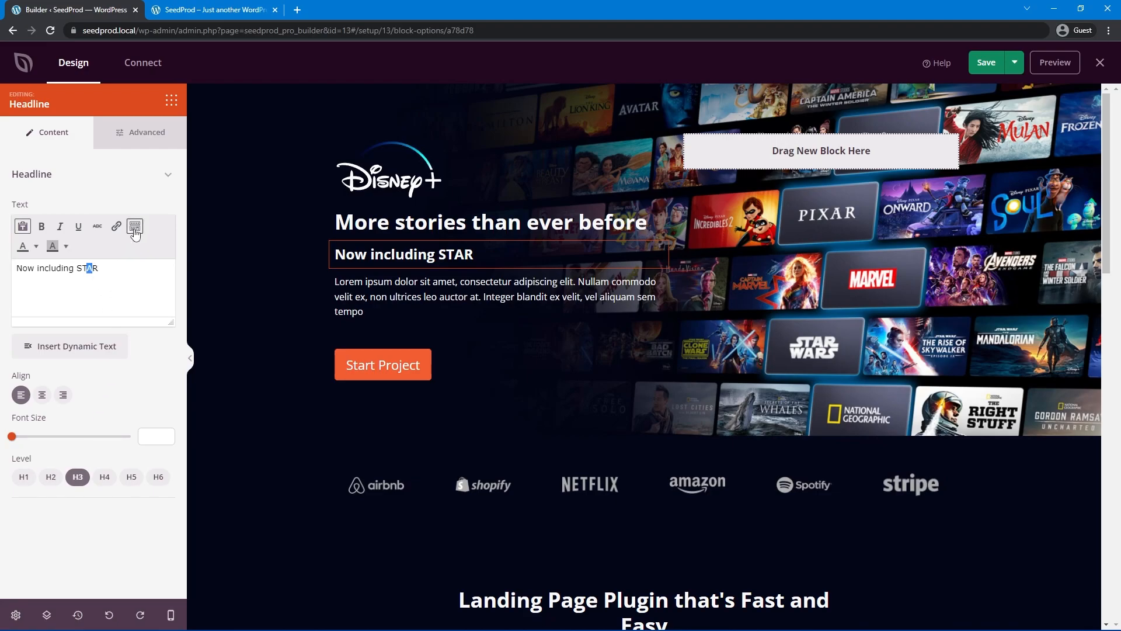
{"action": "left_click", "coordinate": [36, 246]}
{"action": "left_click", "coordinate": [27, 292]}
- Replace the hero paragraph with the bold price line "$11.99 | Month", with Month in italics, and make "| Month" subscript
{"action": "left_click", "coordinate": [498, 315]}
{"action": "key", "text": "ctrl+a"}
{"action": "type", "text": "$11.99 | Month"}
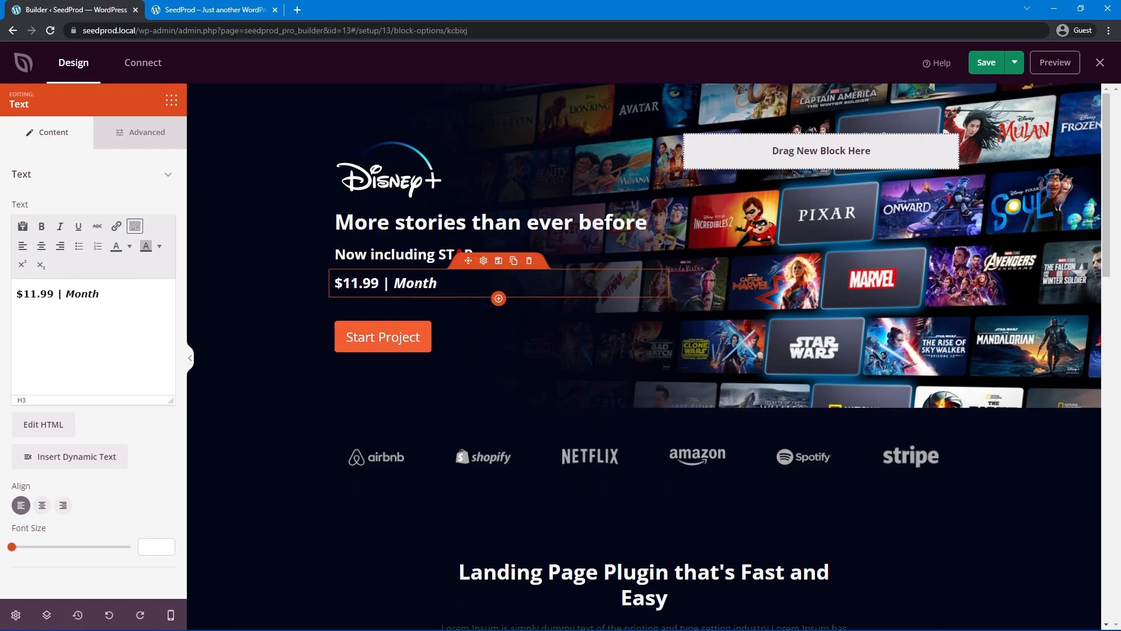
{"action": "left_click_drag", "start_coordinate": [104, 290], "coordinate": [64, 294]}
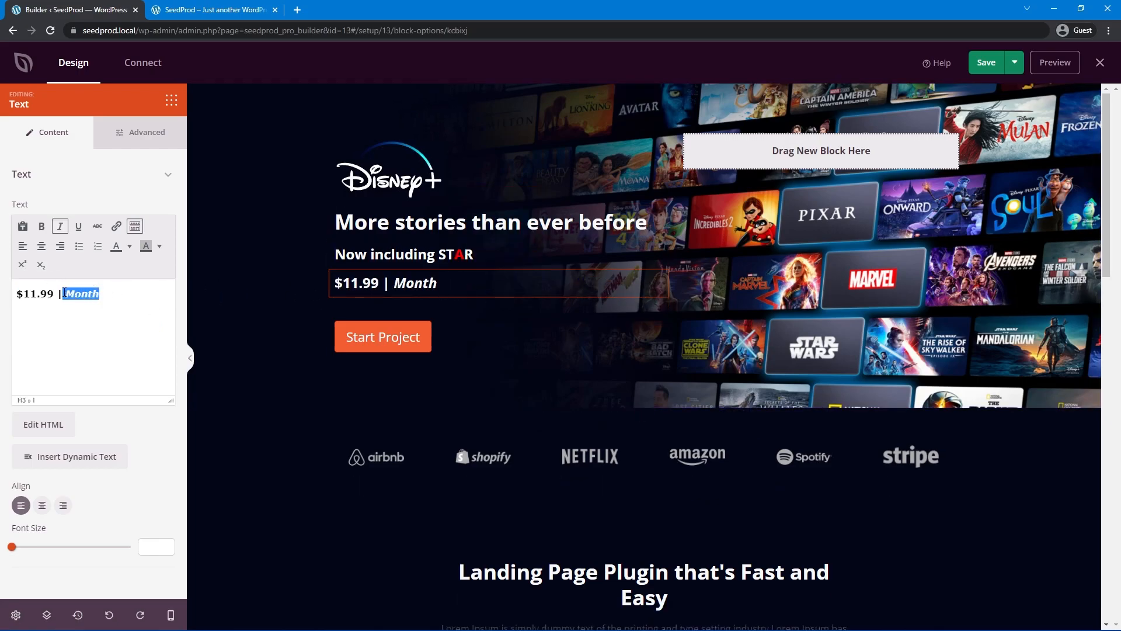
{"action": "left_click", "coordinate": [42, 267]}
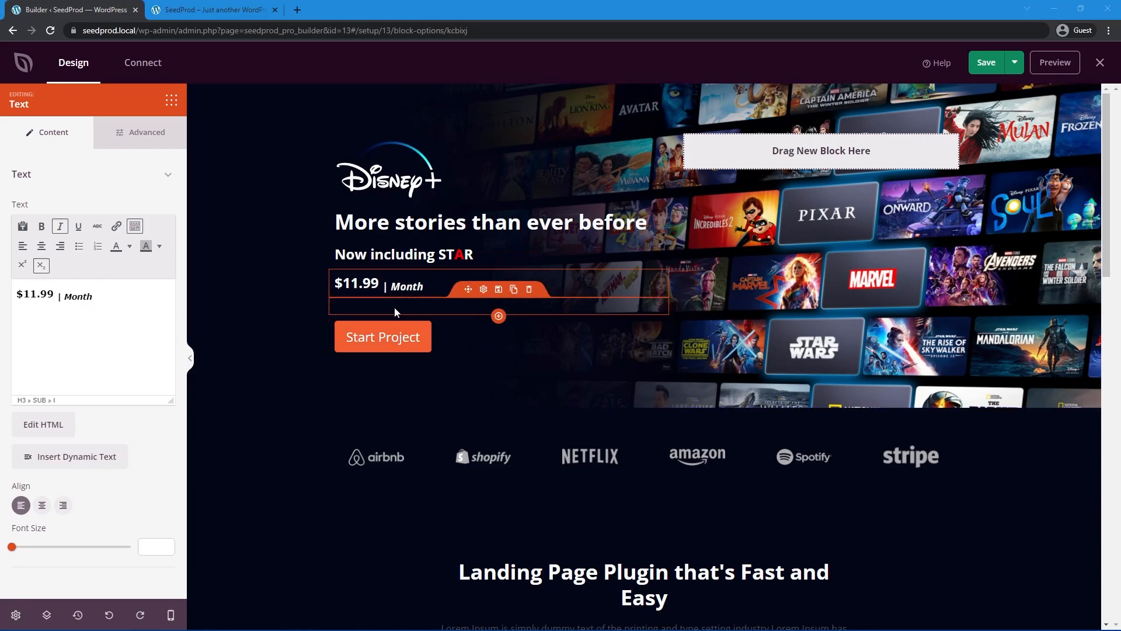
- Add a Text block between the "Now including STAR" headline and the price line
{"action": "left_click", "coordinate": [170, 103]}
{"action": "scroll", "coordinate": [94, 327], "scroll_direction": "down", "scroll_amount": 8}
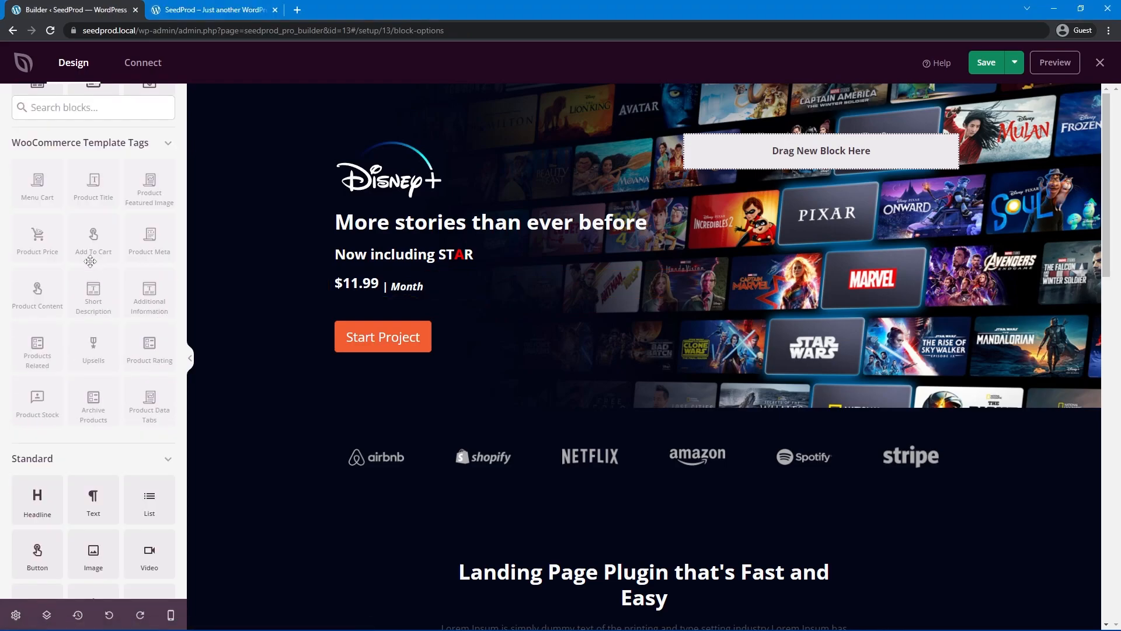
{"action": "left_click_drag", "start_coordinate": [107, 333], "coordinate": [420, 308]}
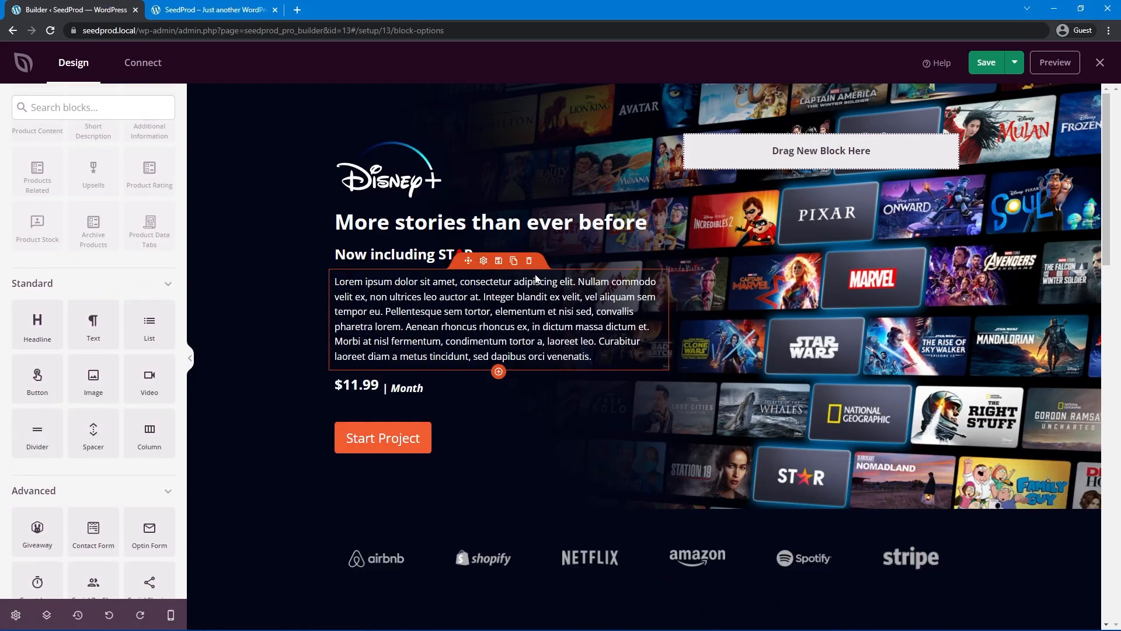
- Move the lorem ipsum text block below the price line and replace its text with "Start streaming Disney+. No ads."
{"action": "left_click_drag", "start_coordinate": [468, 260], "coordinate": [430, 309]}
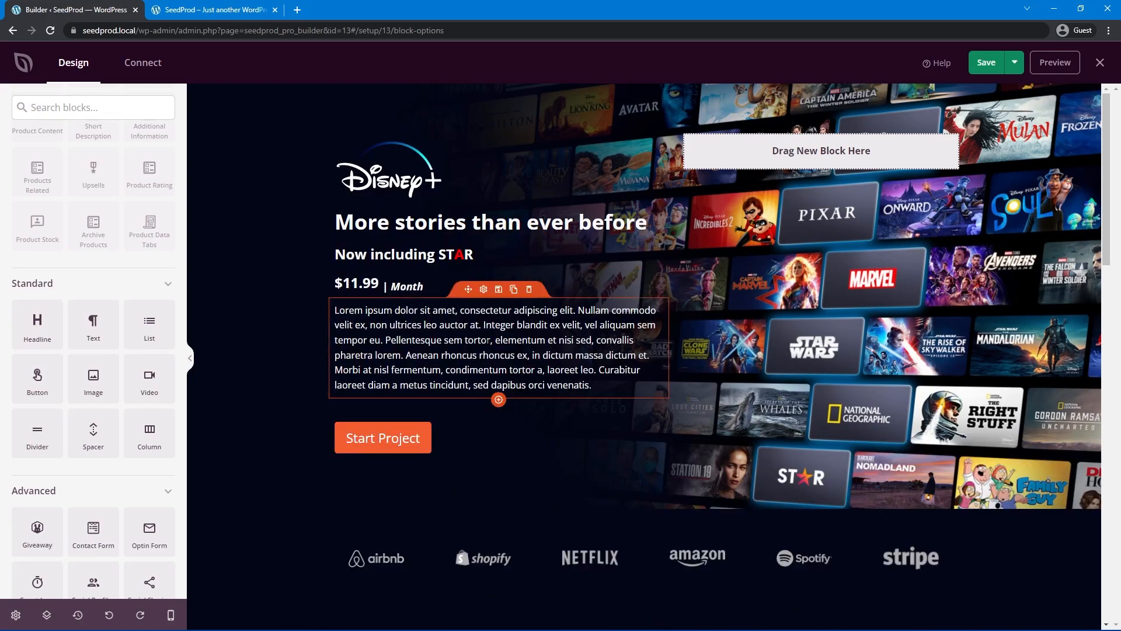
{"action": "left_click", "coordinate": [483, 289]}
{"action": "left_click", "coordinate": [105, 333]}
{"action": "key", "text": "ctrl+a"}
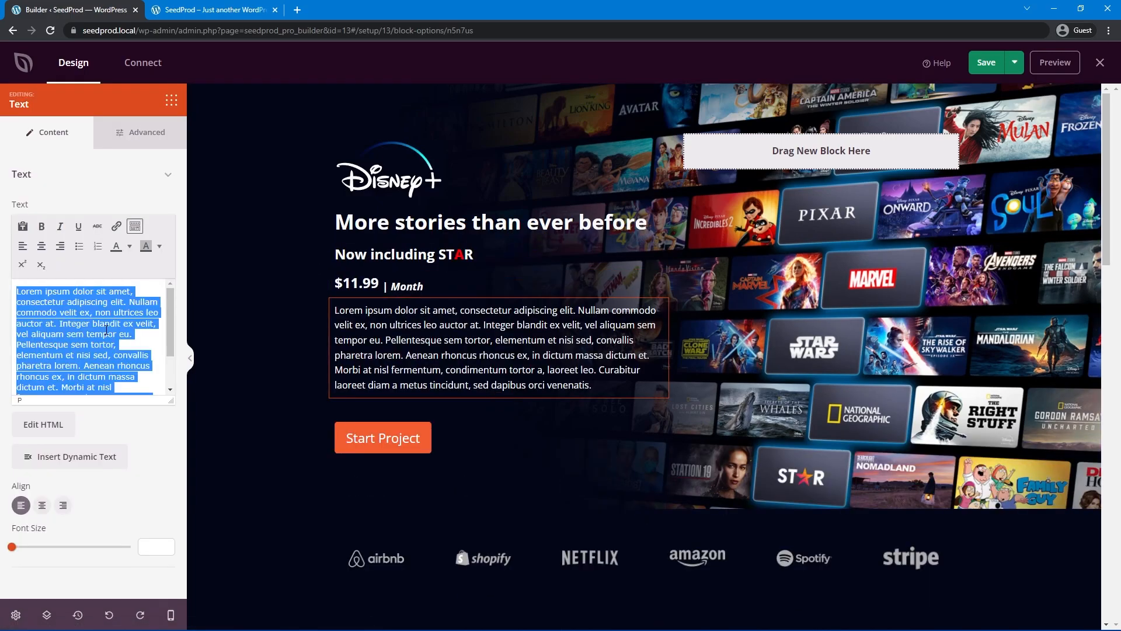
{"action": "type", "text": "Start streaming Disney+. No ads."}
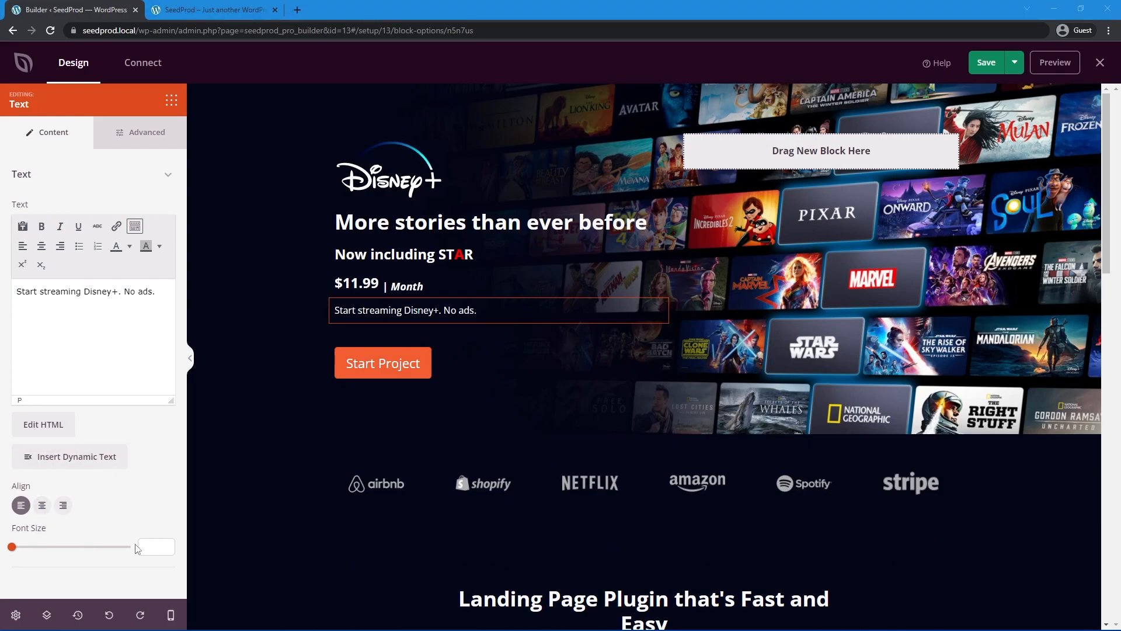
- Set the "Start streaming Disney+. No ads." text to font size 13 and color it gray
{"action": "left_click", "coordinate": [153, 546]}
{"action": "type", "text": "12"}
{"action": "left_click", "coordinate": [166, 544]}
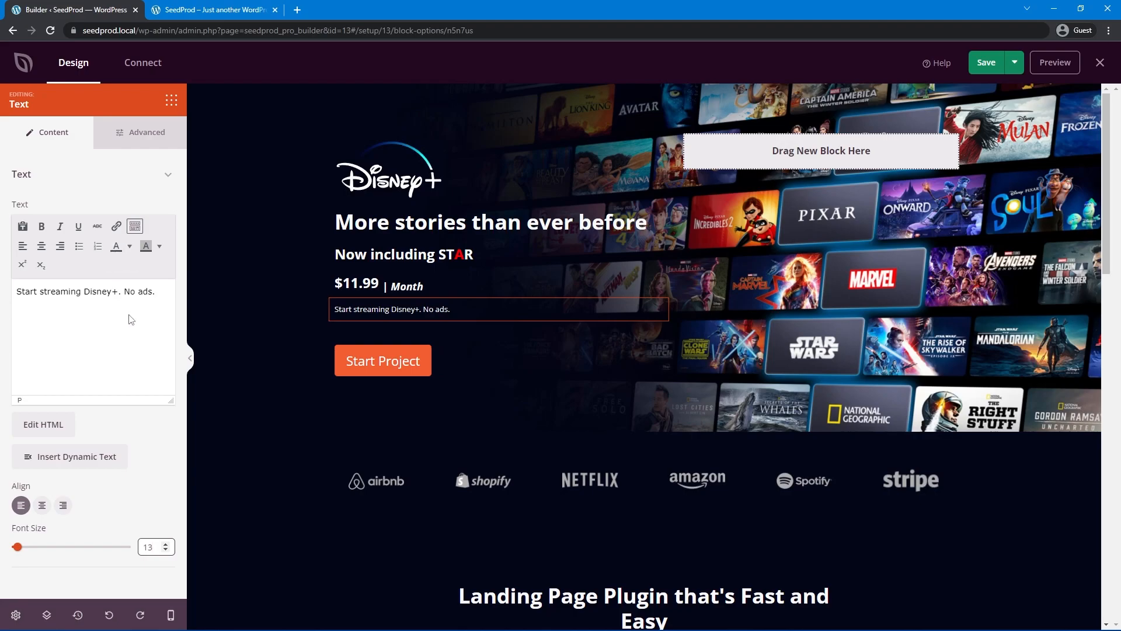
{"action": "left_click", "coordinate": [149, 129]}
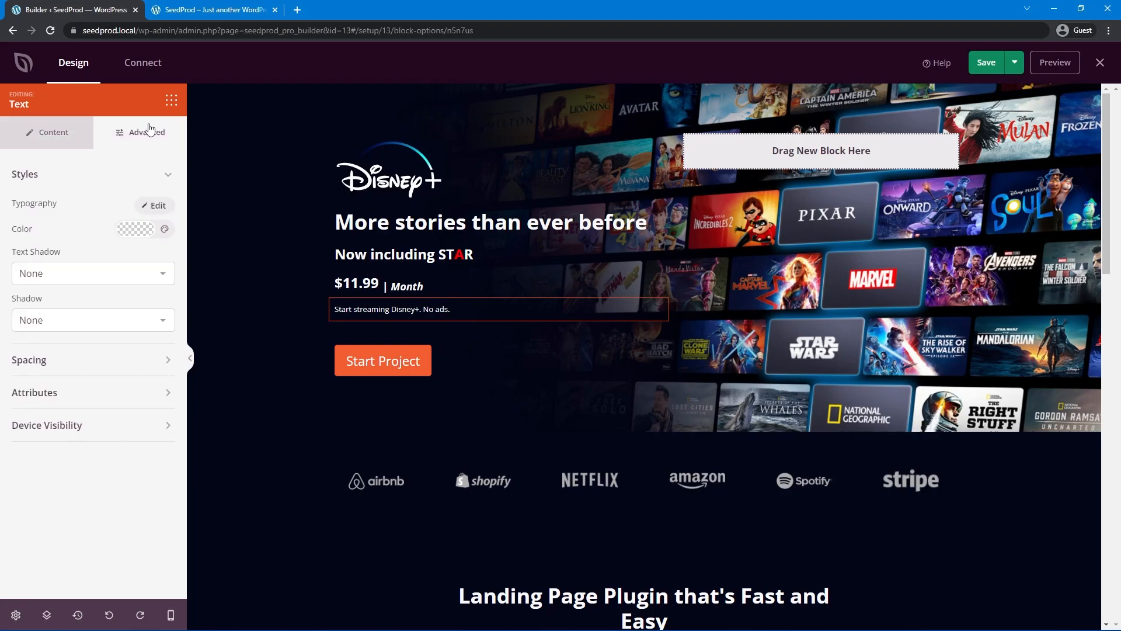
{"action": "left_click", "coordinate": [133, 229]}
{"action": "left_click_drag", "start_coordinate": [116, 260], "coordinate": [113, 283]}
{"action": "left_click", "coordinate": [86, 475]}
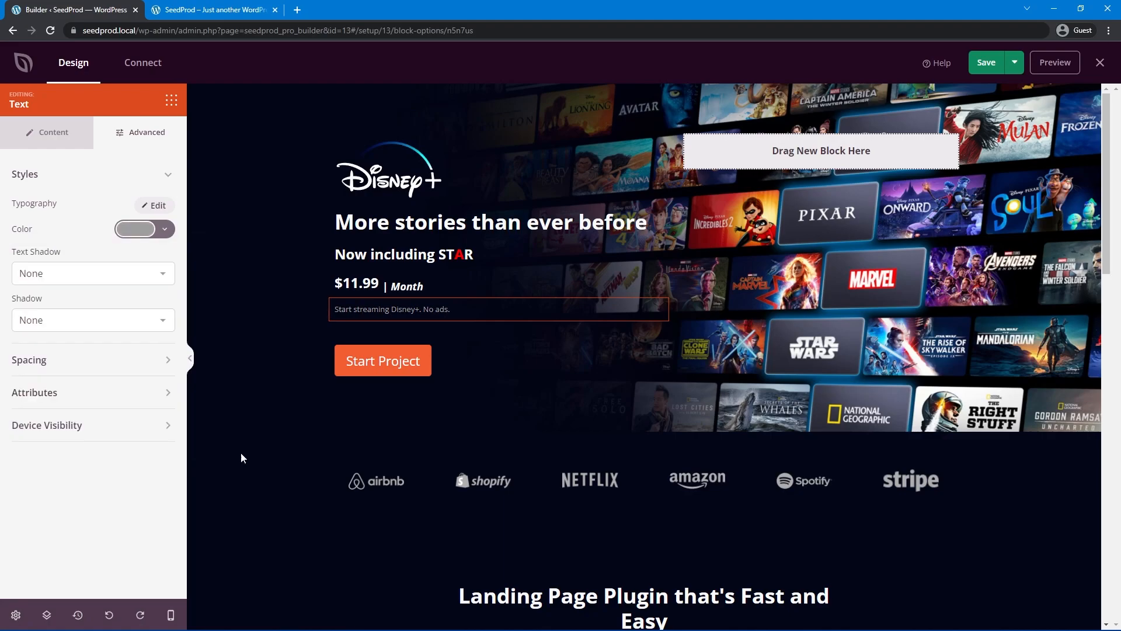
- Color the "| Month" part of the price line gray
{"action": "left_click_drag", "start_coordinate": [382, 286], "coordinate": [424, 286]}
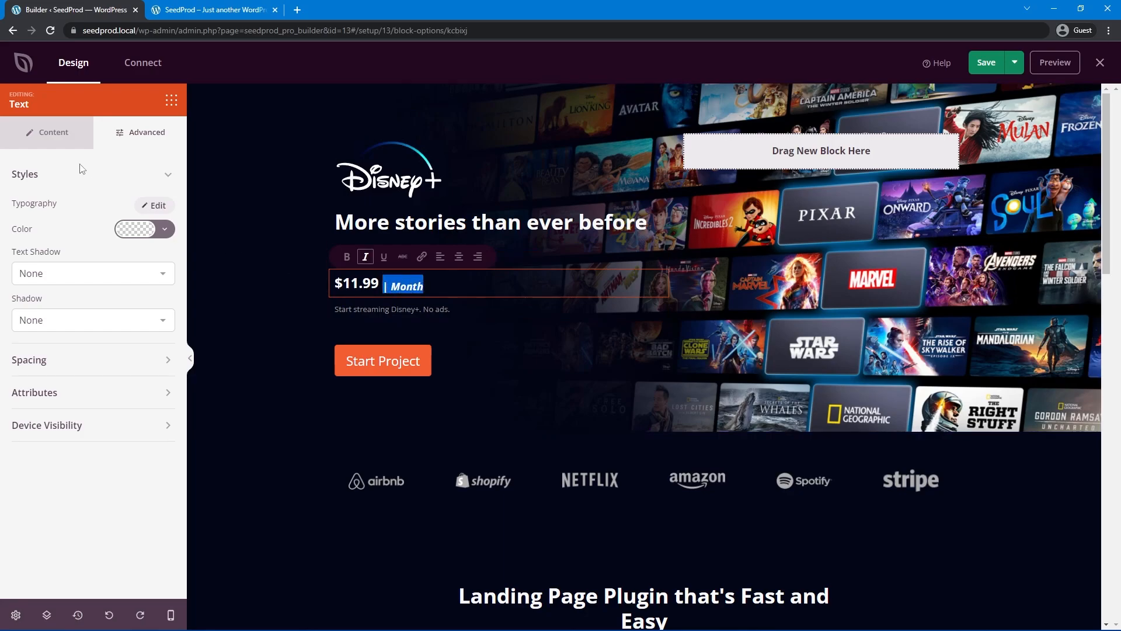
{"action": "left_click", "coordinate": [50, 133]}
{"action": "left_click_drag", "start_coordinate": [92, 296], "coordinate": [58, 293]}
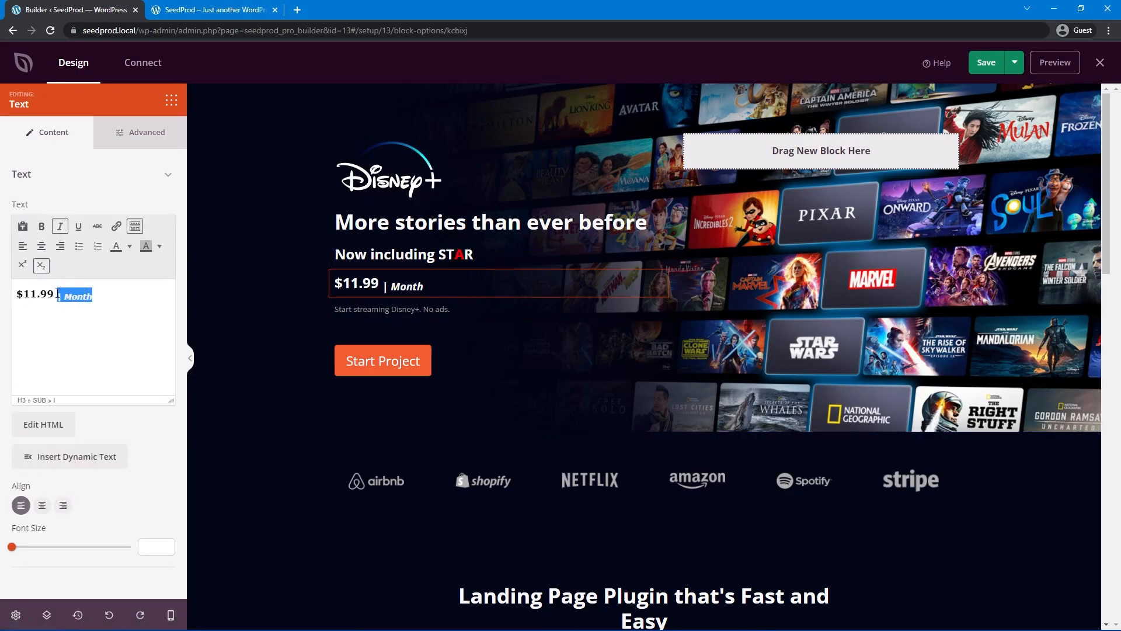
{"action": "left_click", "coordinate": [129, 246]}
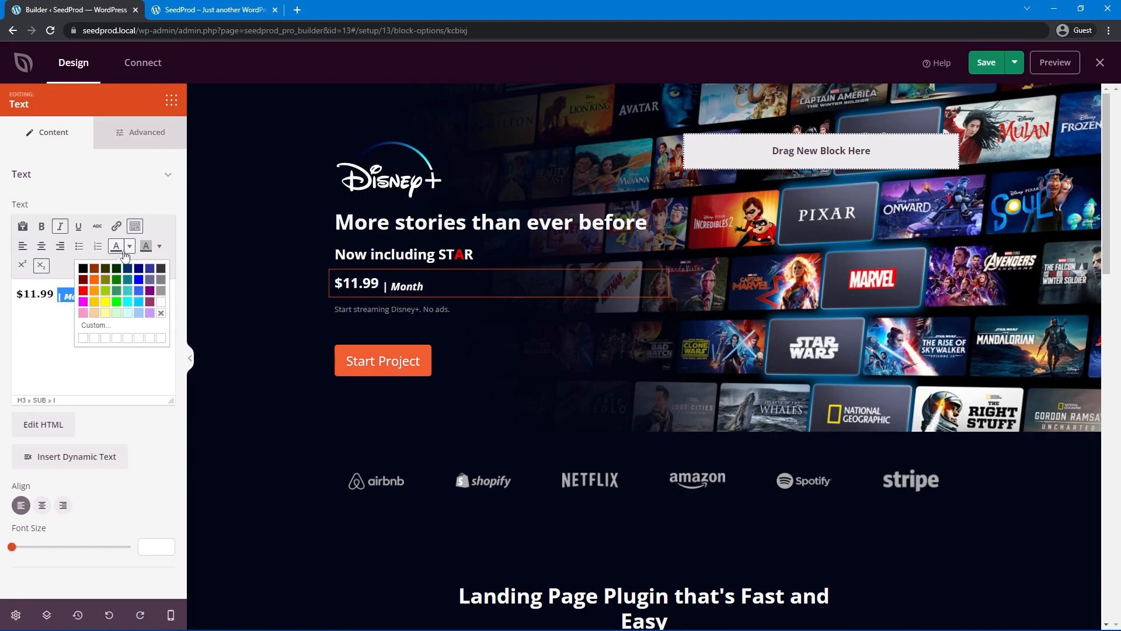
{"action": "left_click", "coordinate": [162, 291]}
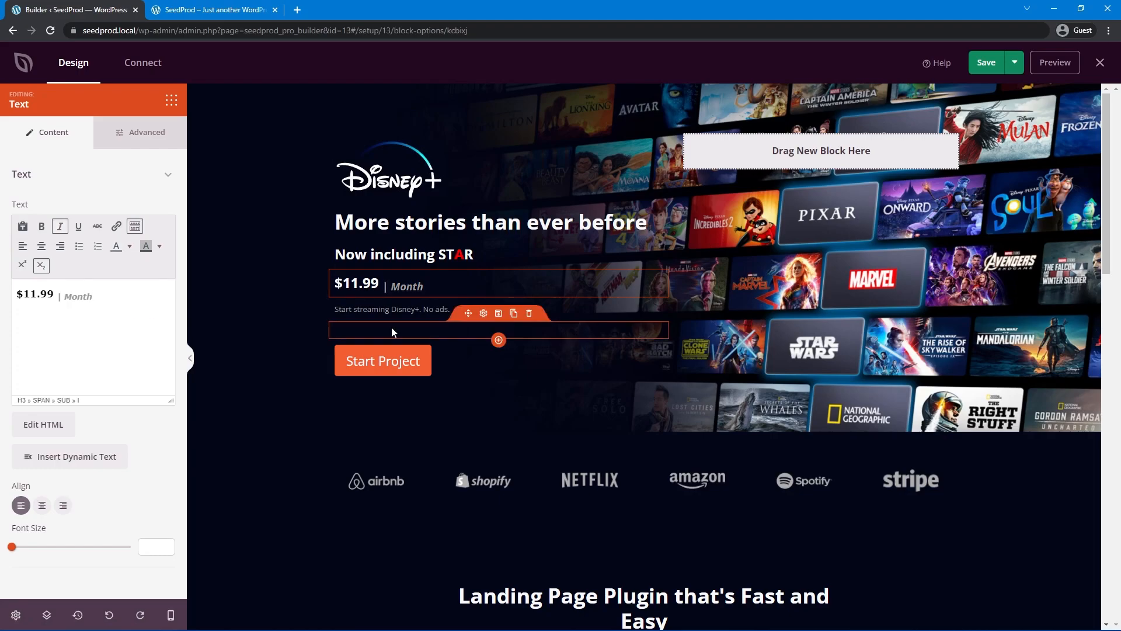
- Delete the spacer between the "Start streaming Disney+. No ads." text and the Start Project button
{"action": "left_click", "coordinate": [530, 316]}
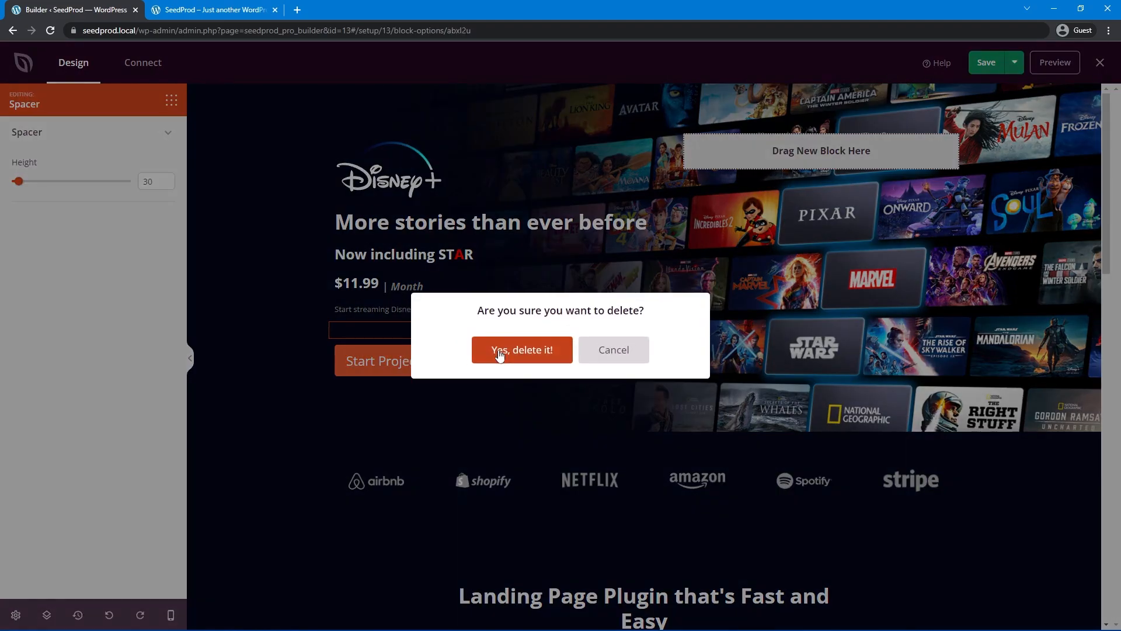
{"action": "left_click", "coordinate": [519, 349]}
- Change the text of the Start Project button to "Sign Up Now"
{"action": "left_click", "coordinate": [483, 314]}
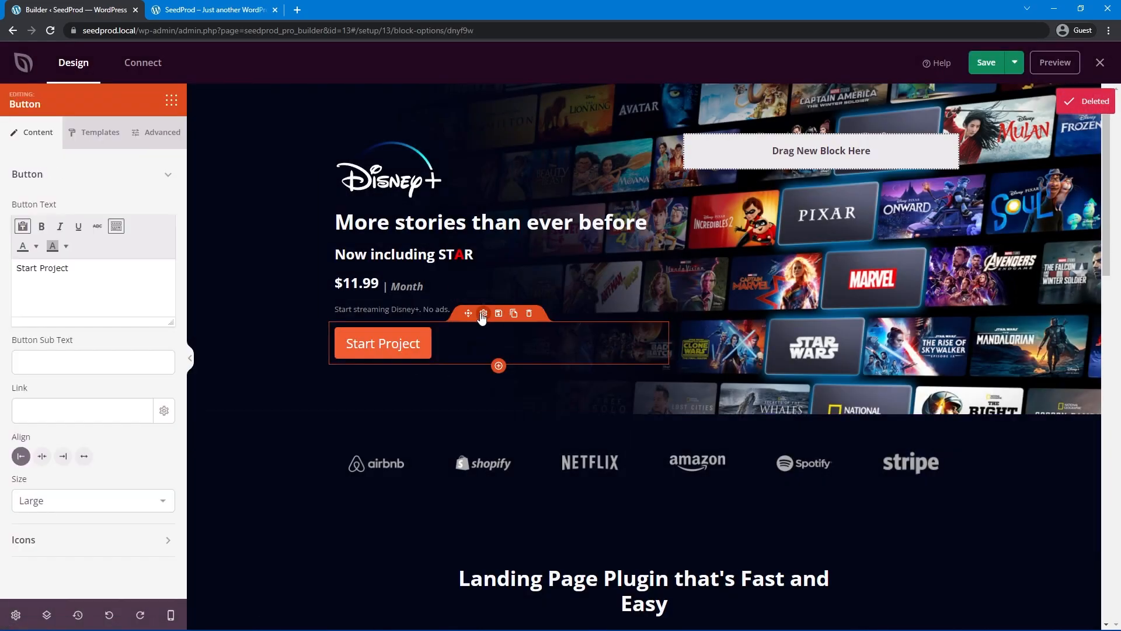
{"action": "triple_click", "coordinate": [111, 284]}
{"action": "type", "text": "Sign Up Now"}
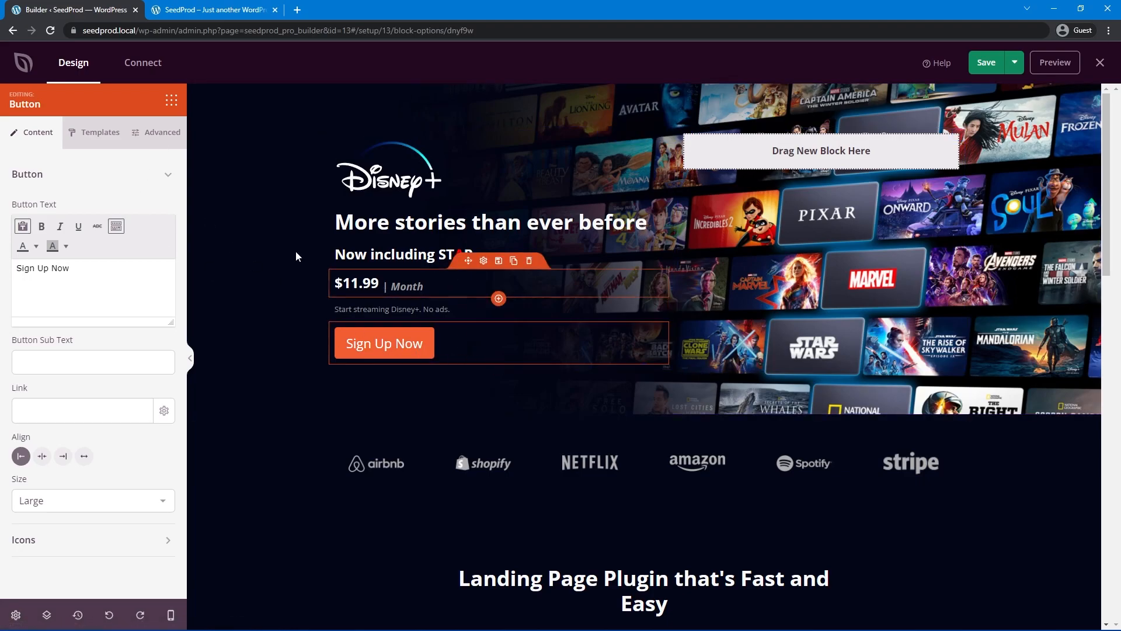
{"action": "left_click", "coordinate": [158, 133]}
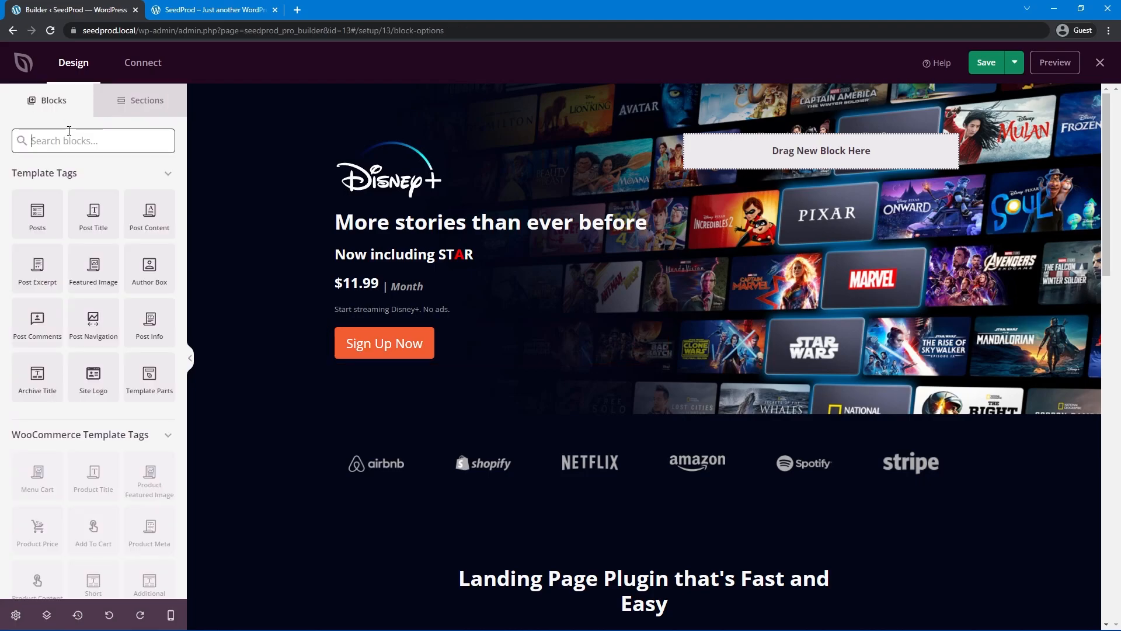
- Add a new Button block above the orange Sign Up Now button and delete the orange one
{"action": "left_click", "coordinate": [68, 135]}
{"action": "type", "text": "button"}
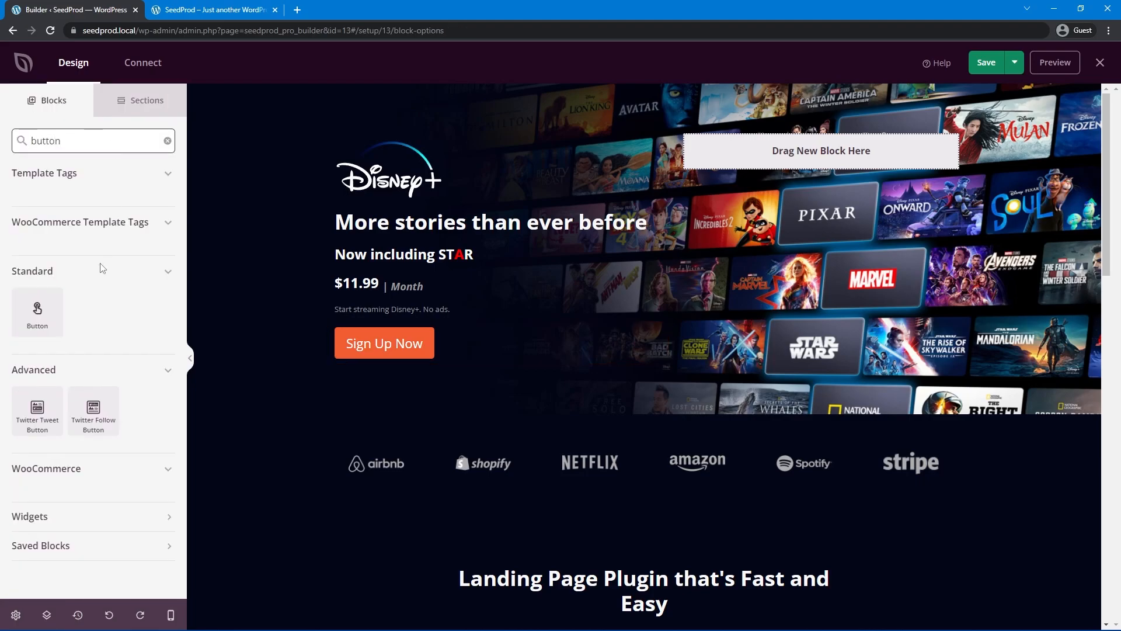
{"action": "left_click_drag", "start_coordinate": [38, 309], "coordinate": [507, 335]}
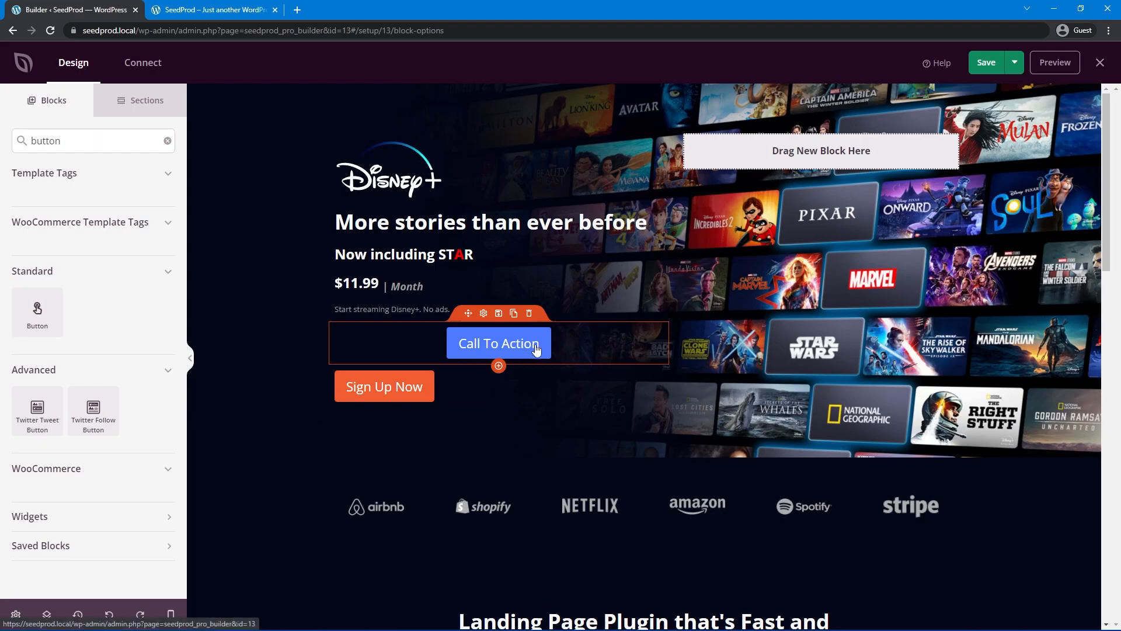
{"action": "left_click", "coordinate": [530, 358]}
{"action": "left_click", "coordinate": [522, 348]}
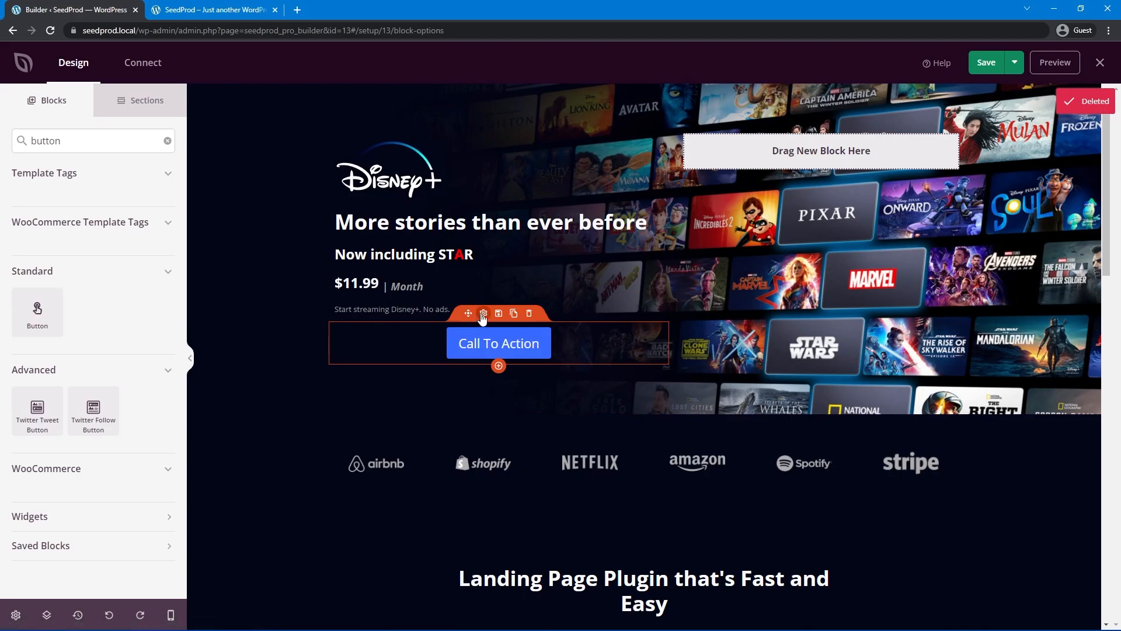
- Set the new button's text to "SIGN UP NOW" and align it to the full column width
{"action": "left_click", "coordinate": [483, 314]}
{"action": "triple_click", "coordinate": [67, 266]}
{"action": "type", "text": "Start streaming Disney+. No ads."}
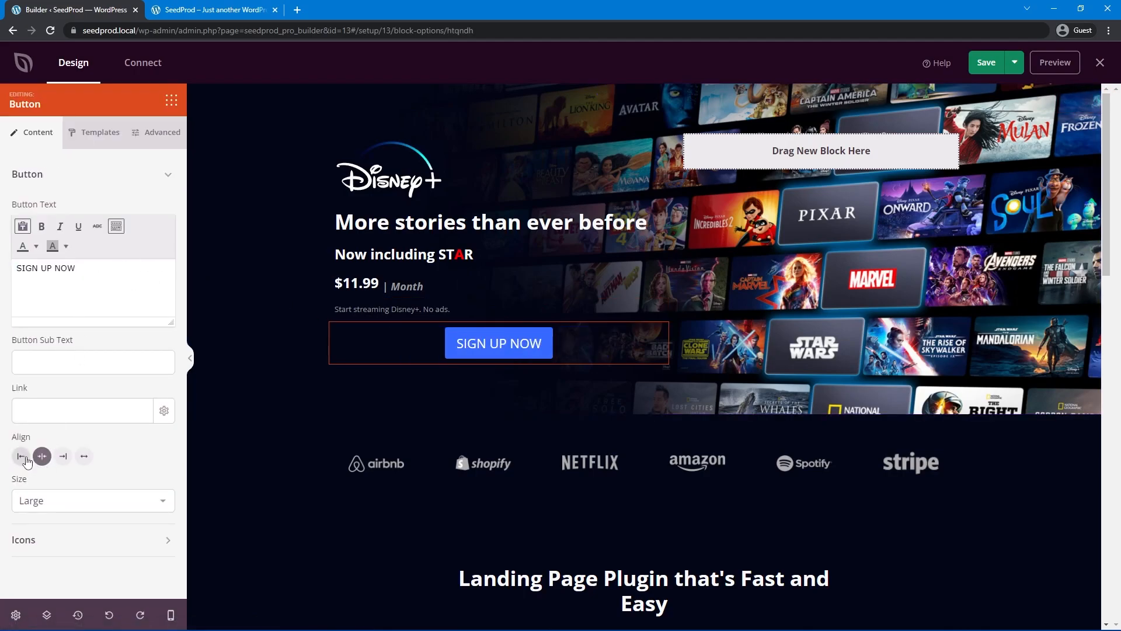
{"action": "left_click", "coordinate": [23, 458]}
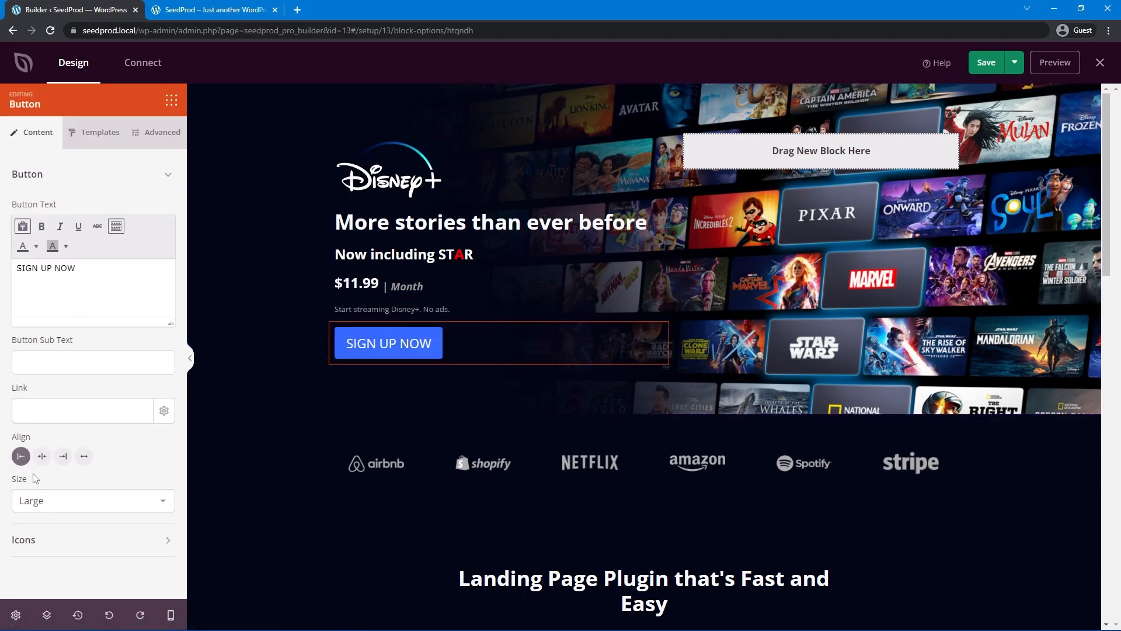
{"action": "left_click", "coordinate": [84, 456]}
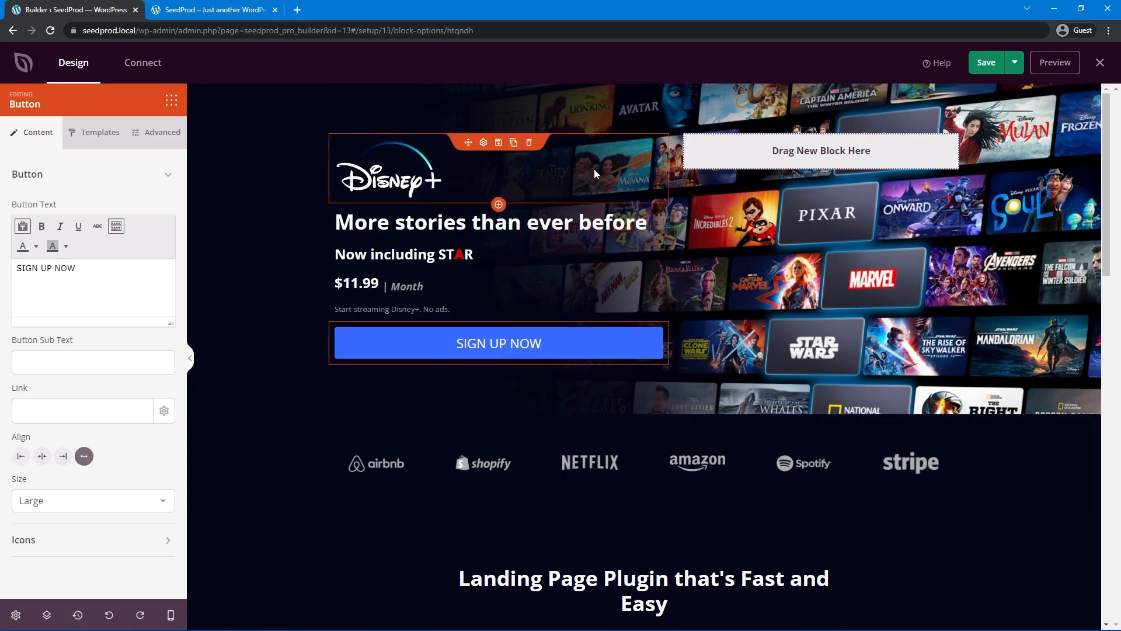
- Narrow the hero's text column slightly and place a duplicate of the "Start streaming Disney+. No ads." text below the button
{"action": "mouse_move", "coordinate": [677, 173]}
{"action": "left_mouse_down"}
{"action": "mouse_move", "coordinate": [640, 173]}
{"action": "mouse_move", "coordinate": [663, 174]}
{"action": "left_mouse_up"}
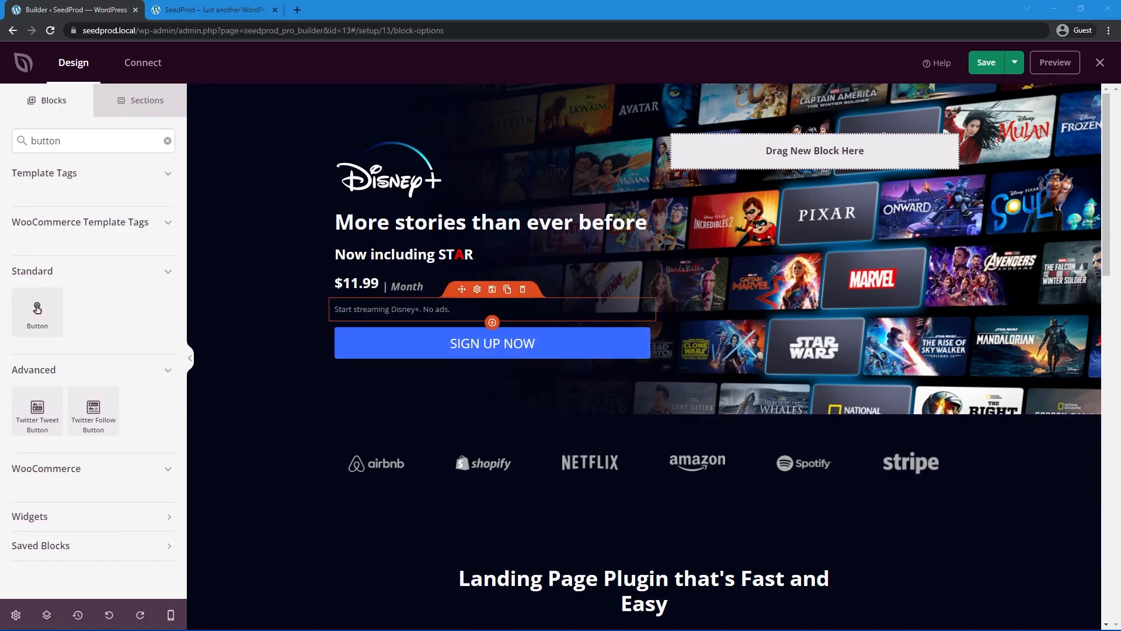
{"action": "left_click", "coordinate": [510, 291]}
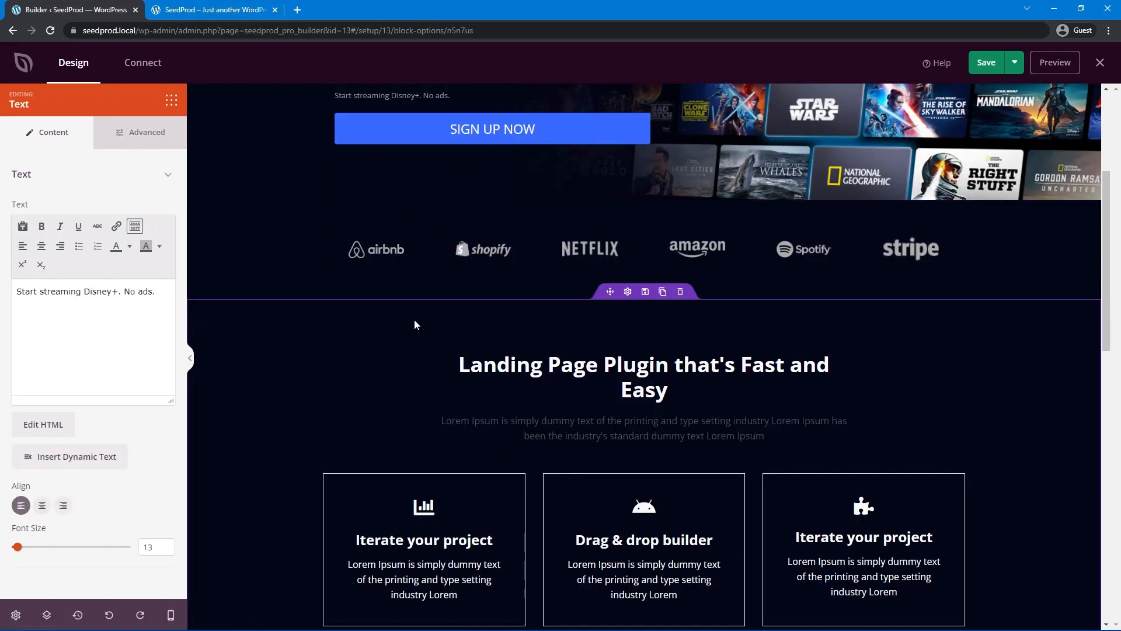
{"action": "scroll", "coordinate": [414, 324], "scroll_direction": "up", "scroll_amount": 4}
{"action": "left_click_drag", "start_coordinate": [463, 315], "coordinate": [464, 385]}
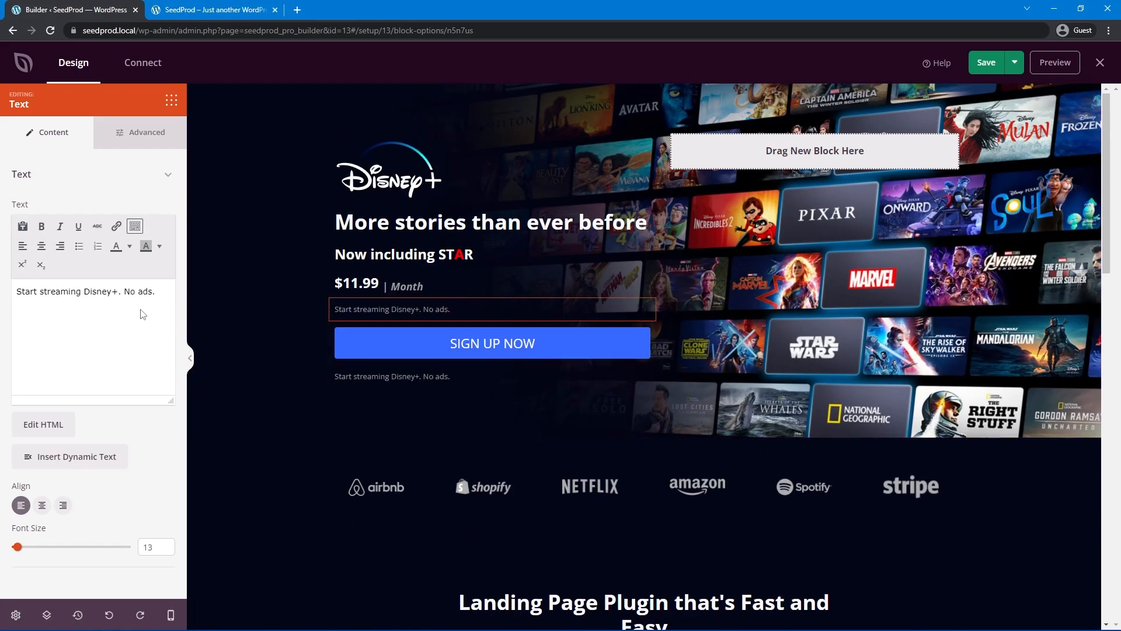
{"action": "key", "text": "ctrl+a"}
{"action": "type", "text": "*Savings compared to 12 months of the monthly subscription price."}
{"action": "key", "text": "ctrl+z"}
- Change the text below the button to "*Savings compared to 12 months of the monthly subscription price." and reduce its font size by 2
{"action": "left_click", "coordinate": [380, 376]}
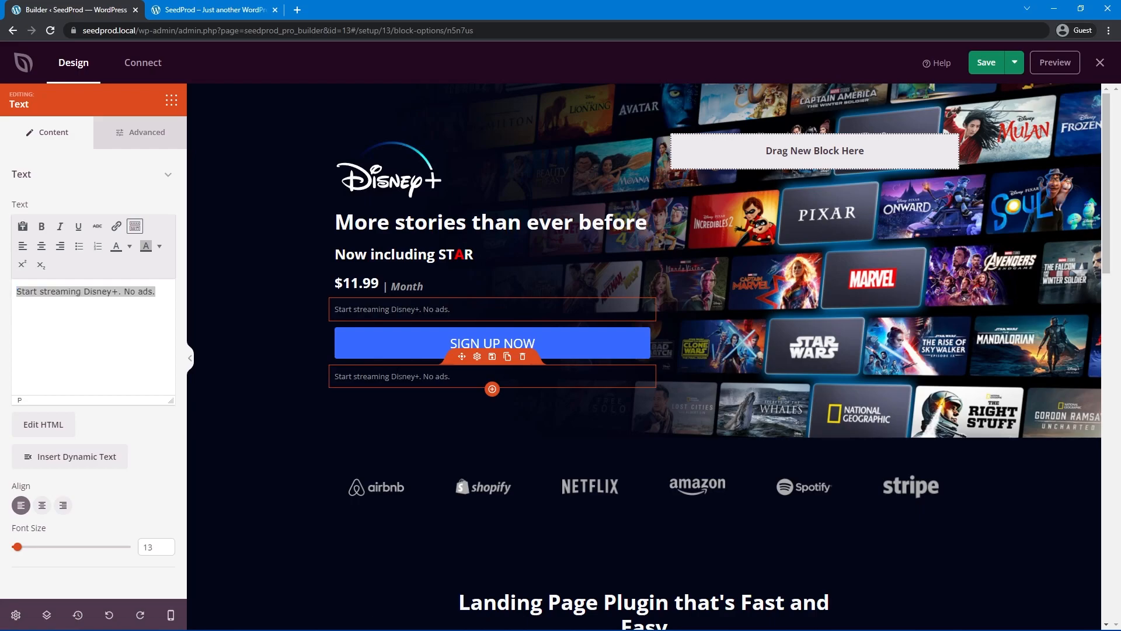
{"action": "type", "text": "*Savings compared to 12 months of the monthly subscription price."}
{"action": "left_click", "coordinate": [166, 550]}
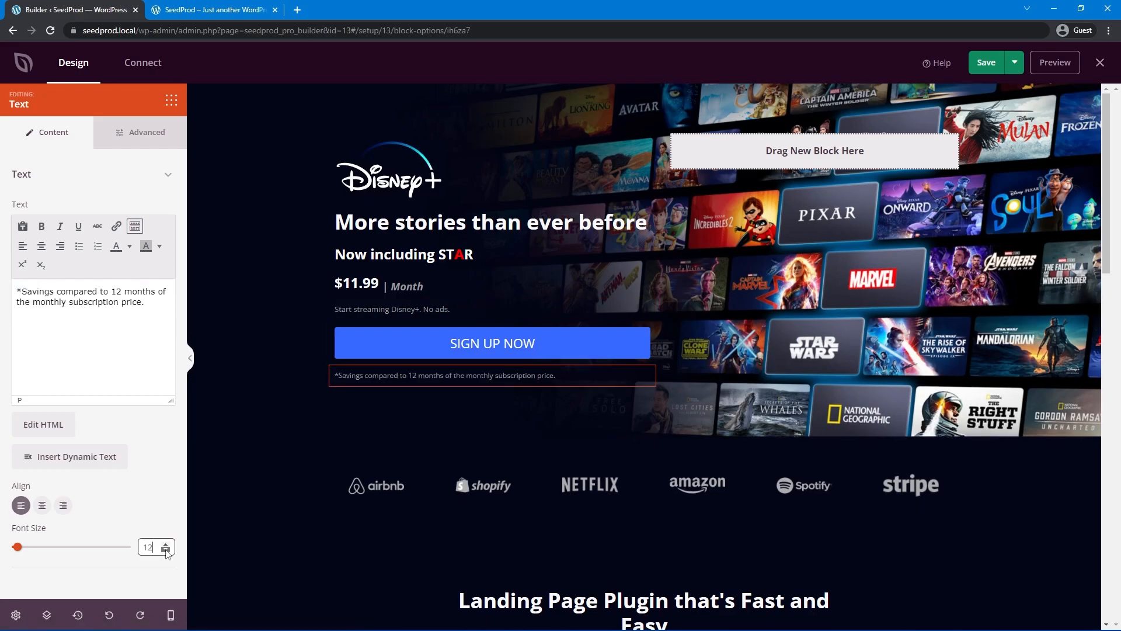
{"action": "left_click", "coordinate": [167, 551]}
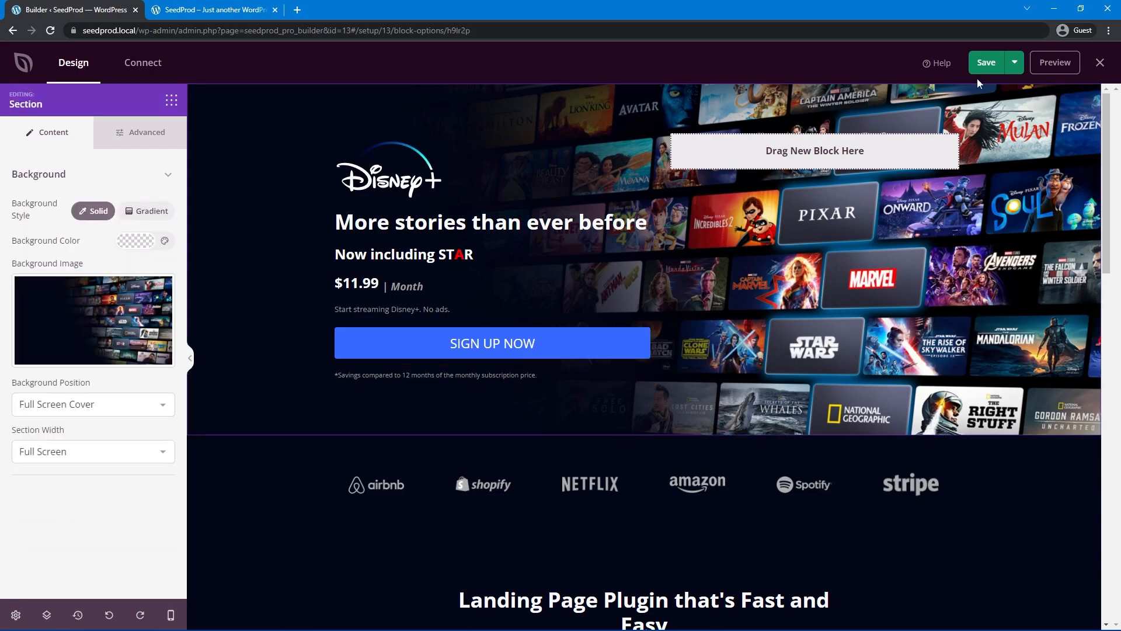
- Save the page and reload the live site to check the hero section
{"action": "left_click", "coordinate": [987, 63]}
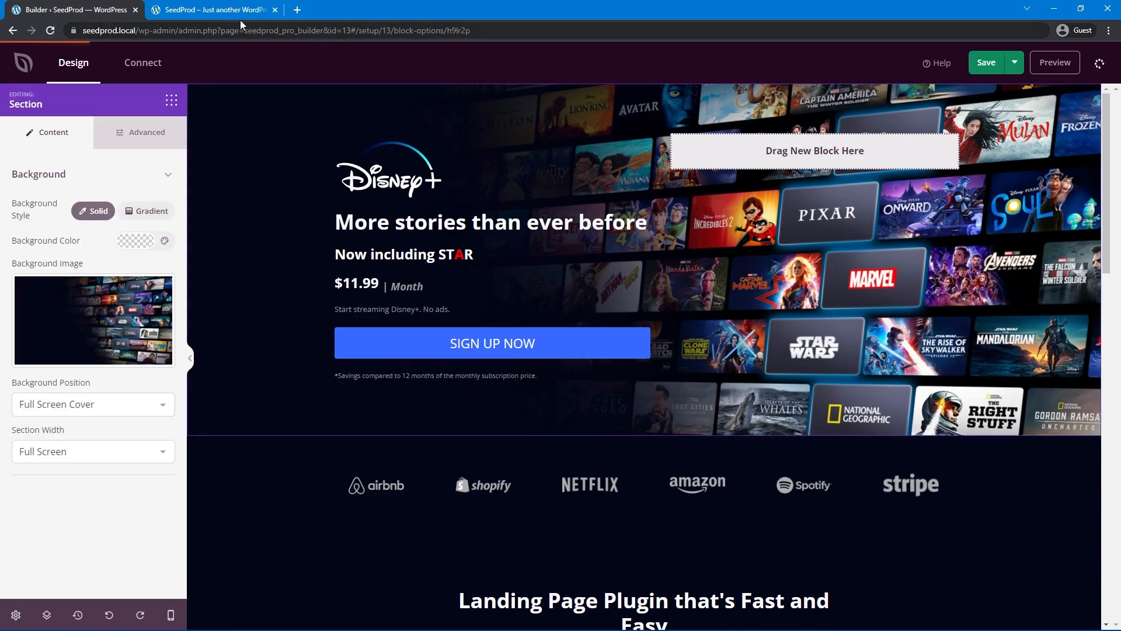
{"action": "left_click", "coordinate": [222, 16]}
{"action": "key", "text": "F5"}
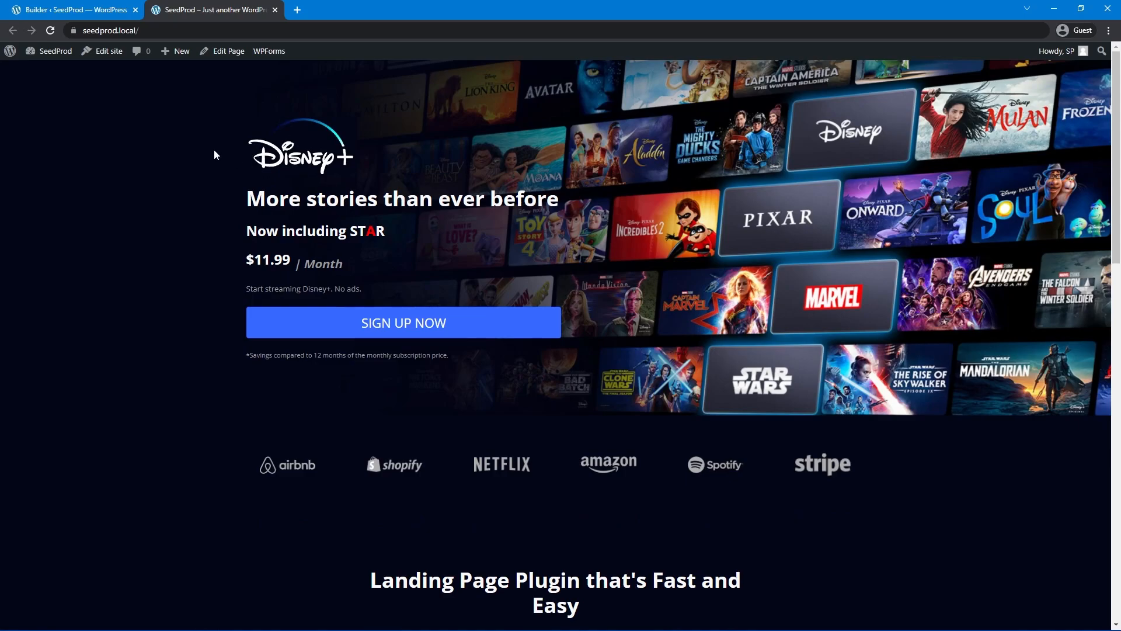
- Return to the builder and set the hero row's width to Full Screen
{"action": "left_click", "coordinate": [107, 9]}
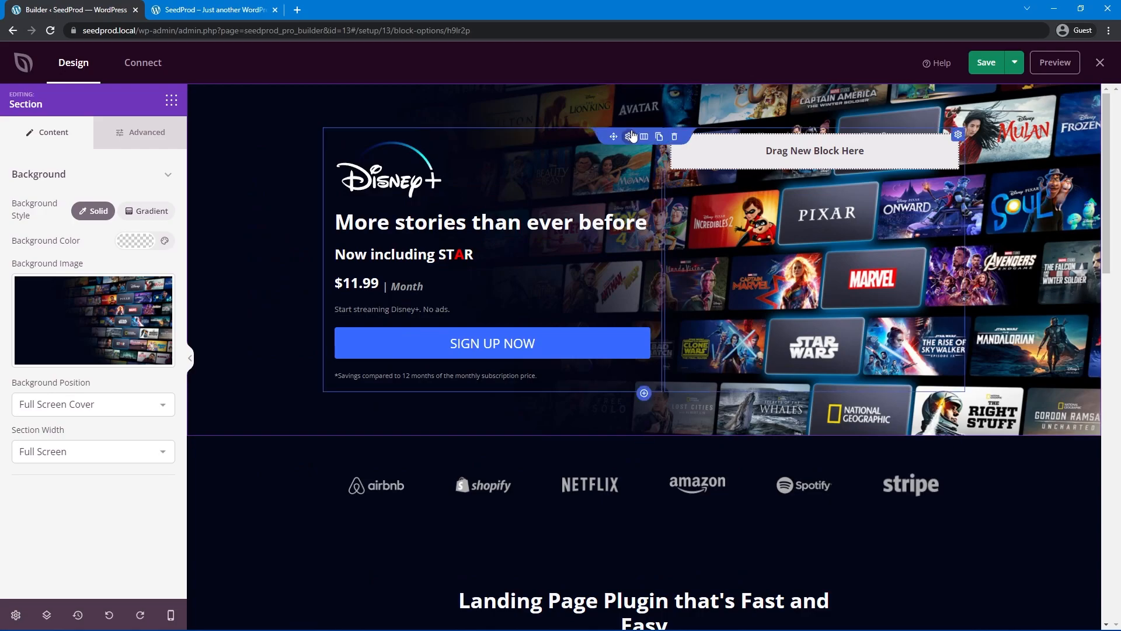
{"action": "left_click", "coordinate": [629, 139]}
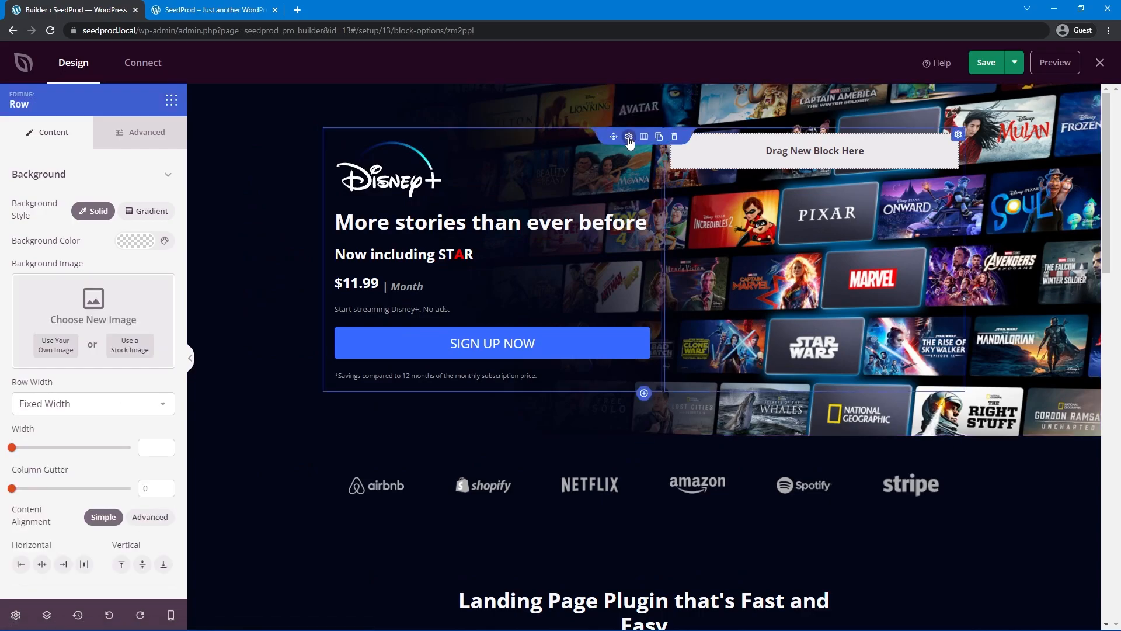
{"action": "left_click", "coordinate": [90, 409]}
{"action": "left_click", "coordinate": [107, 423]}
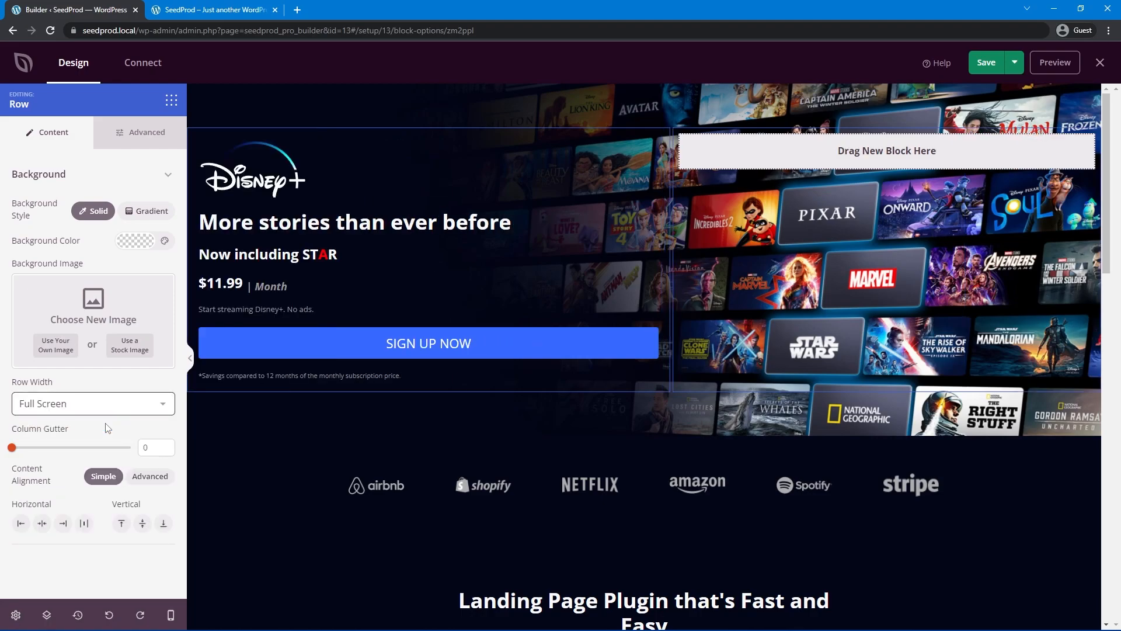
- Save the row width change and reload the live site to check the full-screen layout
{"action": "left_click", "coordinate": [986, 63]}
{"action": "left_click", "coordinate": [197, 10]}
{"action": "left_click", "coordinate": [50, 30]}
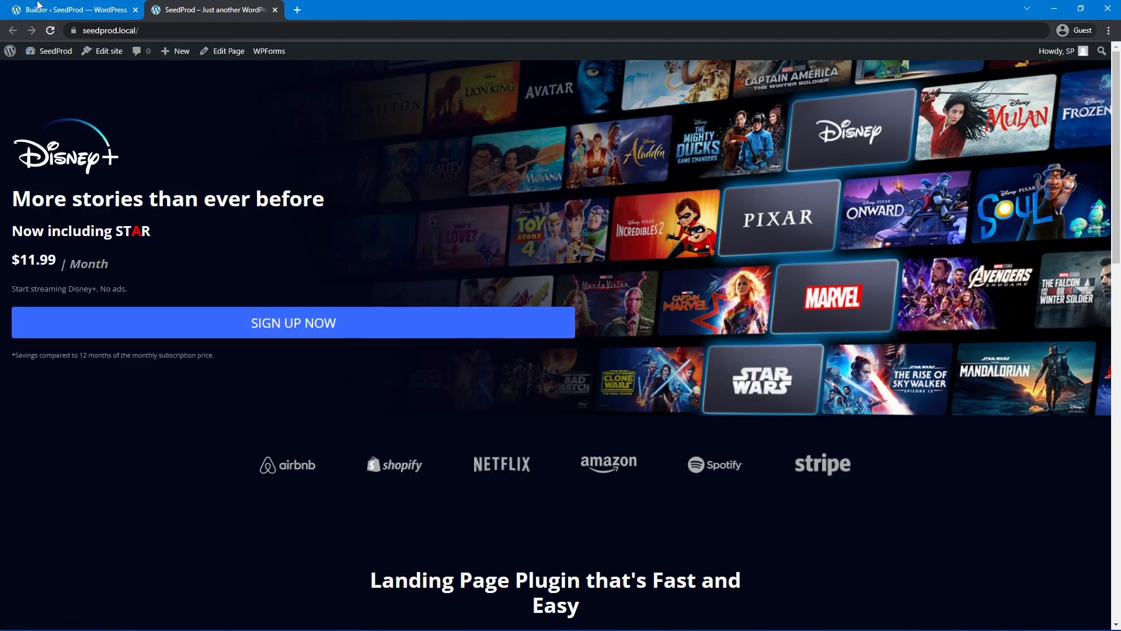
- Return to the builder, left-align the SIGN UP NOW button and set its horizontal padding to 100
{"action": "left_click", "coordinate": [88, 10]}
{"action": "left_click", "coordinate": [418, 334]}
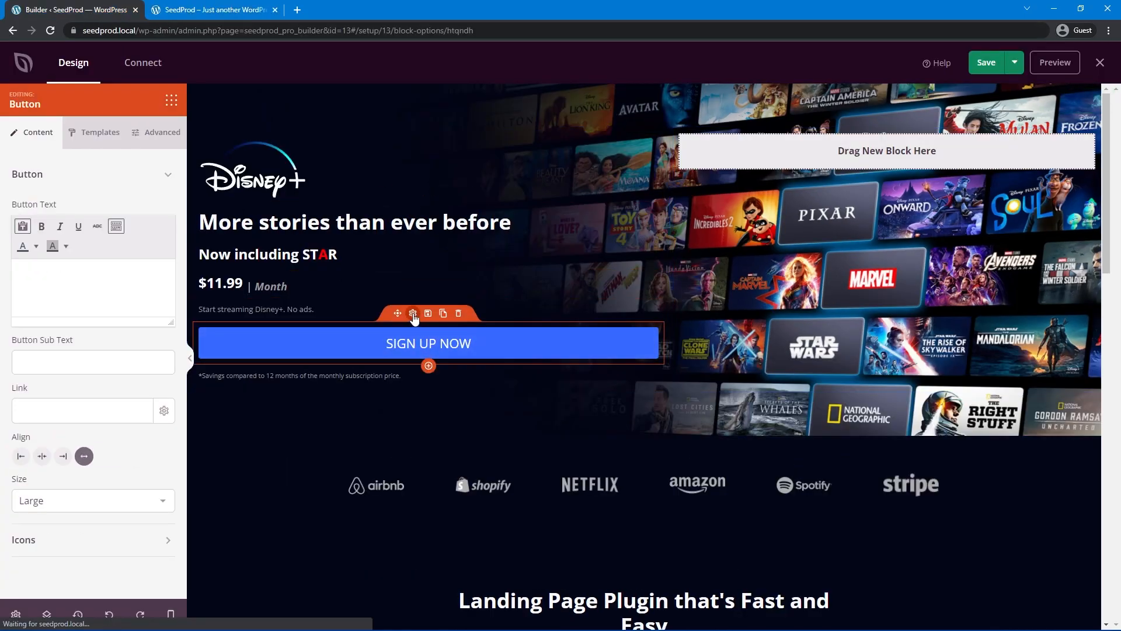
{"action": "left_click", "coordinate": [21, 462]}
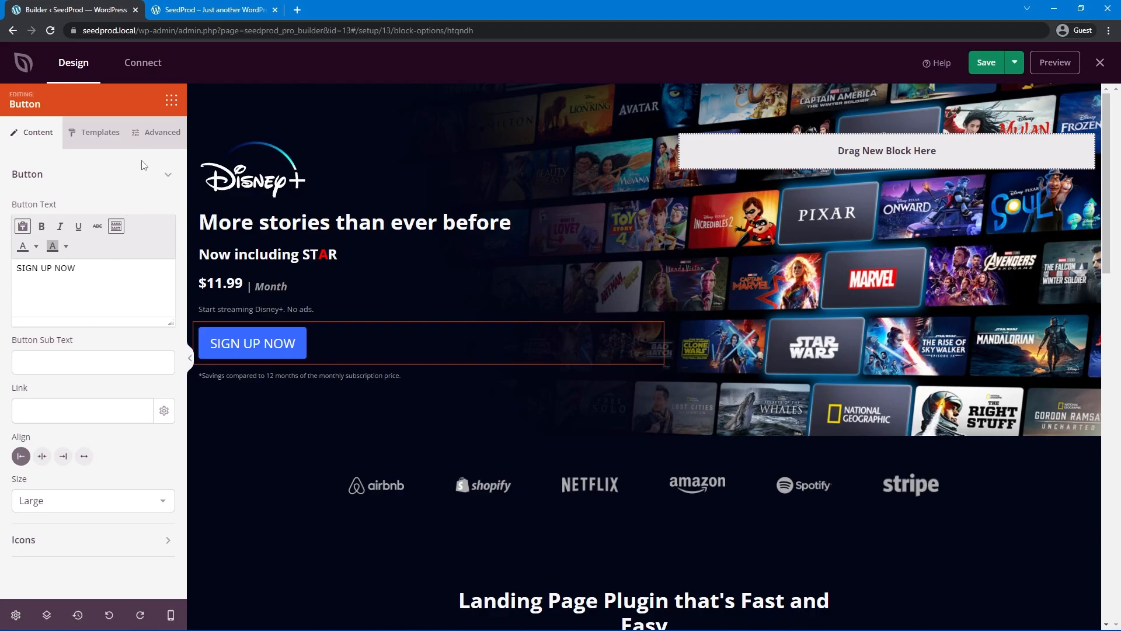
{"action": "left_click", "coordinate": [158, 134]}
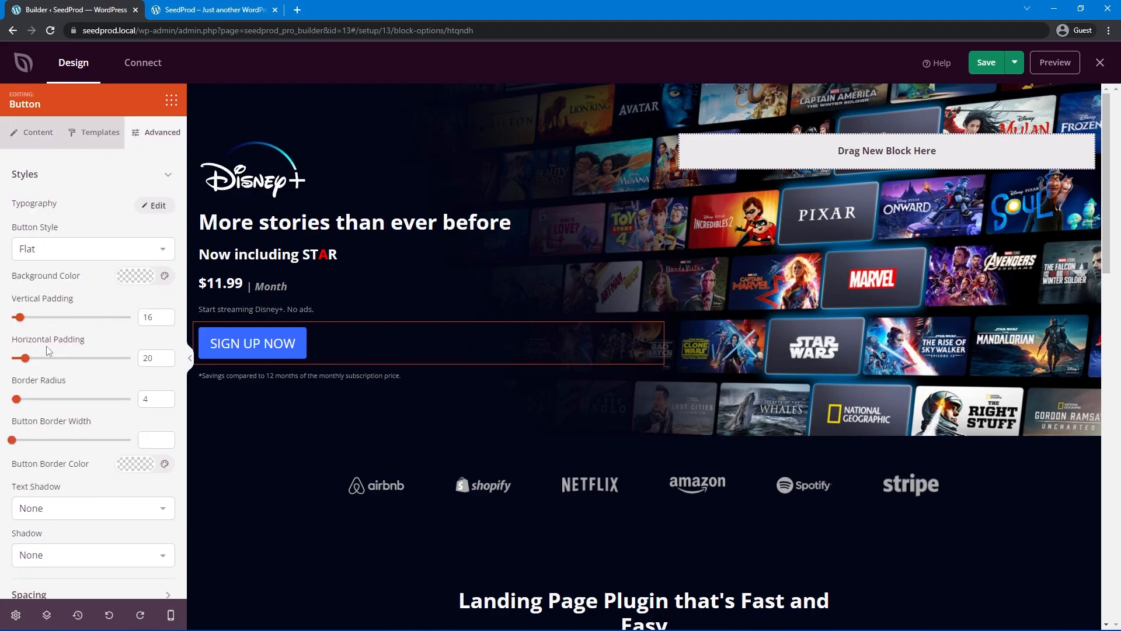
{"action": "left_click_drag", "start_coordinate": [27, 362], "coordinate": [132, 363]}
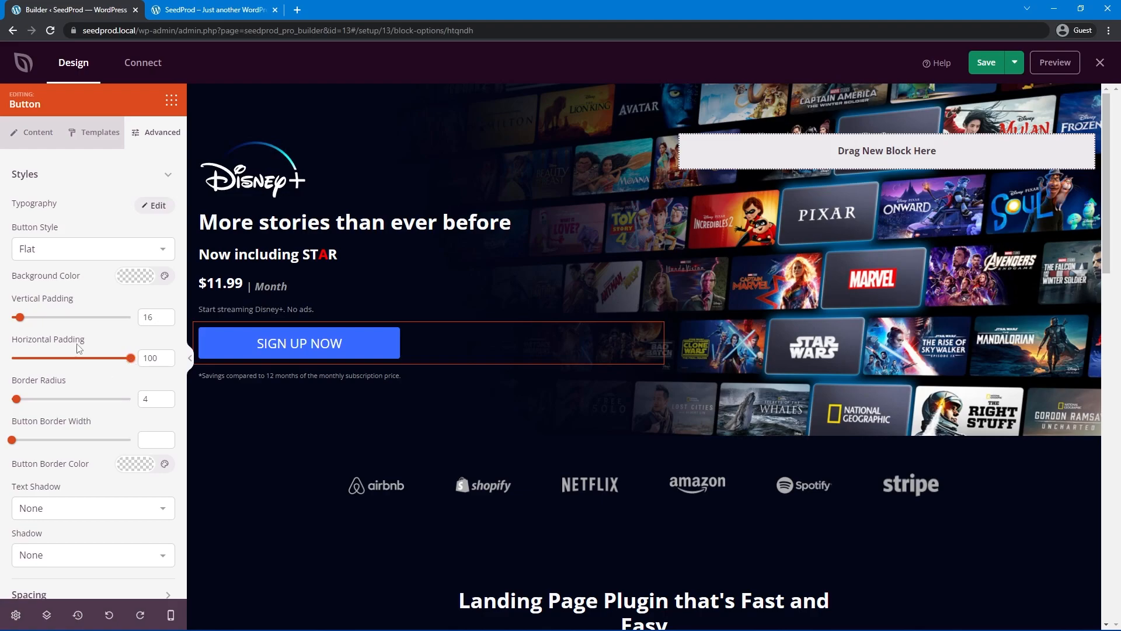
- Set the hero row's left and right padding to 100 each, leaving top and bottom empty
{"action": "left_click", "coordinate": [565, 121]}
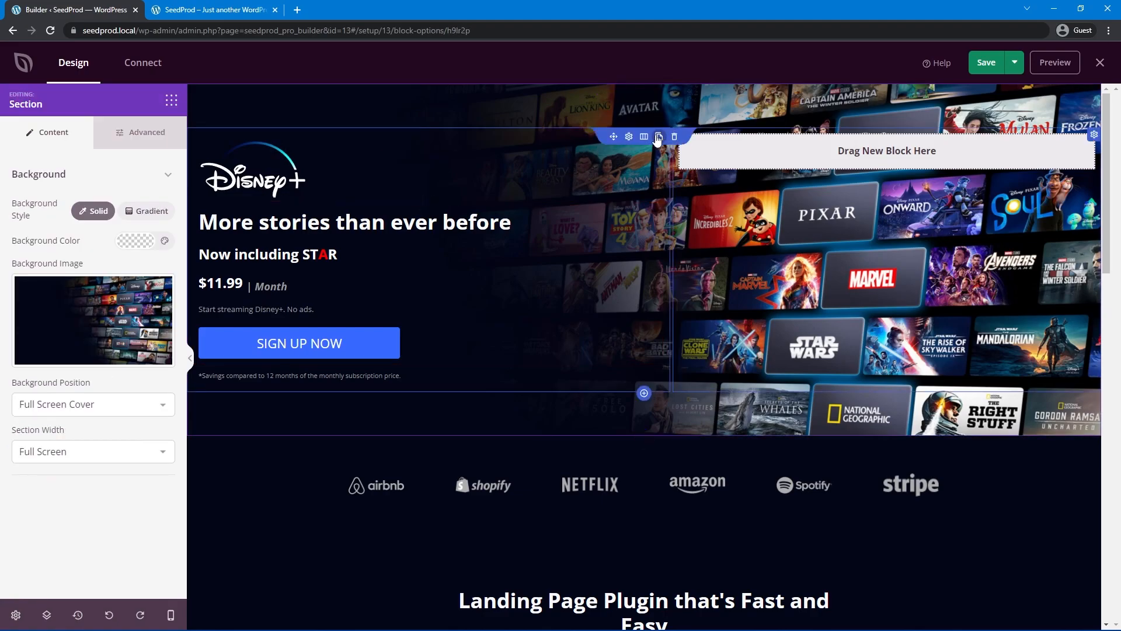
{"action": "left_click", "coordinate": [622, 137]}
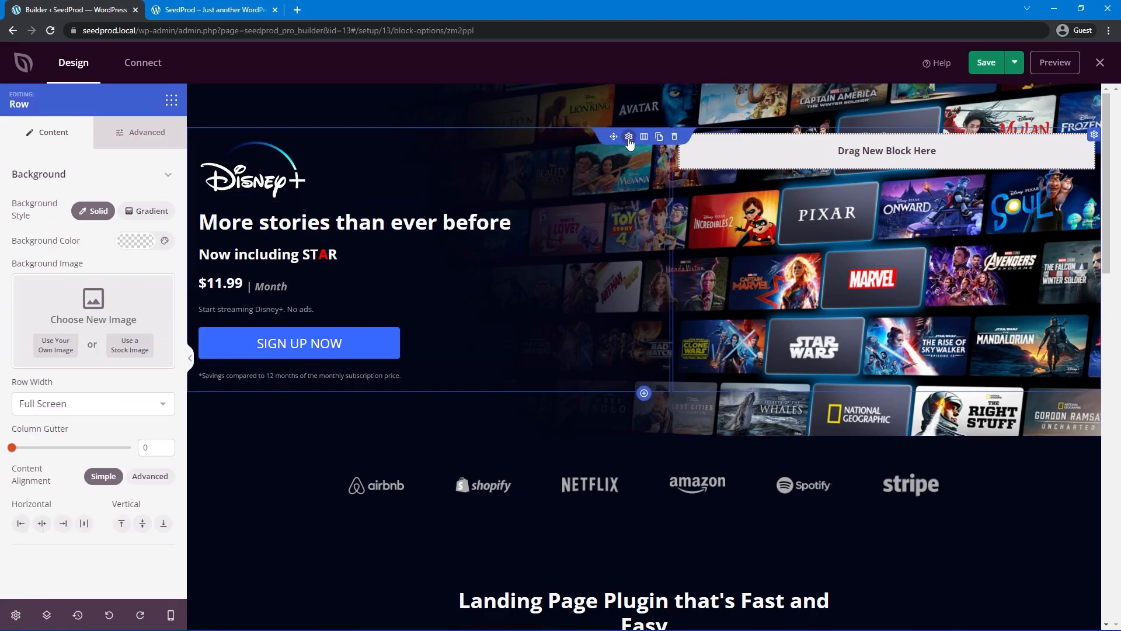
{"action": "left_click", "coordinate": [140, 135]}
{"action": "left_click", "coordinate": [40, 266]}
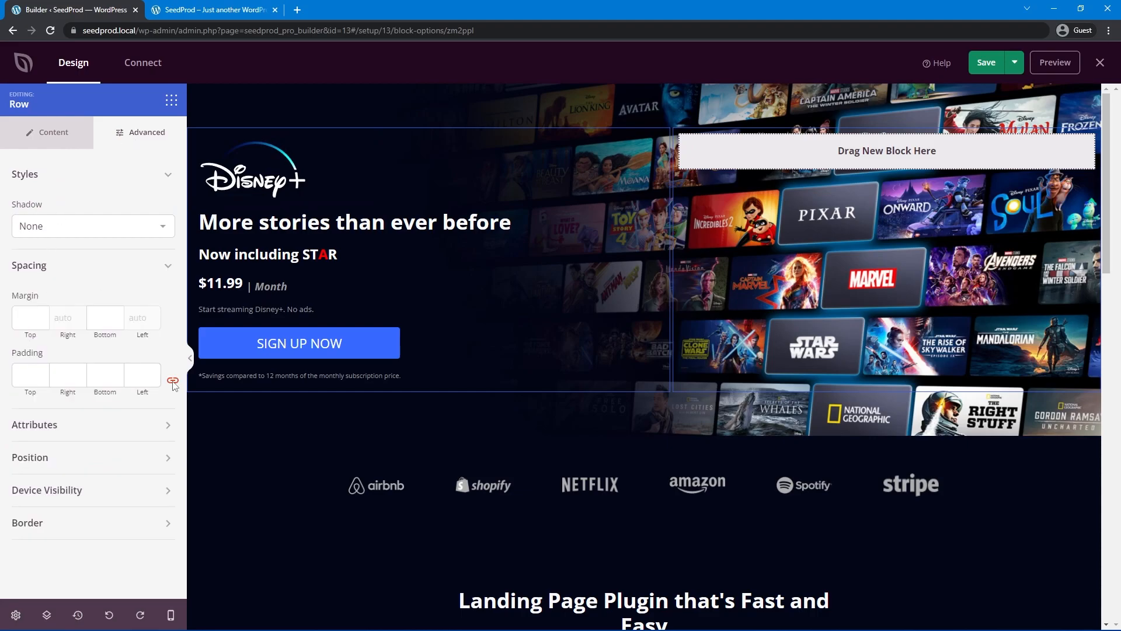
{"action": "left_click", "coordinate": [129, 374]}
{"action": "type", "text": "100"}
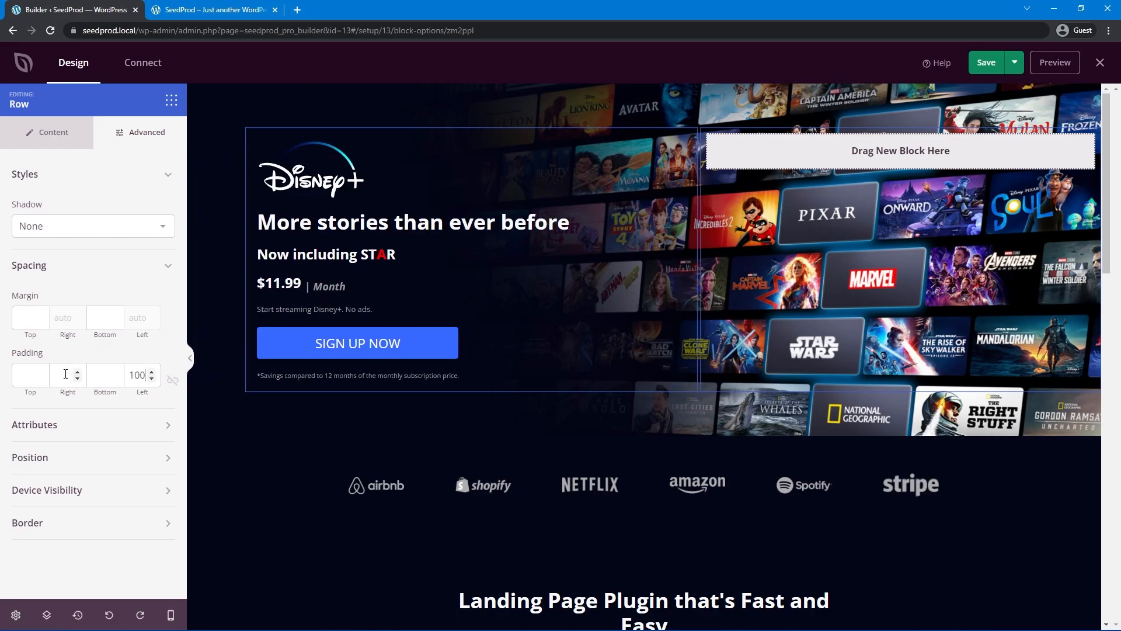
{"action": "type", "text": "100"}
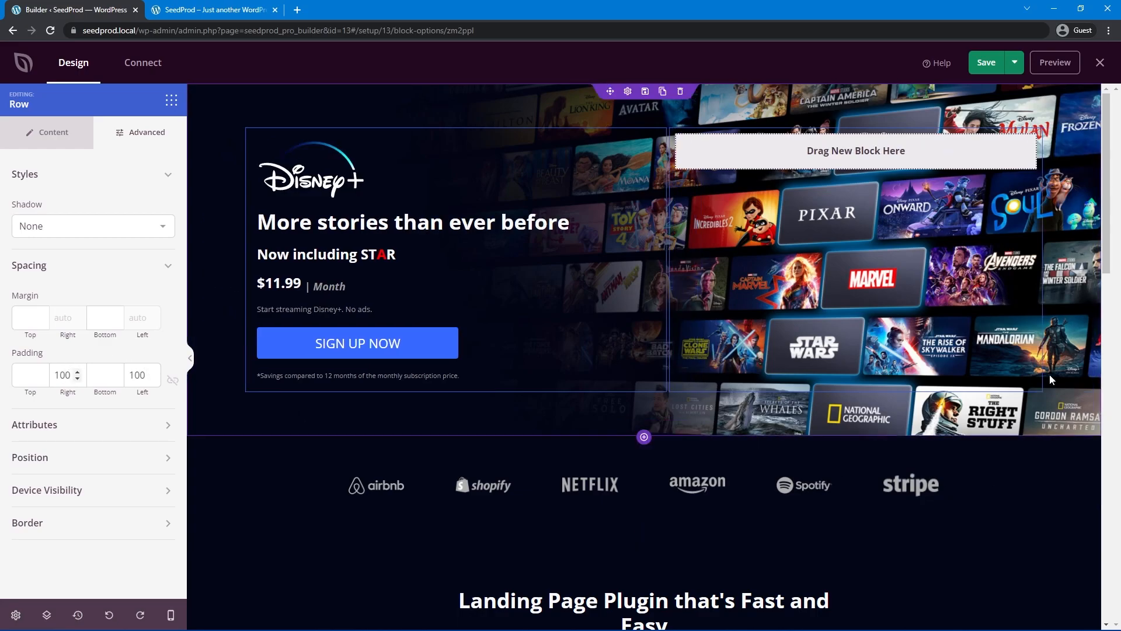
- Save the button and row padding changes and reload the live site to check the hero content's position
{"action": "left_click", "coordinate": [987, 63]}
{"action": "left_click", "coordinate": [211, 10]}
{"action": "left_click", "coordinate": [51, 30]}
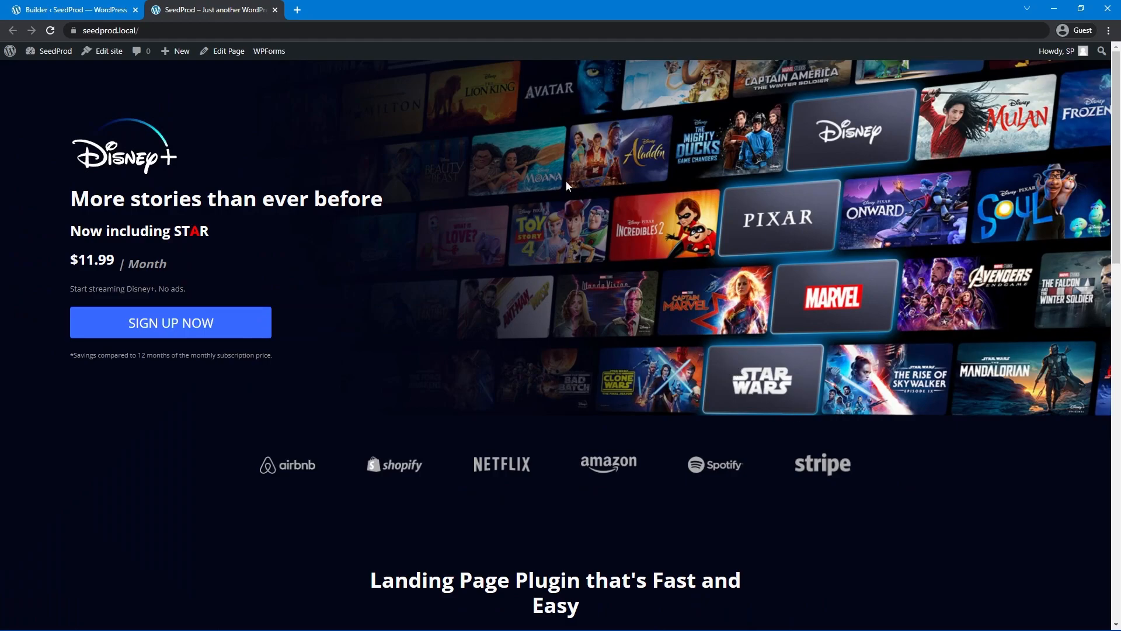
- Back in the builder, set the hero section's top and bottom padding to 150 each
{"action": "left_click", "coordinate": [98, 12]}
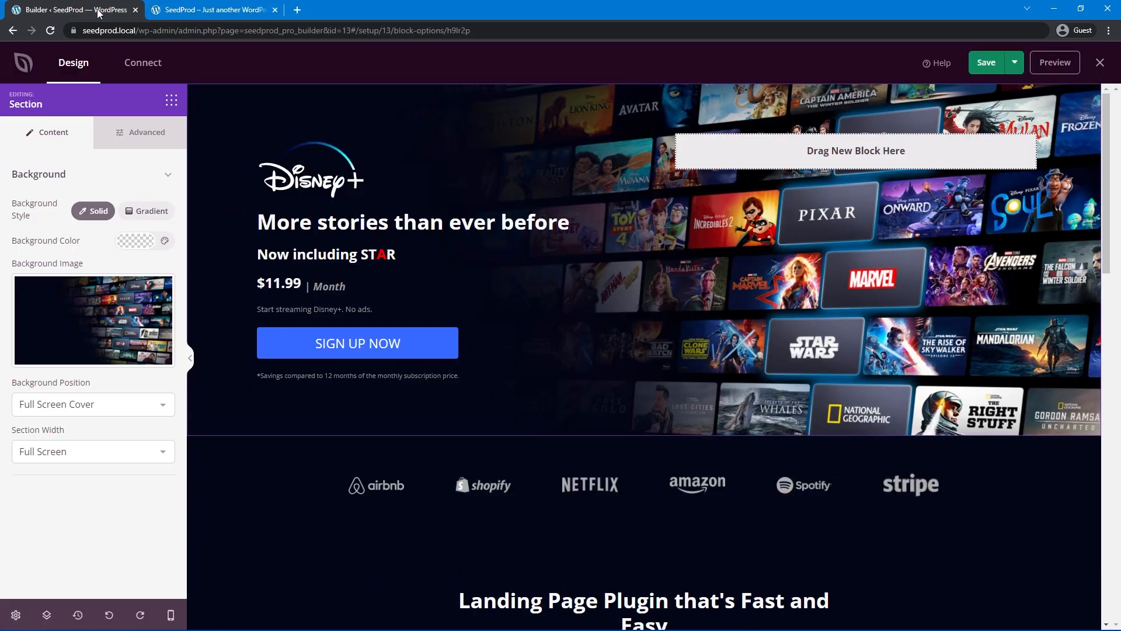
{"action": "left_click", "coordinate": [137, 143]}
{"action": "left_click", "coordinate": [56, 290]}
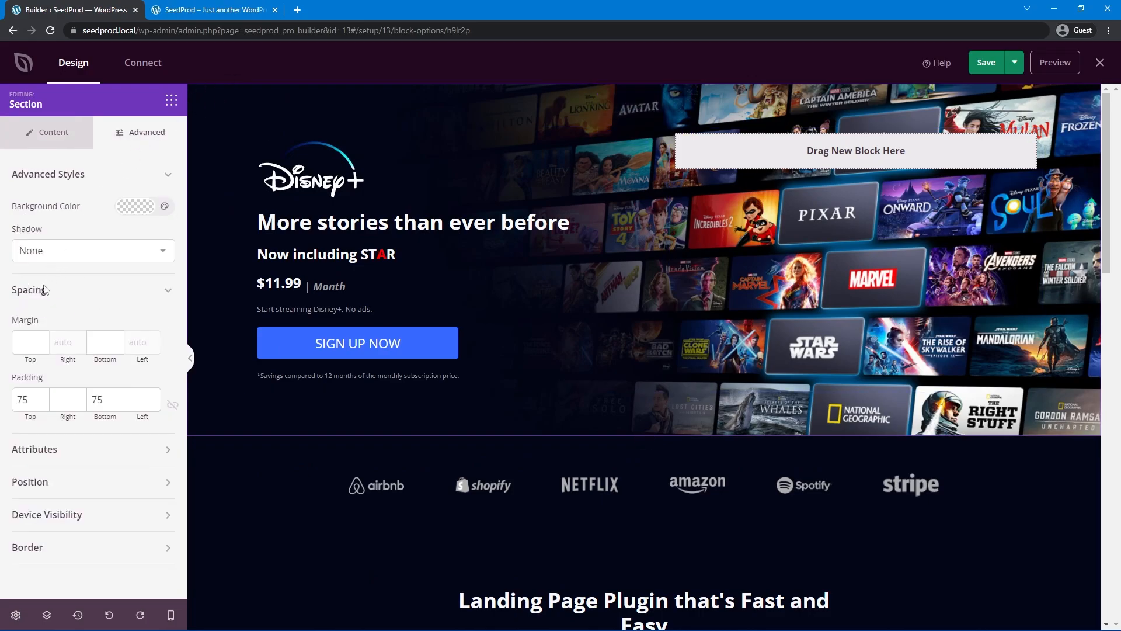
{"action": "type", "text": "150"}
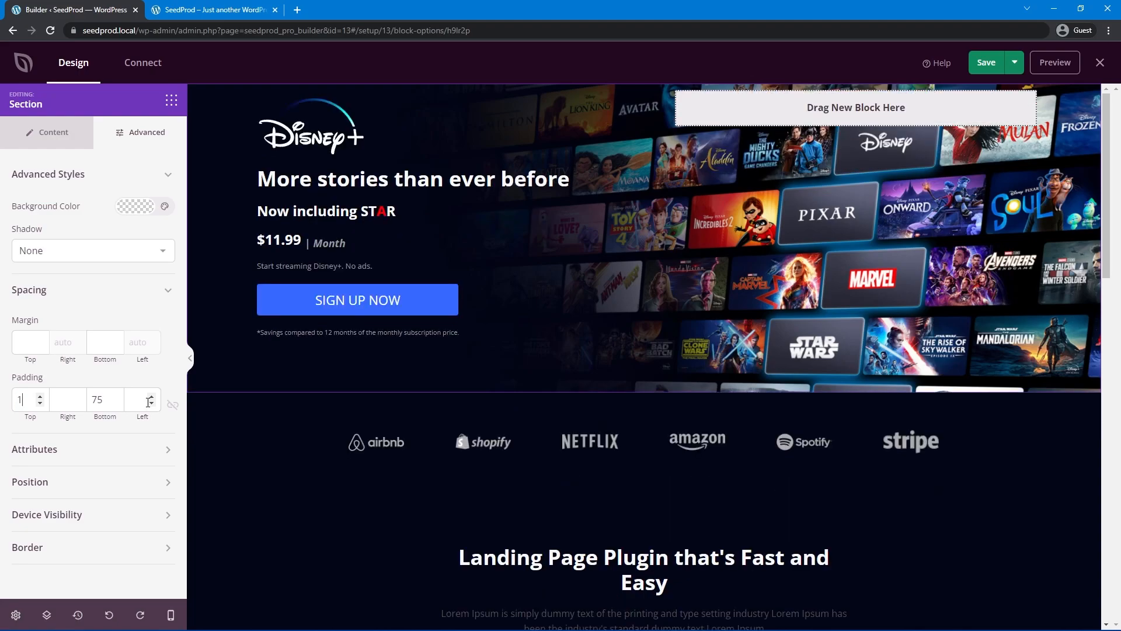
{"action": "double_click", "coordinate": [101, 400]}
{"action": "type", "text": "150"}
- Save the section padding and reload the live site to check the taller hero
{"action": "left_click", "coordinate": [987, 63]}
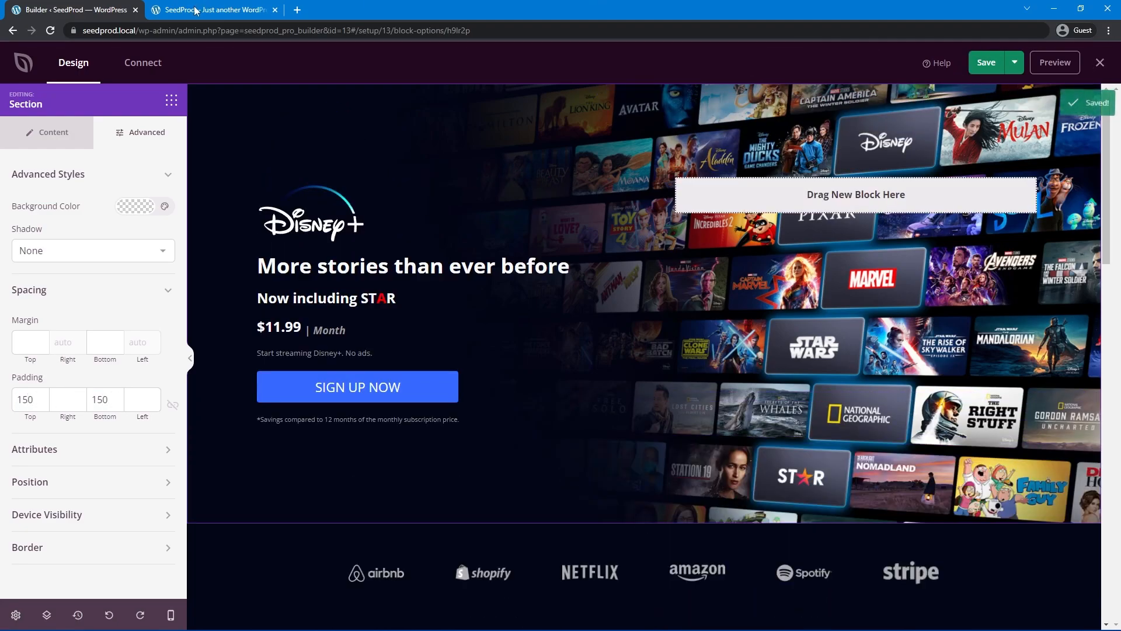
{"action": "left_click", "coordinate": [193, 7]}
{"action": "key", "text": "F5"}
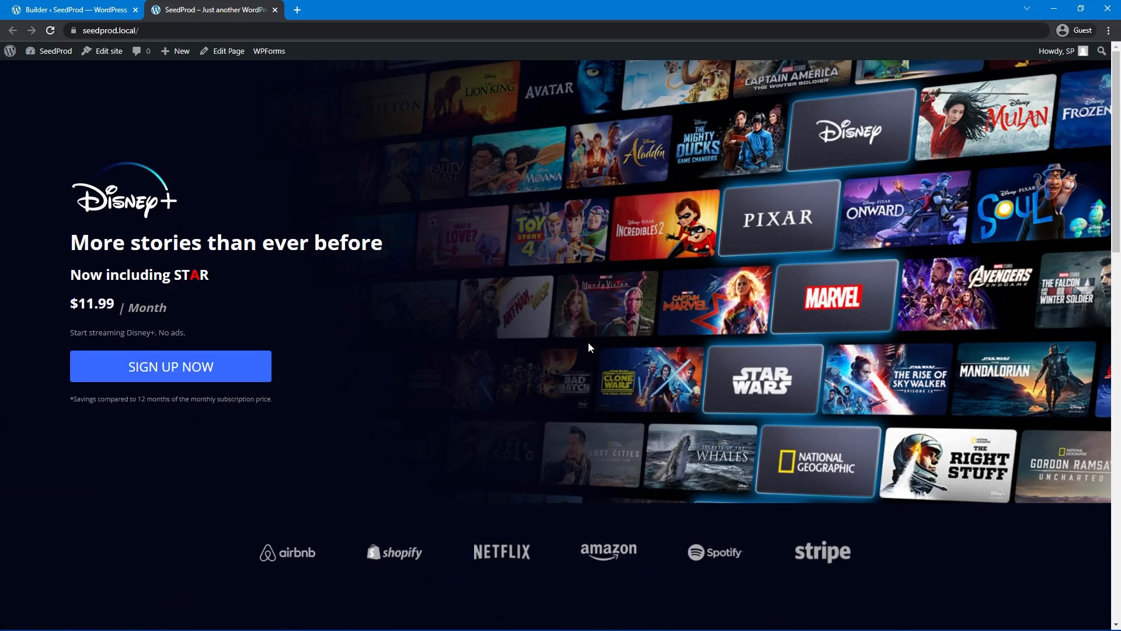
- Return to the builder and delete the brand logos section below the hero, confirming the deletion
{"action": "key", "text": "ctrl+1"}
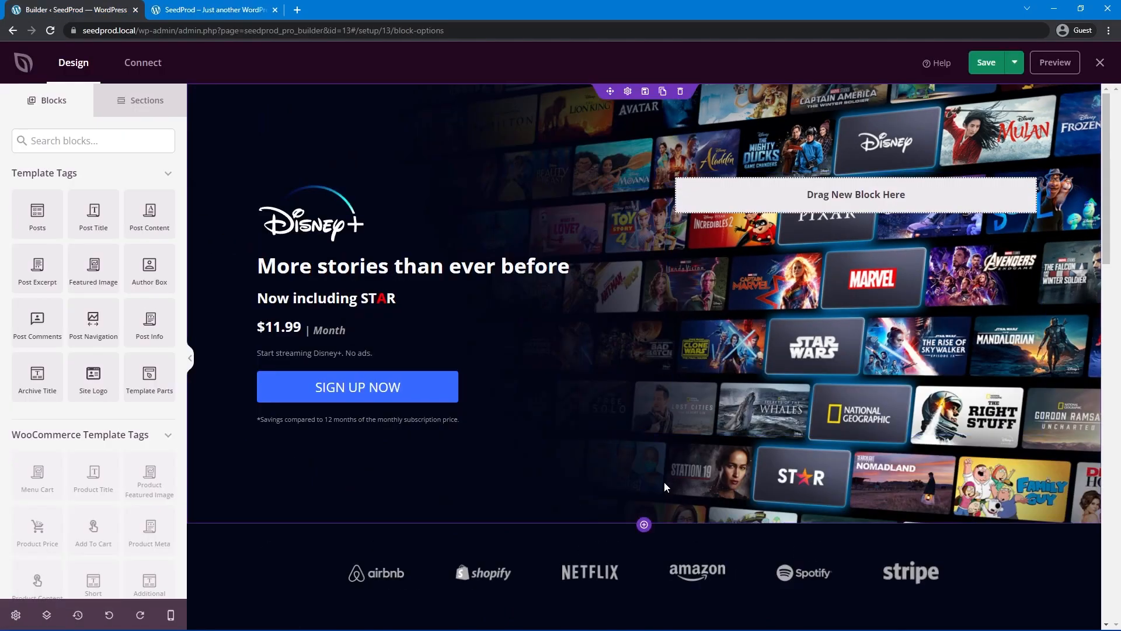
{"action": "scroll", "coordinate": [664, 477], "scroll_direction": "down", "scroll_amount": 3}
{"action": "scroll", "coordinate": [483, 397], "scroll_direction": "down", "scroll_amount": 1}
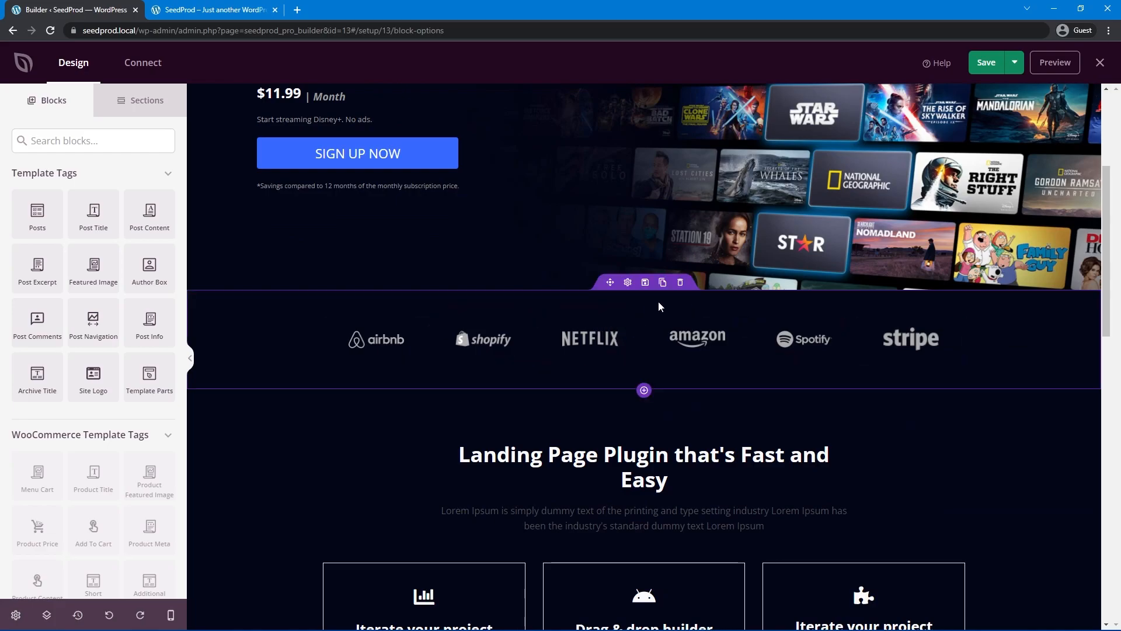
{"action": "left_click", "coordinate": [680, 282]}
{"action": "key", "text": "Return"}
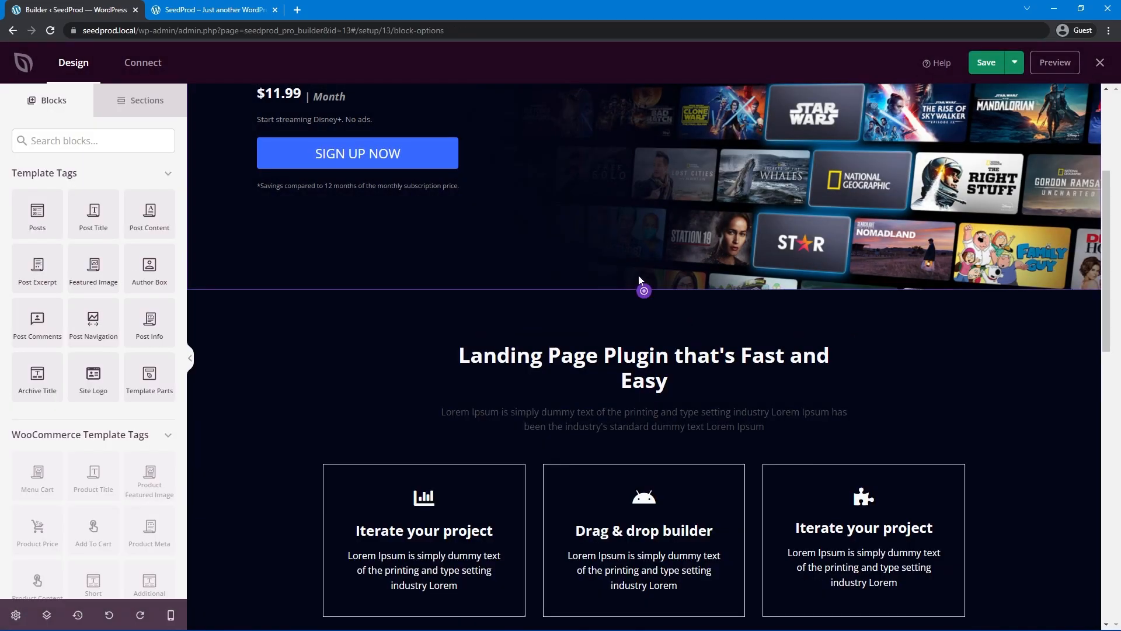
- Add a new section directly below the hero with a layout of two equal columns
{"action": "left_click", "coordinate": [645, 291]}
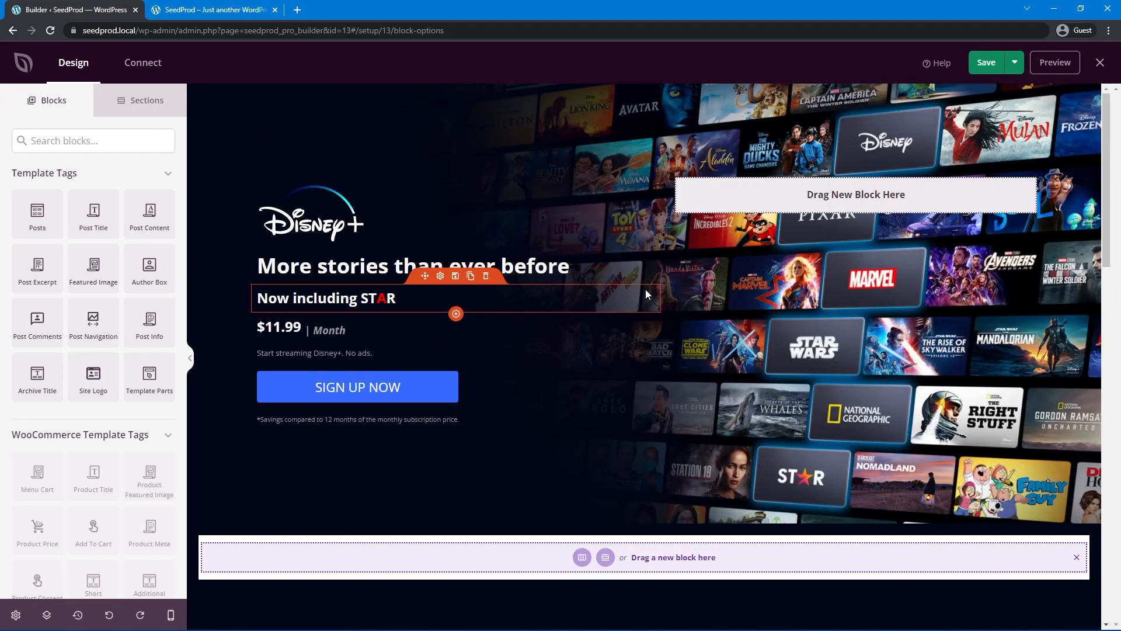
{"action": "scroll", "coordinate": [639, 331], "scroll_direction": "down", "scroll_amount": 2}
{"action": "left_click", "coordinate": [582, 441]}
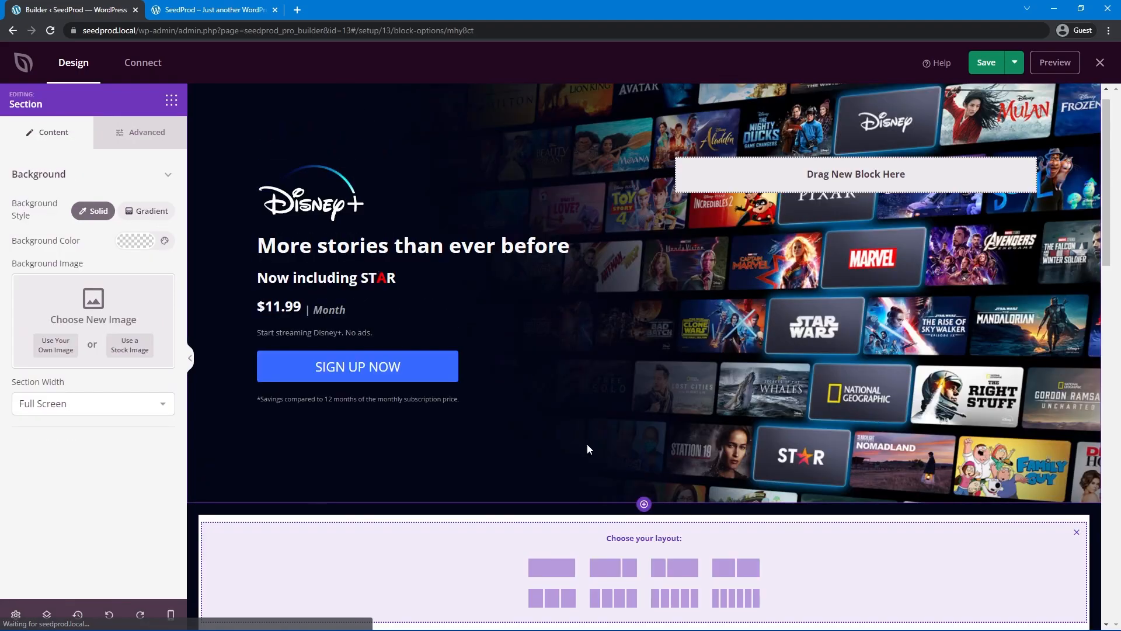
{"action": "left_click", "coordinate": [730, 398]}
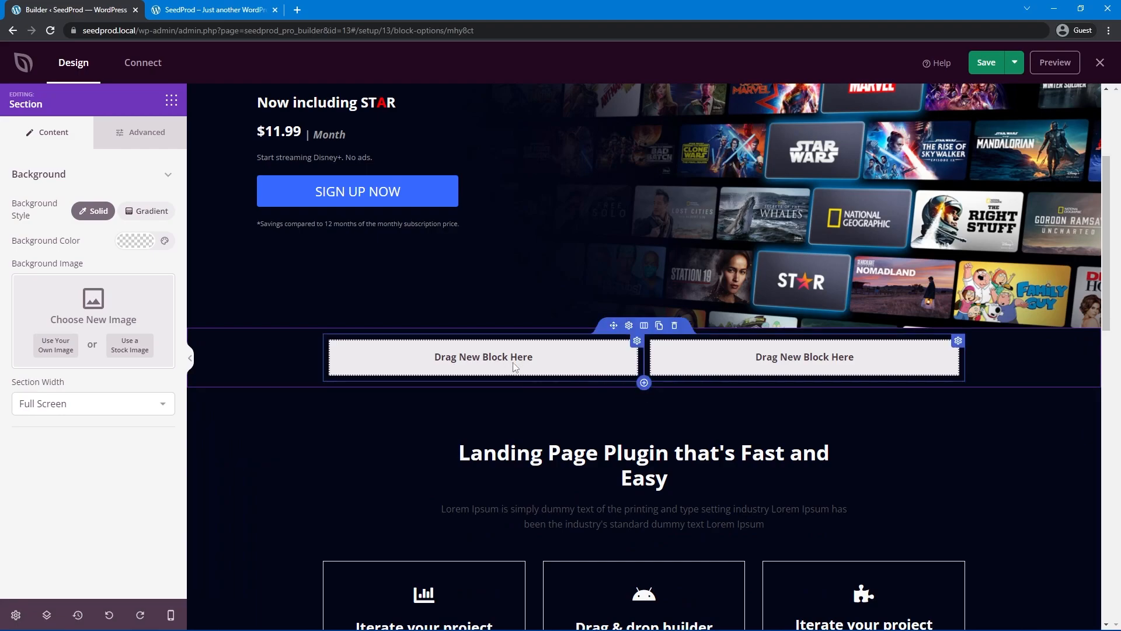
- Add an Image block to the new section's left column and upload love-victor.jpg as its image
{"action": "left_click", "coordinate": [172, 101]}
{"action": "left_click", "coordinate": [61, 141]}
{"action": "type", "text": "image"}
{"action": "left_click_drag", "start_coordinate": [37, 409], "coordinate": [443, 351]}
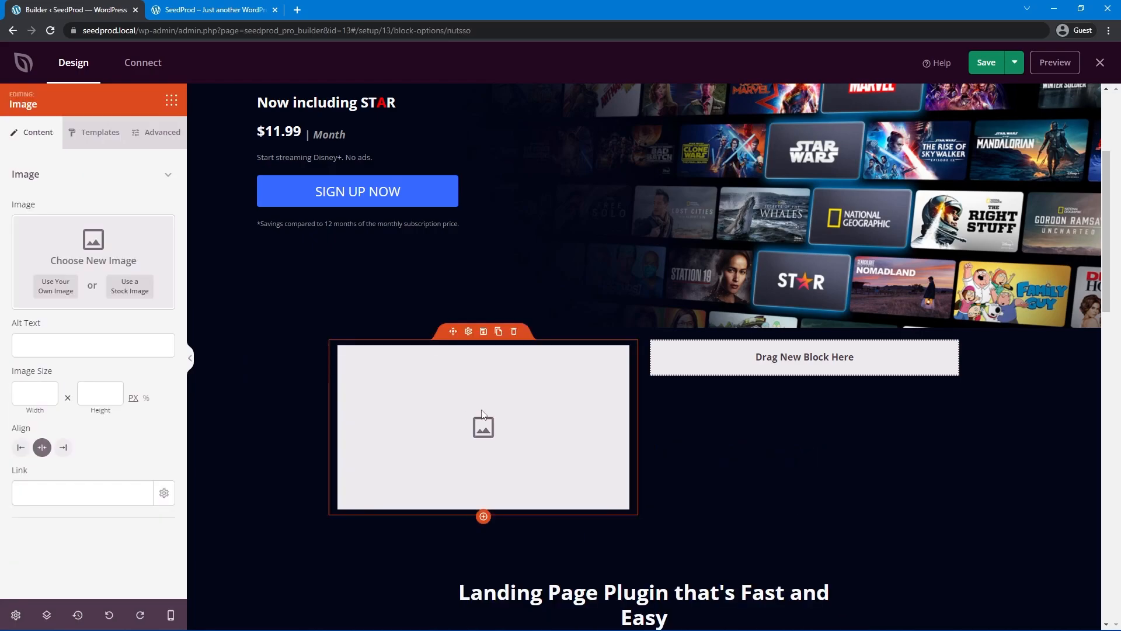
{"action": "left_click", "coordinate": [58, 287]}
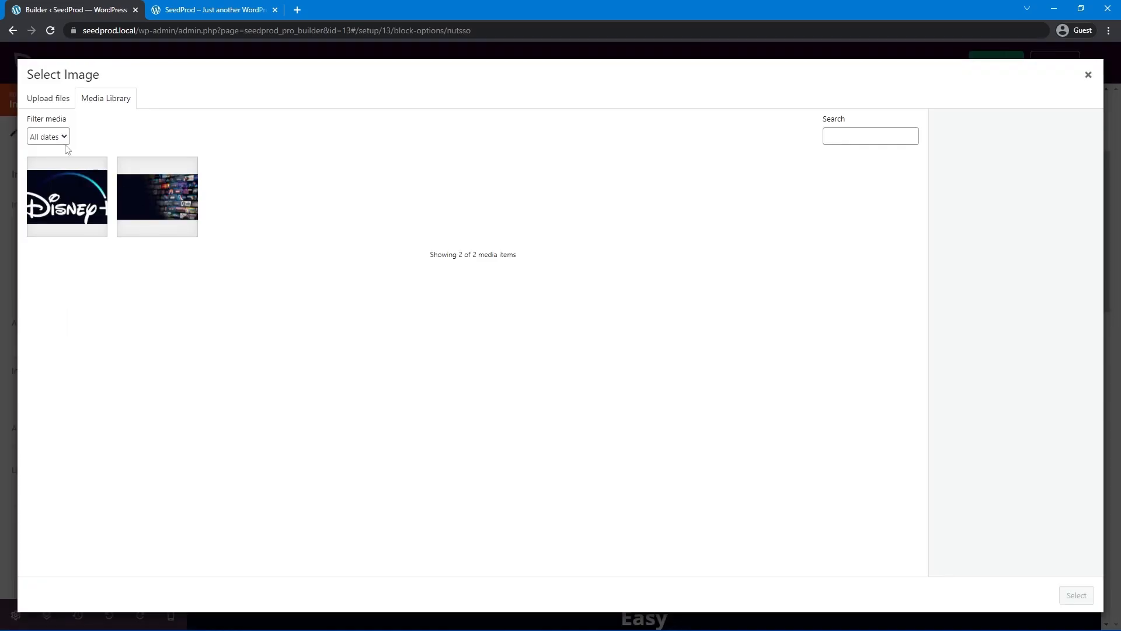
{"action": "left_click", "coordinate": [48, 98]}
{"action": "left_click", "coordinate": [560, 311]}
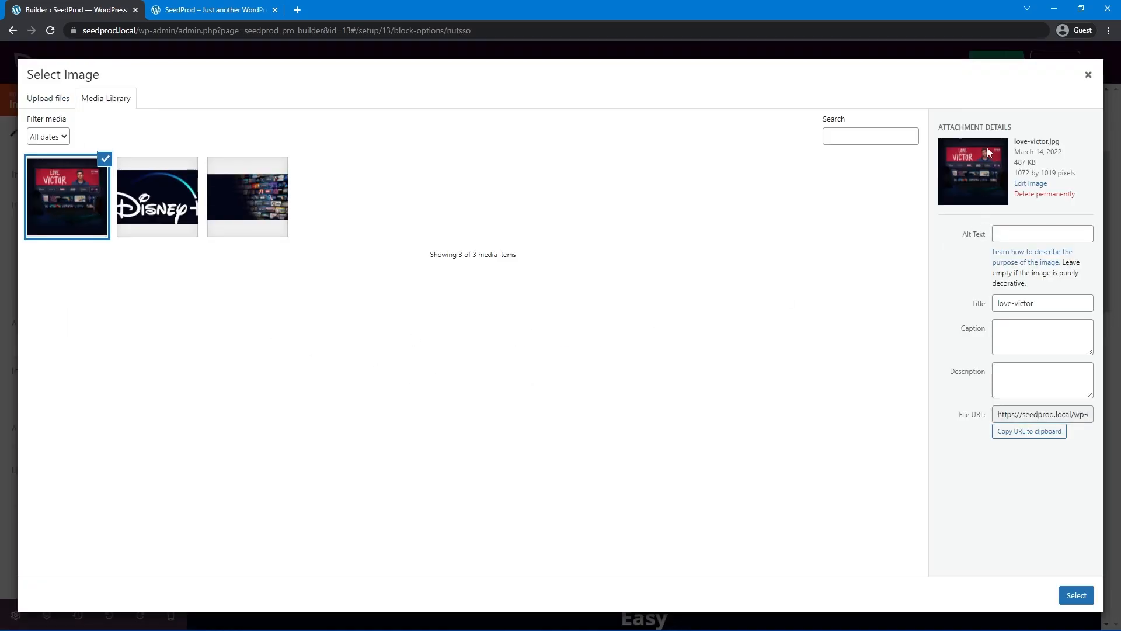
{"action": "left_click", "coordinate": [1077, 595]}
- Fill the right column with an "Introducing STAR" headline, its A in orange, and a text block describing Star on Disney+ below it
{"action": "scroll", "coordinate": [778, 196], "scroll_direction": "down", "scroll_amount": 3}
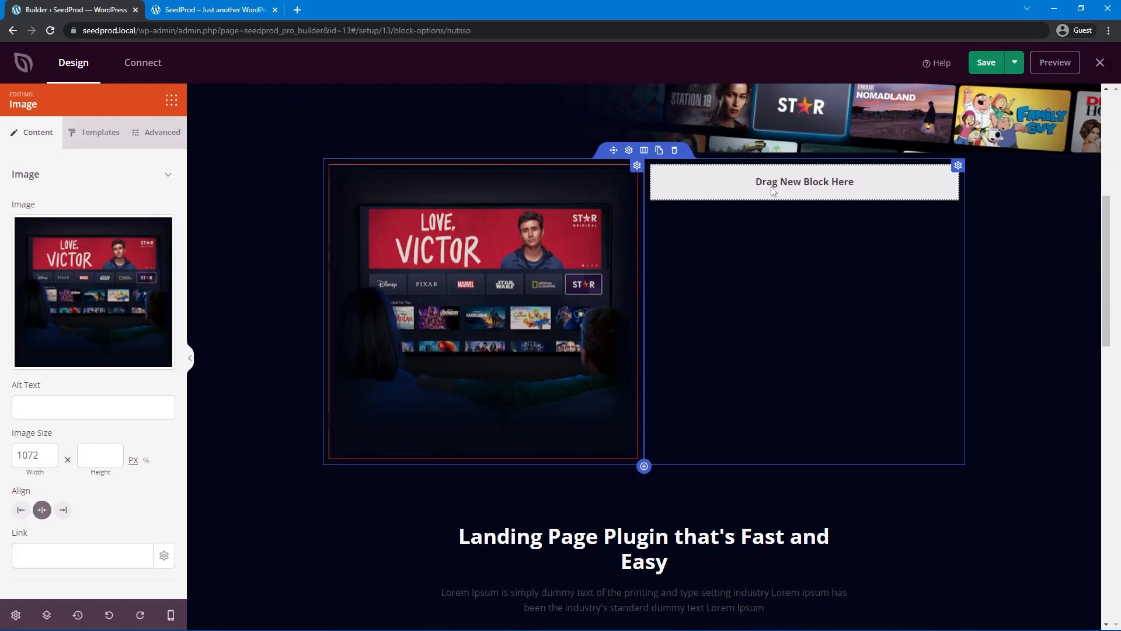
{"action": "left_click", "coordinate": [171, 99]}
{"action": "left_click_drag", "start_coordinate": [17, 211], "coordinate": [759, 192]}
{"action": "left_click_drag", "start_coordinate": [108, 201], "coordinate": [771, 216]}
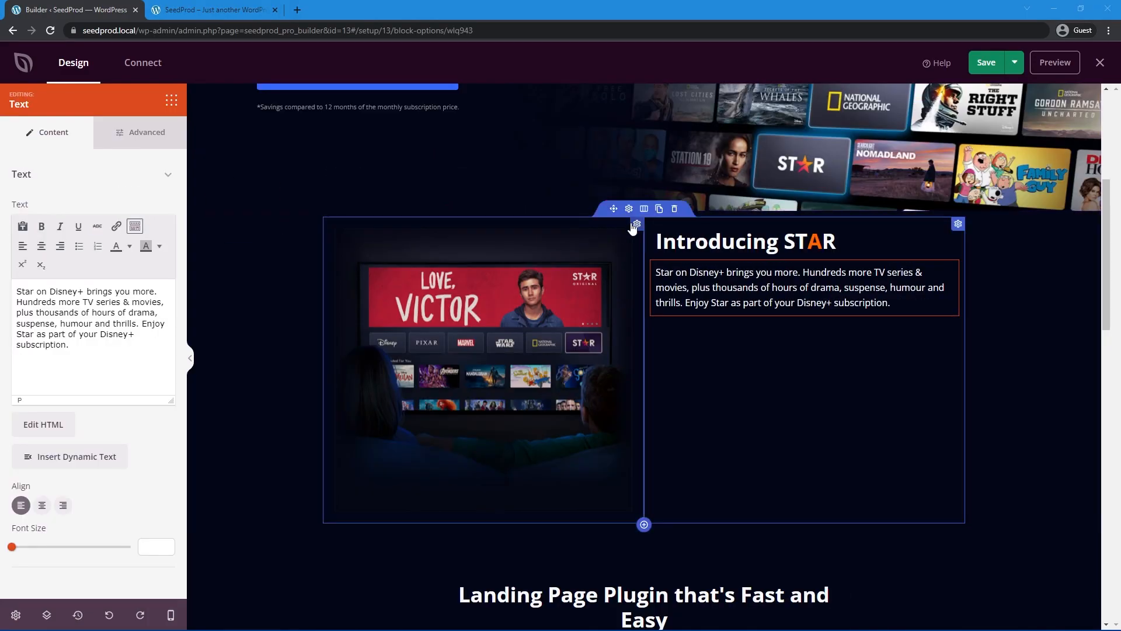
- Change the width of the "Introducing STAR" row from fixed to Full Screen
{"action": "left_click", "coordinate": [629, 209]}
{"action": "left_click", "coordinate": [70, 403]}
{"action": "left_click", "coordinate": [68, 420]}
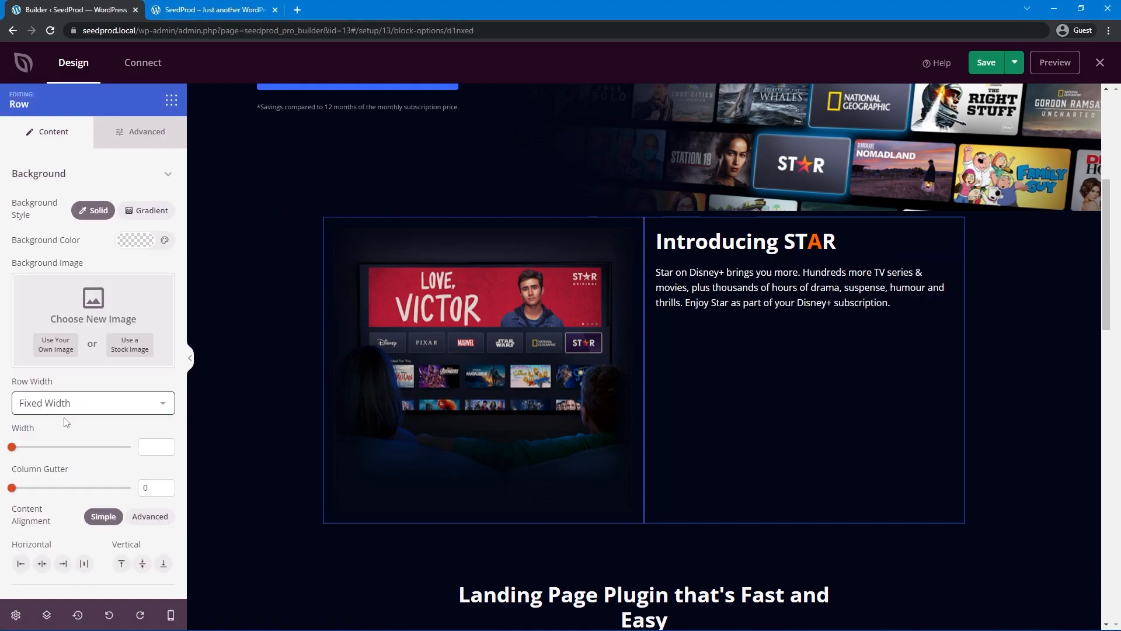
- Unlink the padding values of the "Introducing STAR" row and set its right and left padding to 250 each
{"action": "left_click", "coordinate": [134, 139]}
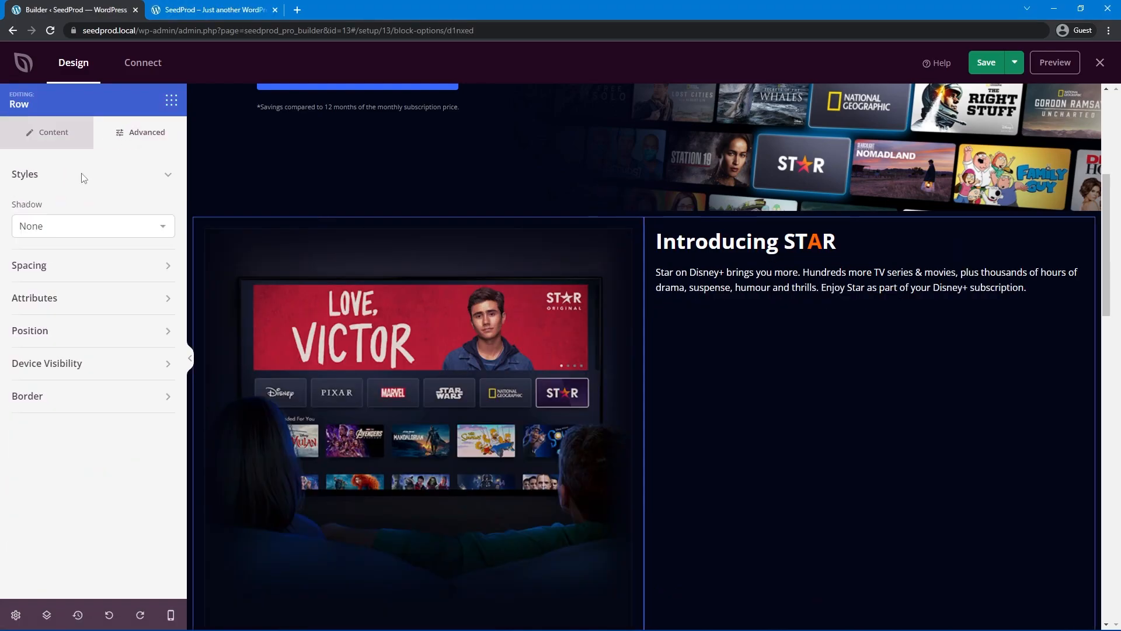
{"action": "left_click", "coordinate": [41, 263]}
{"action": "left_click", "coordinate": [172, 380]}
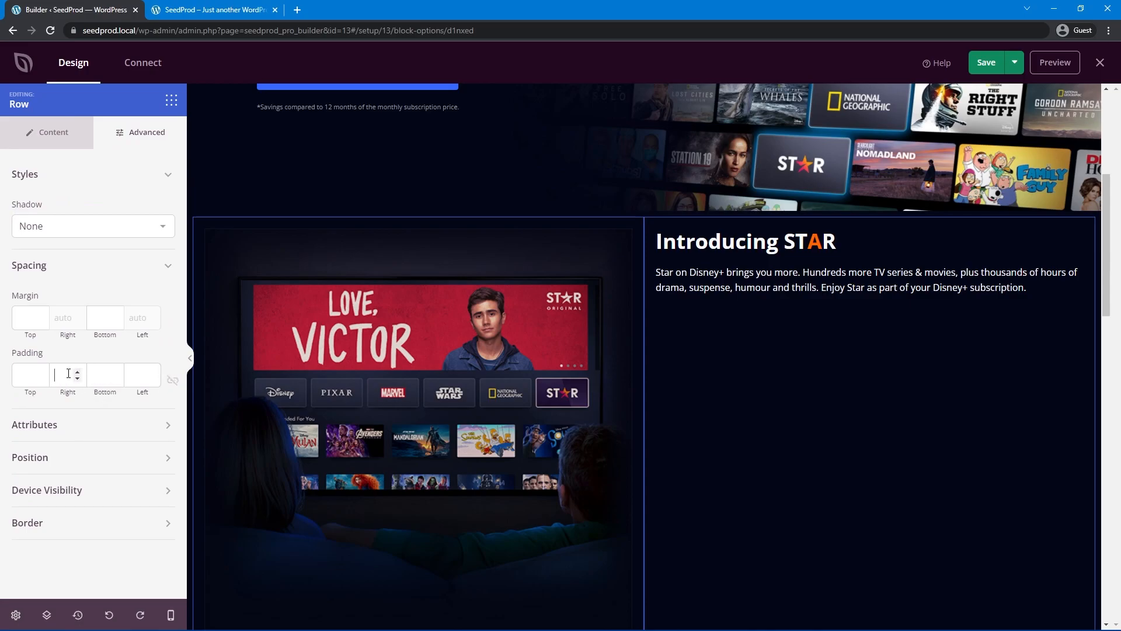
{"action": "left_click", "coordinate": [68, 372]}
{"action": "type", "text": "2"}
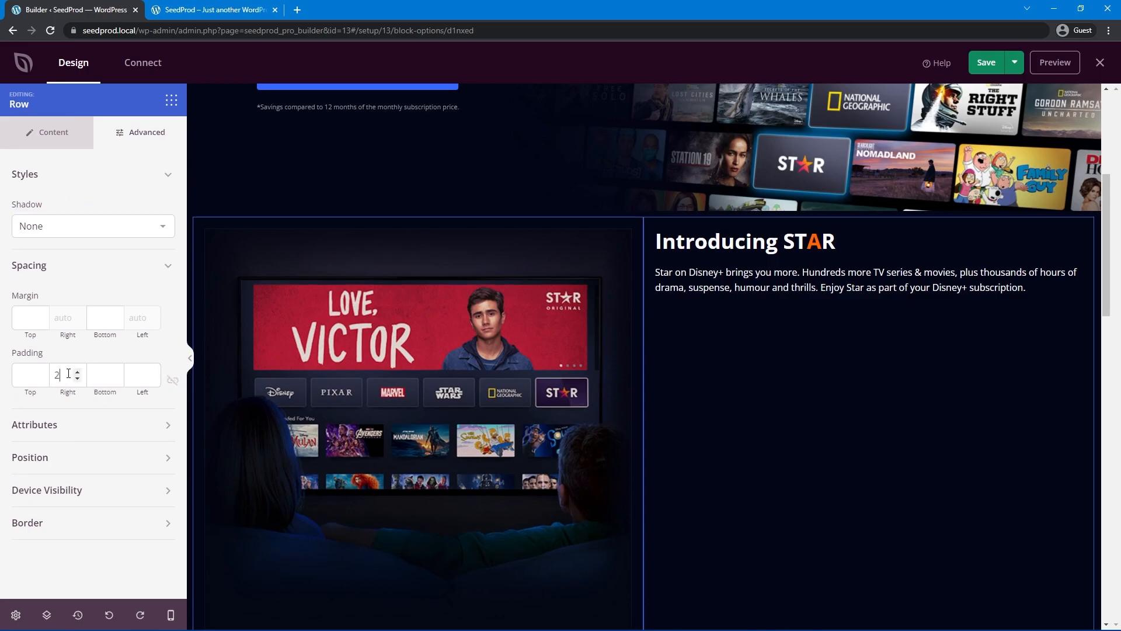
{"action": "type", "text": "50250"}
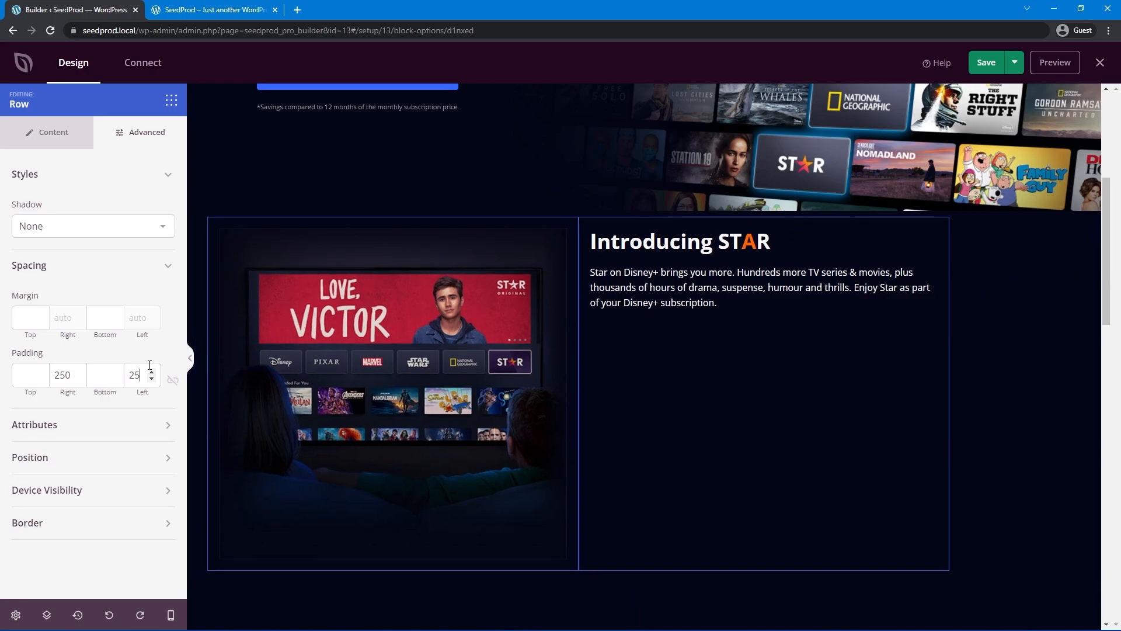
- Save the page, check the "Introducing STAR" section on the reloaded live site and return to the builder
{"action": "left_click", "coordinate": [985, 63]}
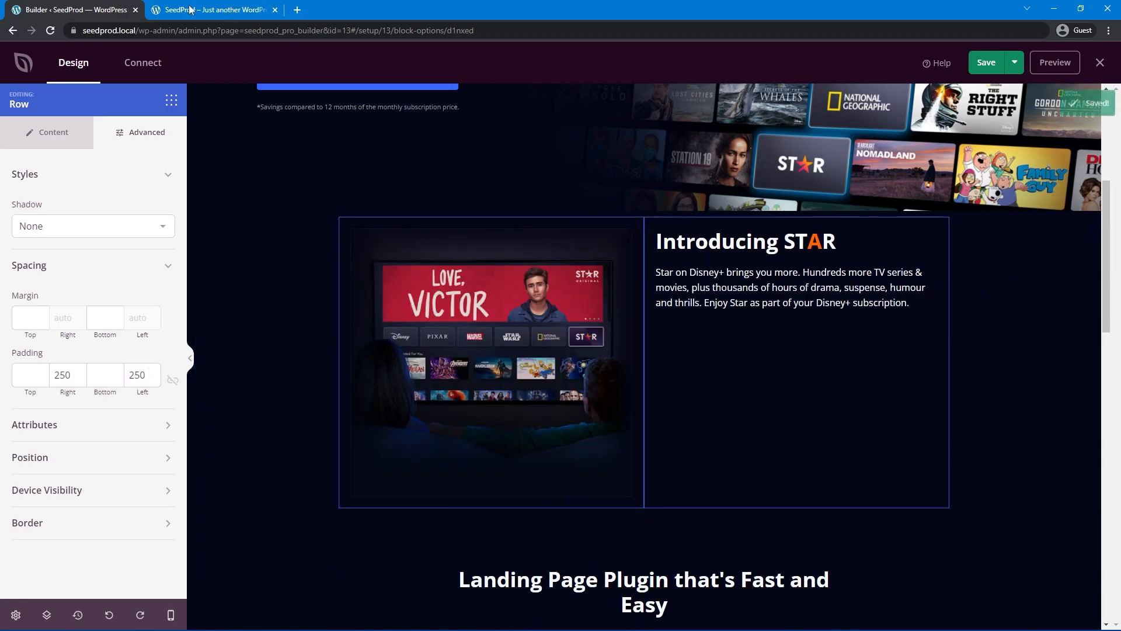
{"action": "left_click", "coordinate": [199, 10]}
{"action": "left_click", "coordinate": [51, 31]}
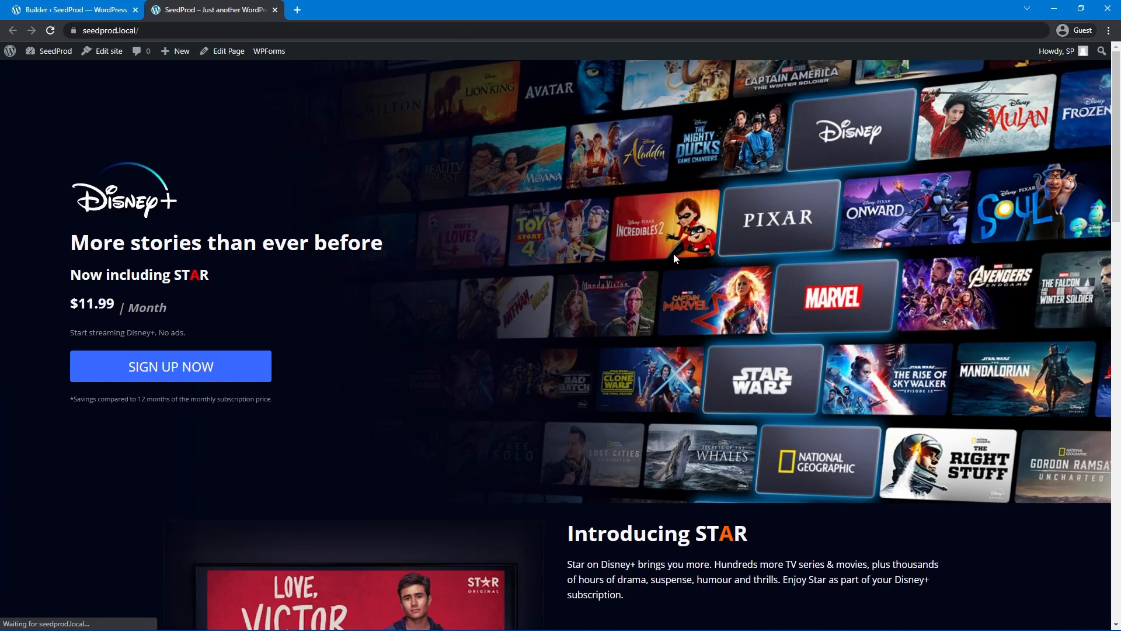
{"action": "scroll", "coordinate": [582, 208], "scroll_direction": "down", "scroll_amount": 5}
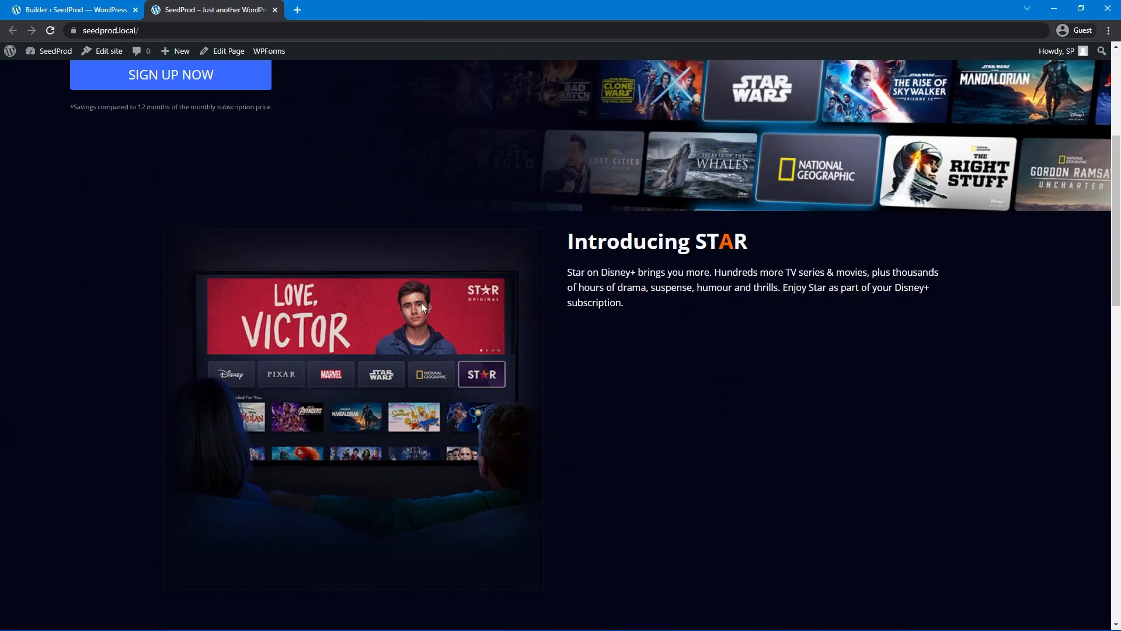
{"action": "left_click", "coordinate": [84, 8]}
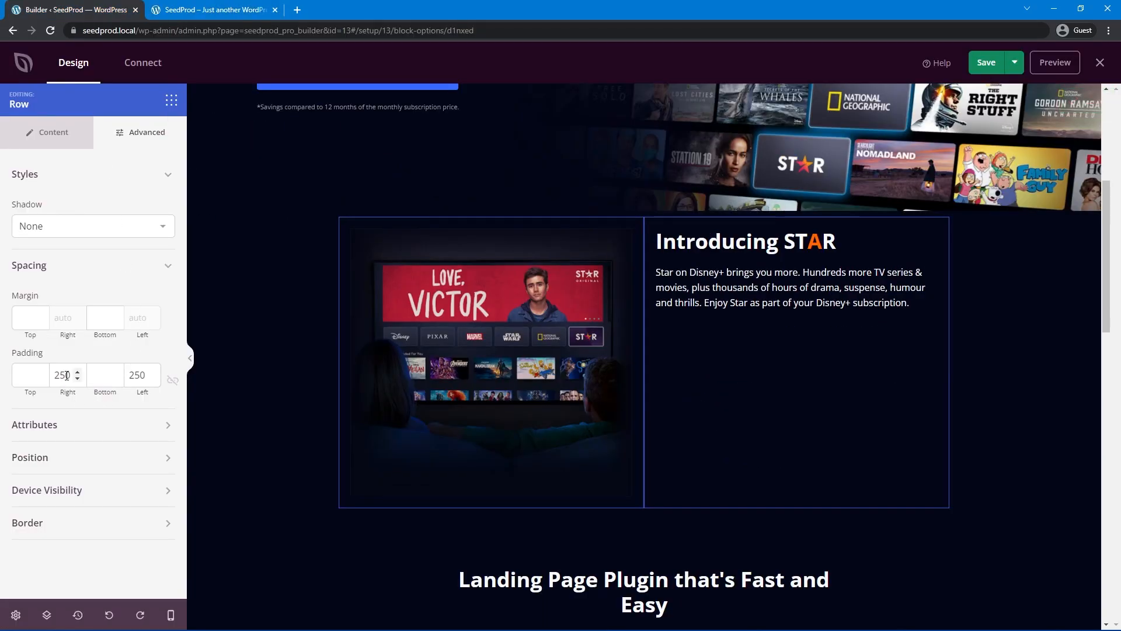
- Reduce the "Introducing STAR" row's right and left padding to 200 each and check the section on the reloaded live site
{"action": "key", "text": "BackSpace"}
{"action": "left_click", "coordinate": [190, 10]}
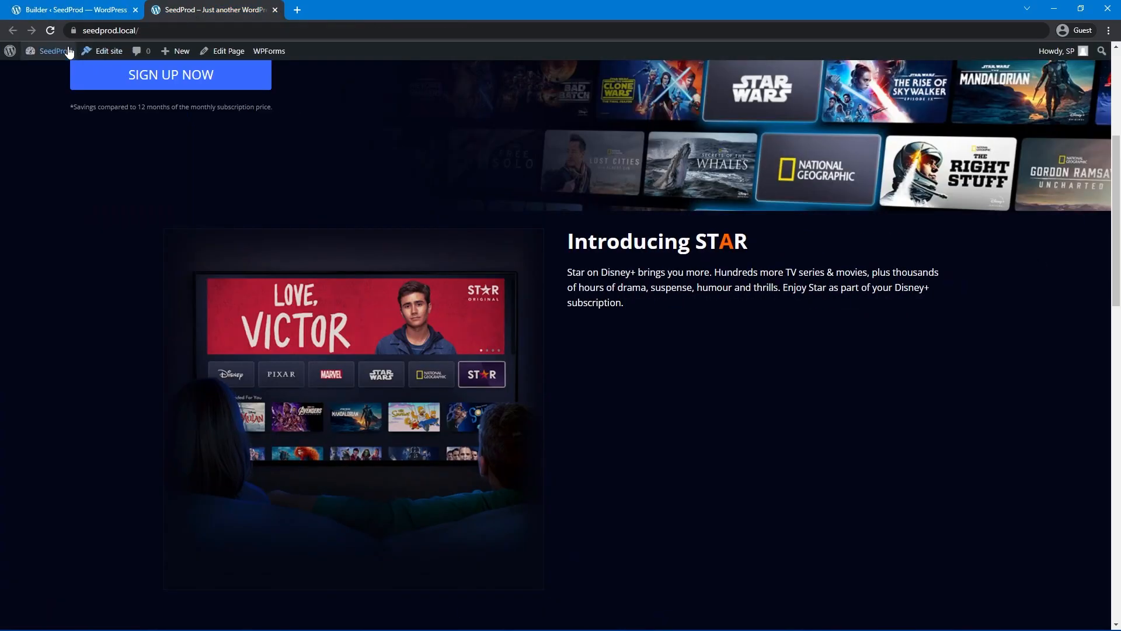
{"action": "left_click", "coordinate": [48, 34]}
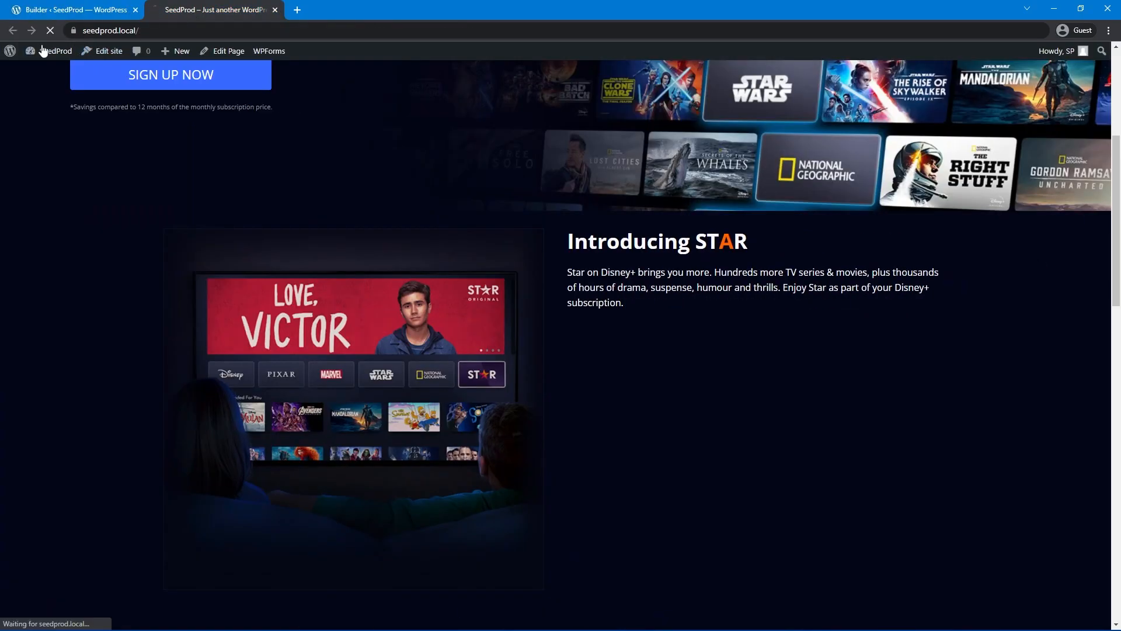
{"action": "scroll", "coordinate": [450, 411], "scroll_direction": "down", "scroll_amount": 1}
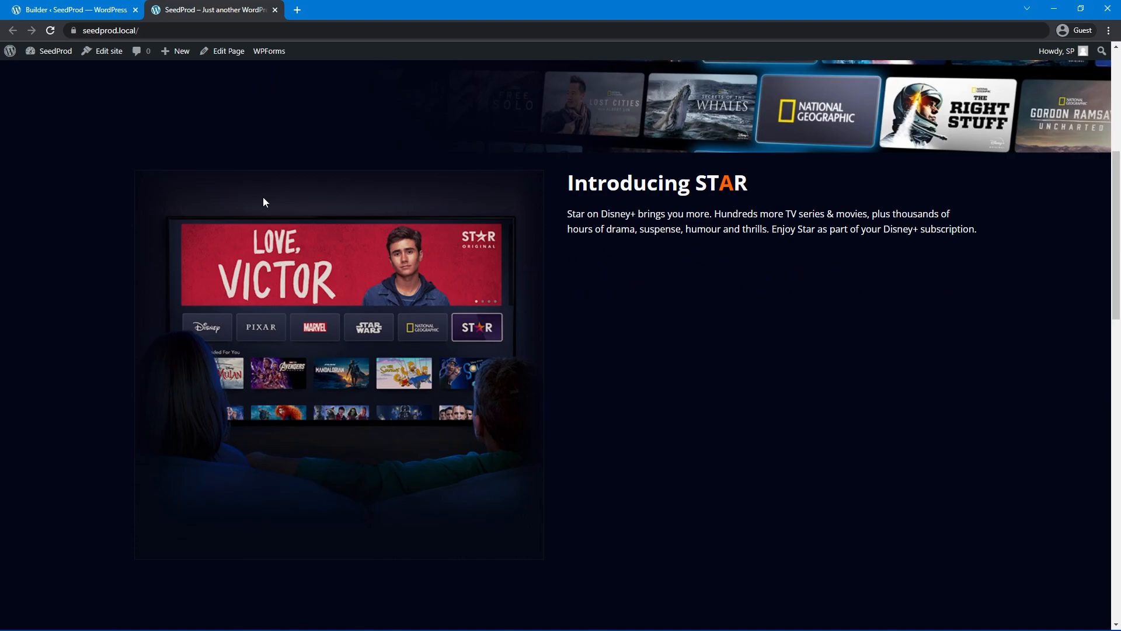
- Return to the builder and vertically center the contents of the "Introducing STAR" row
{"action": "left_click", "coordinate": [73, 11]}
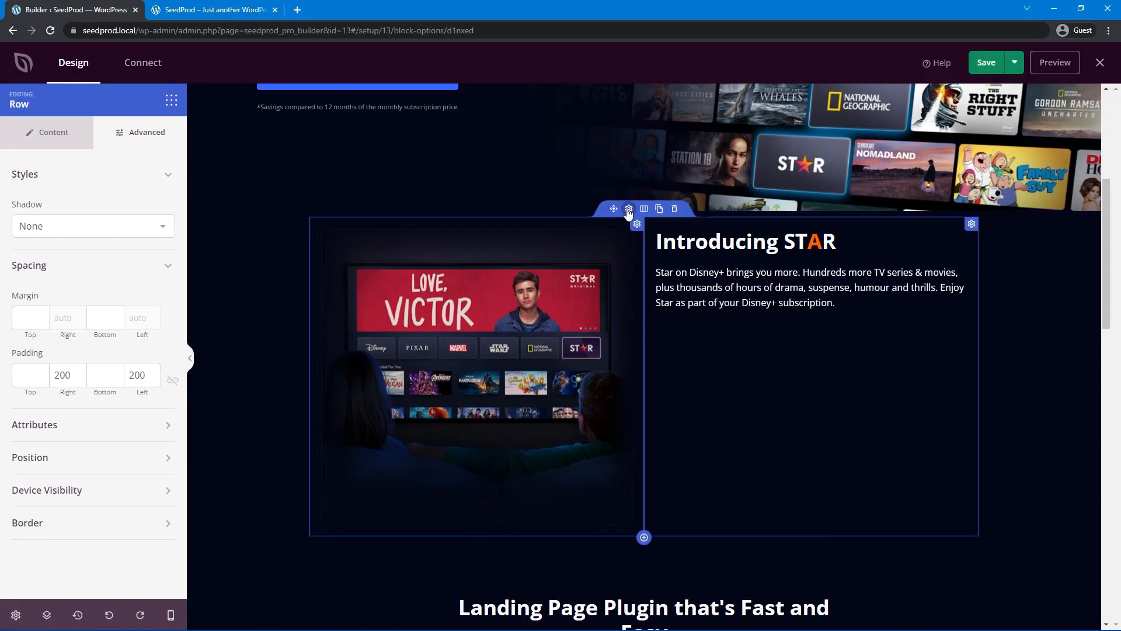
{"action": "left_click", "coordinate": [46, 139]}
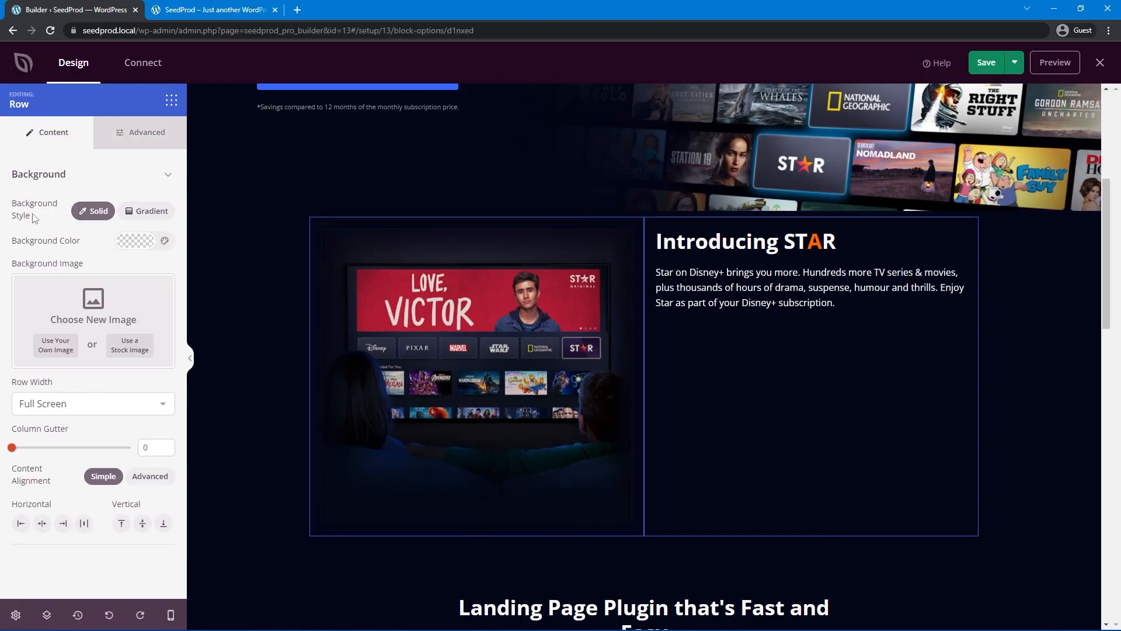
{"action": "left_click", "coordinate": [142, 524]}
- Change the color of the description text under "Introducing STAR" to light grey #B4B4B4
{"action": "left_click", "coordinate": [809, 402]}
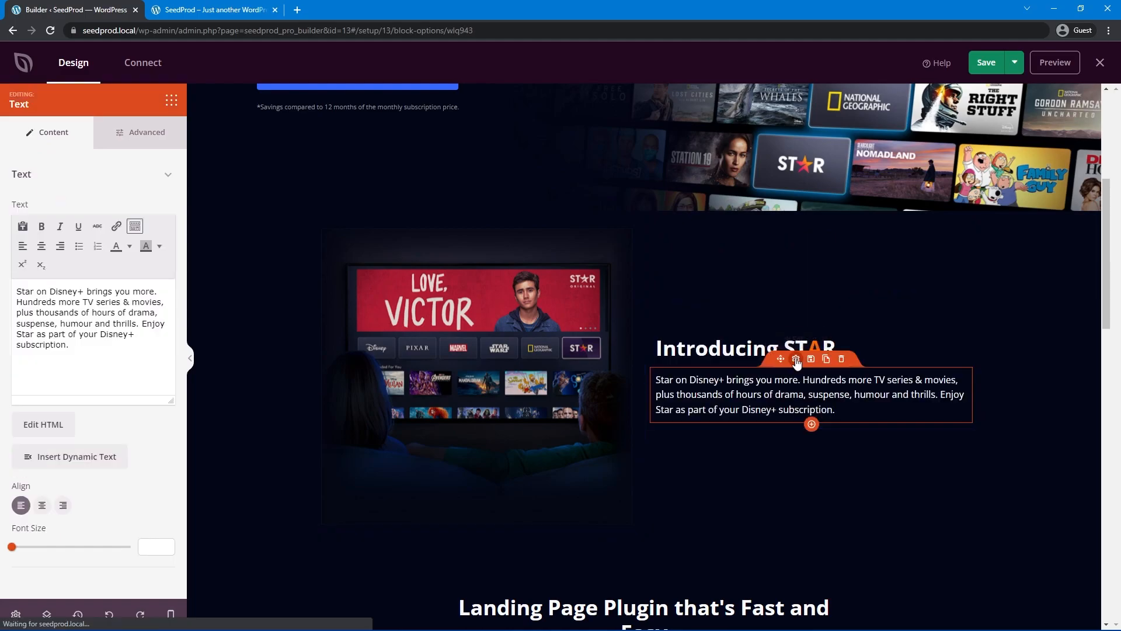
{"action": "left_click", "coordinate": [144, 139]}
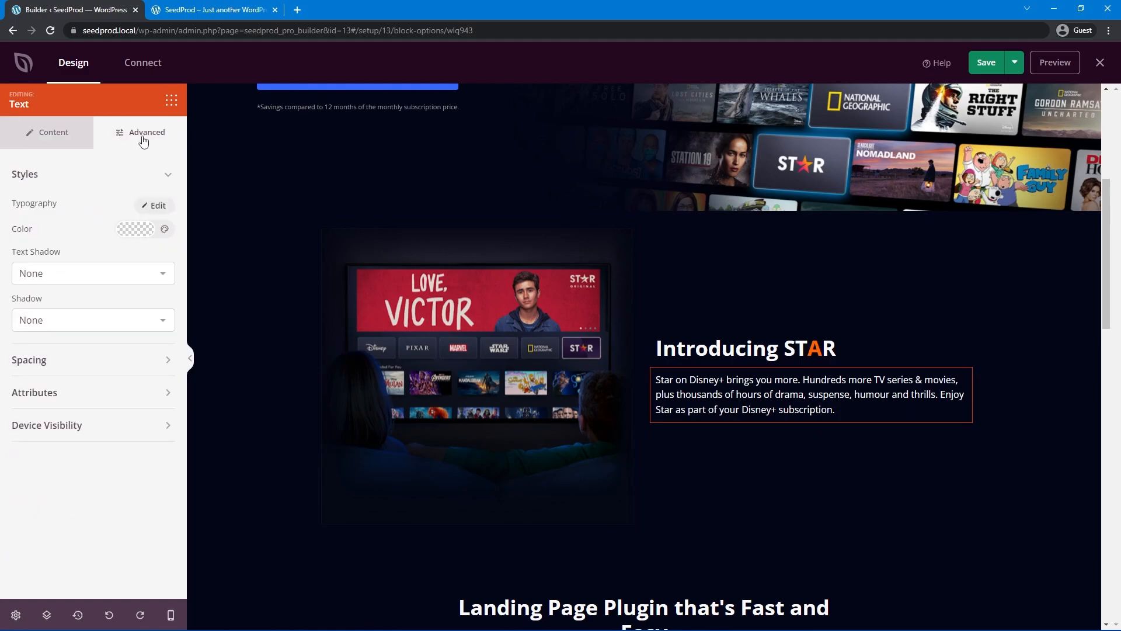
{"action": "left_click", "coordinate": [133, 229]}
{"action": "left_click_drag", "start_coordinate": [106, 265], "coordinate": [105, 278]}
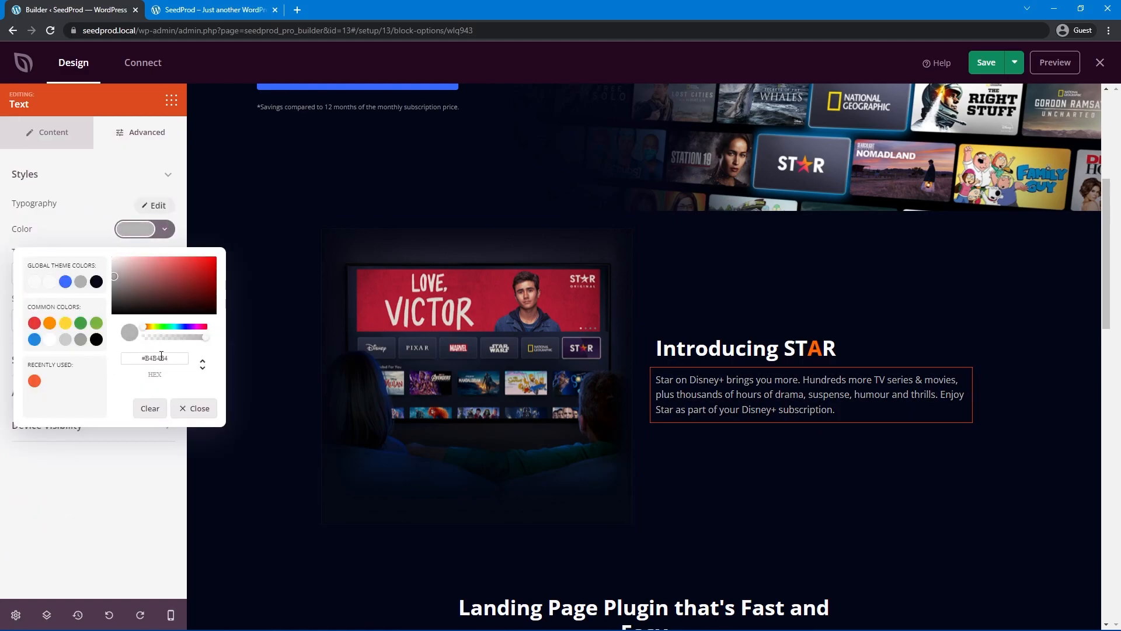
{"action": "left_click", "coordinate": [139, 474]}
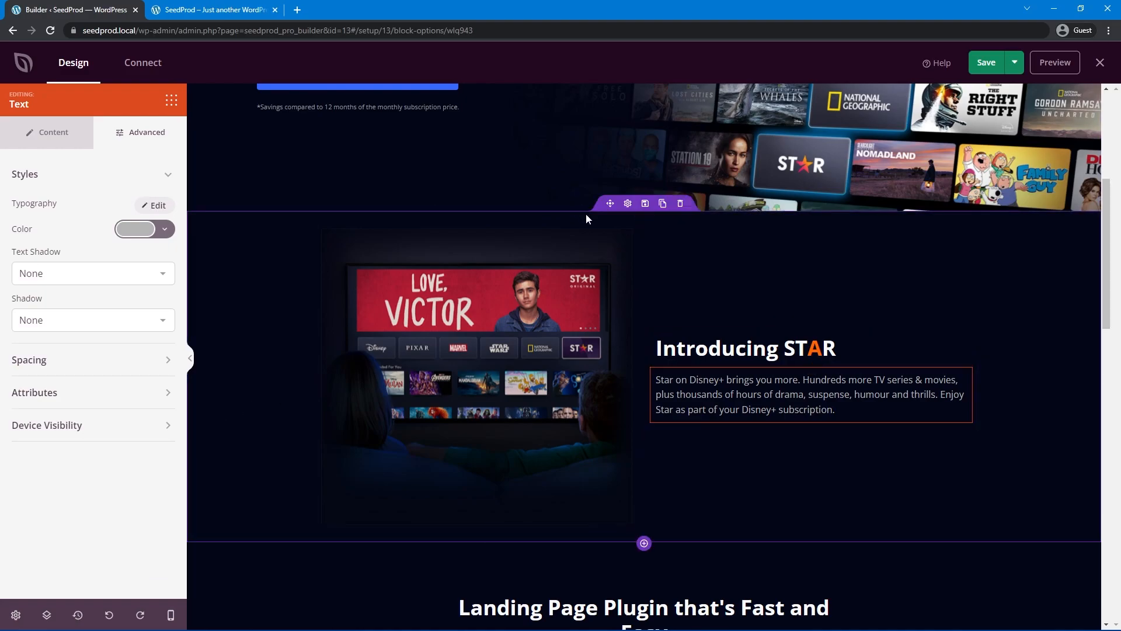
- Duplicate the "Introducing STAR" section and swap the copy's columns so the image is on the right and the text on the left
{"action": "left_click", "coordinate": [663, 204]}
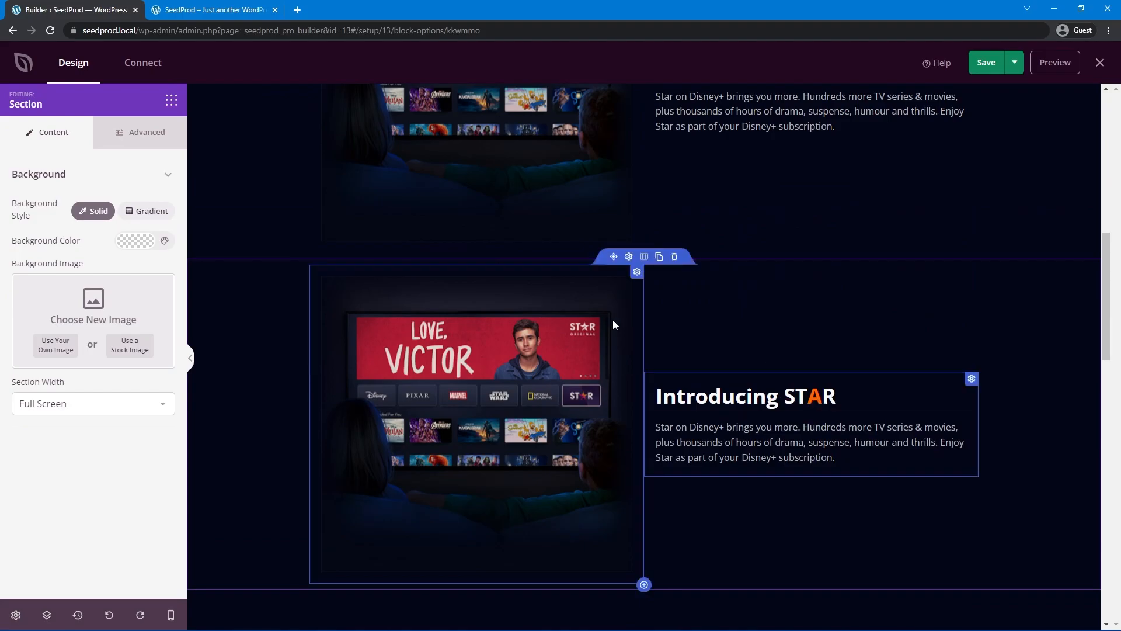
{"action": "left_click_drag", "start_coordinate": [445, 264], "coordinate": [730, 304]}
{"action": "left_click_drag", "start_coordinate": [780, 393], "coordinate": [478, 297]}
{"action": "left_click_drag", "start_coordinate": [778, 395], "coordinate": [477, 298]}
- Change the duplicate's image to wanda-vision.png, its headline to "Watch the way you want" and its text to a bulleted list of viewing features
{"action": "scroll", "coordinate": [476, 298], "scroll_direction": "up", "scroll_amount": 3}
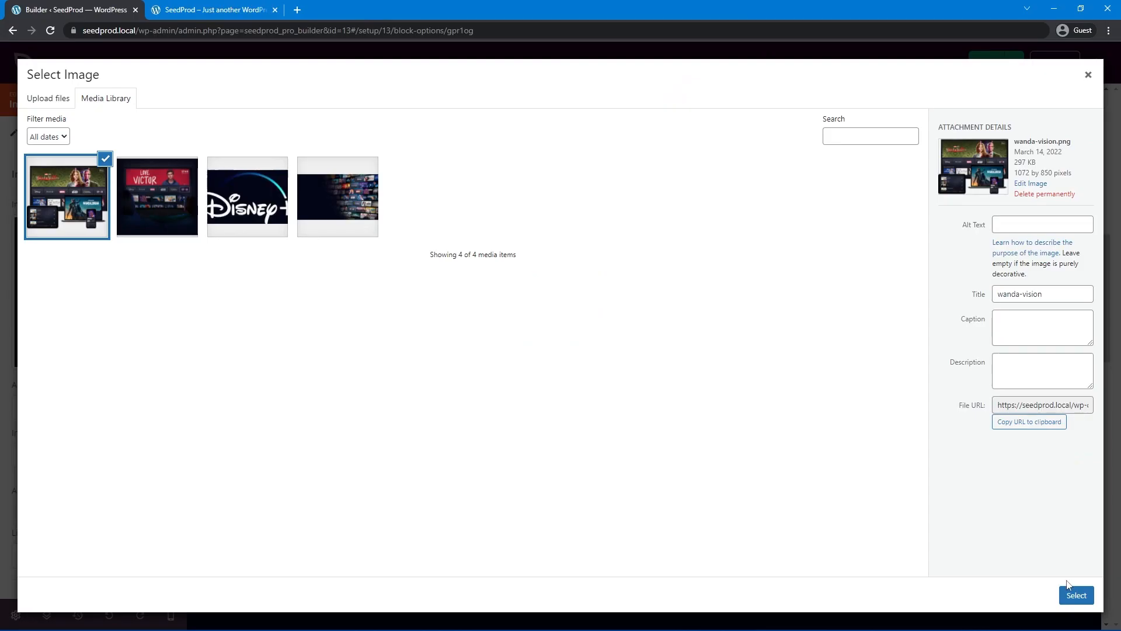
{"action": "left_click", "coordinate": [1076, 594]}
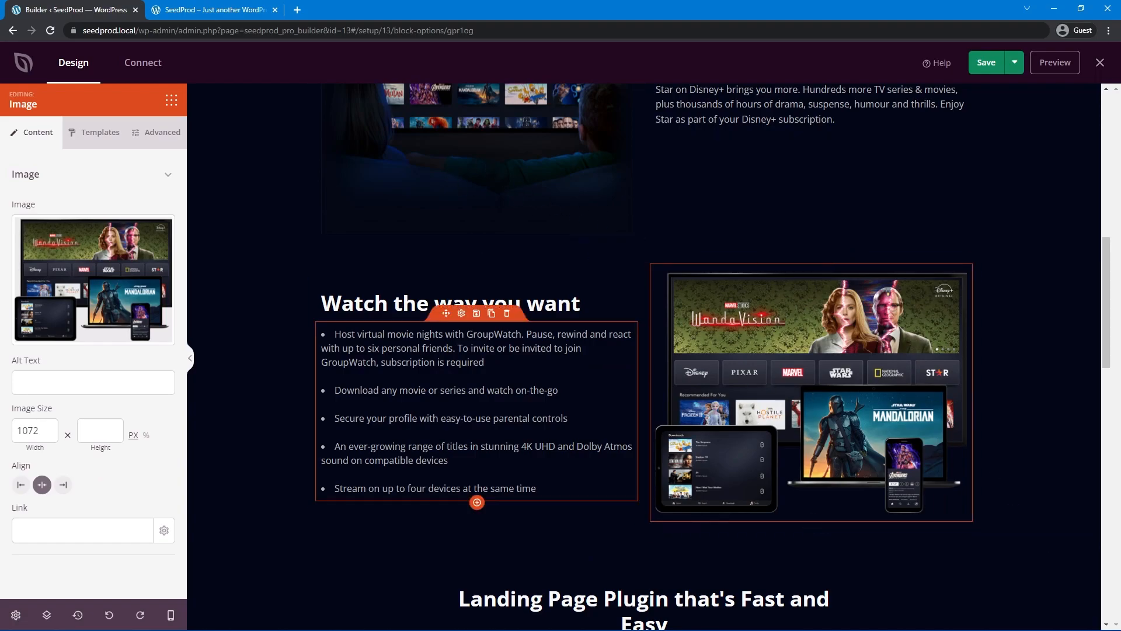
- Save the page, review the "Introducing STAR" and "Watch the way you want" sections on the reloaded live site and return to the builder
{"action": "scroll", "coordinate": [608, 423], "scroll_direction": "up", "scroll_amount": 3}
{"action": "left_click", "coordinate": [991, 65]}
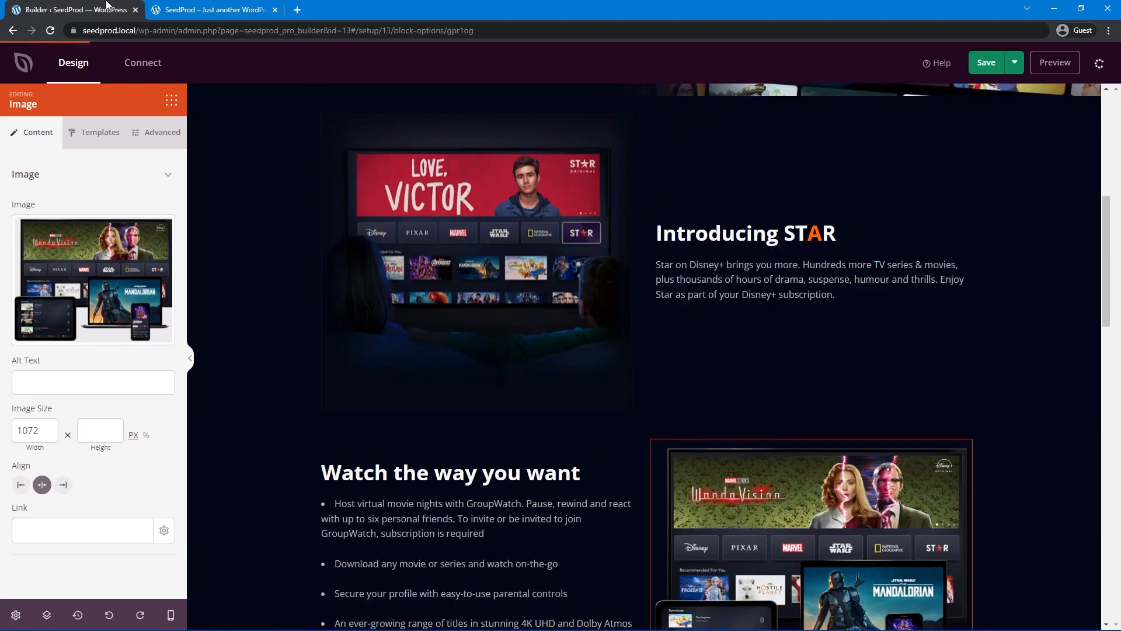
{"action": "left_click", "coordinate": [181, 12]}
{"action": "left_click", "coordinate": [51, 31]}
{"action": "scroll", "coordinate": [865, 291], "scroll_direction": "up", "scroll_amount": 3}
{"action": "scroll", "coordinate": [546, 269], "scroll_direction": "up", "scroll_amount": 3}
{"action": "scroll", "coordinate": [549, 307], "scroll_direction": "down", "scroll_amount": 3}
{"action": "scroll", "coordinate": [554, 367], "scroll_direction": "down", "scroll_amount": 9}
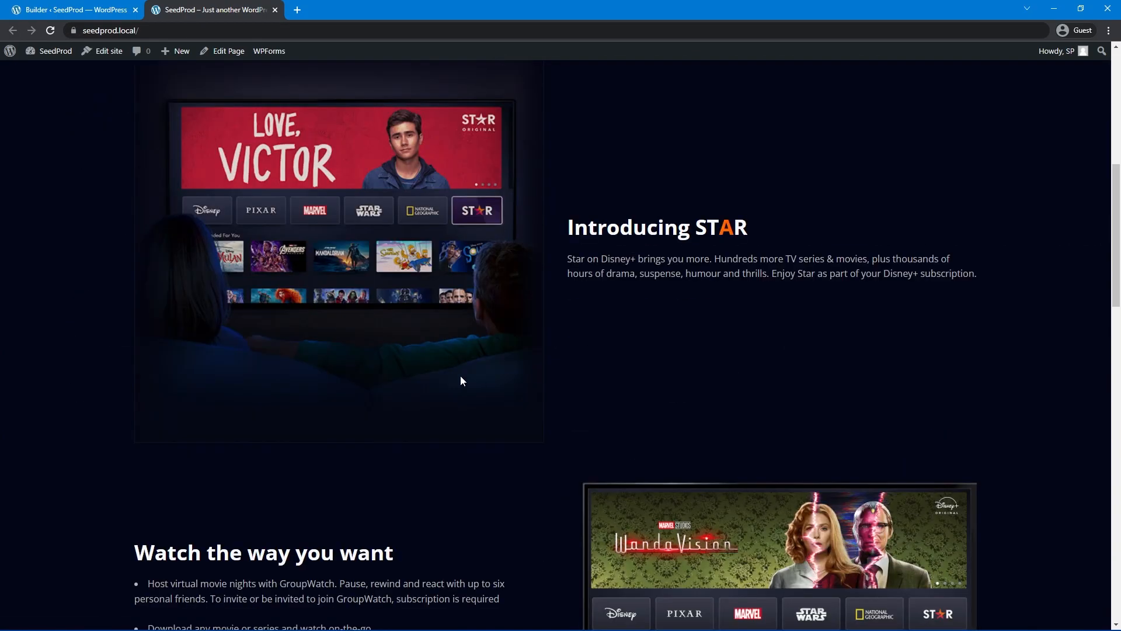
{"action": "scroll", "coordinate": [507, 359], "scroll_direction": "down", "scroll_amount": 3}
{"action": "scroll", "coordinate": [474, 360], "scroll_direction": "up", "scroll_amount": 3}
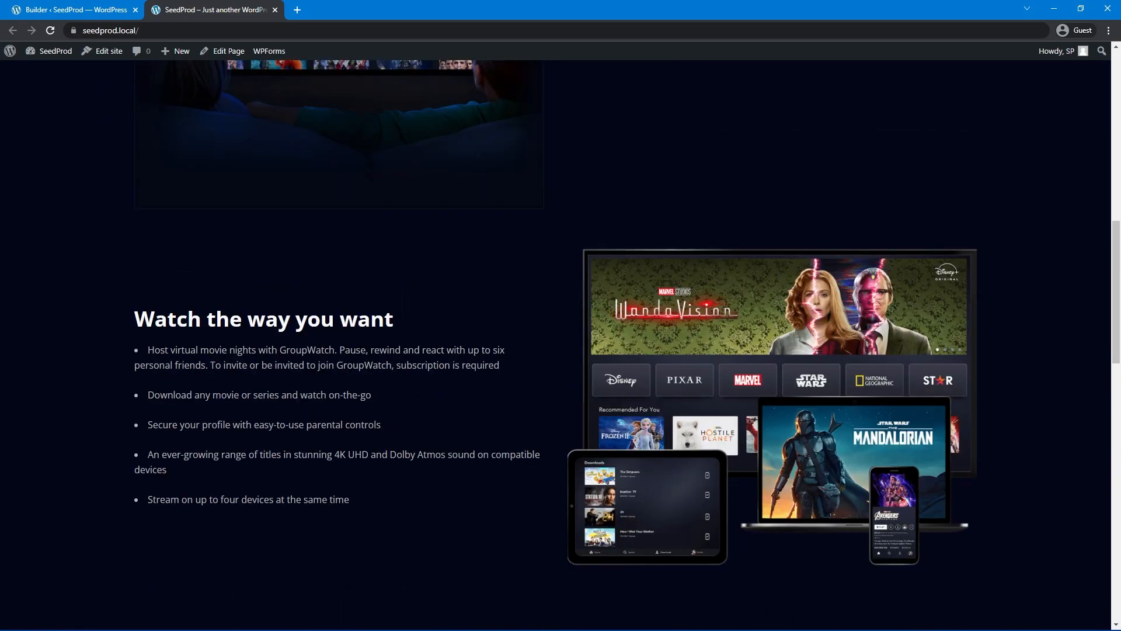
{"action": "left_click", "coordinate": [78, 10]}
- Unlink the padding values of the "Introducing STAR" section and set its top and bottom padding to 100 each
{"action": "left_click", "coordinate": [564, 220]}
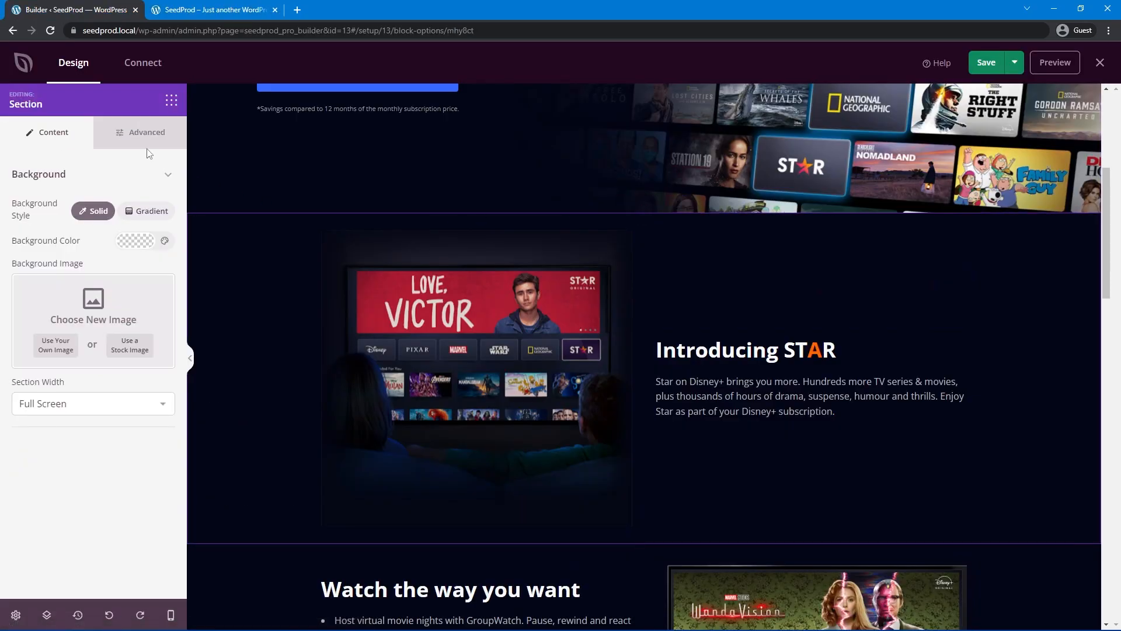
{"action": "left_click", "coordinate": [141, 135]}
{"action": "left_click", "coordinate": [32, 287]}
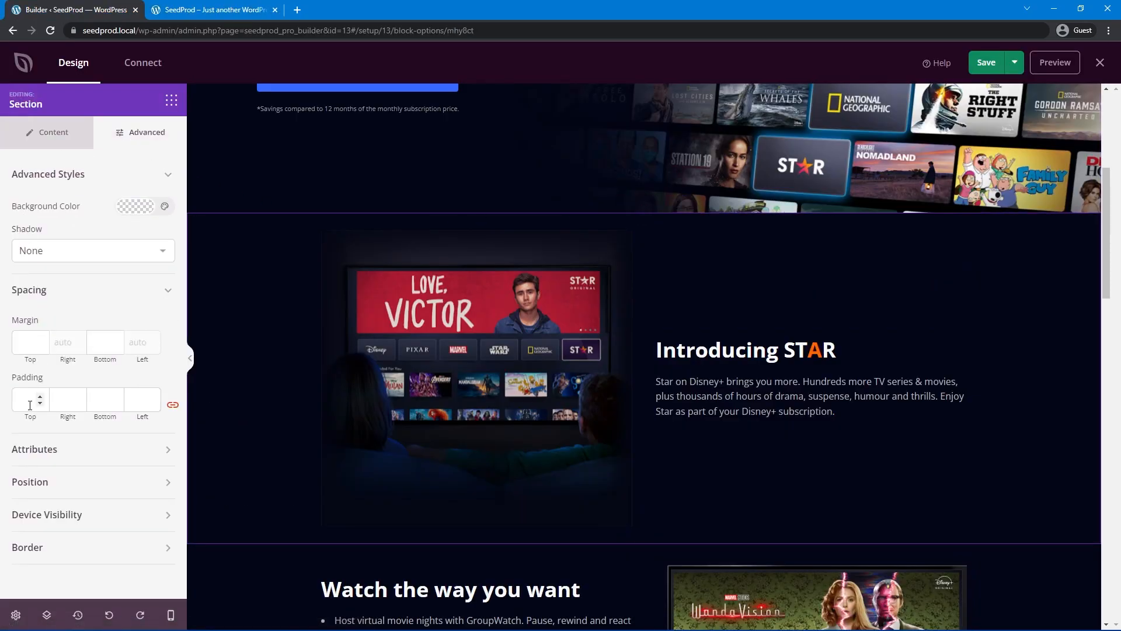
{"action": "type", "text": "100"}
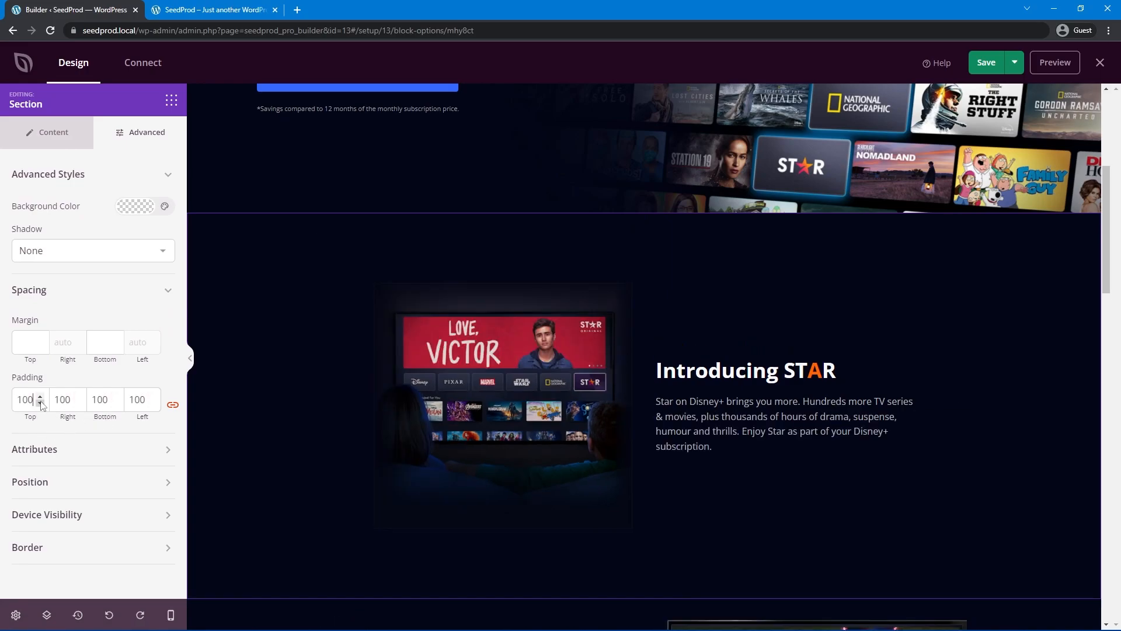
{"action": "key", "text": "BackSpace"}
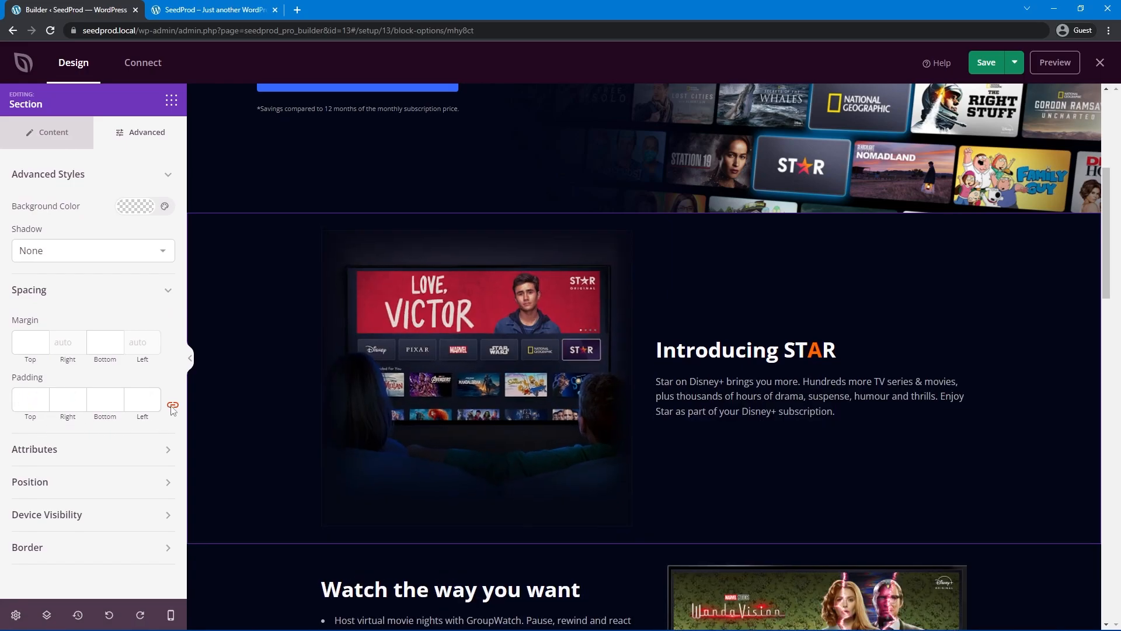
{"action": "type", "text": "100"}
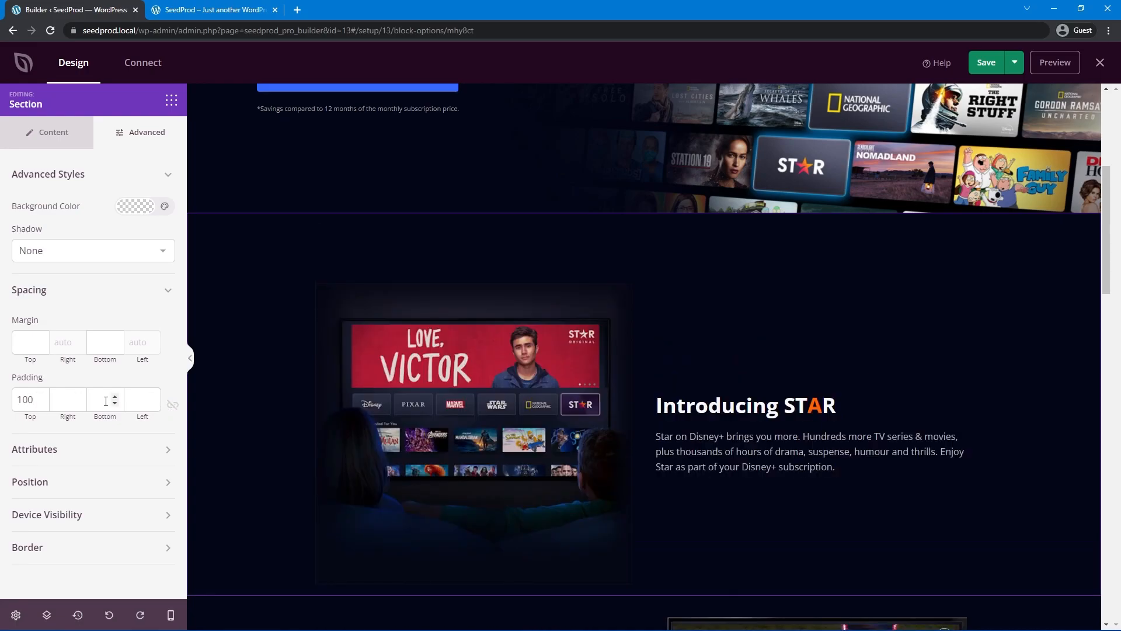
{"action": "type", "text": "100"}
- Give the "Watch the way you want" section a bottom padding of 100 and leave its top padding empty
{"action": "scroll", "coordinate": [718, 341], "scroll_direction": "down", "scroll_amount": 5}
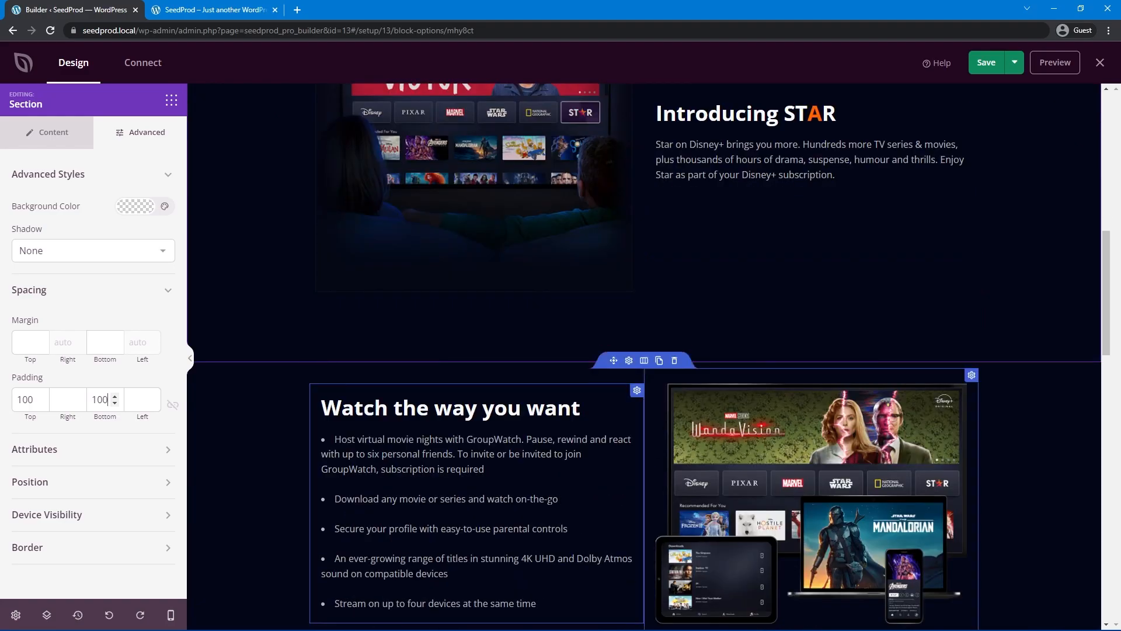
{"action": "scroll", "coordinate": [528, 291], "scroll_direction": "up", "scroll_amount": 7}
{"action": "scroll", "coordinate": [529, 290], "scroll_direction": "down", "scroll_amount": 9}
{"action": "scroll", "coordinate": [600, 292], "scroll_direction": "up", "scroll_amount": 2}
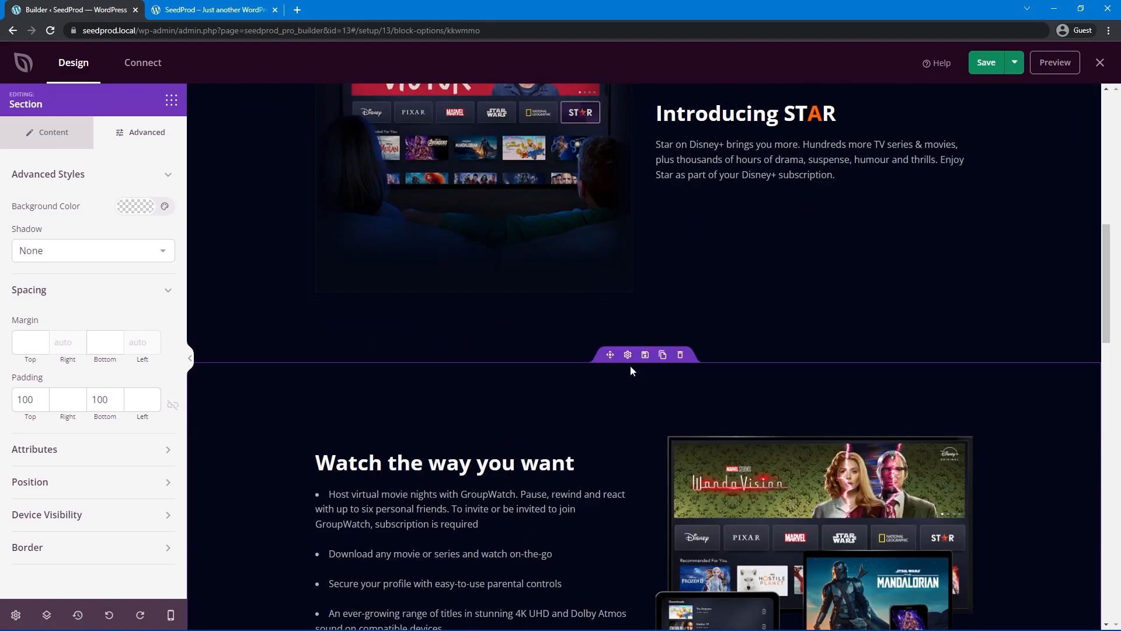
{"action": "double_click", "coordinate": [26, 399]}
{"action": "key", "text": "BackSpace"}
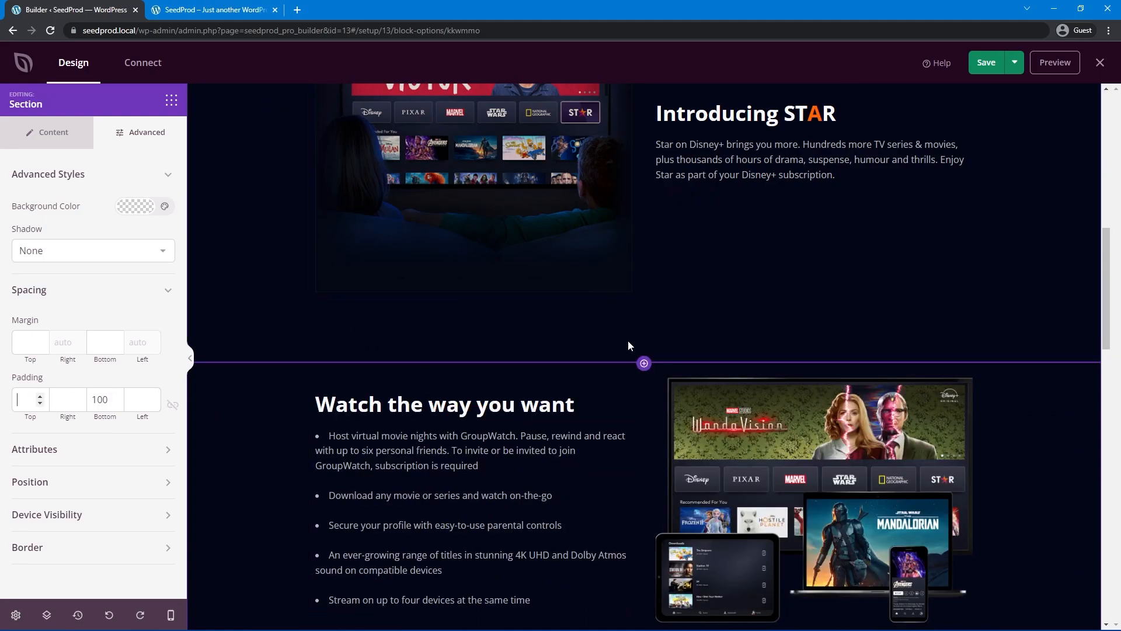
- Replace the "Landing Page Plugin that's Fast and Easy" headline with "Disney+ has your favourite stories"
{"action": "scroll", "coordinate": [518, 447], "scroll_direction": "down", "scroll_amount": 5}
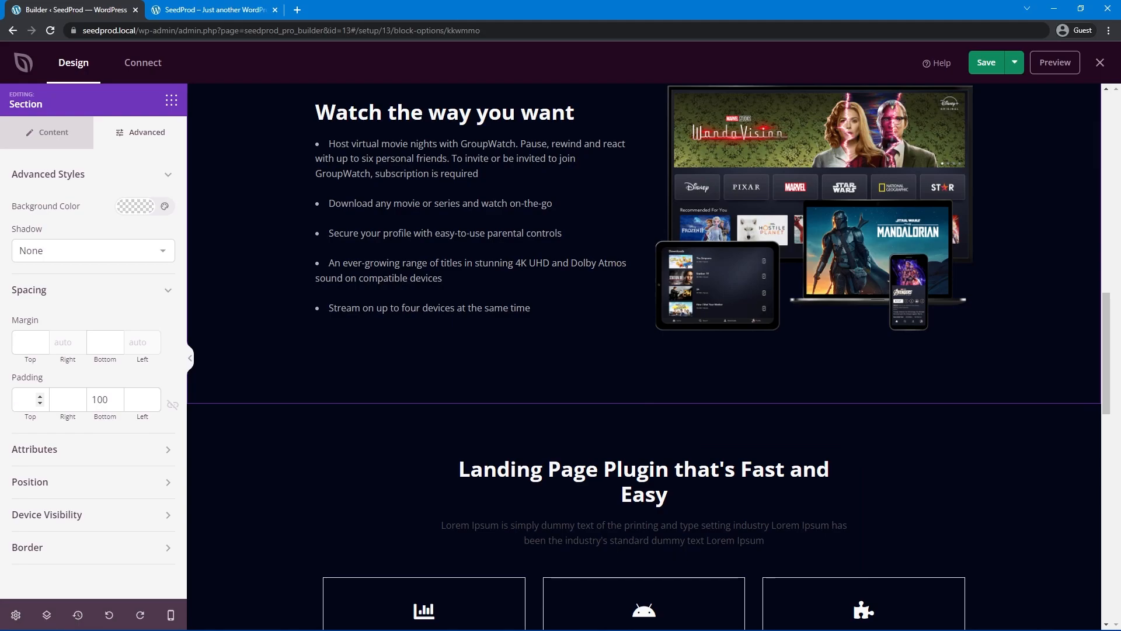
{"action": "scroll", "coordinate": [637, 293], "scroll_direction": "down", "scroll_amount": 2}
{"action": "scroll", "coordinate": [645, 311], "scroll_direction": "up", "scroll_amount": 3}
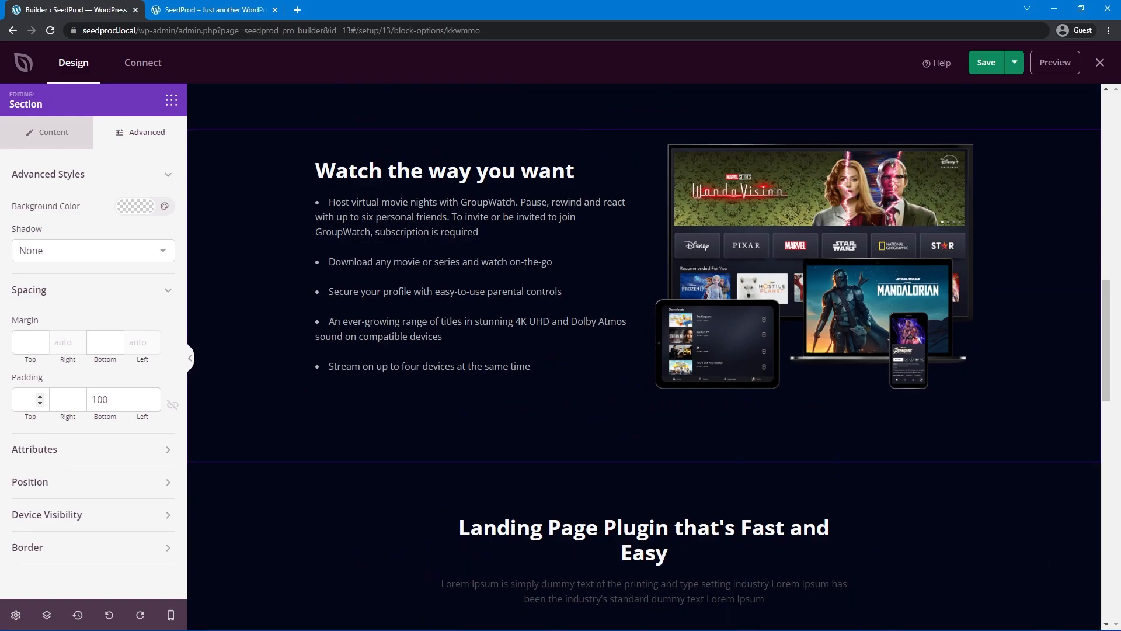
{"action": "scroll", "coordinate": [461, 423], "scroll_direction": "down", "scroll_amount": 4}
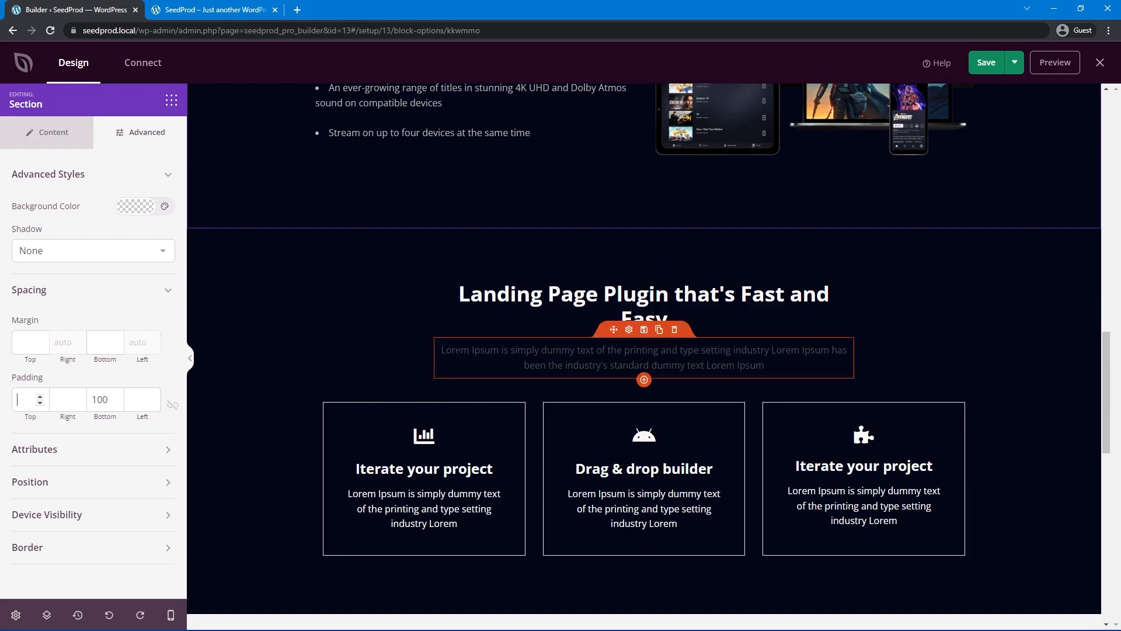
{"action": "left_click", "coordinate": [498, 319]}
{"action": "scroll", "coordinate": [498, 318], "scroll_direction": "down", "scroll_amount": 2}
{"action": "scroll", "coordinate": [496, 320], "scroll_direction": "up", "scroll_amount": 3}
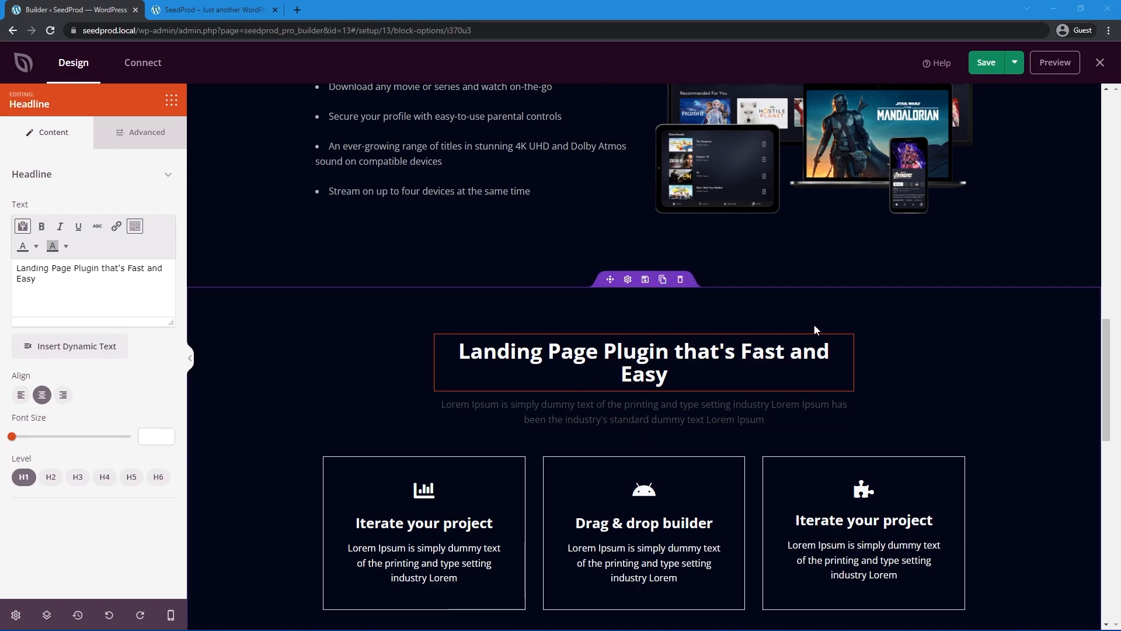
{"action": "left_click", "coordinate": [631, 329]}
{"action": "key", "text": "ctrl+a"}
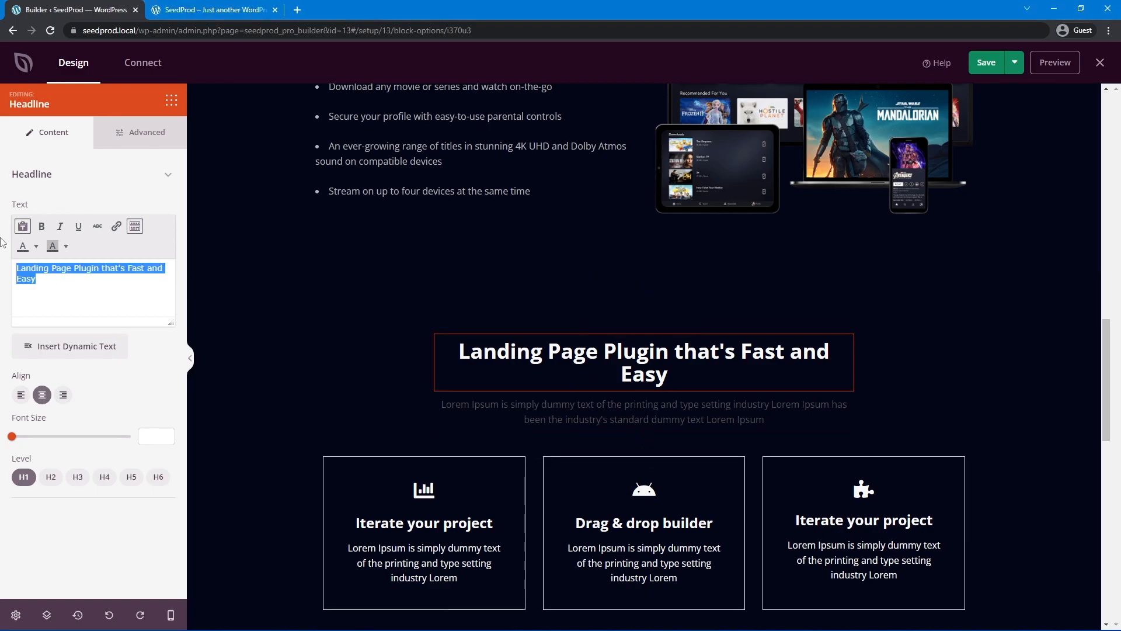
{"action": "type", "text": "Disney+ has your favourite stories"}
- Replace the placeholder text below that headline with "An unprecedented collection of the world's most beloved movies and TV series."
{"action": "left_click", "coordinate": [847, 391]}
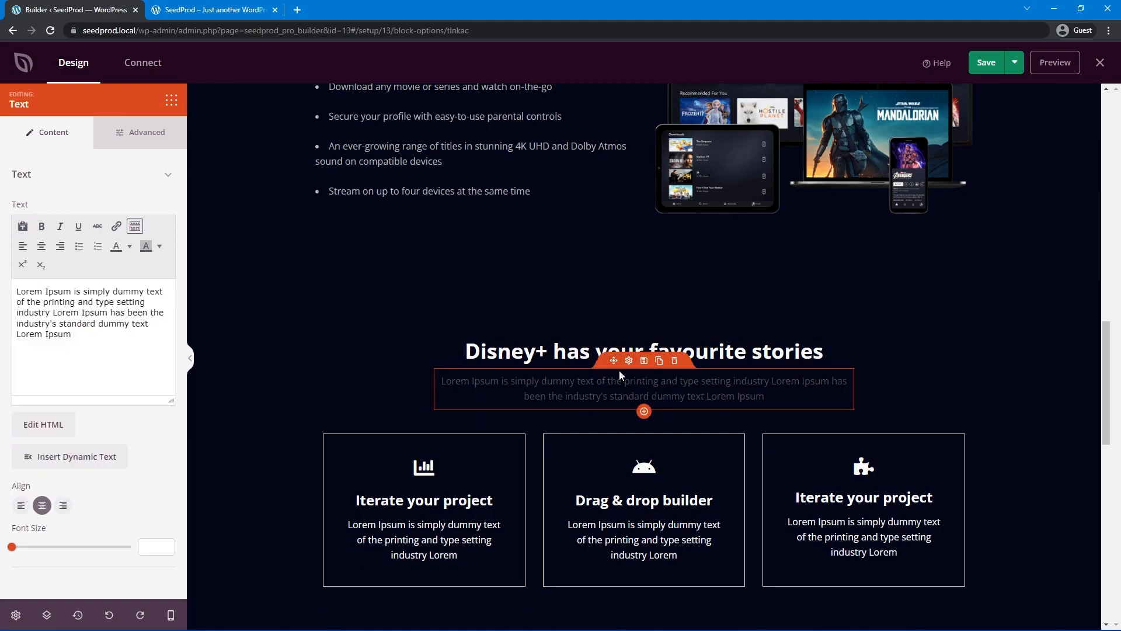
{"action": "left_click", "coordinate": [150, 356]}
{"action": "key", "text": "ctrl+a"}
{"action": "type", "text": "An unprecedented collection of the world's most beloved movies and TV series."}
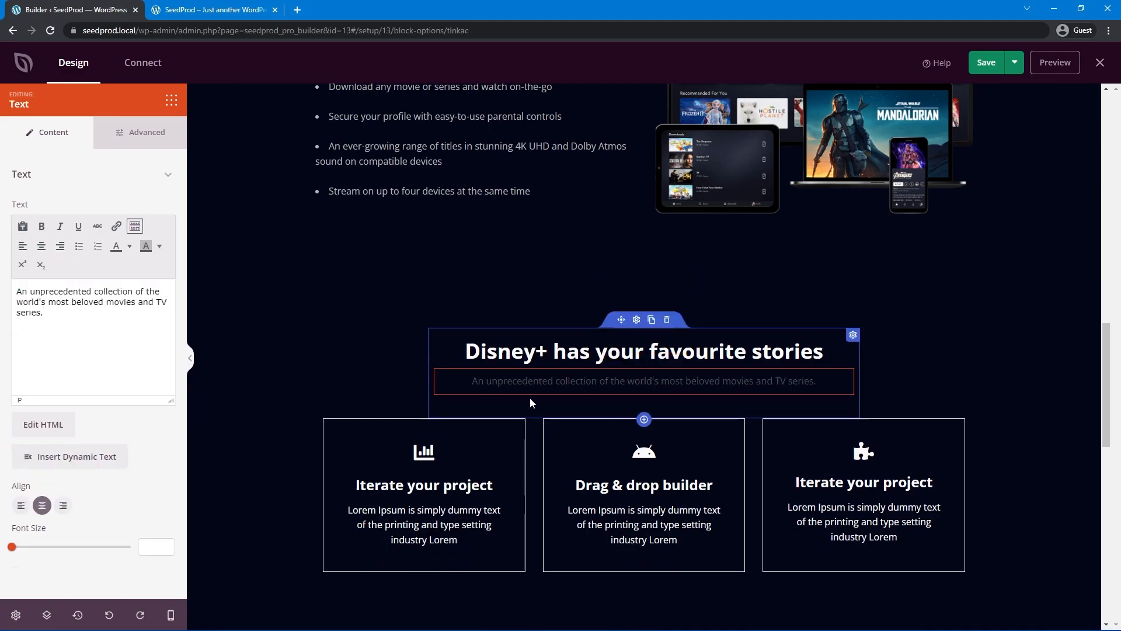
- Apply the same copied light grey used for the STAR description to the "An unprecedented collection" text
{"action": "left_click", "coordinate": [126, 140]}
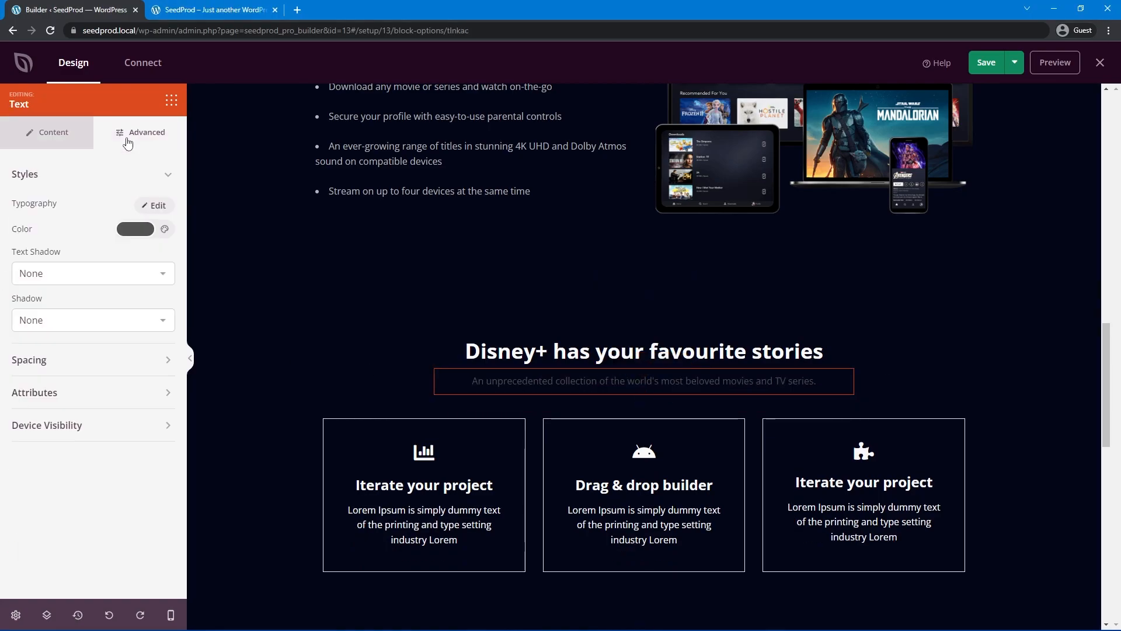
{"action": "left_click", "coordinate": [134, 229]}
{"action": "left_click", "coordinate": [114, 270]}
{"action": "left_click_drag", "start_coordinate": [104, 271], "coordinate": [103, 286]}
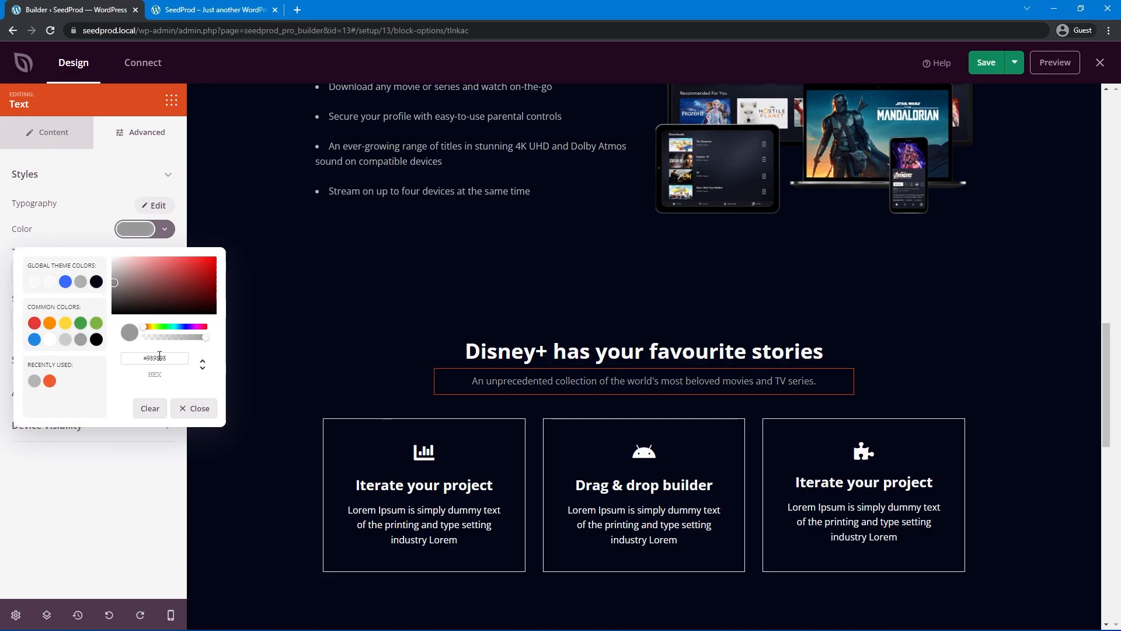
{"action": "key", "text": "ctrl+v"}
{"action": "left_click", "coordinate": [119, 472]}
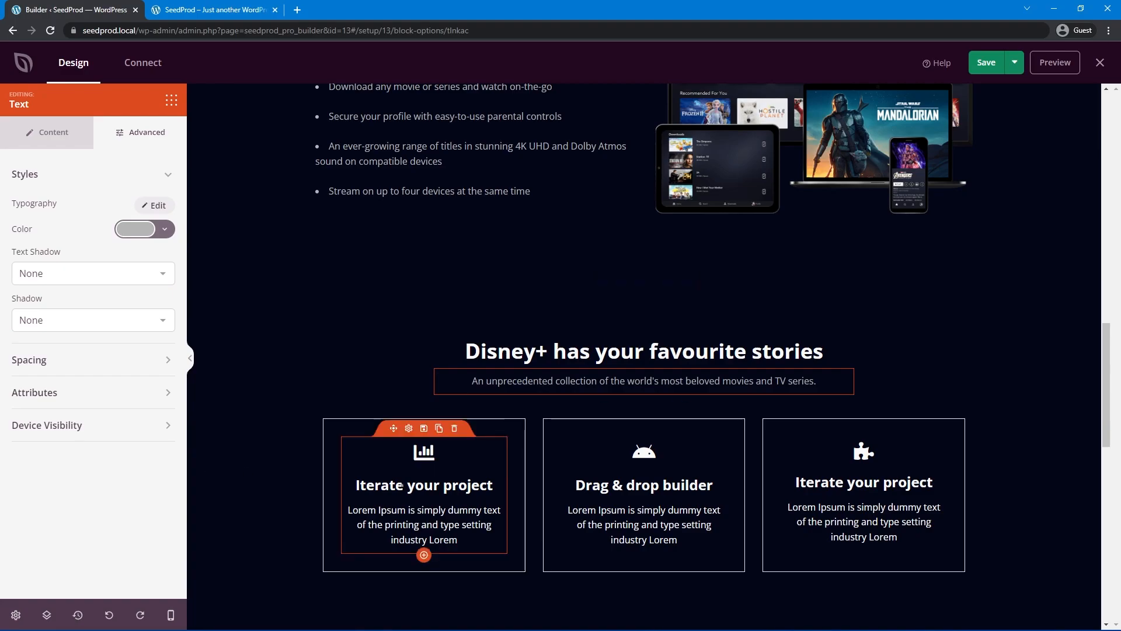
- Delete the row of three bordered feature boxes below the "Disney+ has your favourite stories" text
{"action": "scroll", "coordinate": [455, 463], "scroll_direction": "down", "scroll_amount": 2}
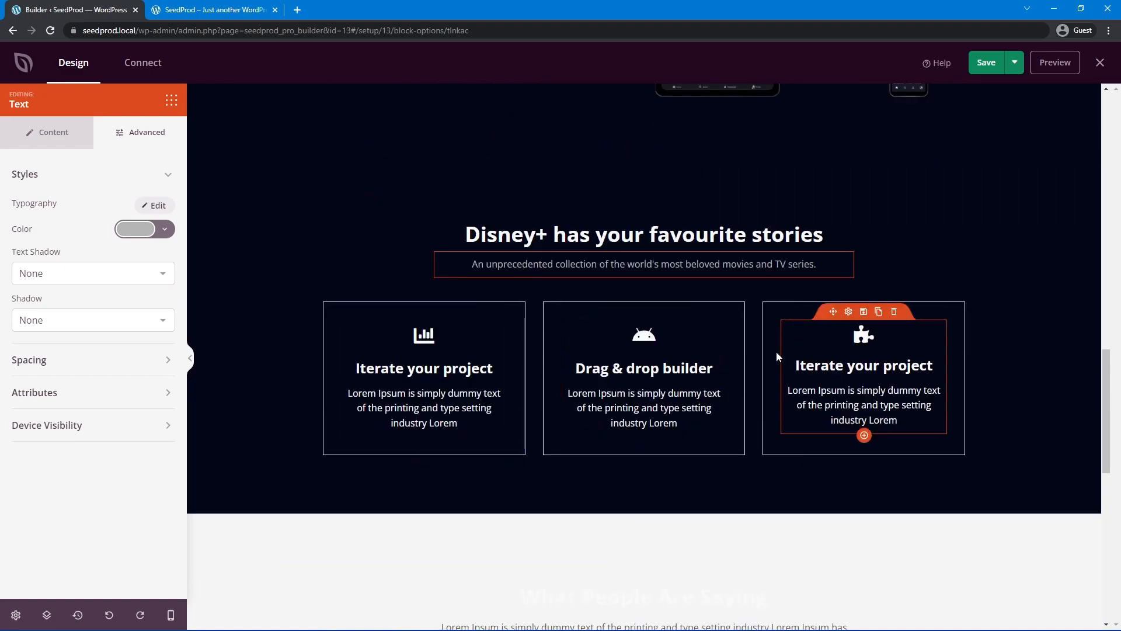
{"action": "left_click", "coordinate": [675, 296]}
{"action": "left_click", "coordinate": [458, 349]}
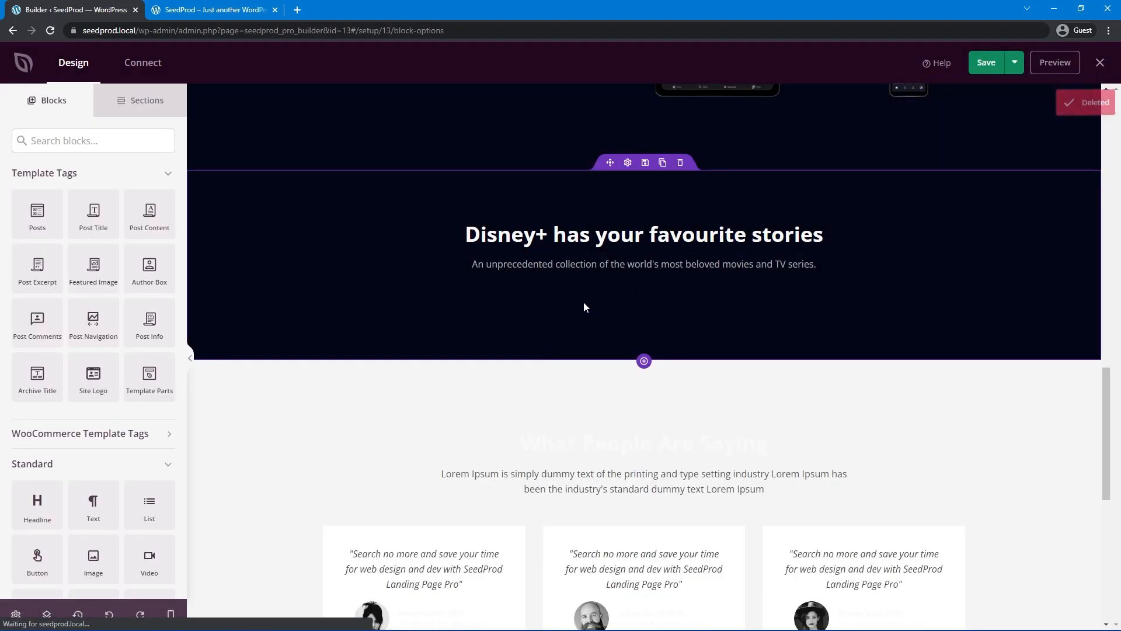
- Delete the leftover empty block below the "An unprecedented collection" text and add a three-column row in its place
{"action": "left_click", "coordinate": [675, 270]}
{"action": "left_click", "coordinate": [523, 348]}
{"action": "left_click", "coordinate": [67, 139]}
{"action": "type", "text": "colm"}
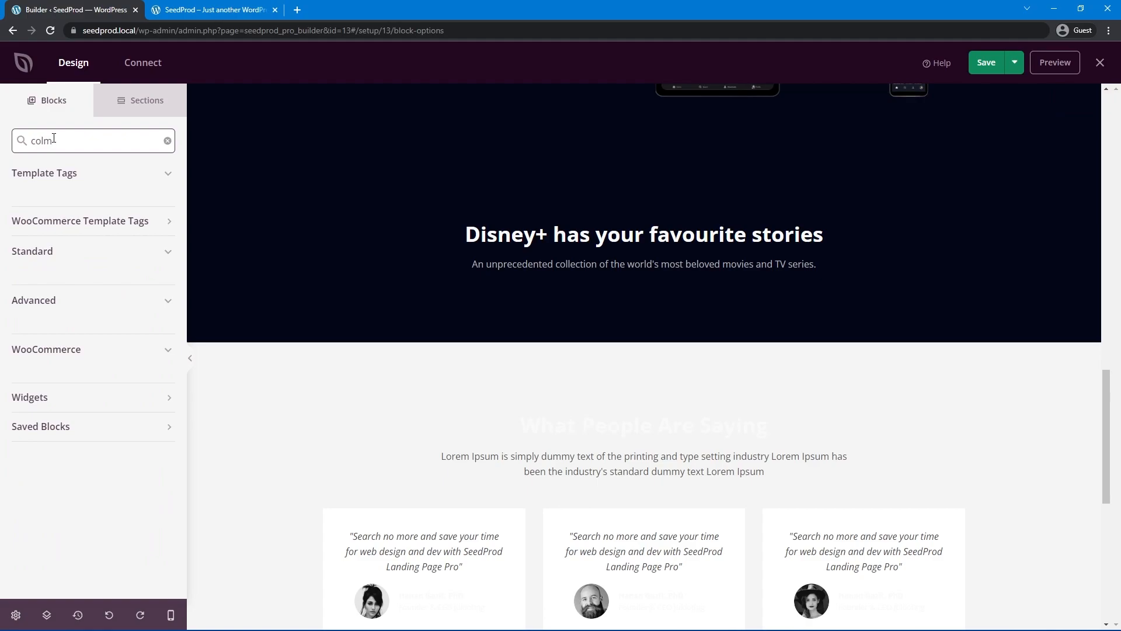
{"action": "key", "text": "BackSpace"}
{"action": "left_click_drag", "start_coordinate": [37, 292], "coordinate": [627, 297]}
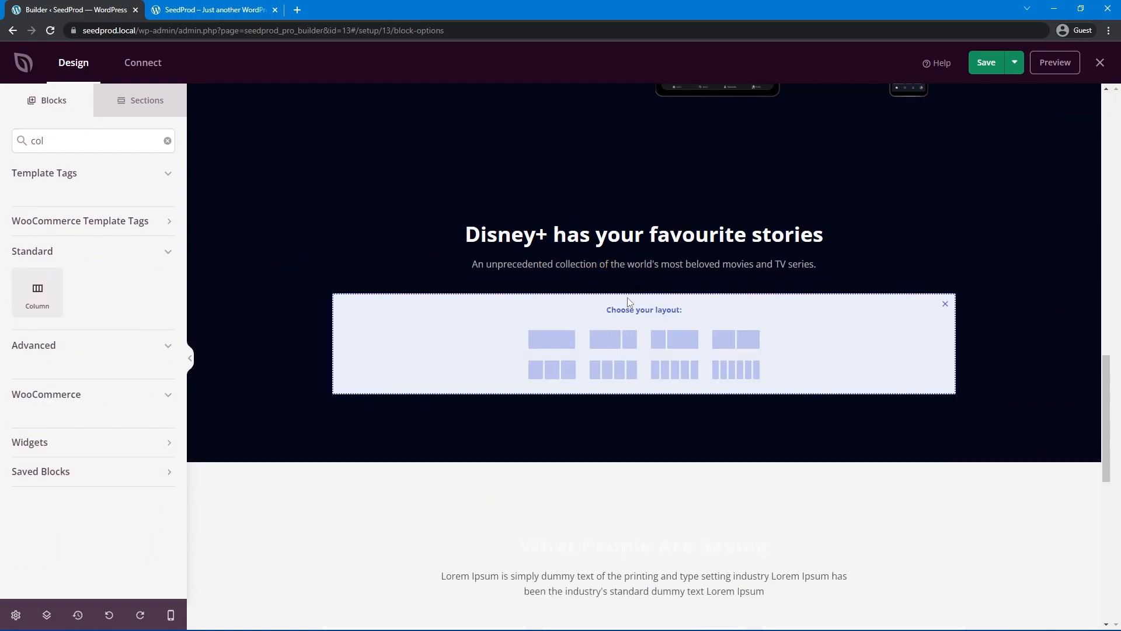
{"action": "left_click", "coordinate": [555, 372]}
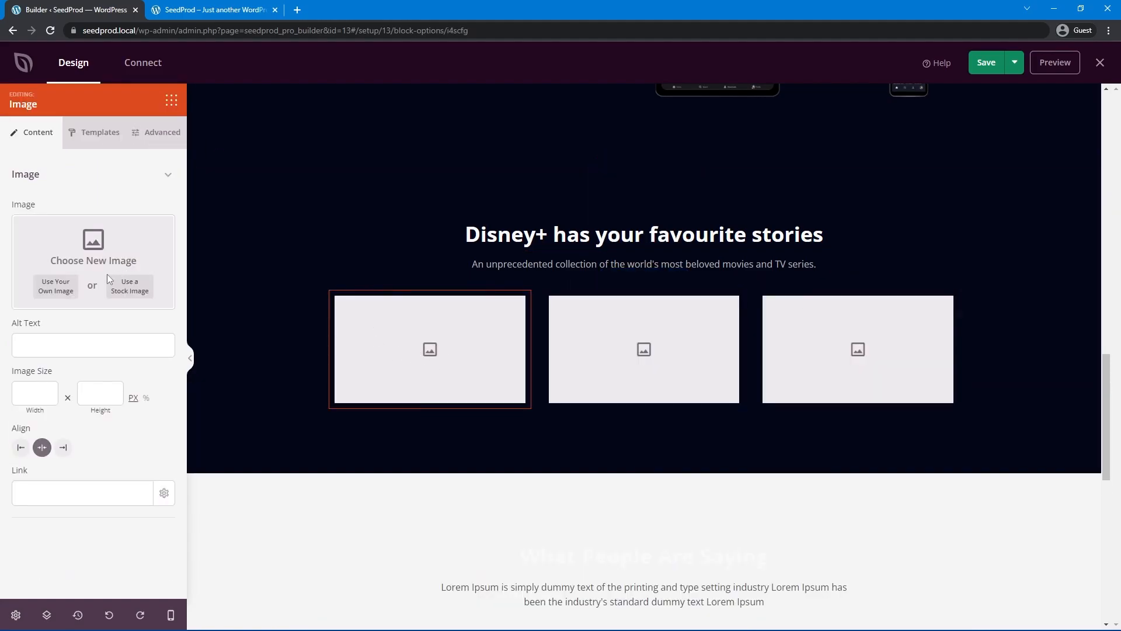
- Fill the three image blocks with The Mandalorian, WandaVision and The Falcon and the Winter Soldier pictures
{"action": "left_click", "coordinate": [58, 290]}
{"action": "left_click", "coordinate": [49, 99]}
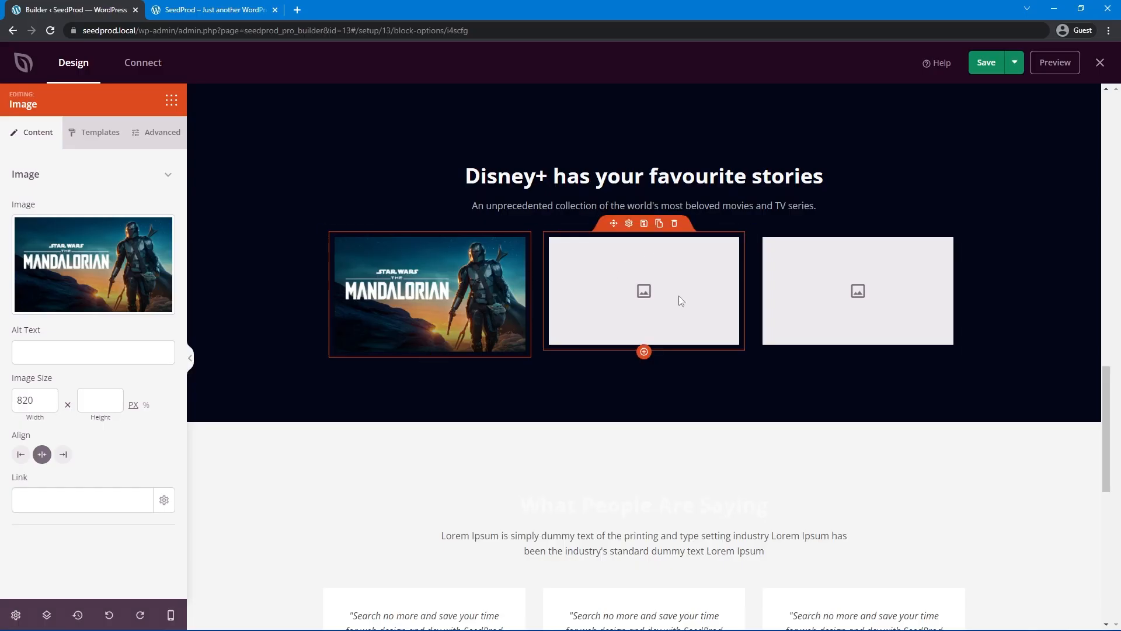
{"action": "left_click", "coordinate": [692, 308]}
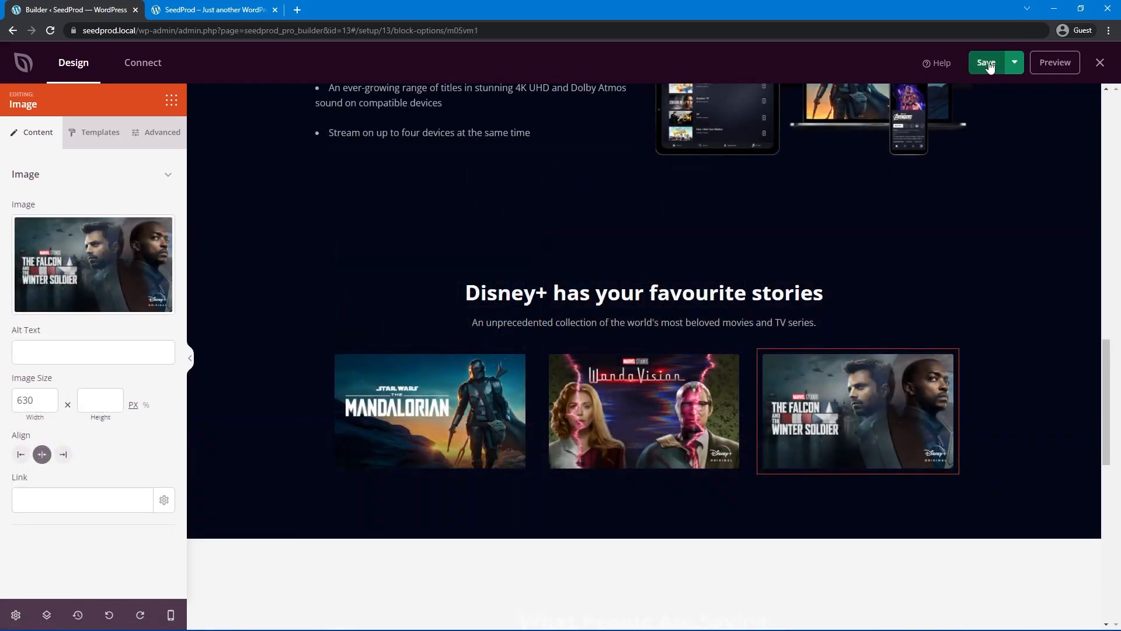
- Check the three favourite stories images on the live page
{"action": "left_click", "coordinate": [262, 14]}
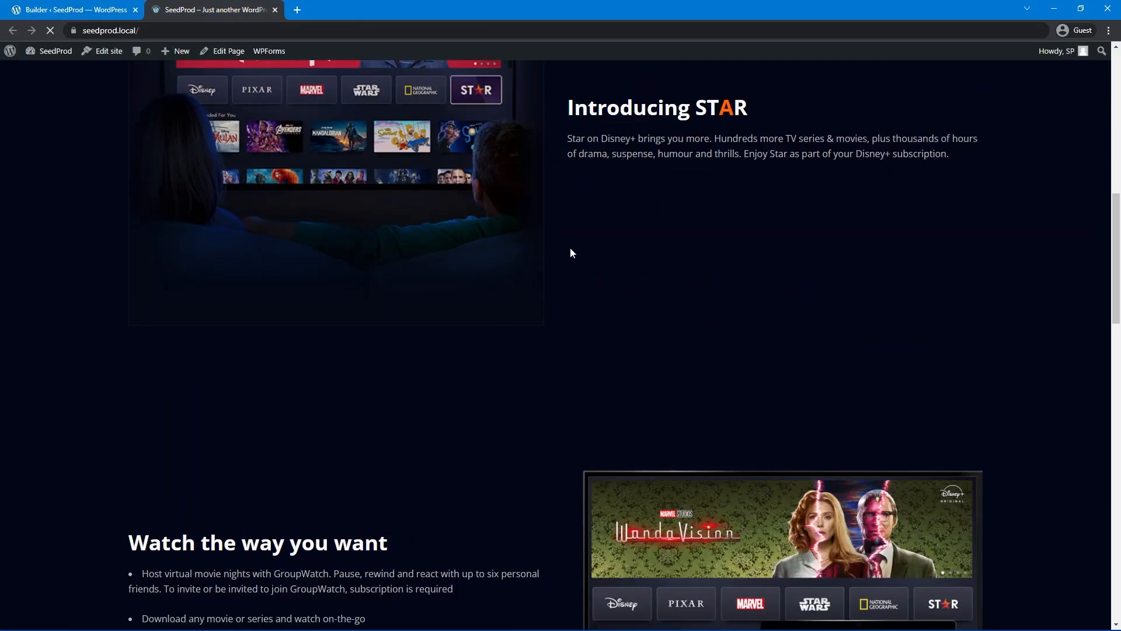
{"action": "scroll", "coordinate": [439, 199], "scroll_direction": "down", "scroll_amount": 9}
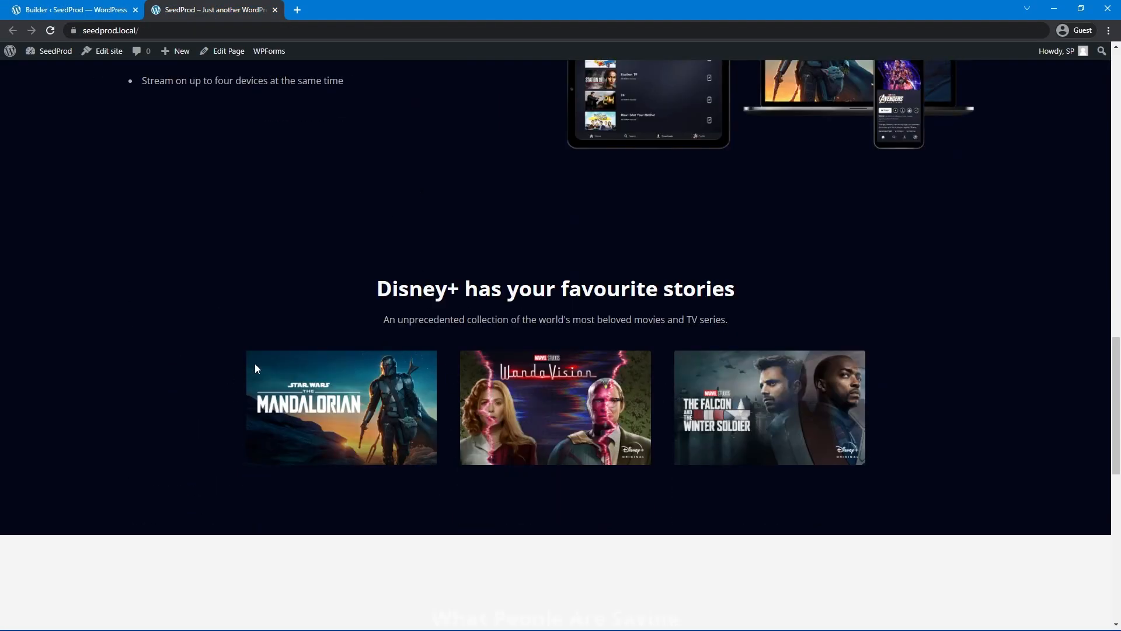
{"action": "scroll", "coordinate": [136, 197], "scroll_direction": "up", "scroll_amount": 1}
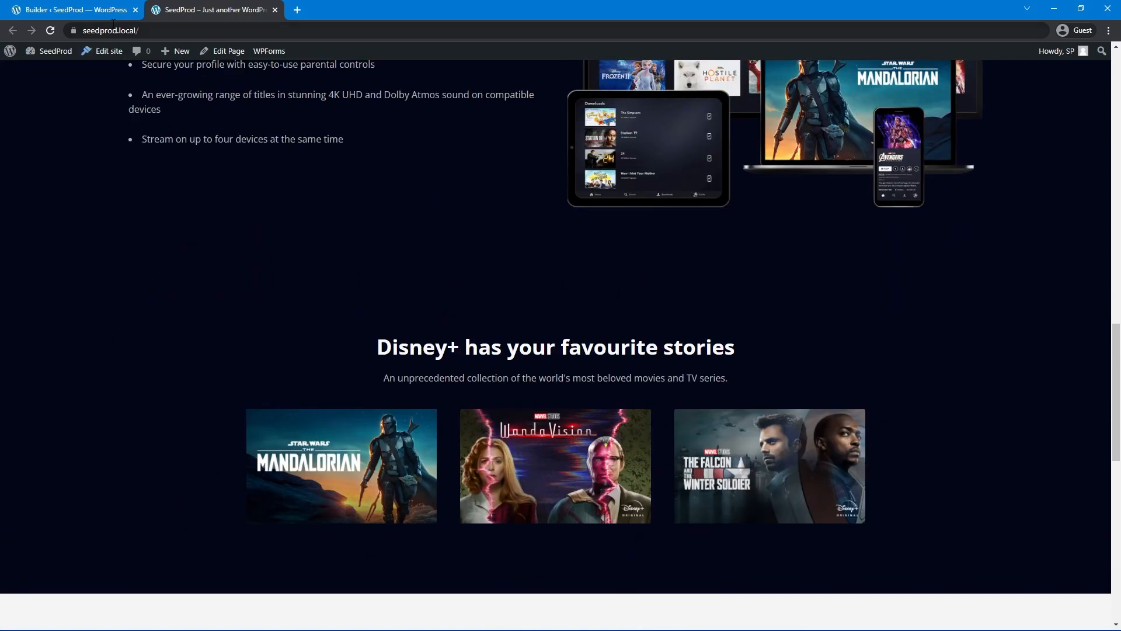
- Set the width of the row holding the three show images to Full Screen
{"action": "left_click", "coordinate": [96, 9]}
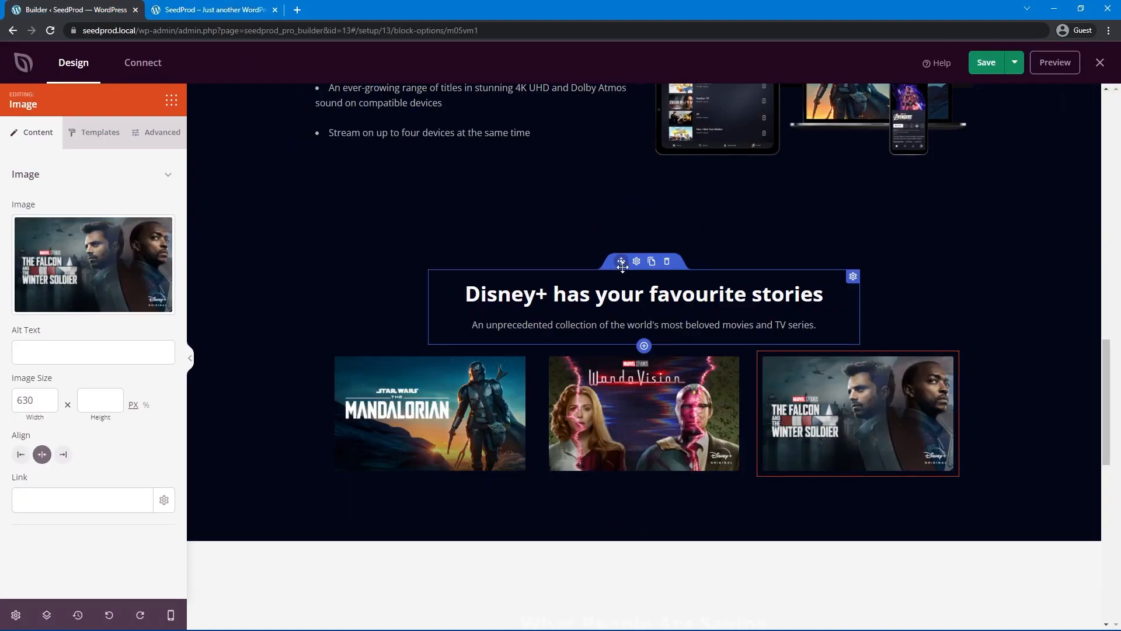
{"action": "left_click", "coordinate": [601, 355]}
{"action": "left_click", "coordinate": [68, 402]}
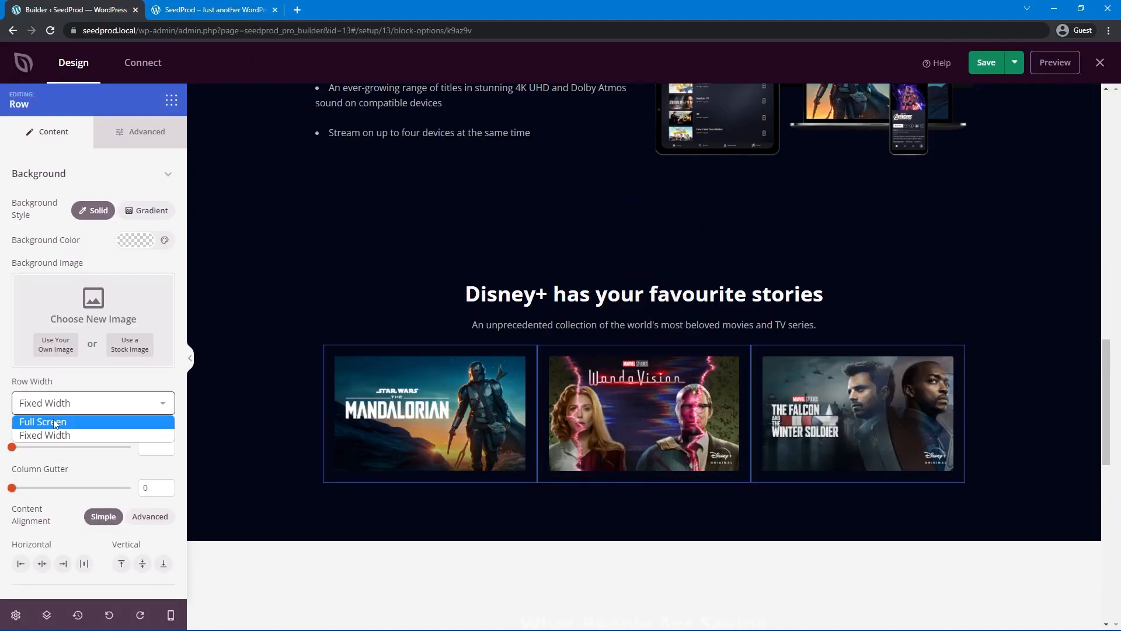
{"action": "left_click", "coordinate": [56, 422]}
- Set the right and left padding of the three-image row to 200
{"action": "left_click", "coordinate": [134, 136]}
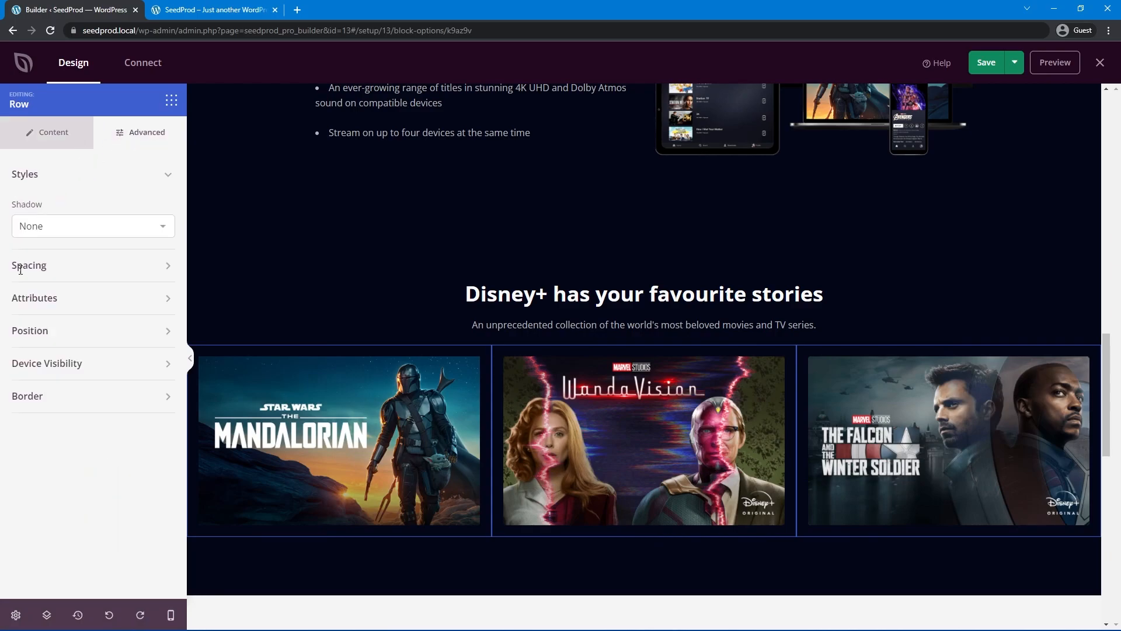
{"action": "left_click", "coordinate": [56, 269]}
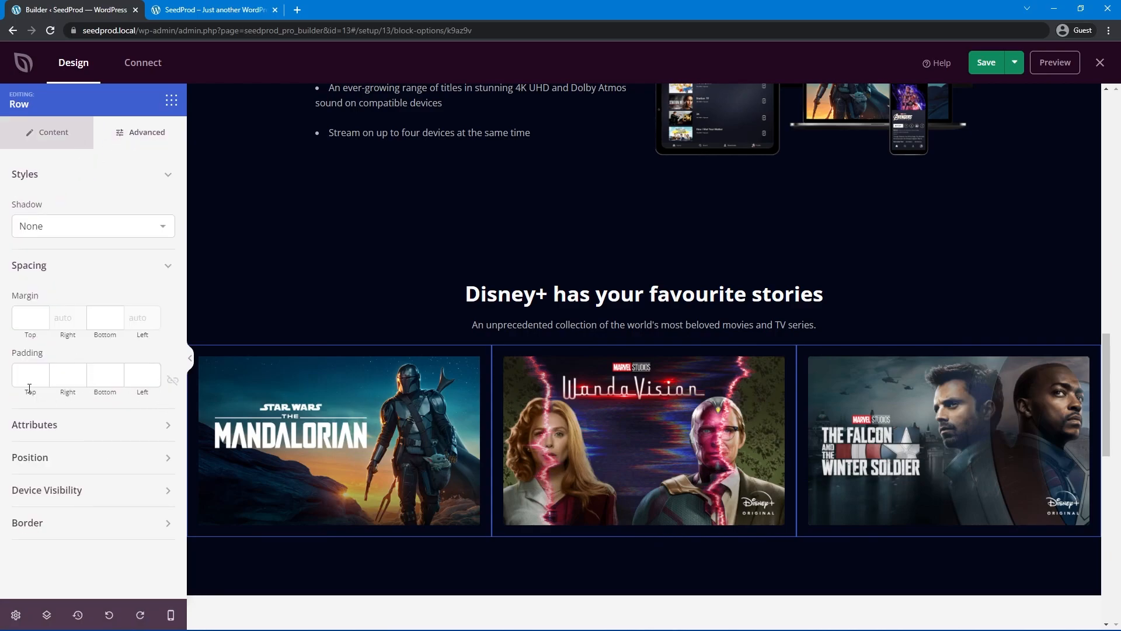
{"action": "type", "text": "200"}
{"action": "key", "text": "Tab"}
{"action": "key", "text": "Tab"}
{"action": "type", "text": "200"}
- Duplicate the image row twice and fill the copies with Avengers Endgame, Hamilton, Soul, Frozen II, Own the Room and The Mighty Ducks images
{"action": "left_click", "coordinate": [659, 337]}
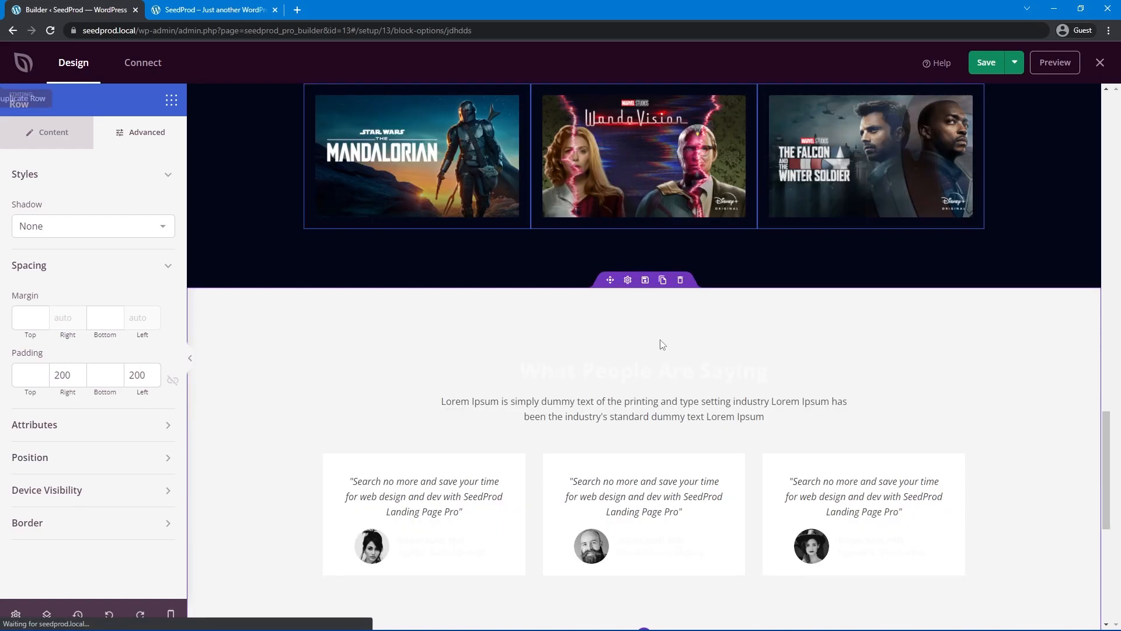
{"action": "left_click", "coordinate": [660, 258]}
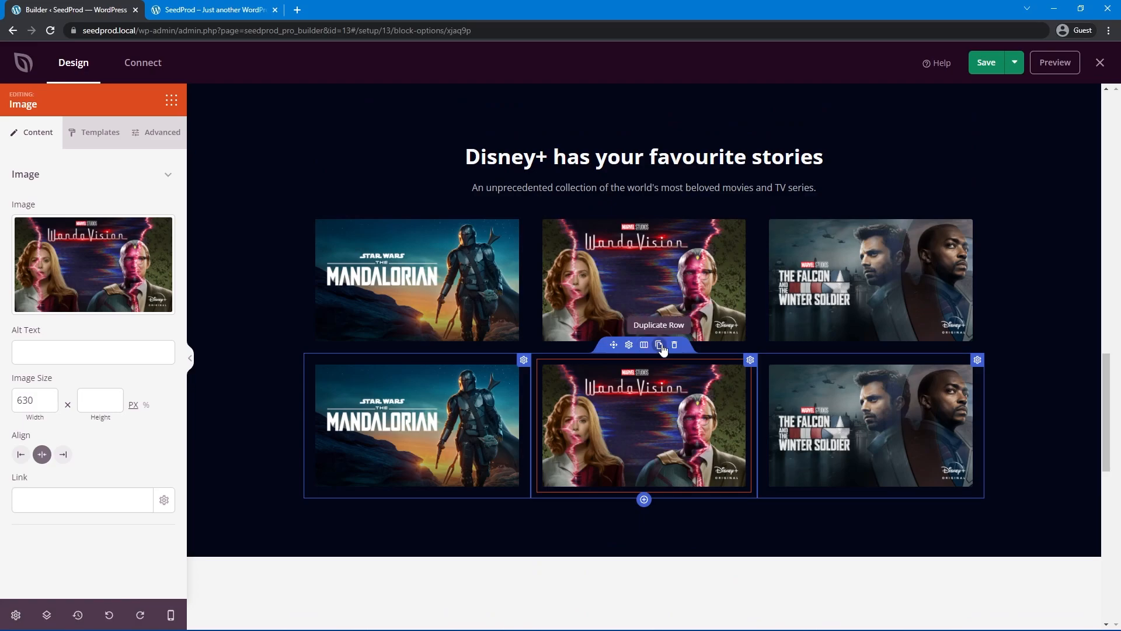
{"action": "left_click", "coordinate": [660, 345]}
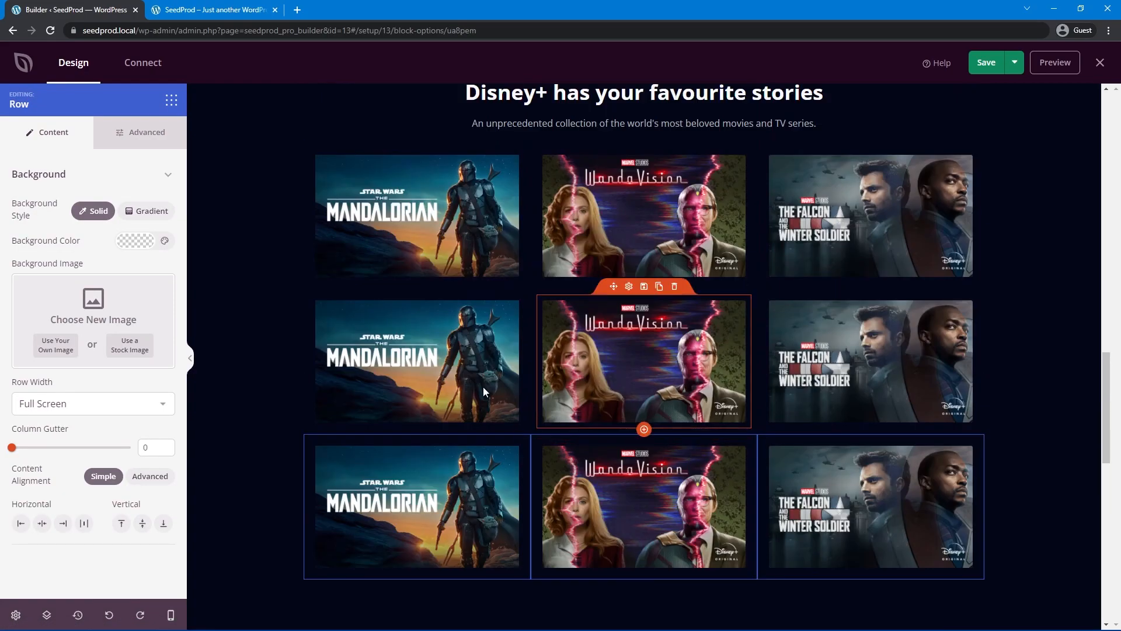
{"action": "left_click", "coordinate": [455, 362]}
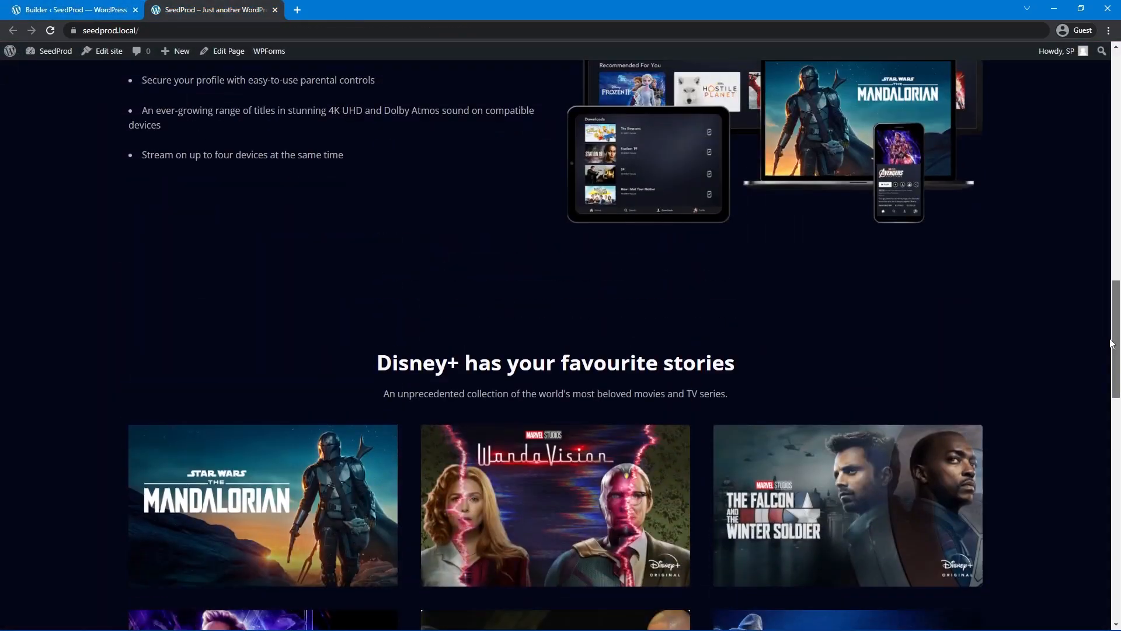
- Review the nine-image favourite stories grid on the live page
{"action": "scroll", "coordinate": [1117, 431], "scroll_direction": "down", "scroll_amount": 8}
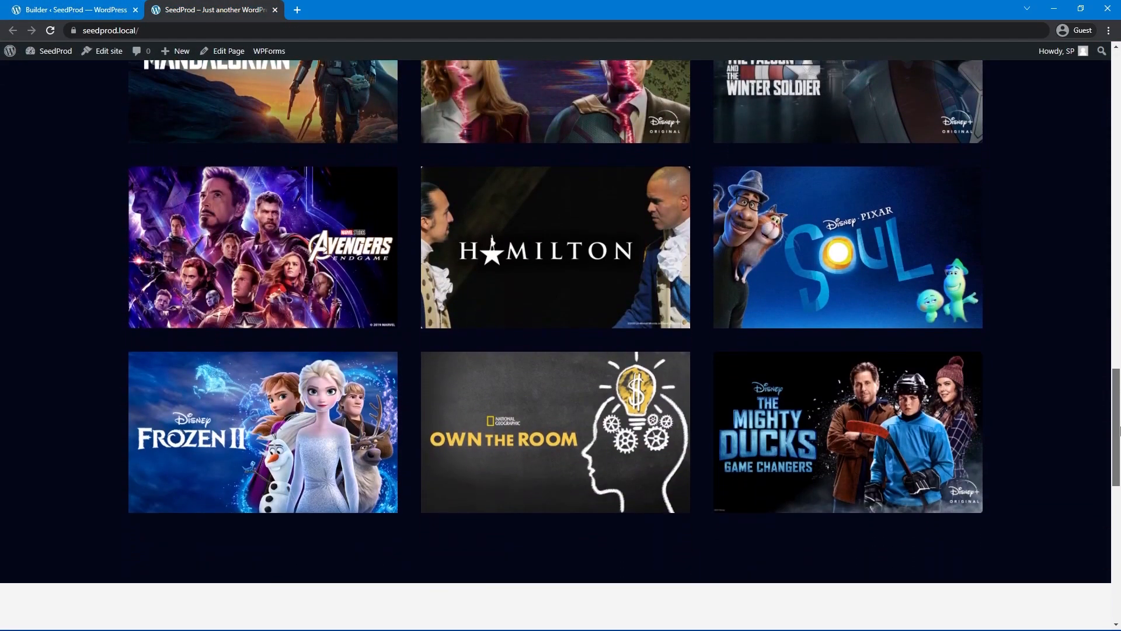
{"action": "left_click_drag", "start_coordinate": [1120, 427], "coordinate": [1119, 388]}
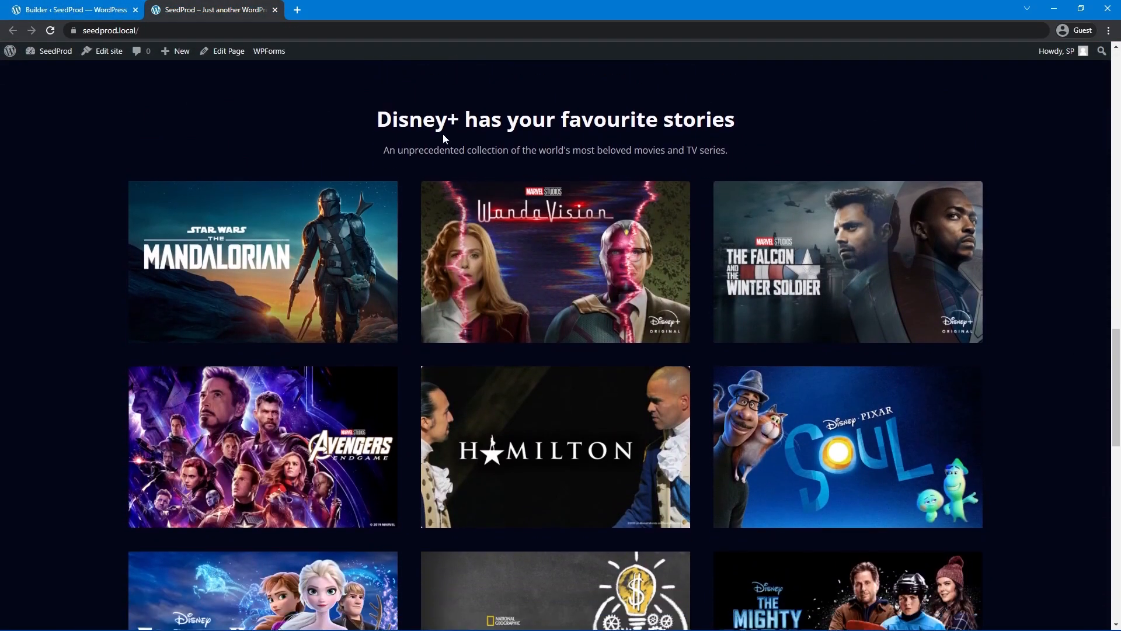
{"action": "scroll", "coordinate": [786, 153], "scroll_direction": "down", "scroll_amount": 4}
{"action": "scroll", "coordinate": [603, 366], "scroll_direction": "up", "scroll_amount": 2}
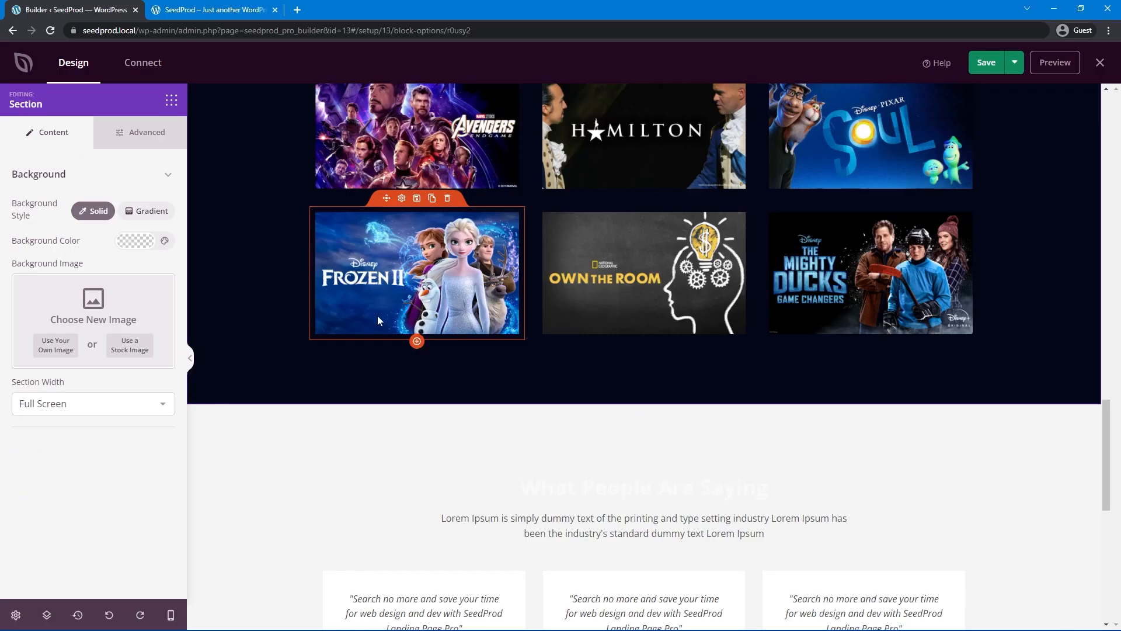
- Delete the "What People Are Saying" testimonials section below the favourite stories grid
{"action": "scroll", "coordinate": [651, 401], "scroll_direction": "down", "scroll_amount": 3}
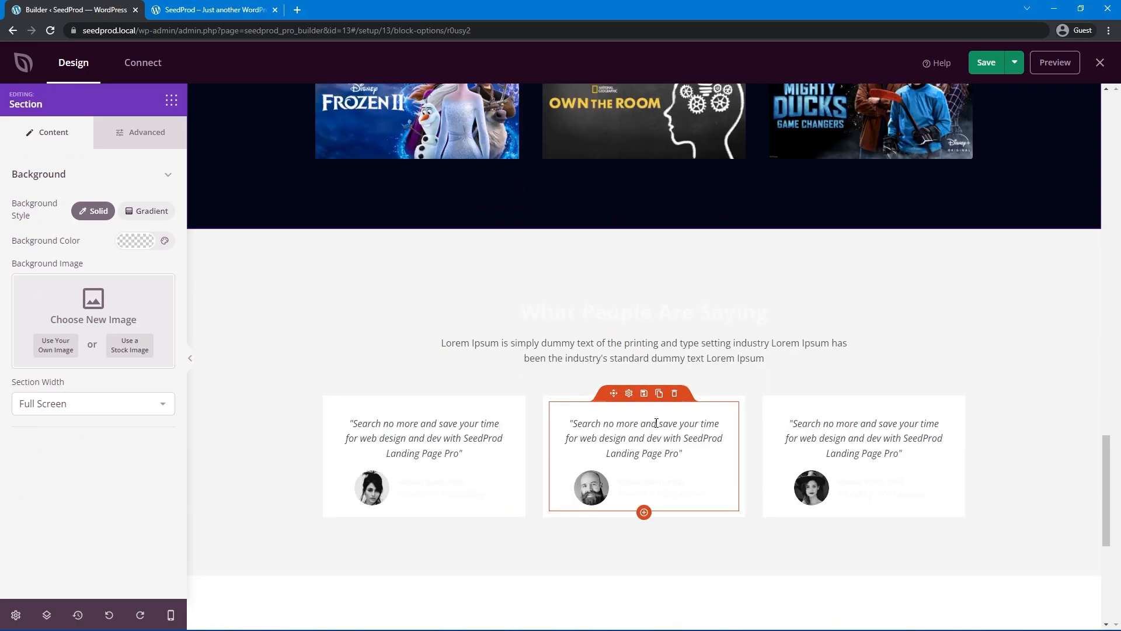
{"action": "left_click", "coordinate": [680, 222]}
{"action": "left_click", "coordinate": [523, 349]}
- Delete the "Frequently Asked Questions and Resources" headline and the Lorem Ipsum text beneath it
{"action": "scroll", "coordinate": [616, 346], "scroll_direction": "up", "scroll_amount": 1}
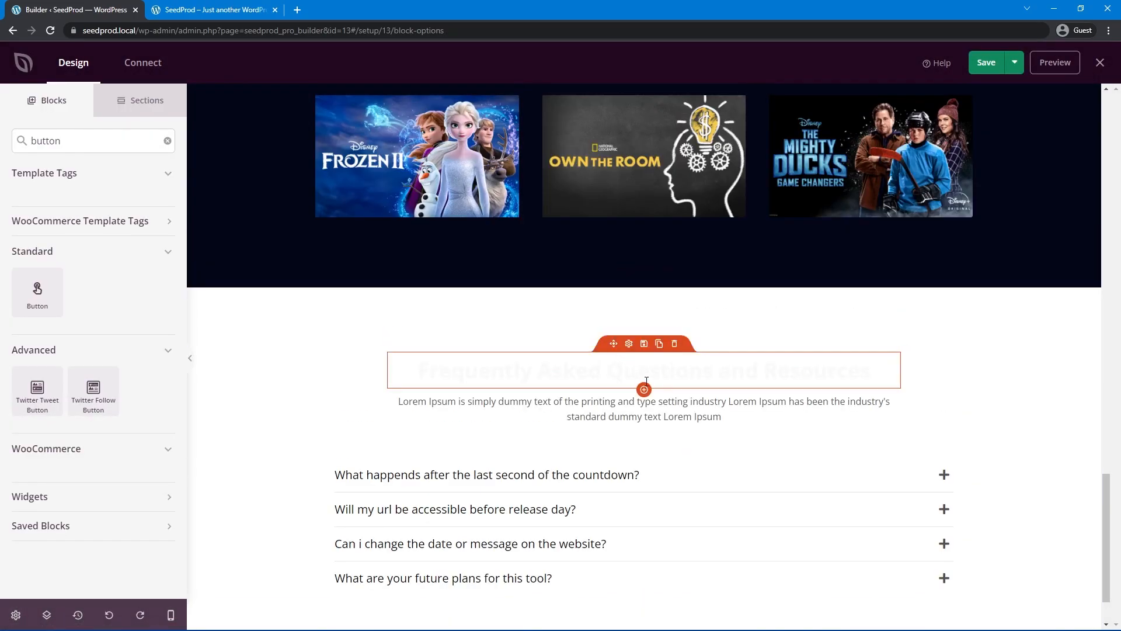
{"action": "left_click", "coordinate": [675, 346]}
{"action": "left_click", "coordinate": [524, 349]}
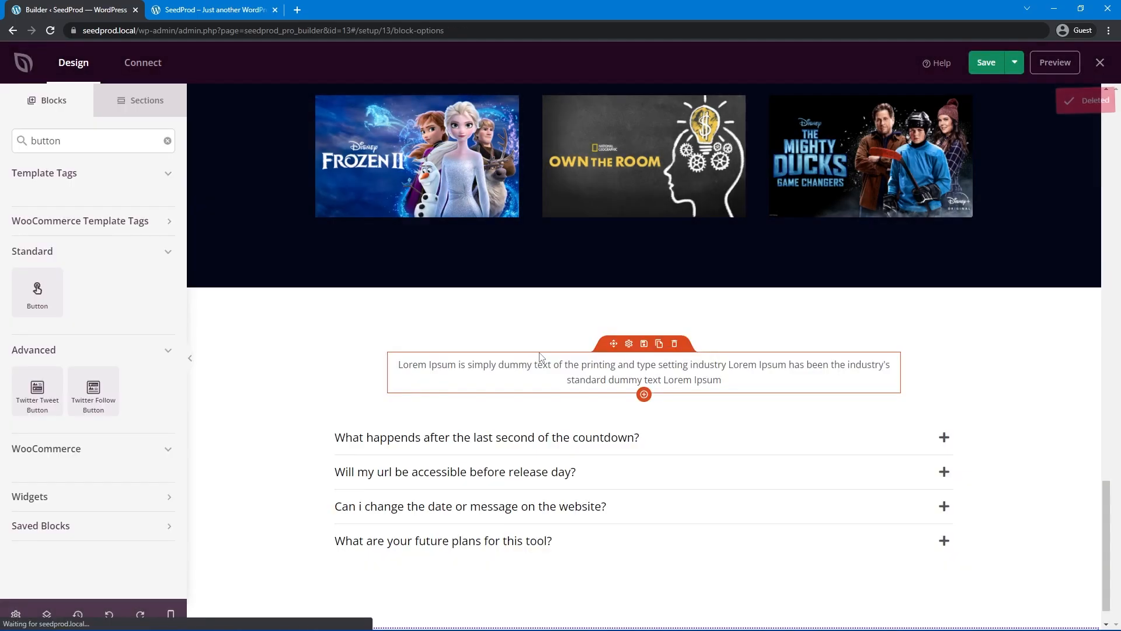
{"action": "left_click", "coordinate": [676, 344]}
{"action": "left_click", "coordinate": [571, 352]}
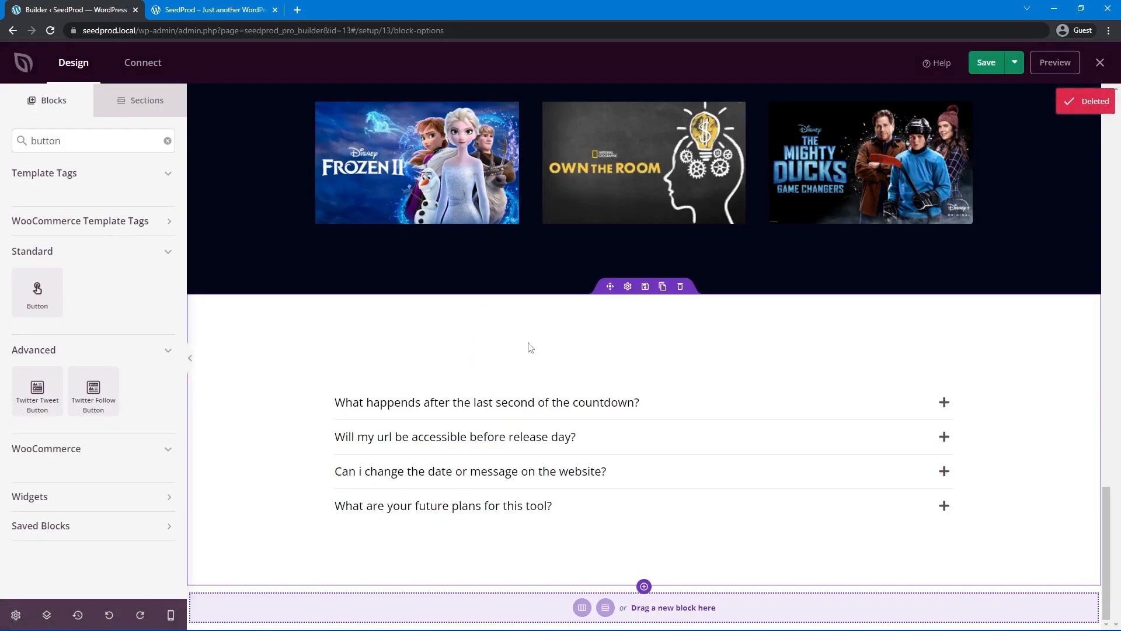
- Delete the spacer above the FAQ accordion and the empty row that contained it
{"action": "left_click", "coordinate": [667, 344]}
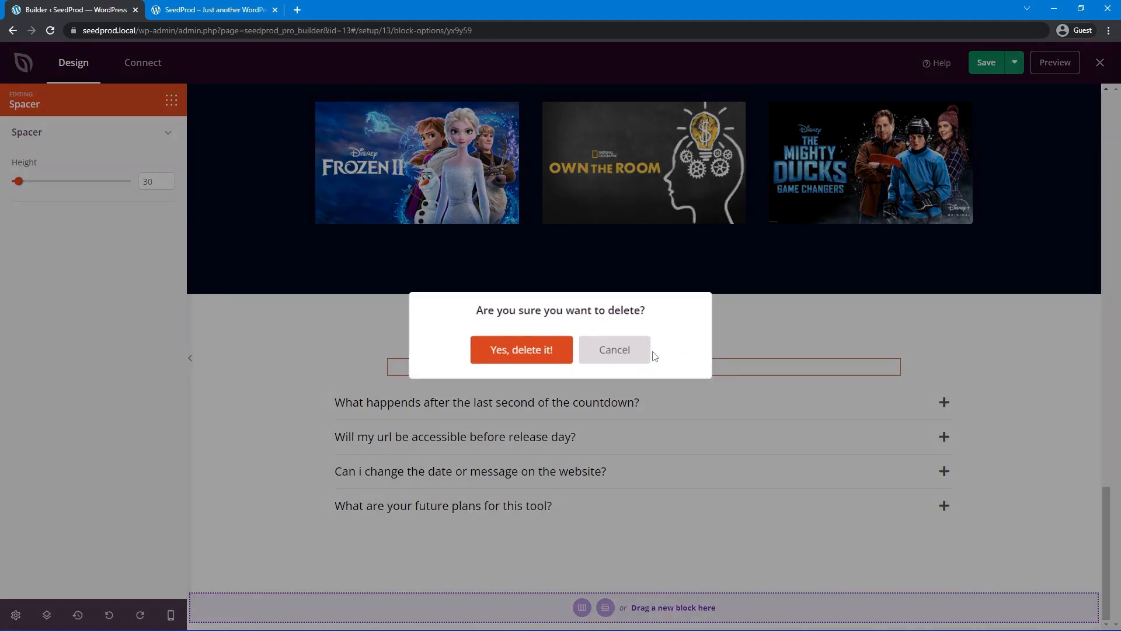
{"action": "left_click", "coordinate": [520, 350]}
{"action": "left_click", "coordinate": [459, 470]}
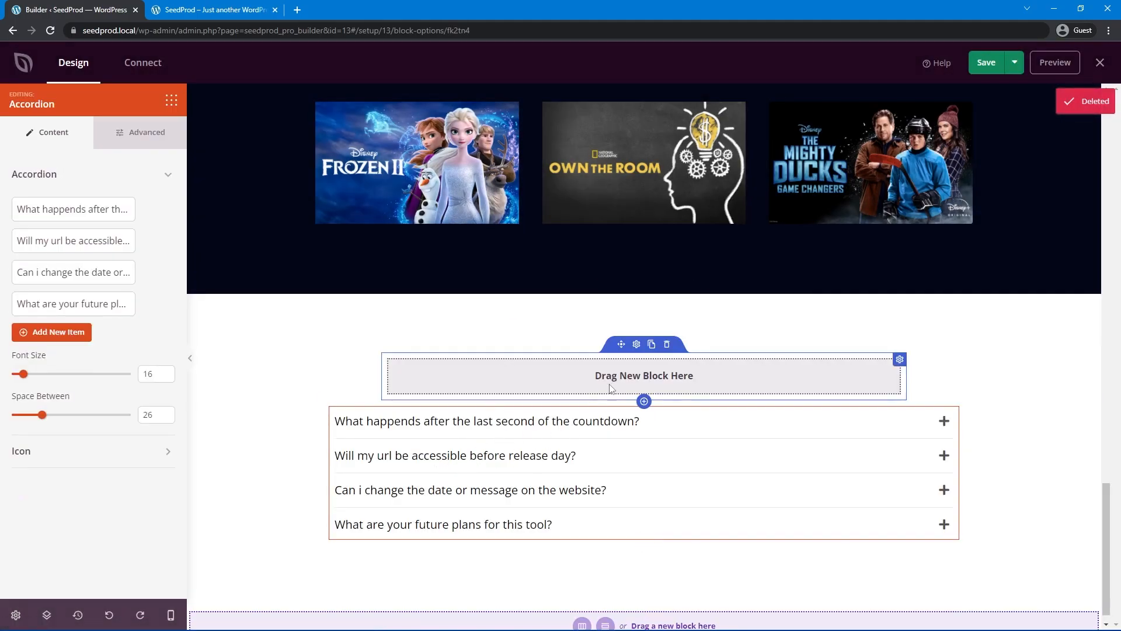
{"action": "left_click", "coordinate": [668, 345]}
{"action": "left_click", "coordinate": [559, 356]}
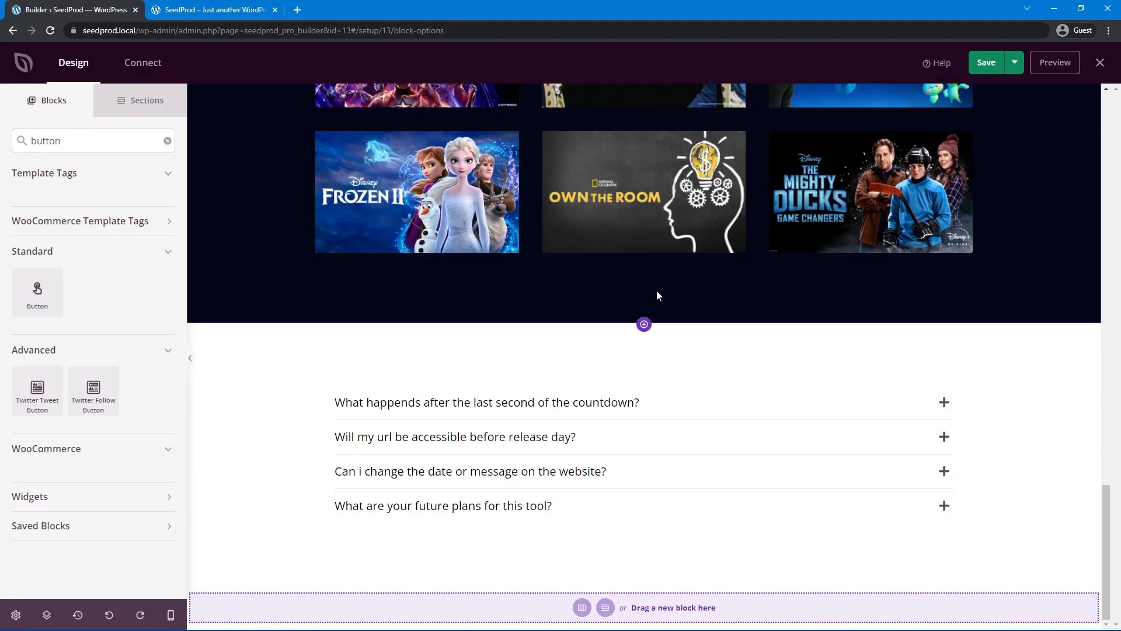
- Add a single-column section between the favourite stories grid and the FAQ accordion
{"action": "left_click", "coordinate": [643, 326]}
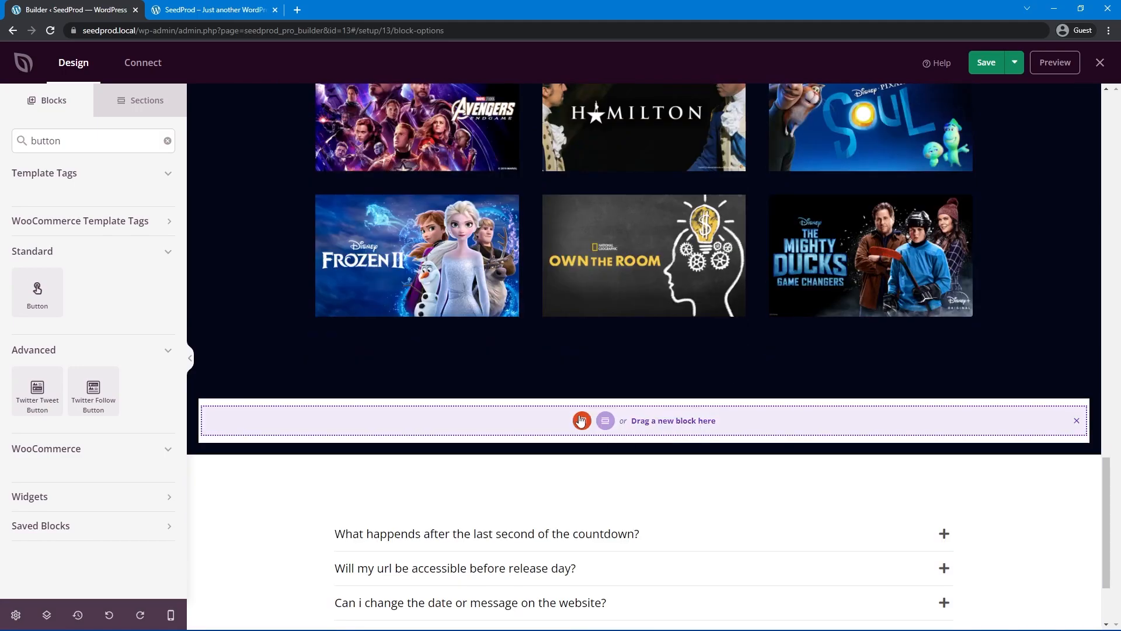
{"action": "left_click", "coordinate": [580, 418]}
{"action": "left_click", "coordinate": [541, 392]}
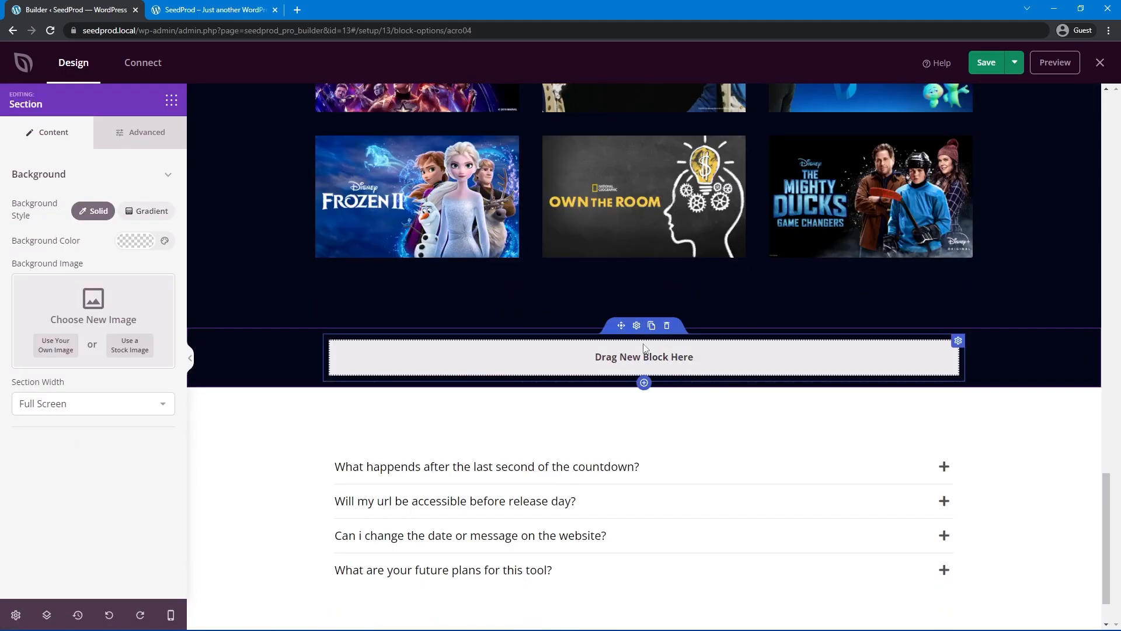
- Place a button block in the new section and label it "SIGN UP NOW"
{"action": "left_click", "coordinate": [171, 102]}
{"action": "left_click_drag", "start_coordinate": [52, 301], "coordinate": [654, 347]}
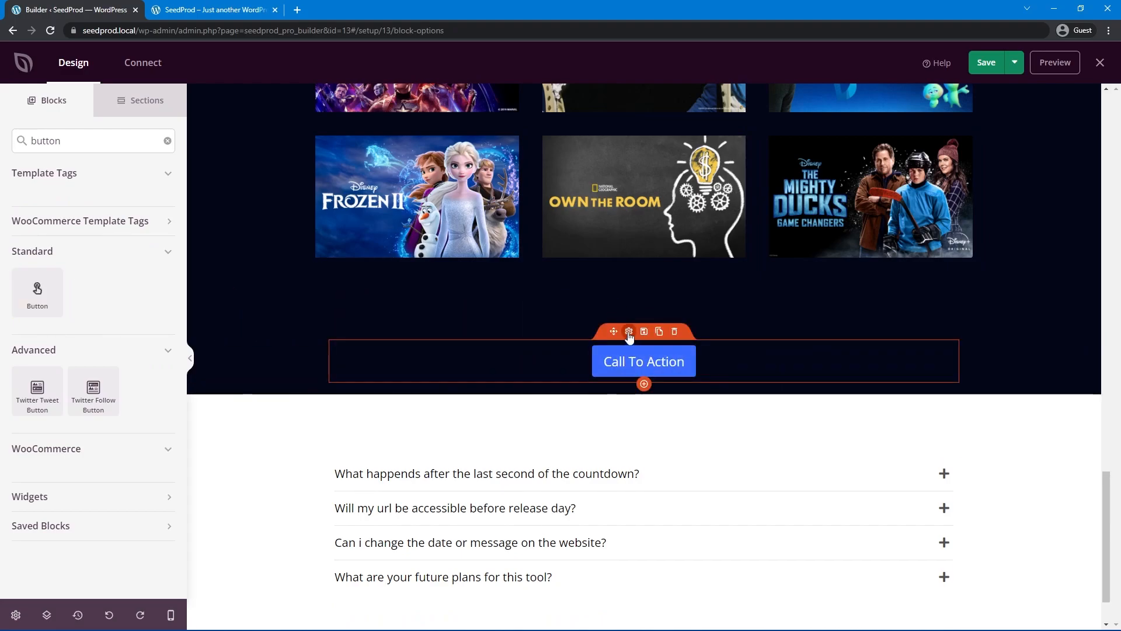
{"action": "left_click", "coordinate": [628, 332]}
{"action": "left_click_drag", "start_coordinate": [74, 281], "coordinate": [2, 254]}
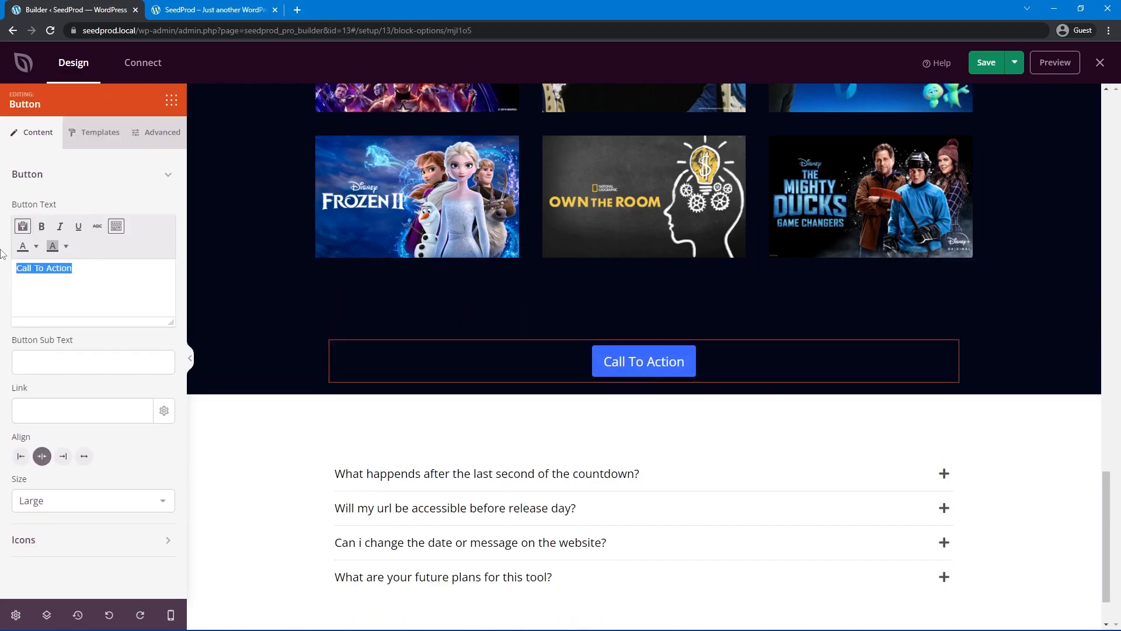
{"action": "type", "text": "SIGN UP NOW"}
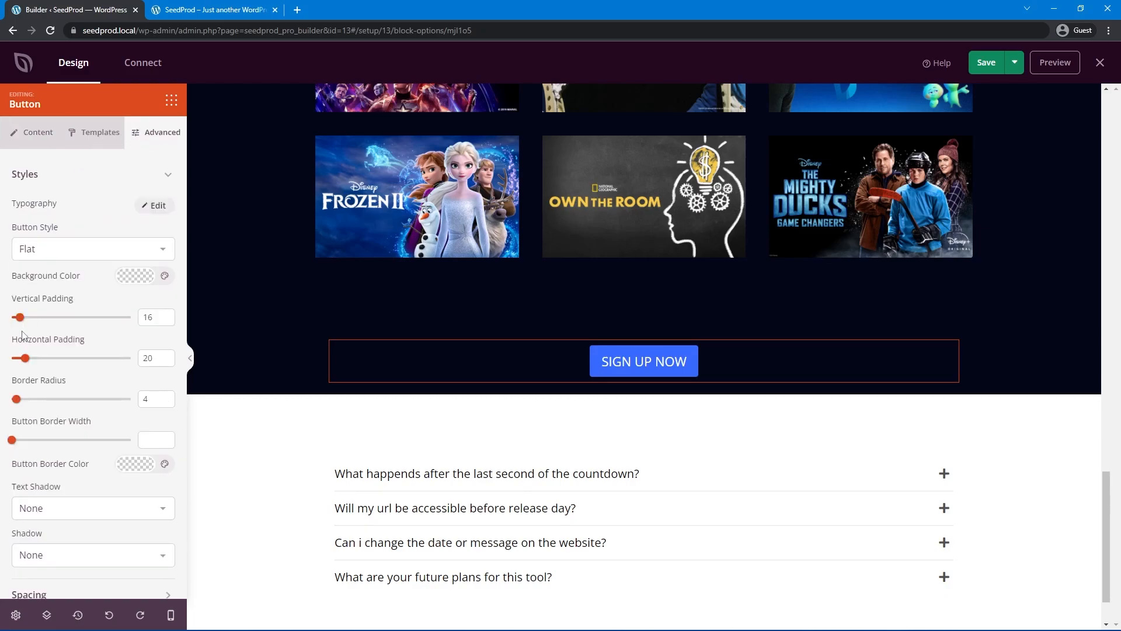
- Set the "SIGN UP NOW" button's horizontal padding to 100 and its top and bottom spacing padding to 100 each
{"action": "left_click_drag", "start_coordinate": [25, 360], "coordinate": [138, 362]}
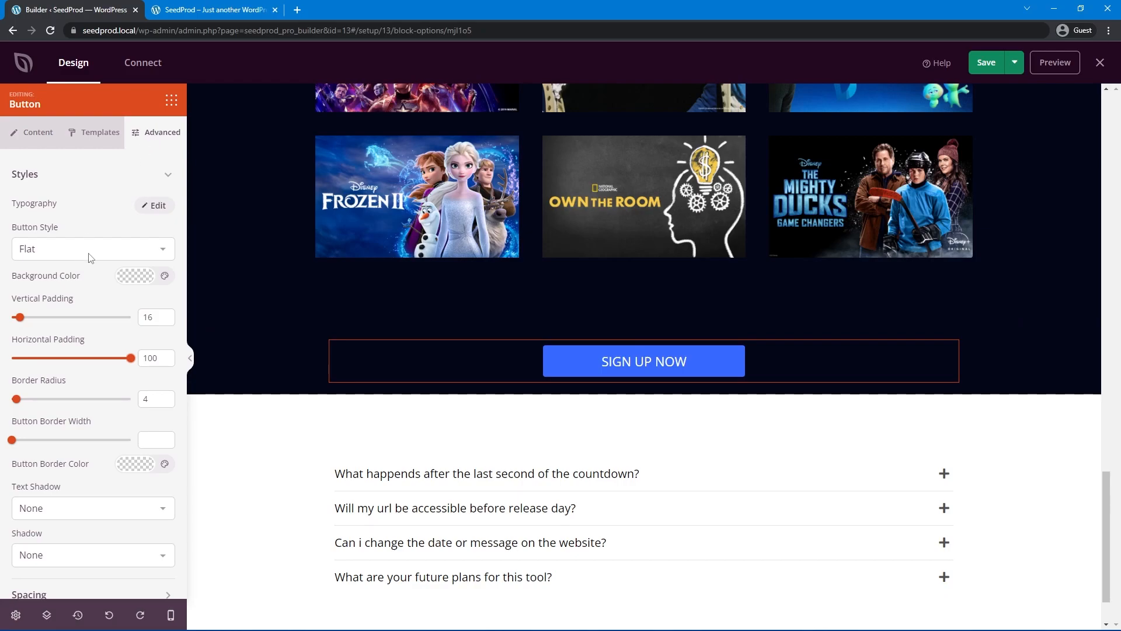
{"action": "left_click", "coordinate": [107, 178]}
{"action": "left_click", "coordinate": [49, 209]}
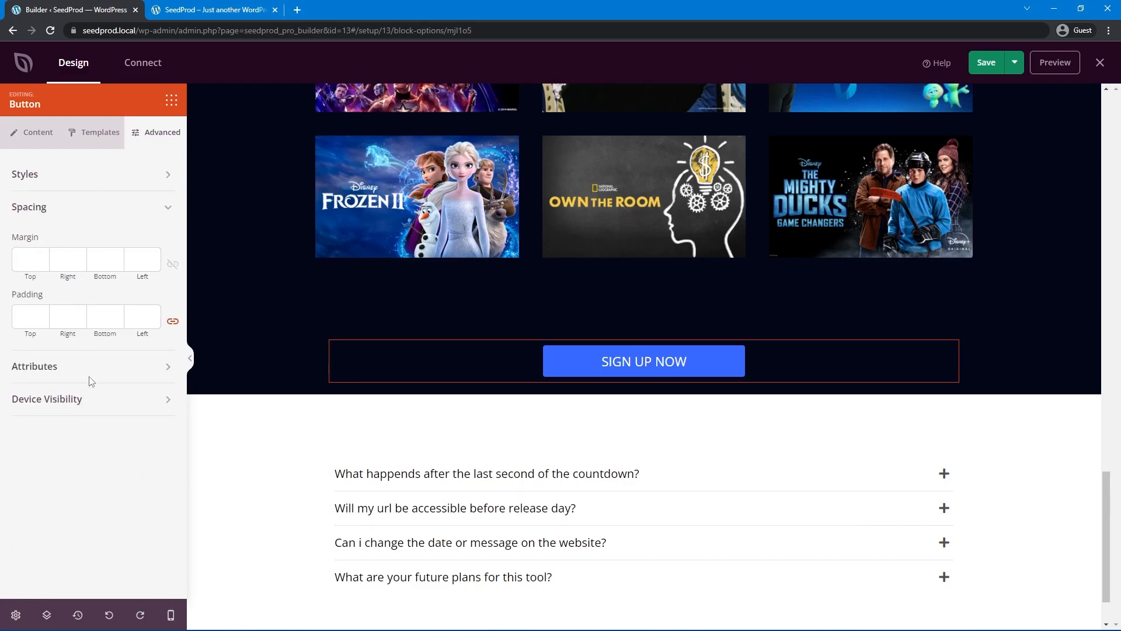
{"action": "type", "text": "100"}
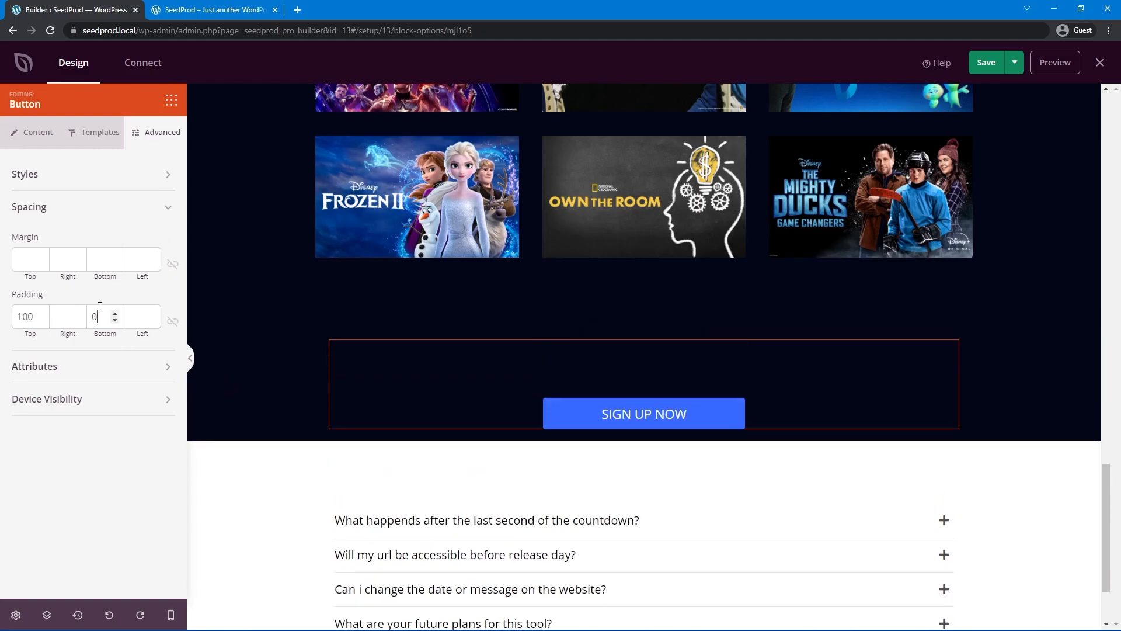
{"action": "left_click_drag", "start_coordinate": [99, 316], "coordinate": [71, 317]}
{"action": "type", "text": "100"}
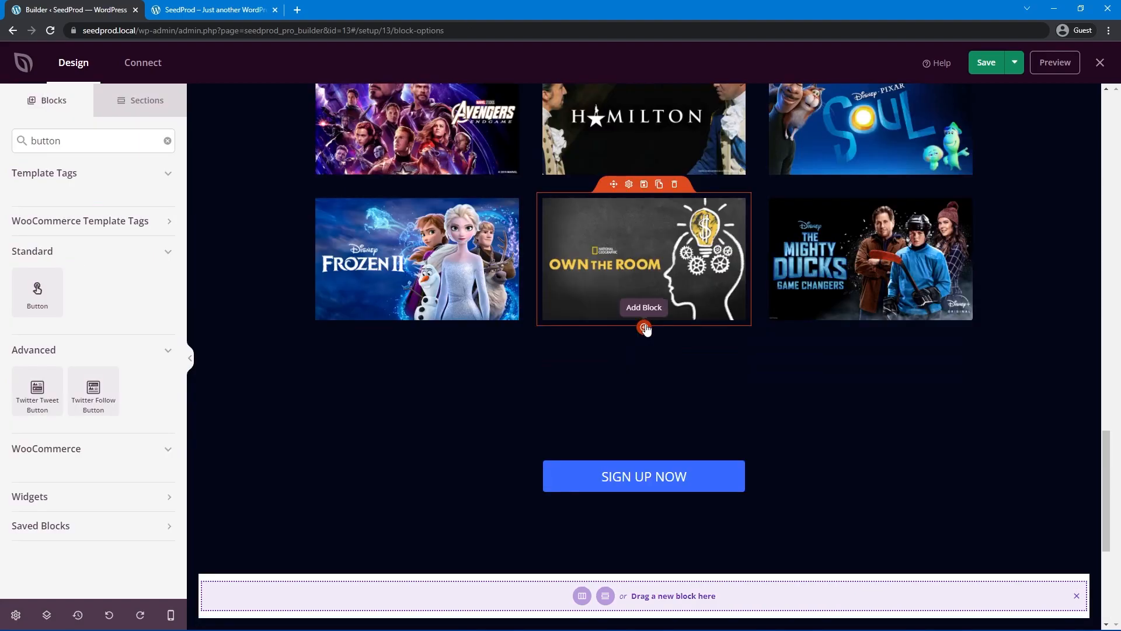
- Add a single-column section below the "SIGN UP NOW" button and place the headline "Available on your favourite devices" in it
{"action": "left_click", "coordinate": [644, 329]}
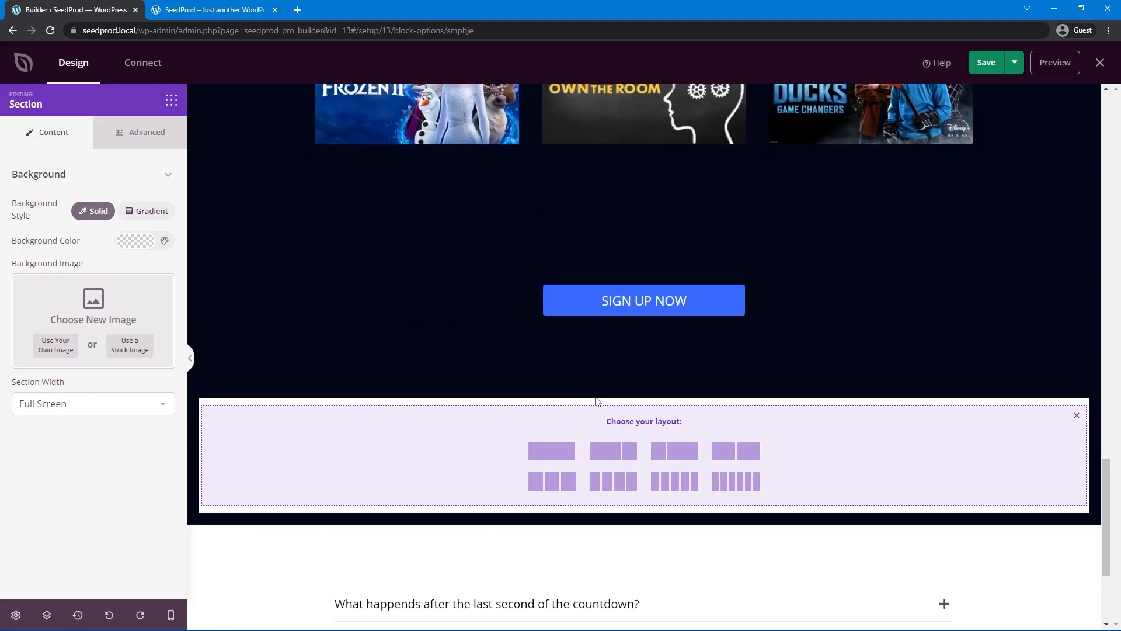
{"action": "left_click", "coordinate": [549, 459]}
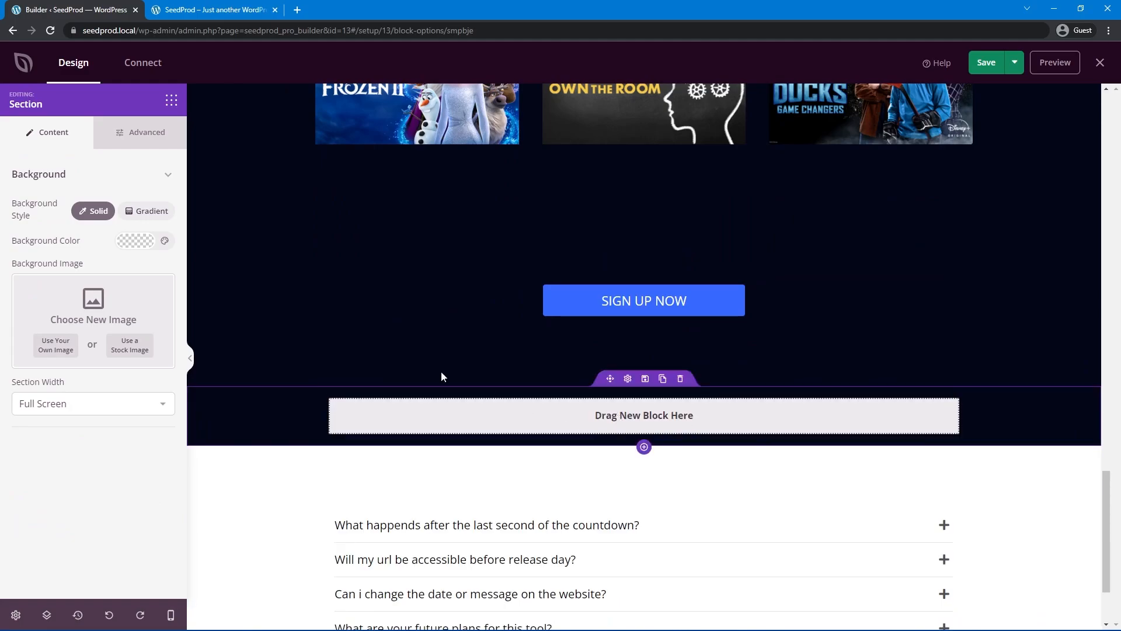
{"action": "left_click", "coordinate": [170, 101]}
{"action": "double_click", "coordinate": [46, 141]}
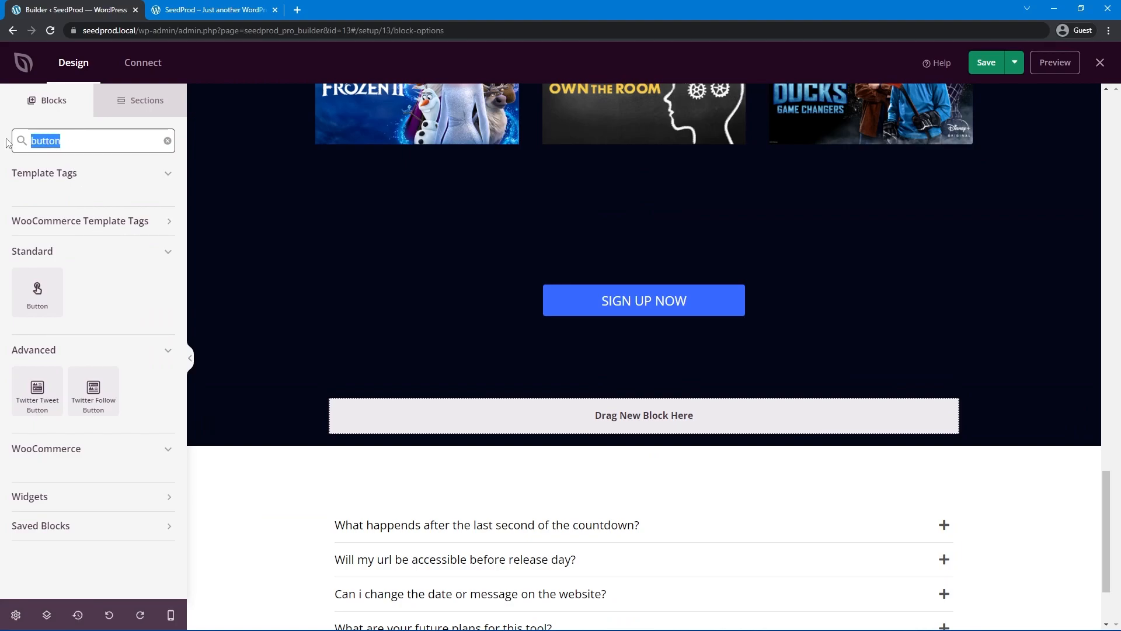
{"action": "key", "text": "BackSpace"}
{"action": "scroll", "coordinate": [93, 263], "scroll_direction": "down", "scroll_amount": 2}
{"action": "left_click_drag", "start_coordinate": [41, 385], "coordinate": [630, 425]}
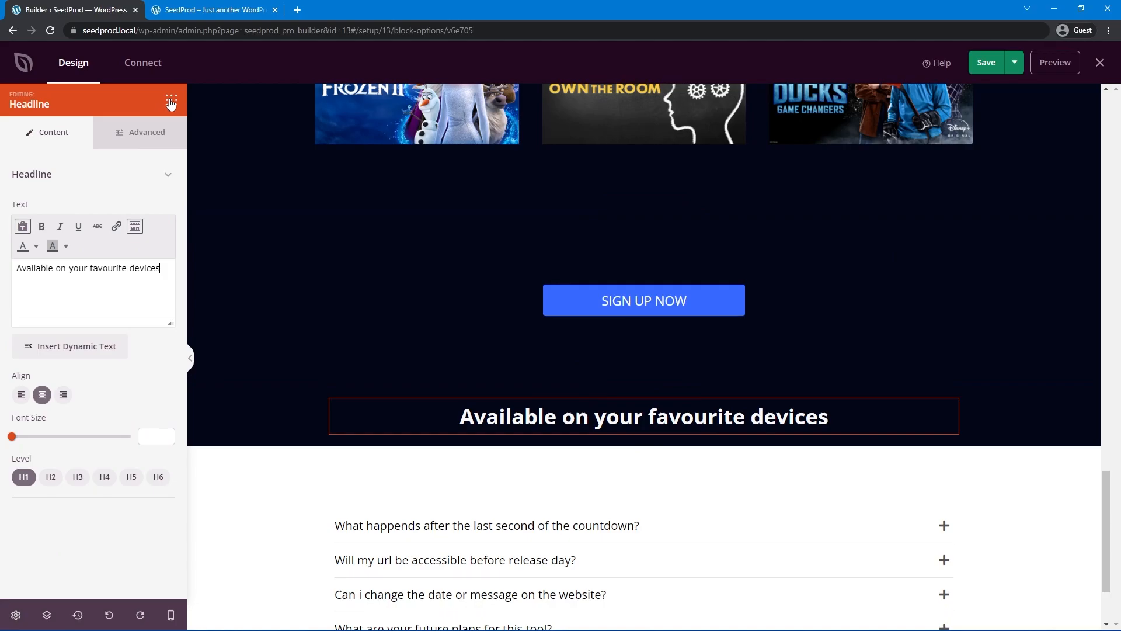
- Add a four-column row beneath the "Available on your favourite devices" headline
{"action": "left_click", "coordinate": [171, 101]}
{"action": "left_click", "coordinate": [104, 141]}
{"action": "type", "text": "col"}
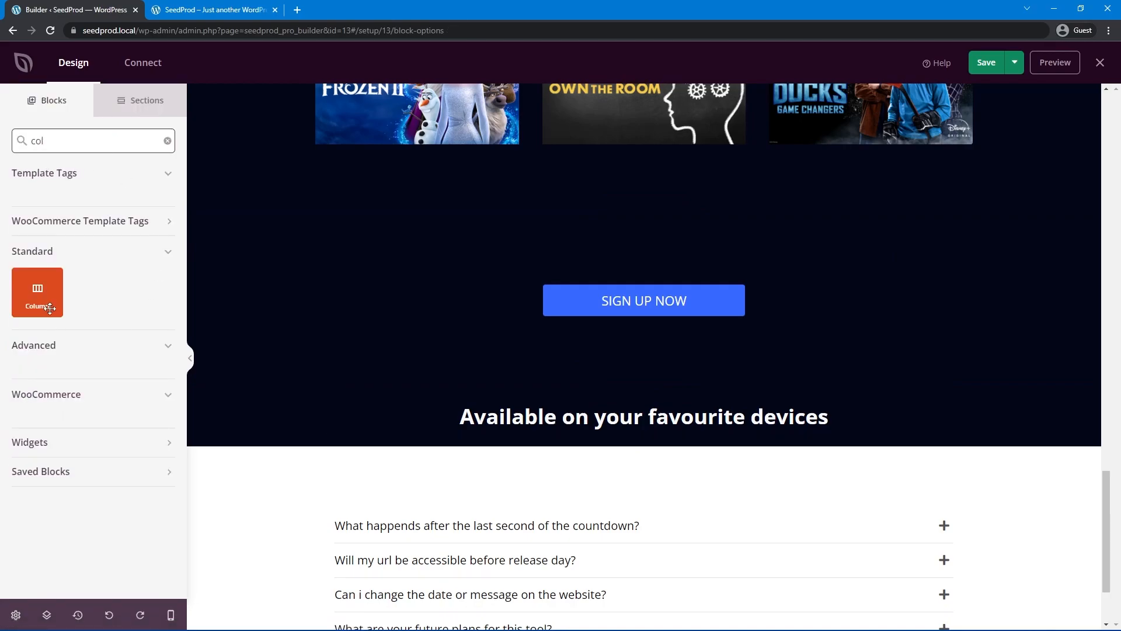
{"action": "left_click_drag", "start_coordinate": [37, 292], "coordinate": [694, 464]}
{"action": "left_click", "coordinate": [623, 532]}
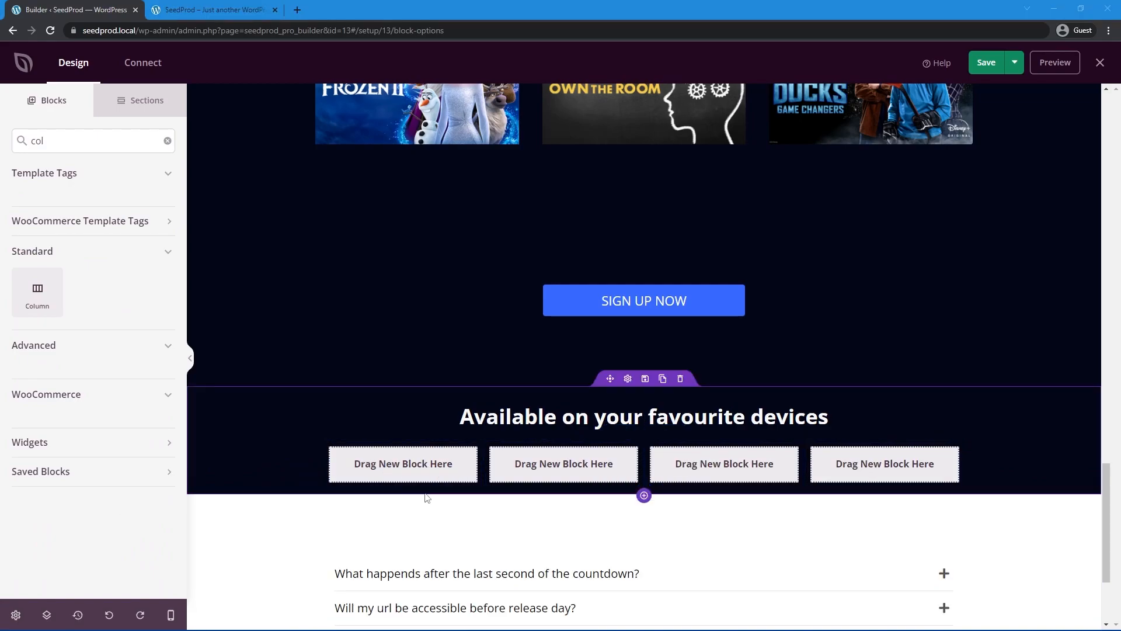
- Add an image block to the first column of the devices row and upload the TV icon as its picture
{"action": "left_click_drag", "start_coordinate": [112, 141], "coordinate": [3, 145]}
{"action": "type", "text": "image"}
{"action": "left_click_drag", "start_coordinate": [37, 342], "coordinate": [416, 504]}
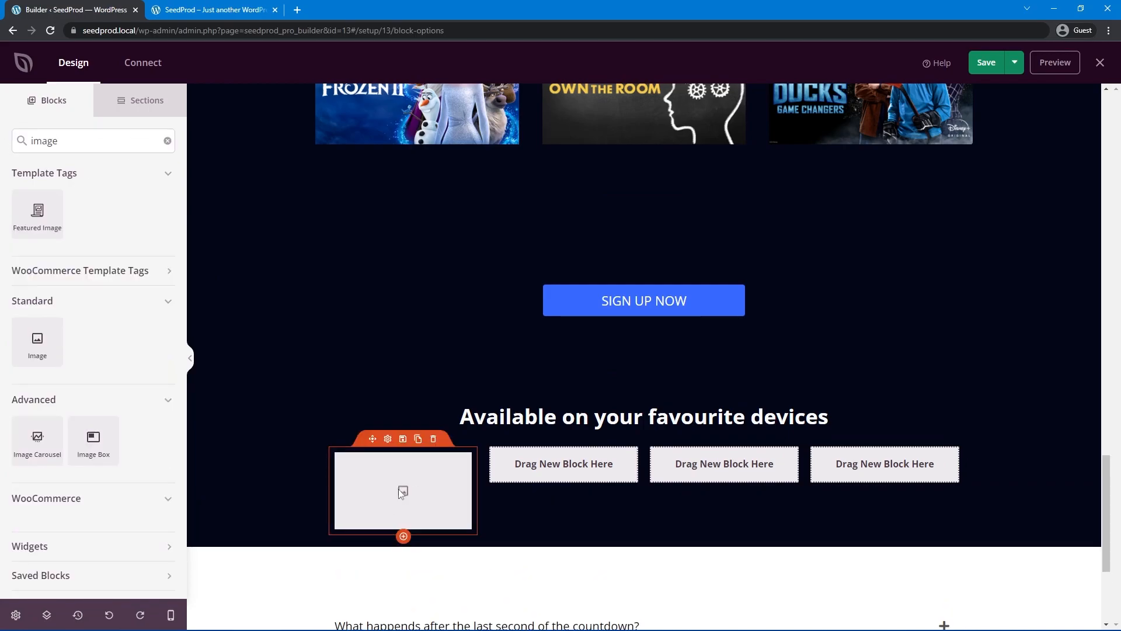
{"action": "left_click", "coordinate": [58, 292]}
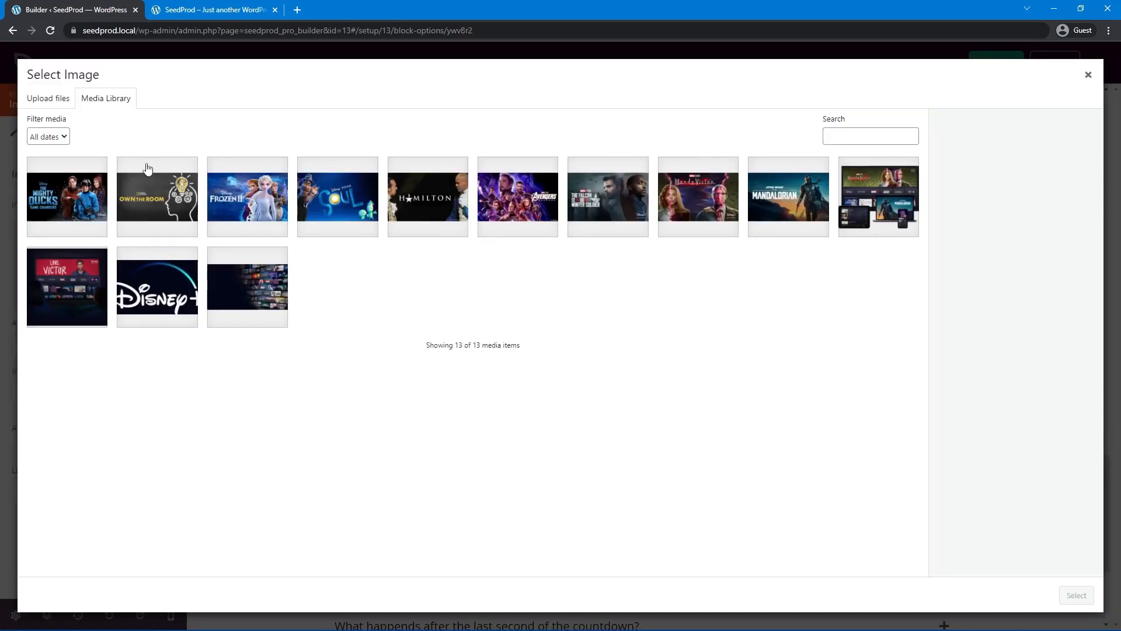
{"action": "left_click", "coordinate": [63, 100]}
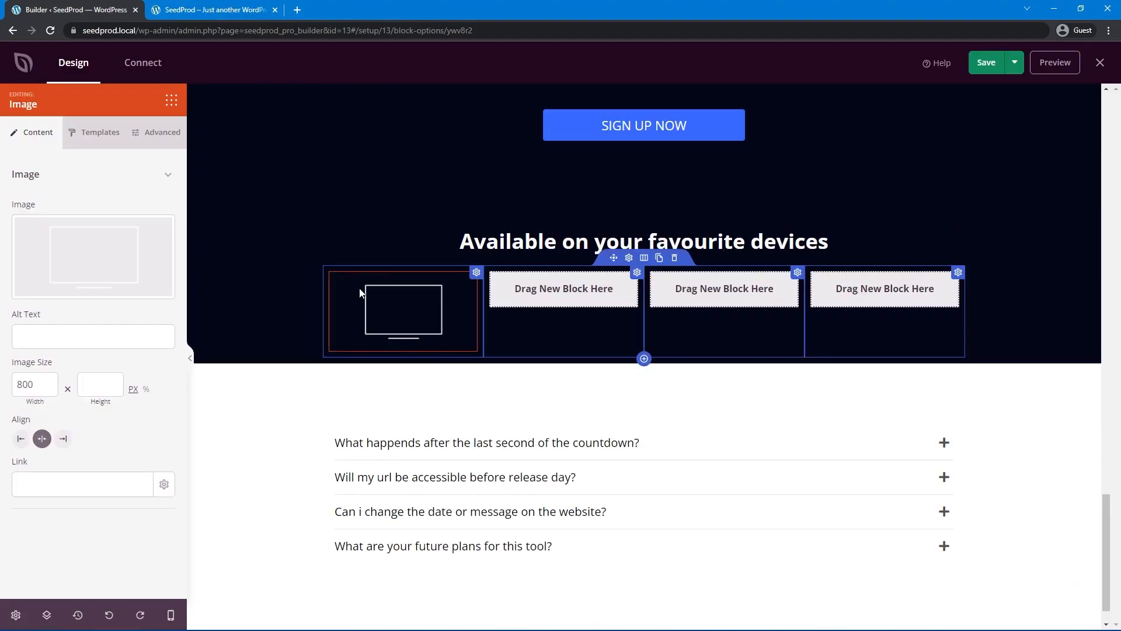
- Add a headline block below the TV icon and set its text to "TV"
{"action": "left_click_drag", "start_coordinate": [61, 140], "coordinate": [9, 138]}
{"action": "key", "text": "BackSpace"}
{"action": "left_click_drag", "start_coordinate": [38, 502], "coordinate": [404, 350]}
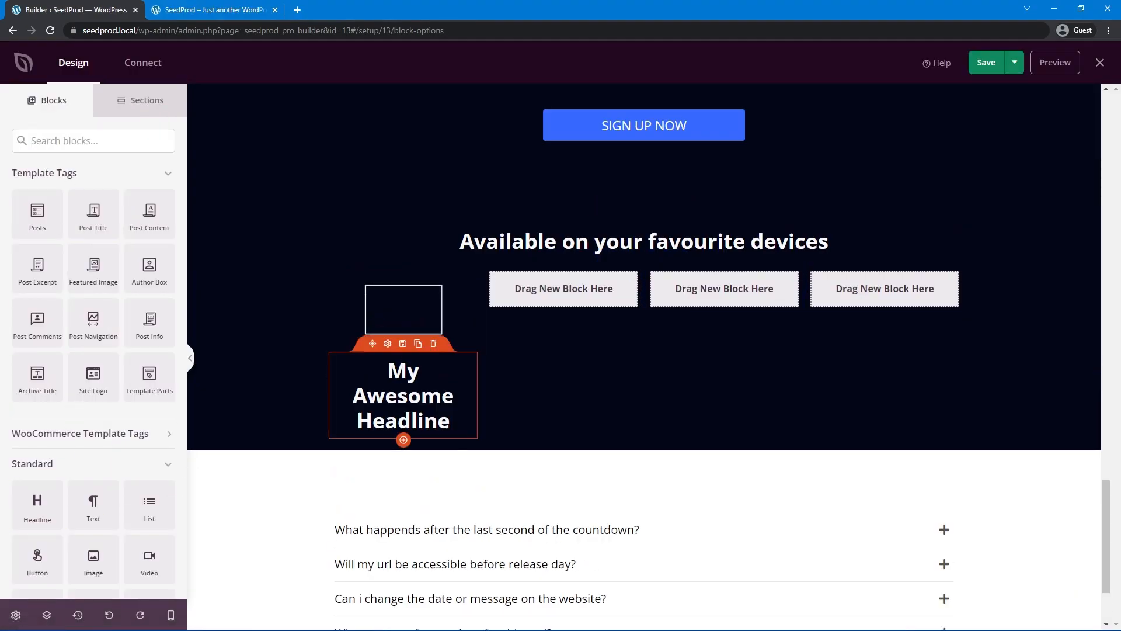
{"action": "left_click", "coordinate": [387, 343]}
{"action": "left_click_drag", "start_coordinate": [139, 289], "coordinate": [4, 254]}
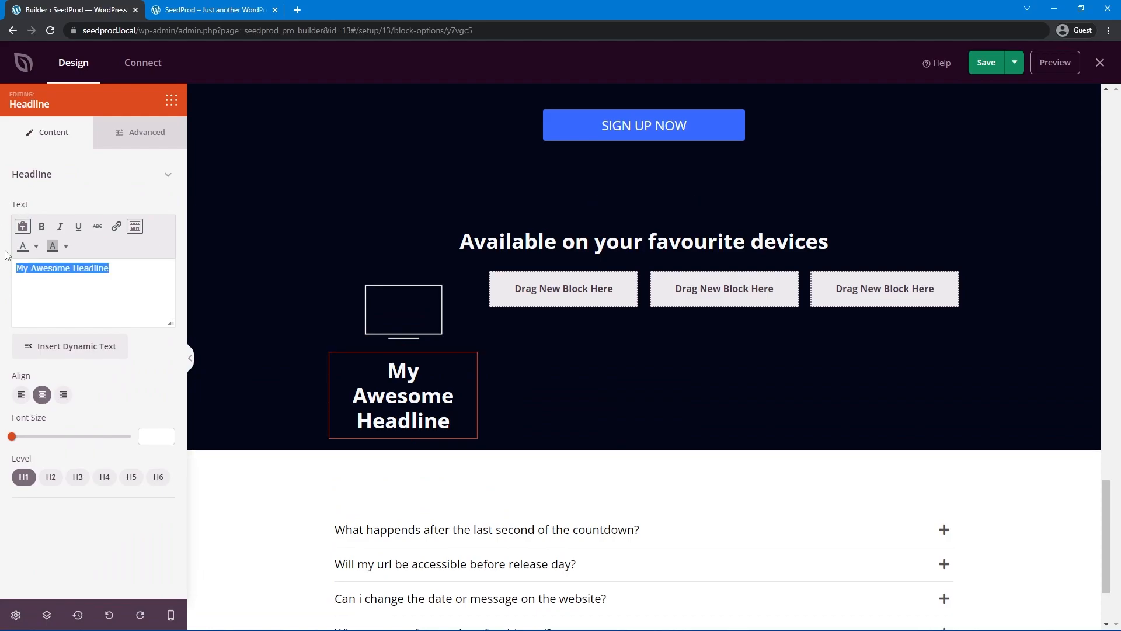
{"action": "type", "text": "TV"}
- Add a centred text block under TV listing Amazon Fire TV, Android TV devices, Apple TV, Chromecast, LG TVs, Roku, Samsung and Vizio SmartCast TV
{"action": "left_click", "coordinate": [171, 101]}
{"action": "left_click_drag", "start_coordinate": [93, 501], "coordinate": [392, 384]}
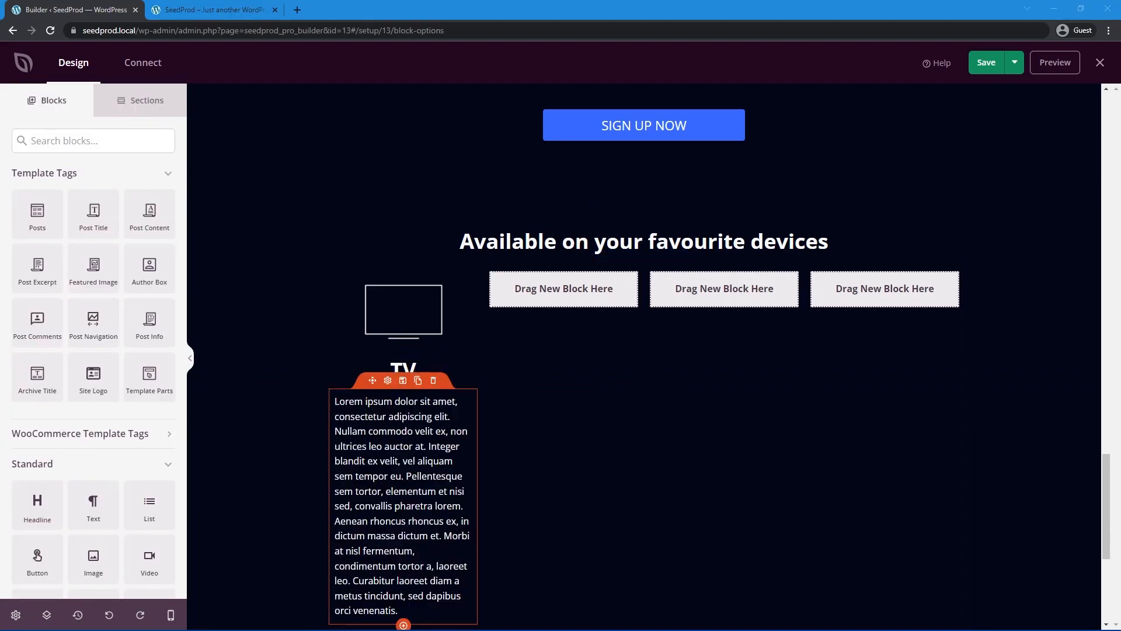
{"action": "left_click", "coordinate": [388, 380]}
{"action": "key", "text": "ctrl+a"}
{"action": "type", "text": "Amazon Fire TV Android TV devices Apple TV Chromecast LG TVs Roku Samsung Vizio SmartCast TV"}
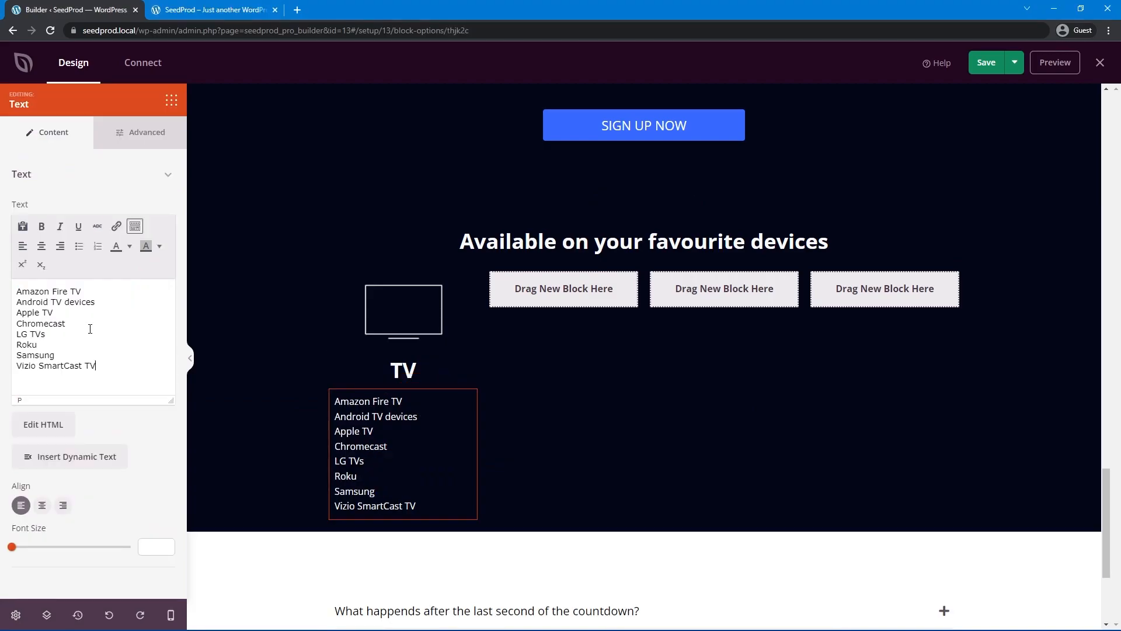
{"action": "left_click", "coordinate": [42, 506]}
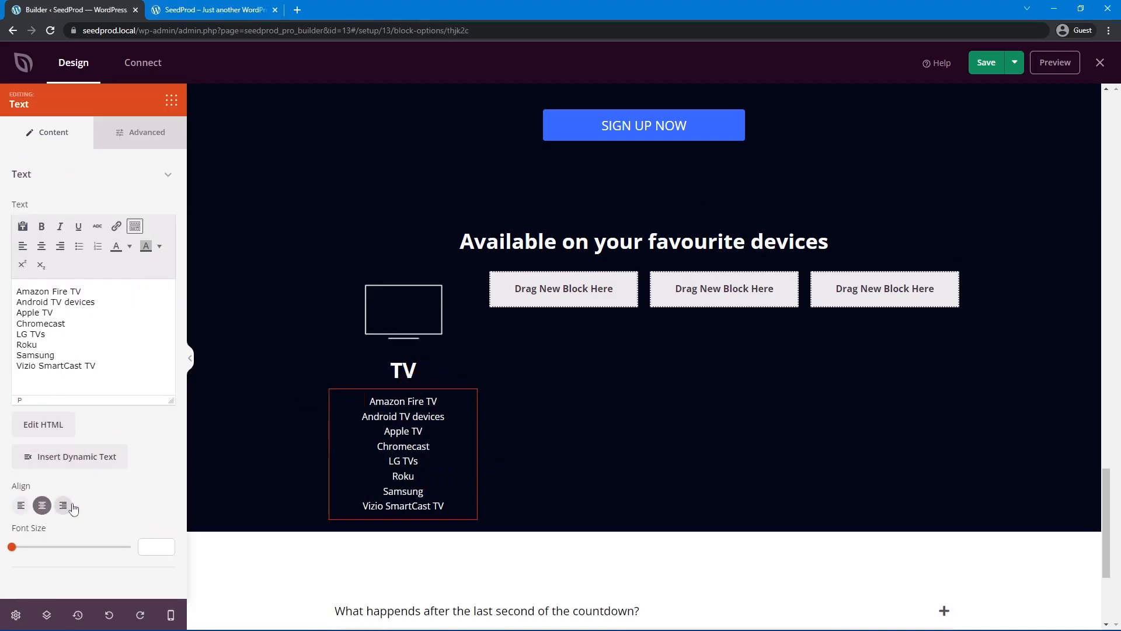
- Set the TV device list's text color to #b4b4b4
{"action": "left_click", "coordinate": [150, 142]}
{"action": "left_click", "coordinate": [144, 229]}
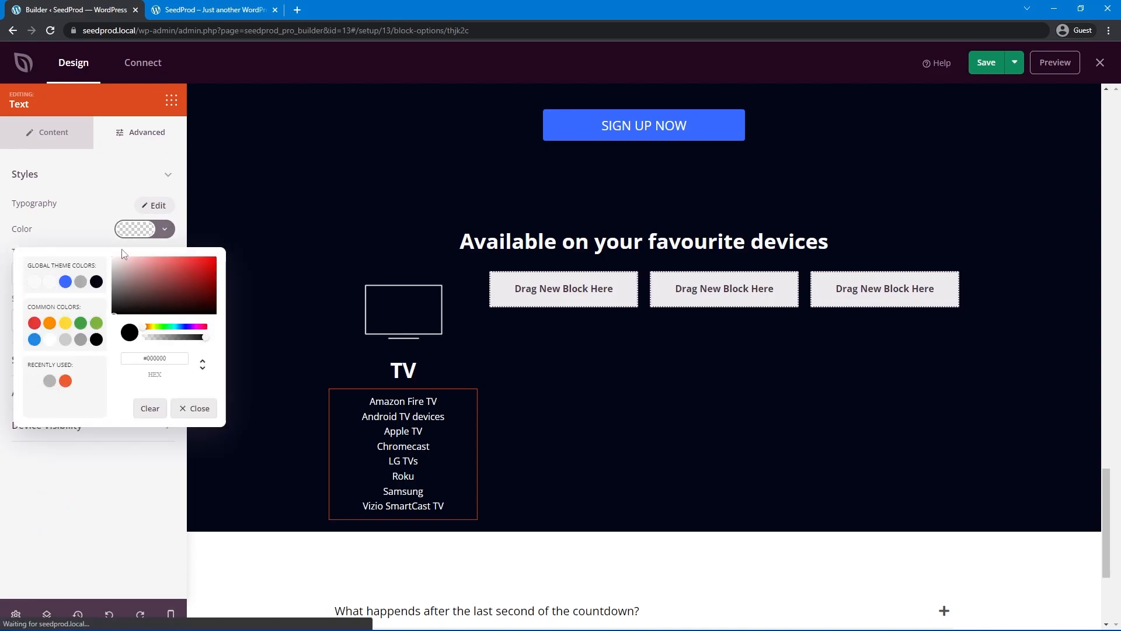
{"action": "left_click", "coordinate": [158, 357]}
{"action": "type", "text": "#b4b4"}
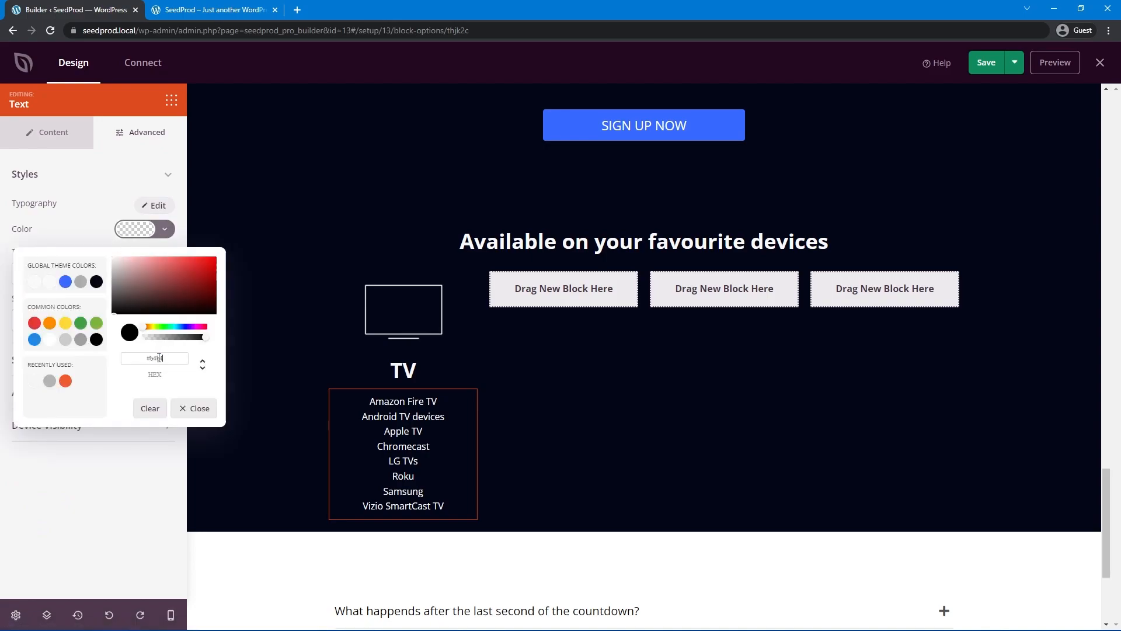
{"action": "type", "text": "b4"}
{"action": "left_click", "coordinate": [150, 541]}
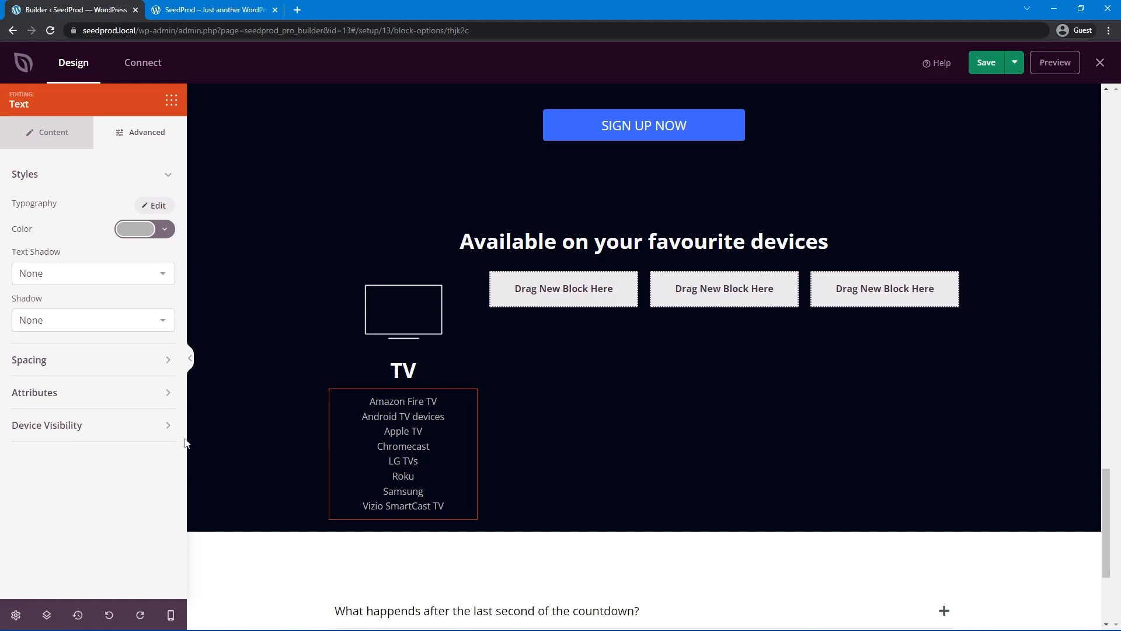
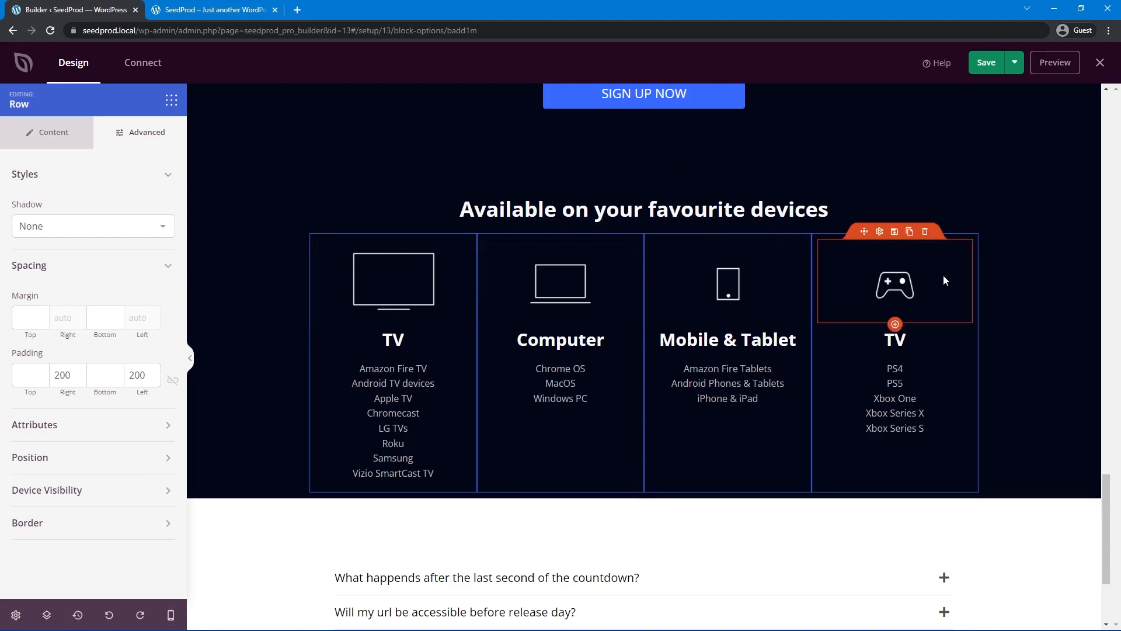
- Set the bottom padding of the favourite devices section to 100
{"action": "scroll", "coordinate": [1050, 309], "scroll_direction": "up", "scroll_amount": 1}
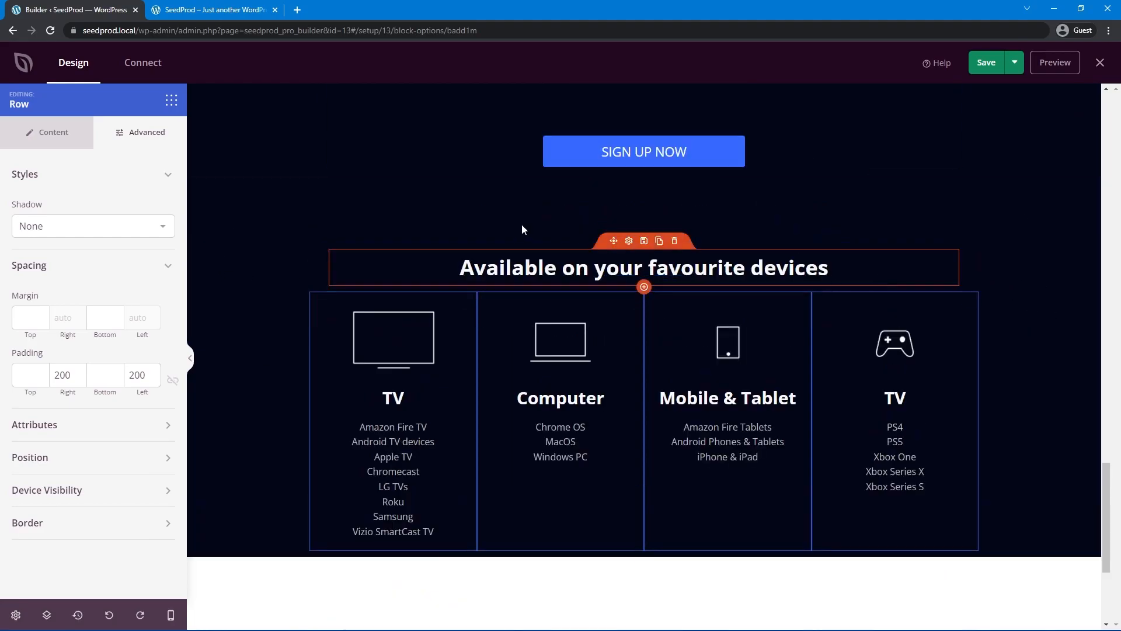
{"action": "left_click", "coordinate": [278, 259]}
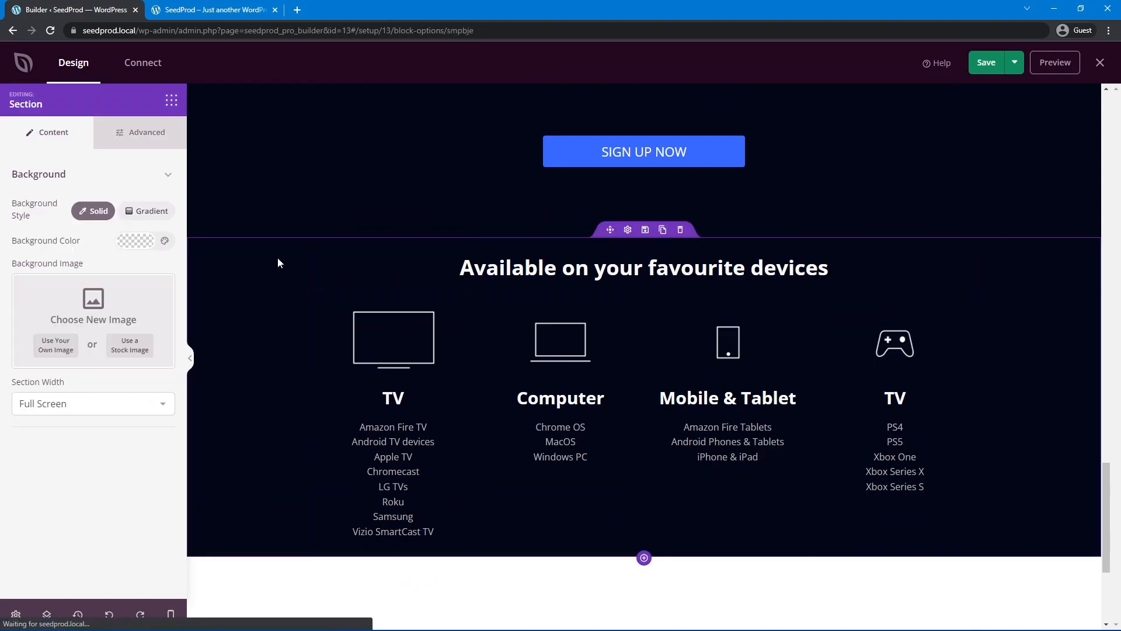
{"action": "left_click", "coordinate": [143, 138]}
{"action": "left_click", "coordinate": [44, 290]}
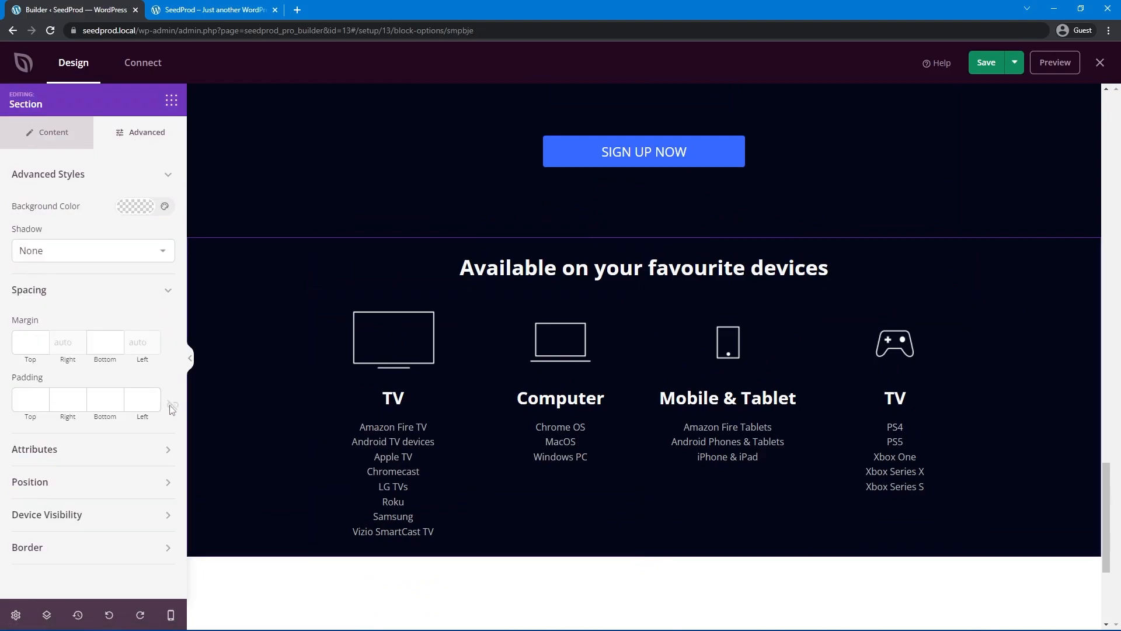
{"action": "left_click", "coordinate": [112, 393]}
{"action": "type", "text": "100"}
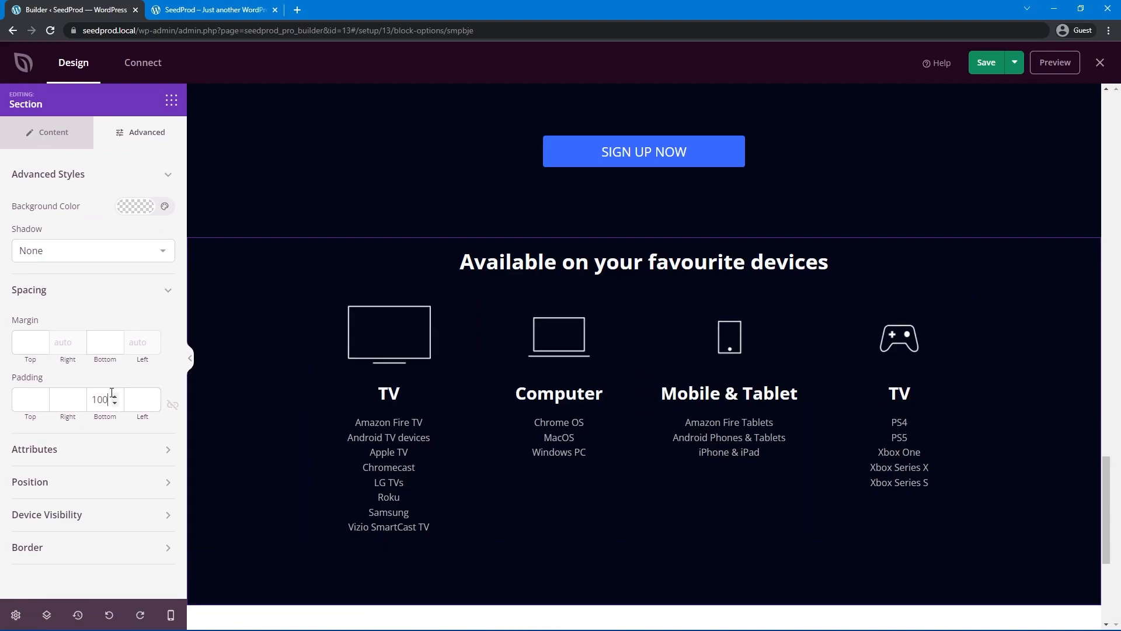
- Save the page, reload the live site and look through the updated sections
{"action": "left_click", "coordinate": [987, 62]}
{"action": "left_click", "coordinate": [181, 7]}
{"action": "key", "text": "F5"}
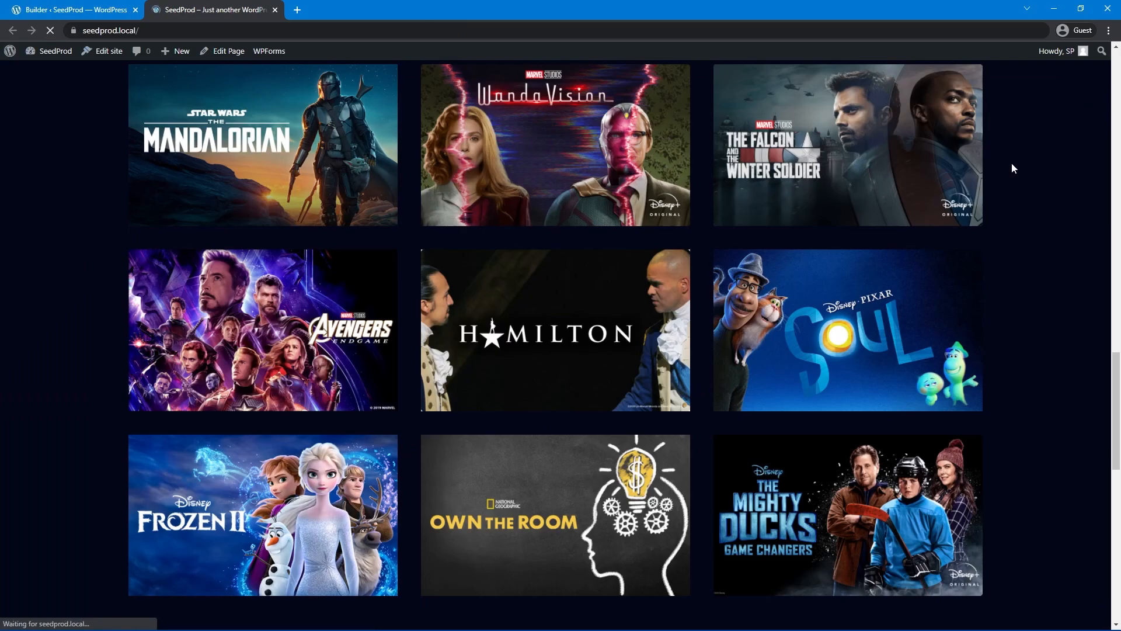
{"action": "scroll", "coordinate": [705, 358], "scroll_direction": "down", "scroll_amount": 8}
{"action": "scroll", "coordinate": [705, 357], "scroll_direction": "down", "scroll_amount": 3}
{"action": "scroll", "coordinate": [712, 350], "scroll_direction": "up", "scroll_amount": 9}
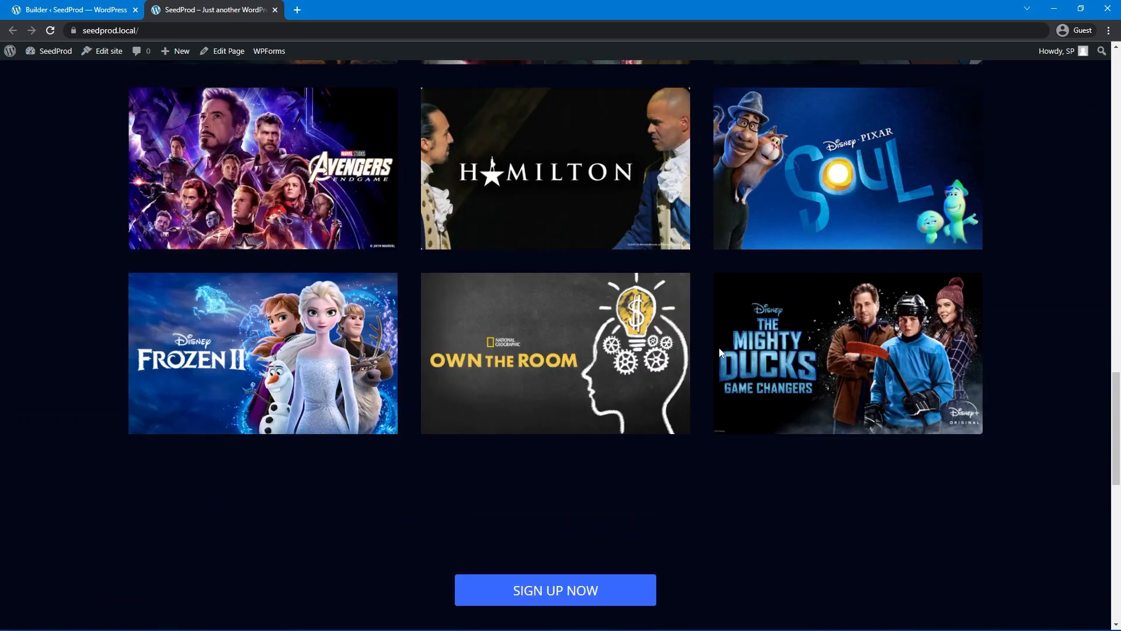
- Return to the builder and clear the background color of the FAQ section
{"action": "key", "text": "ctrl+1"}
{"action": "scroll", "coordinate": [490, 301], "scroll_direction": "down", "scroll_amount": 5}
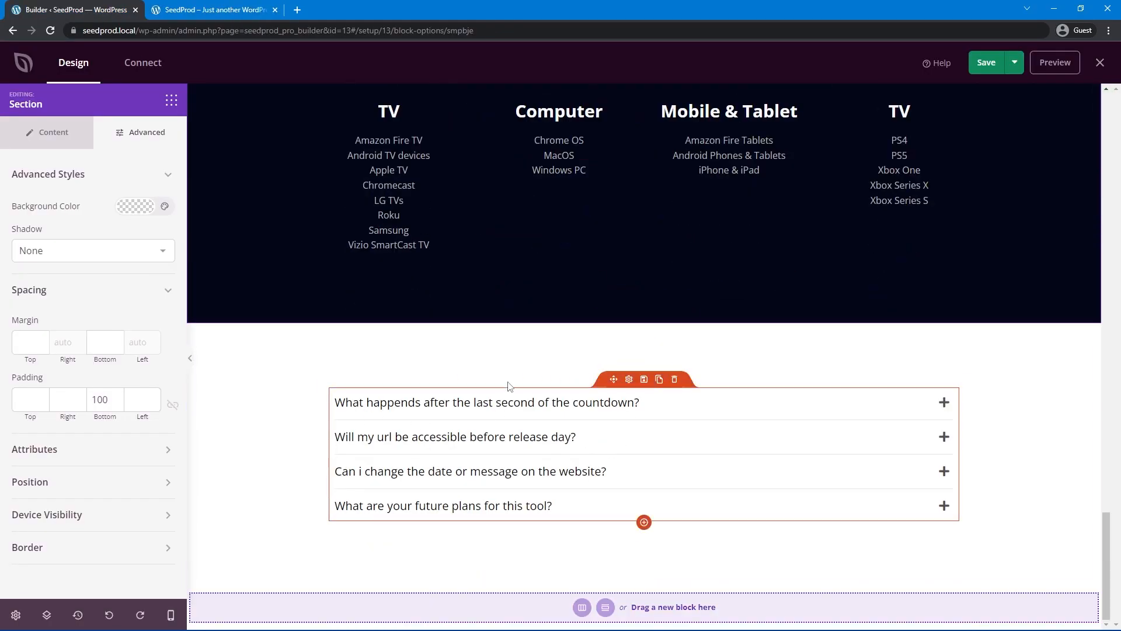
{"action": "left_click", "coordinate": [501, 343]}
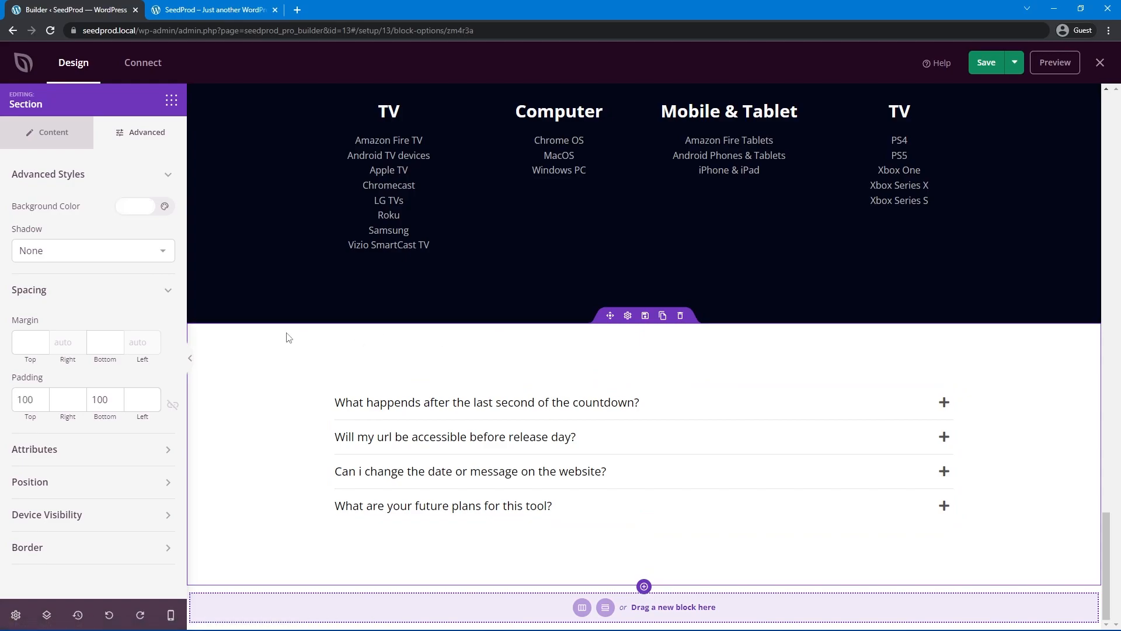
{"action": "left_click", "coordinate": [127, 209]}
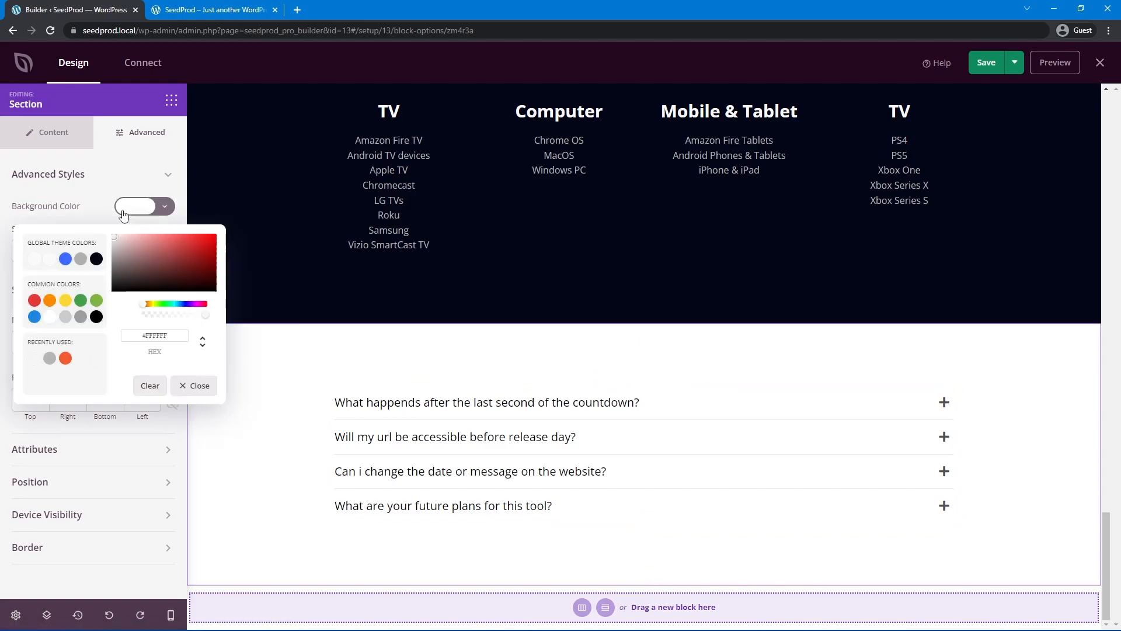
{"action": "left_click", "coordinate": [150, 385]}
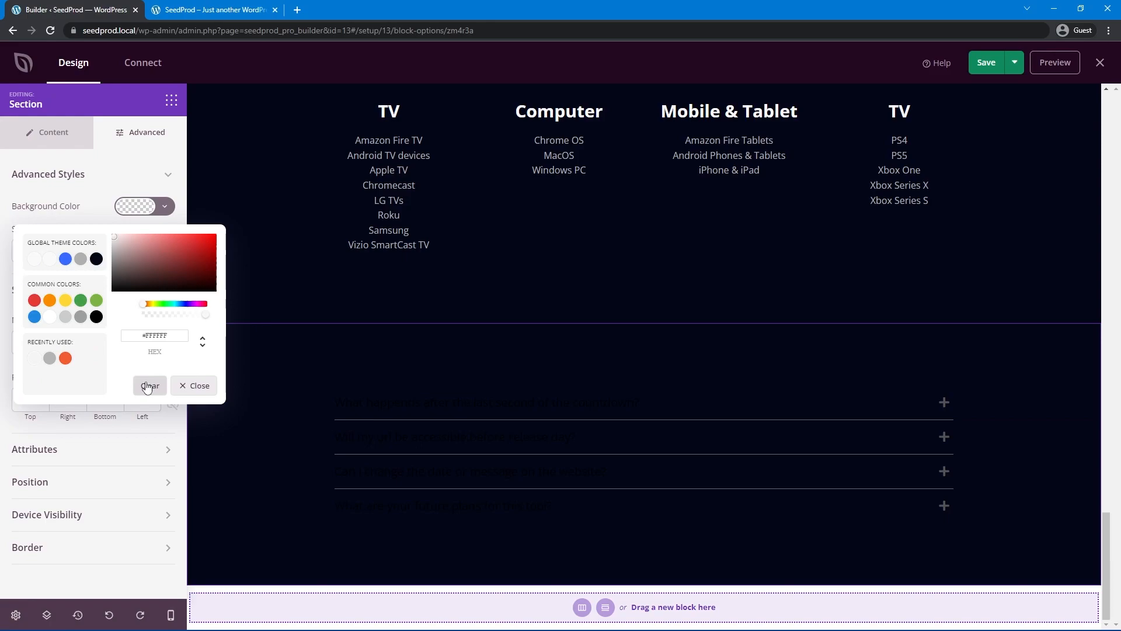
{"action": "left_click", "coordinate": [94, 176]}
- Lighten the FAQ accordion's text and header colors, using #f9f9f9 for the headers
{"action": "left_click", "coordinate": [629, 380]}
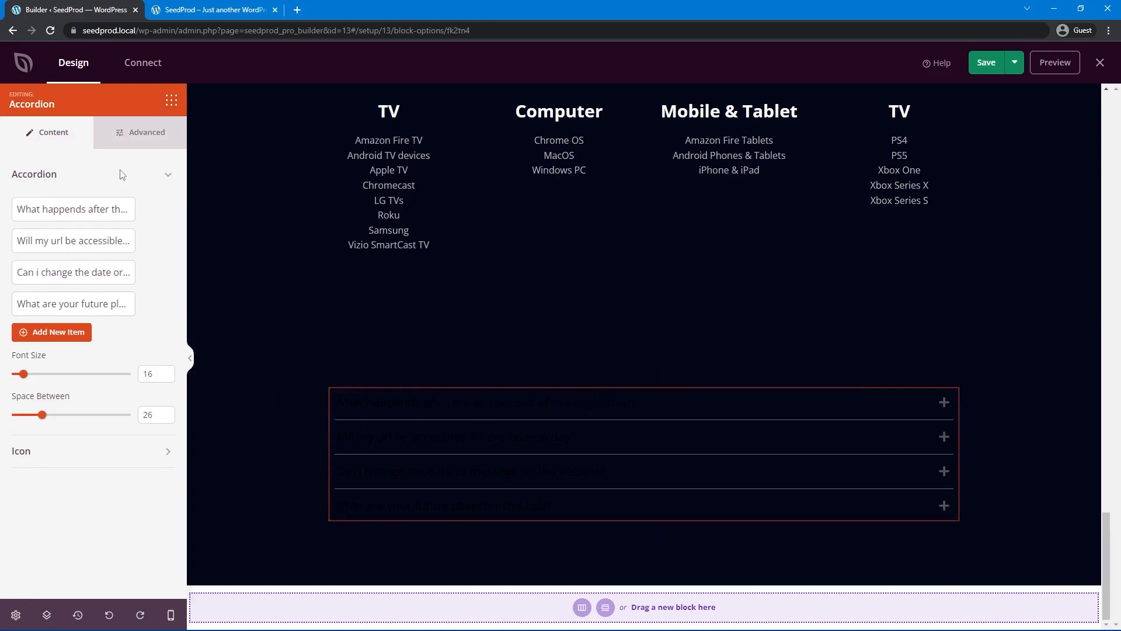
{"action": "left_click", "coordinate": [150, 137]}
{"action": "left_click", "coordinate": [132, 231]}
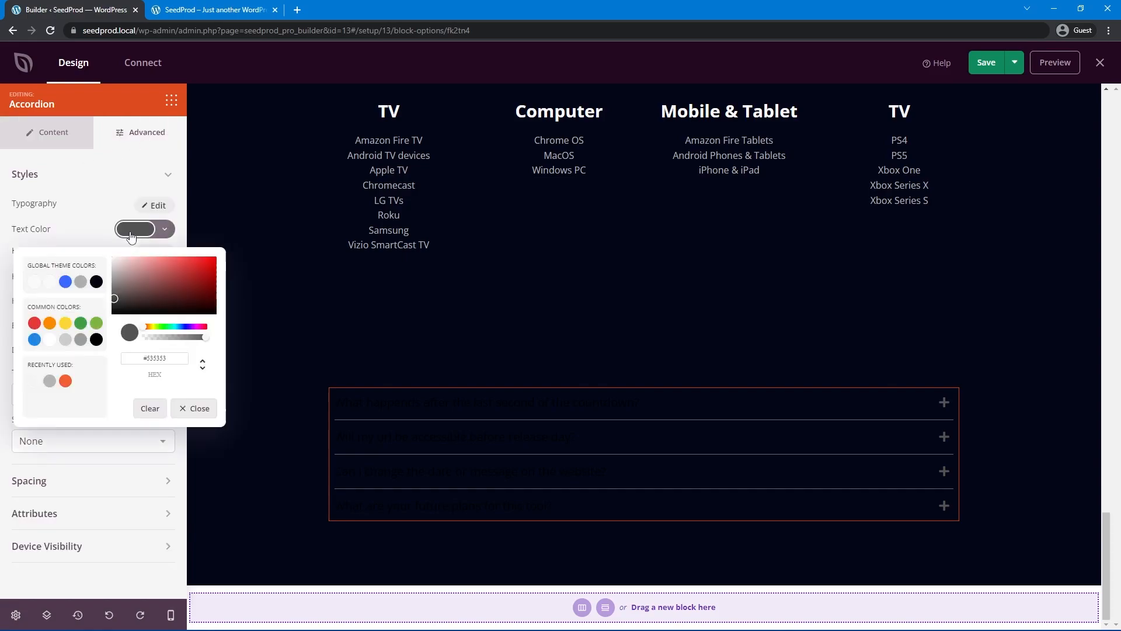
{"action": "left_click", "coordinate": [152, 354]}
{"action": "type", "text": "#f9f9f9"}
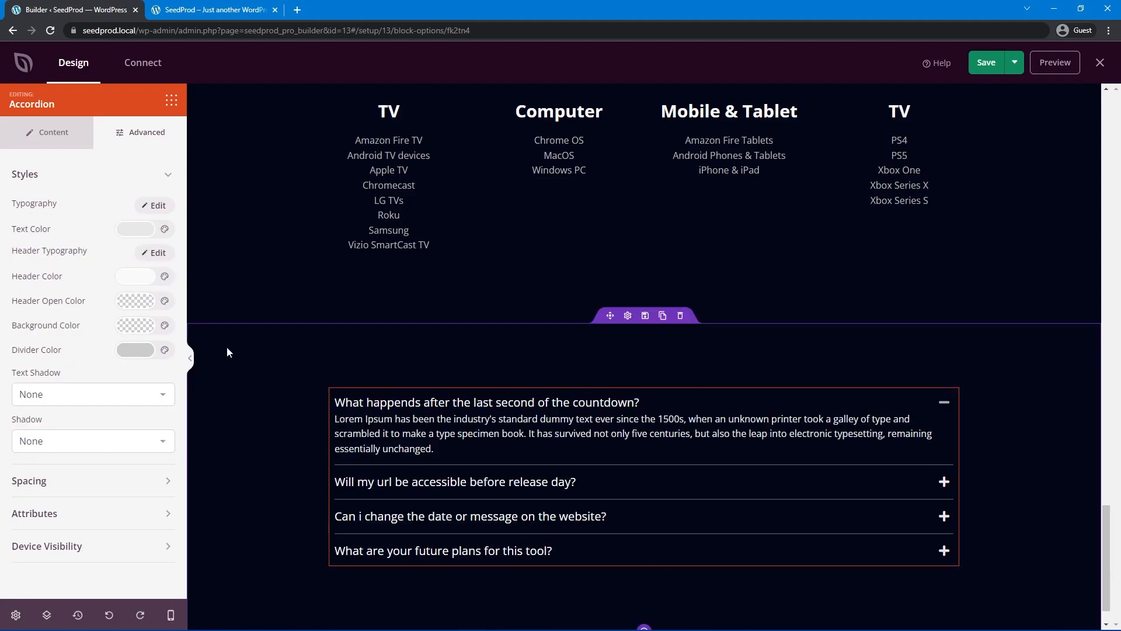
- Set the accordion's text color to #B4B4B4
{"action": "left_click", "coordinate": [132, 228]}
{"action": "left_click", "coordinate": [114, 277]}
{"action": "double_click", "coordinate": [161, 357]}
{"action": "type", "text": "b"}
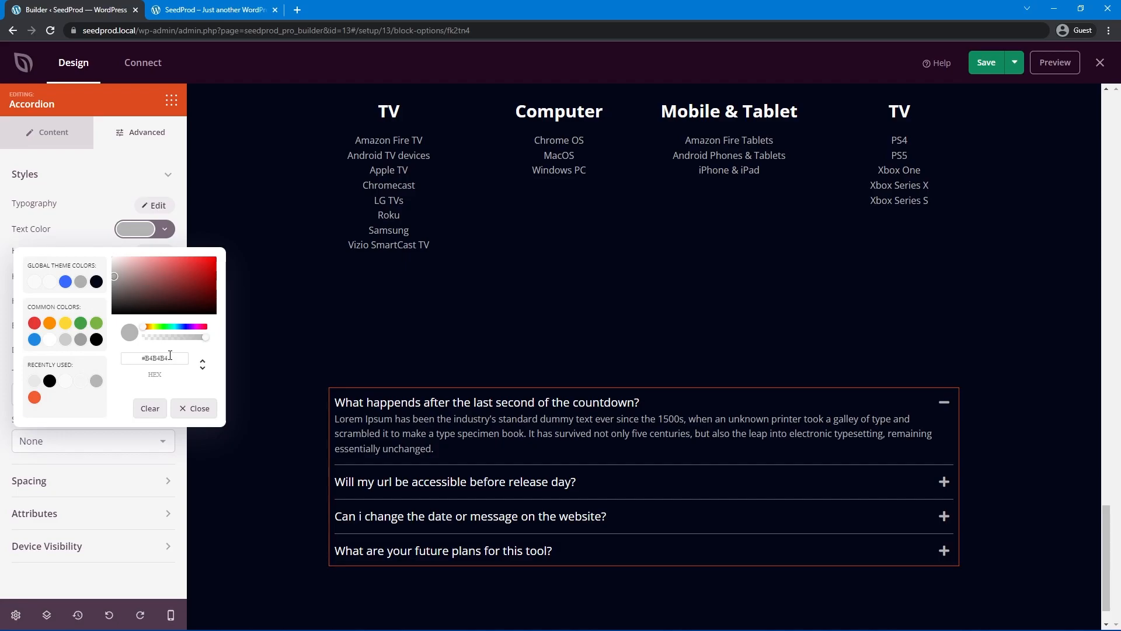
{"action": "left_click", "coordinate": [86, 233]}
- Set the accordion's background color to #13151D
{"action": "left_click", "coordinate": [122, 325]}
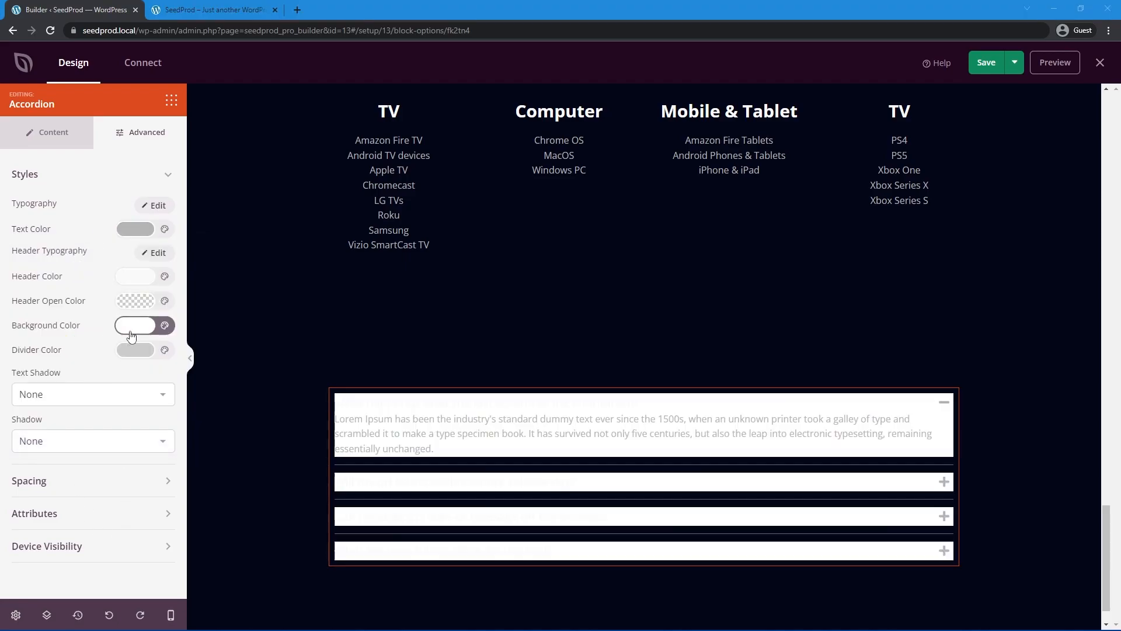
{"action": "left_click", "coordinate": [167, 373]}
{"action": "left_click_drag", "start_coordinate": [167, 373], "coordinate": [135, 385]}
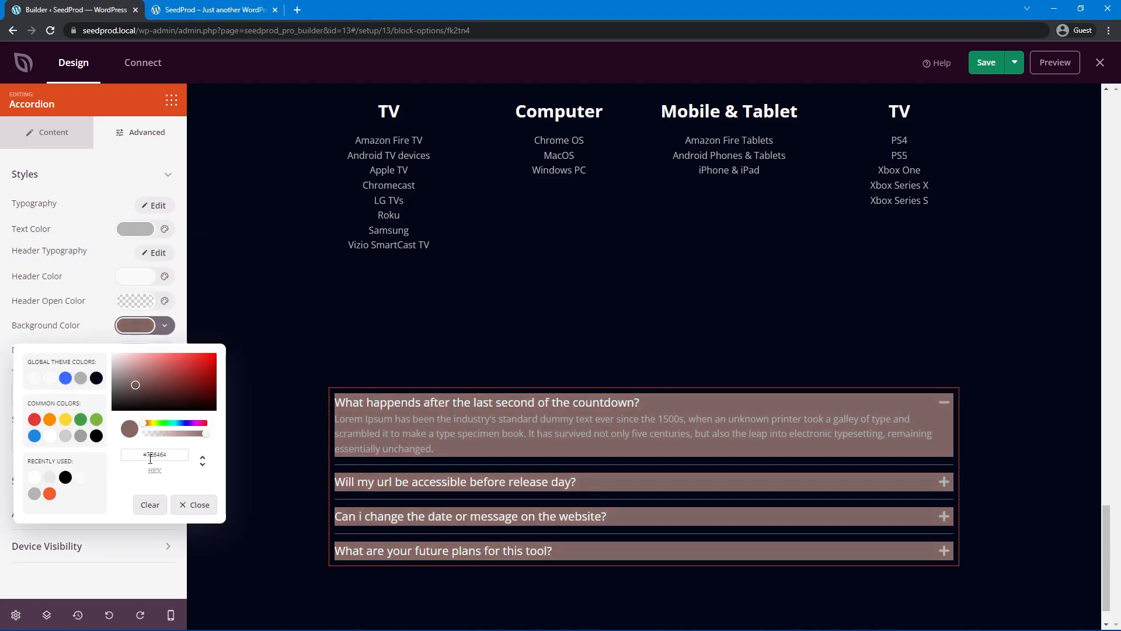
{"action": "type", "text": "13151D"}
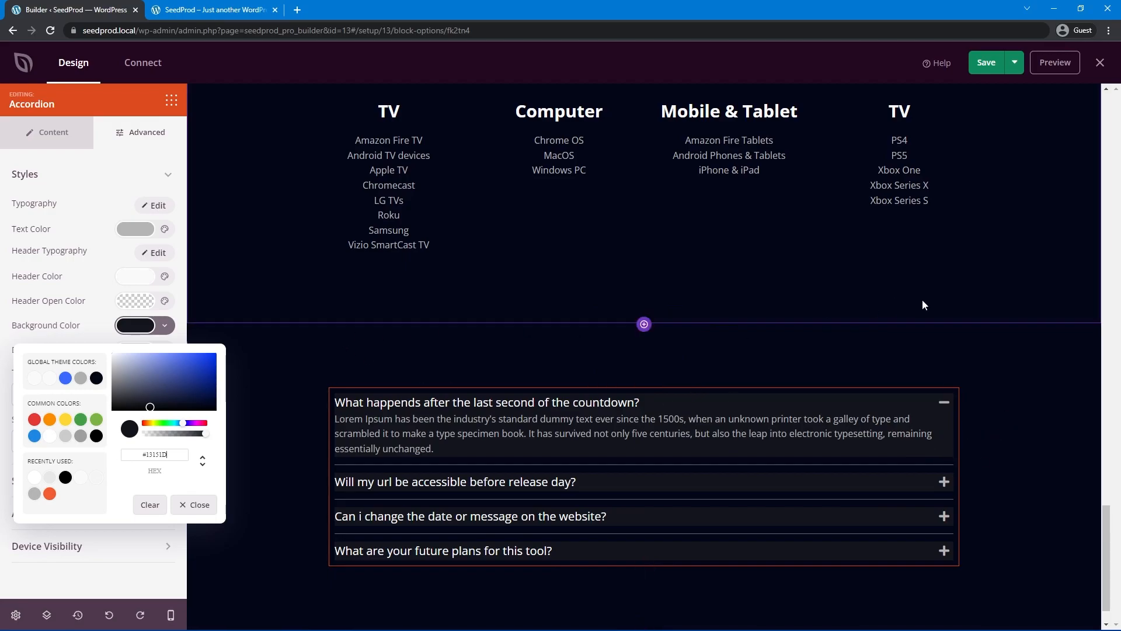
{"action": "left_click", "coordinate": [724, 334]}
- Replace the accordion questions with "What is Disney+?", "How much does Disney+ cost?", "What can I stream/watch on Disney+?" and "Where can I watch Disney+?"
{"action": "left_click", "coordinate": [629, 337]}
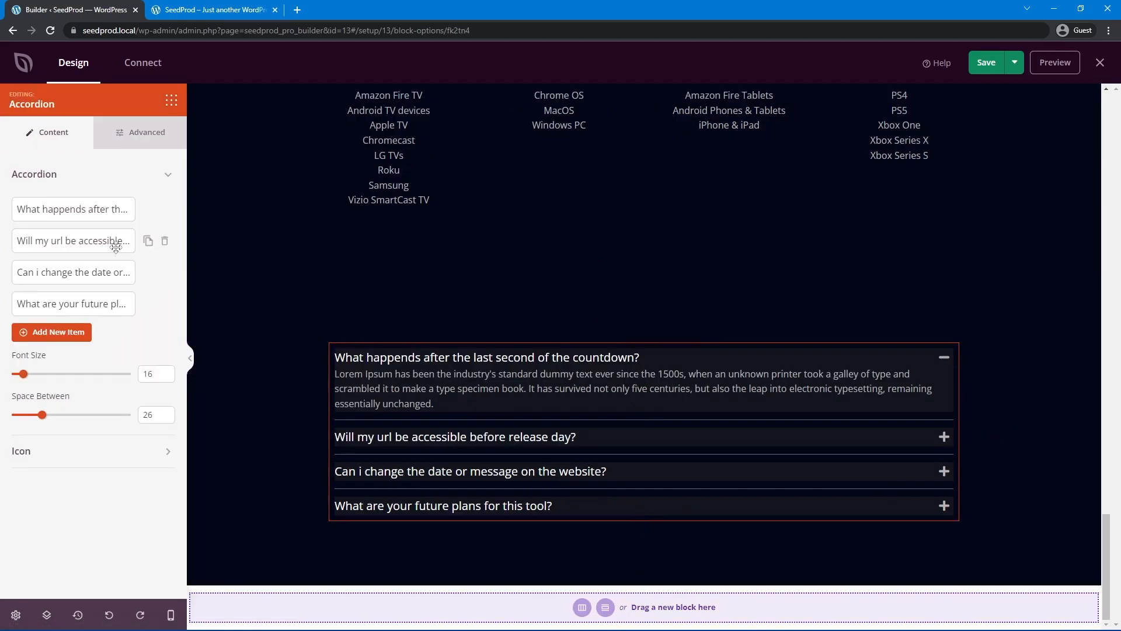
{"action": "left_click", "coordinate": [56, 211]}
{"action": "left_click_drag", "start_coordinate": [131, 312], "coordinate": [21, 300]}
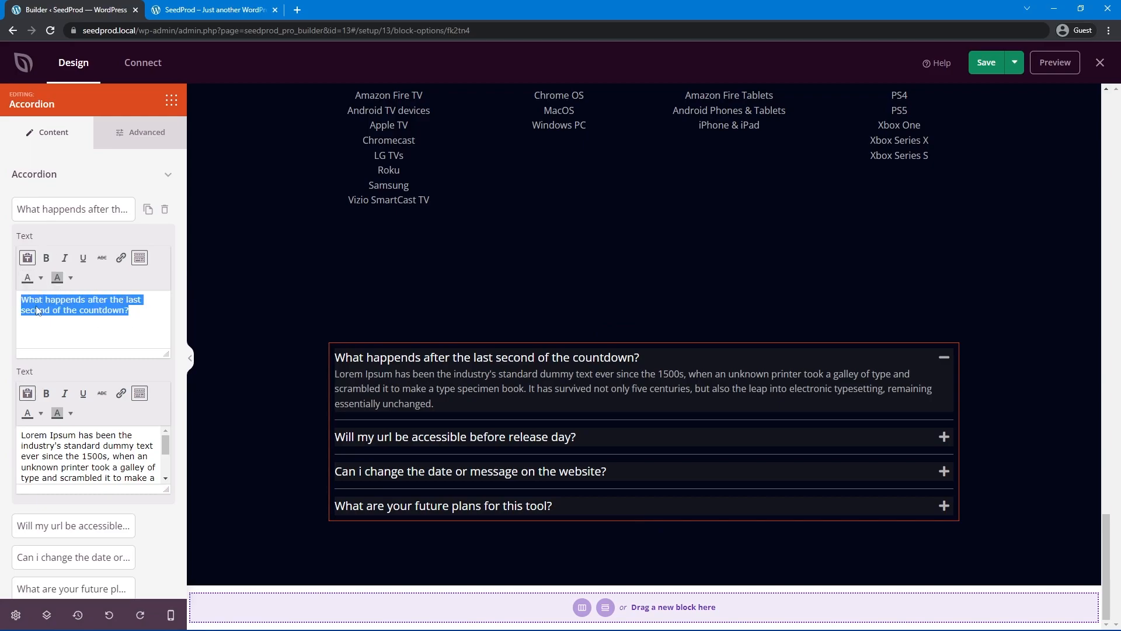
{"action": "left_click_drag", "start_coordinate": [103, 456], "coordinate": [63, 445]}
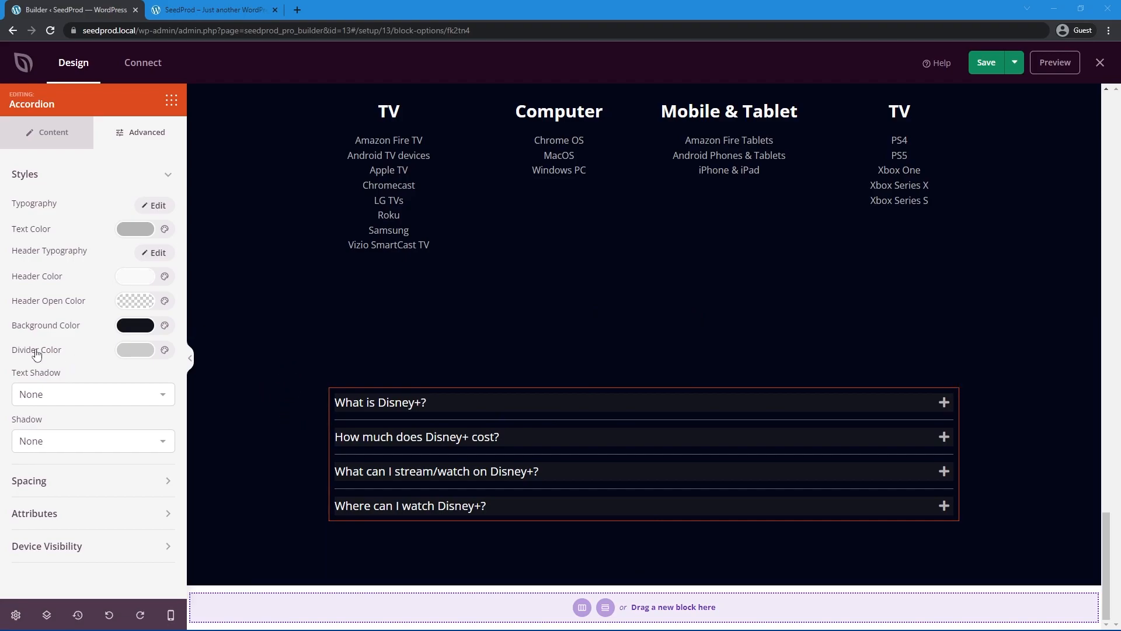
- Set the accordion's divider color to #040714 and increase the line height of its text
{"action": "left_click", "coordinate": [130, 357]}
{"action": "double_click", "coordinate": [155, 479]}
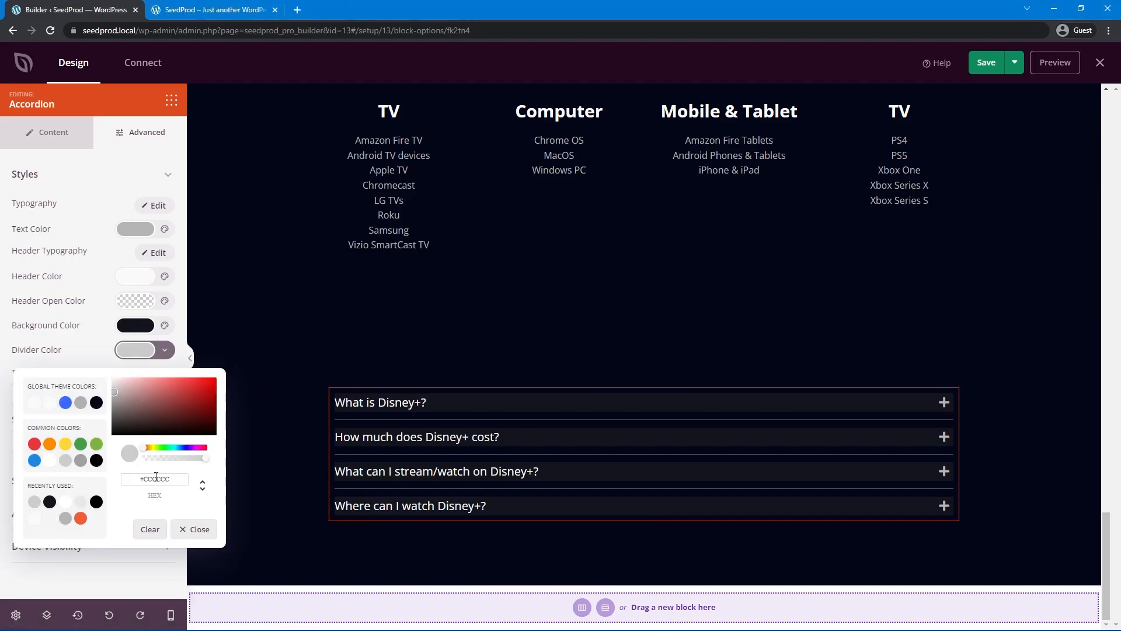
{"action": "type", "text": "#040714"}
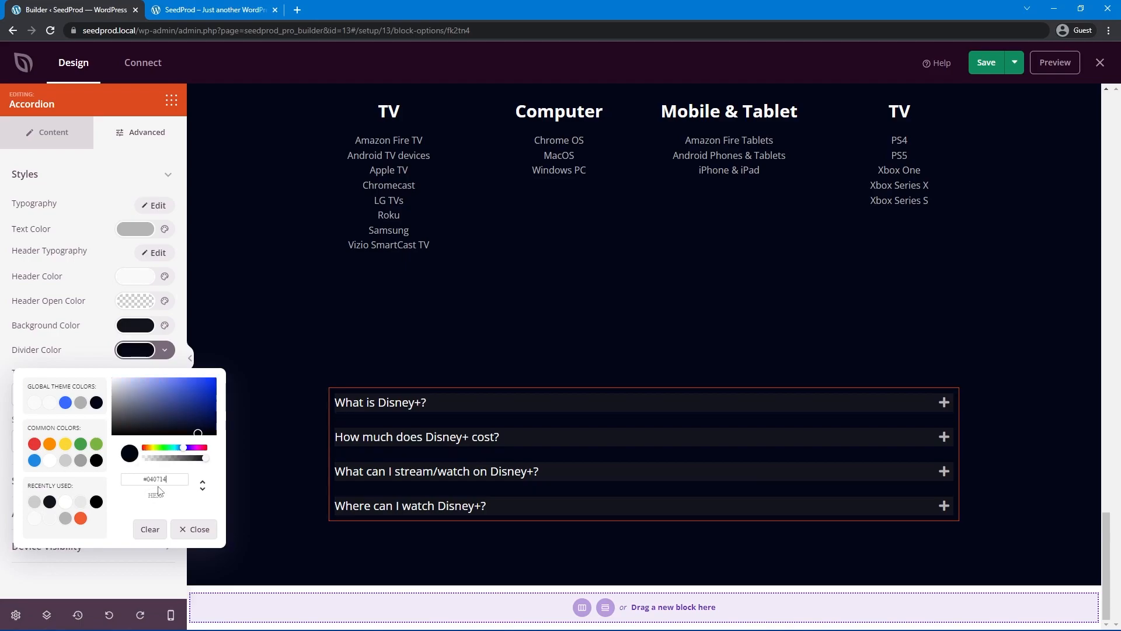
{"action": "left_click", "coordinate": [99, 575]}
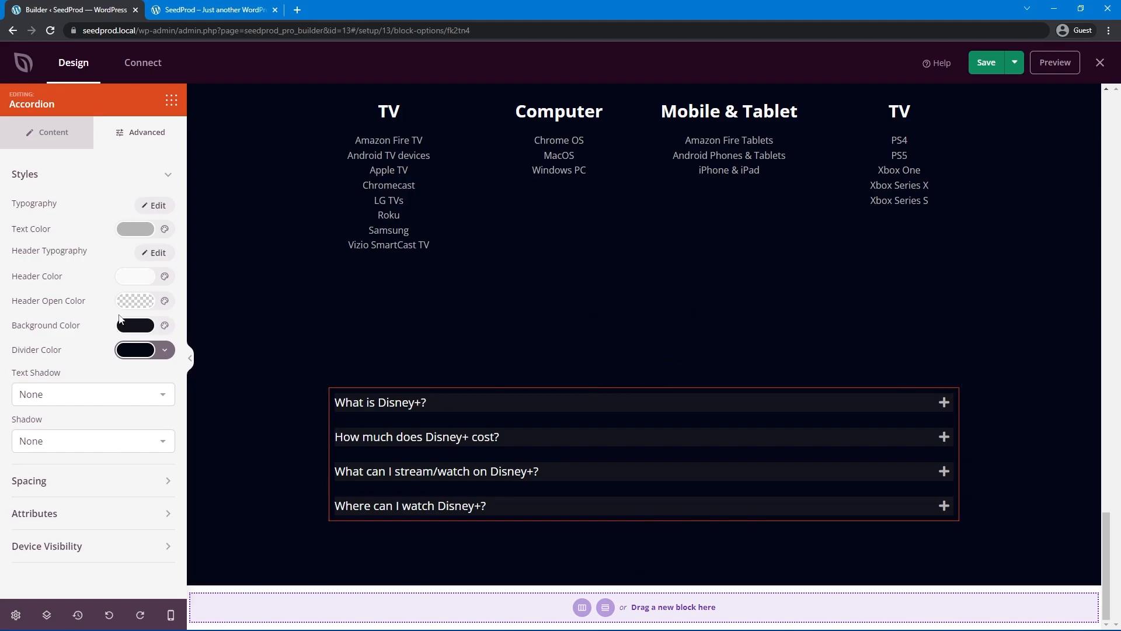
{"action": "left_click", "coordinate": [156, 206]}
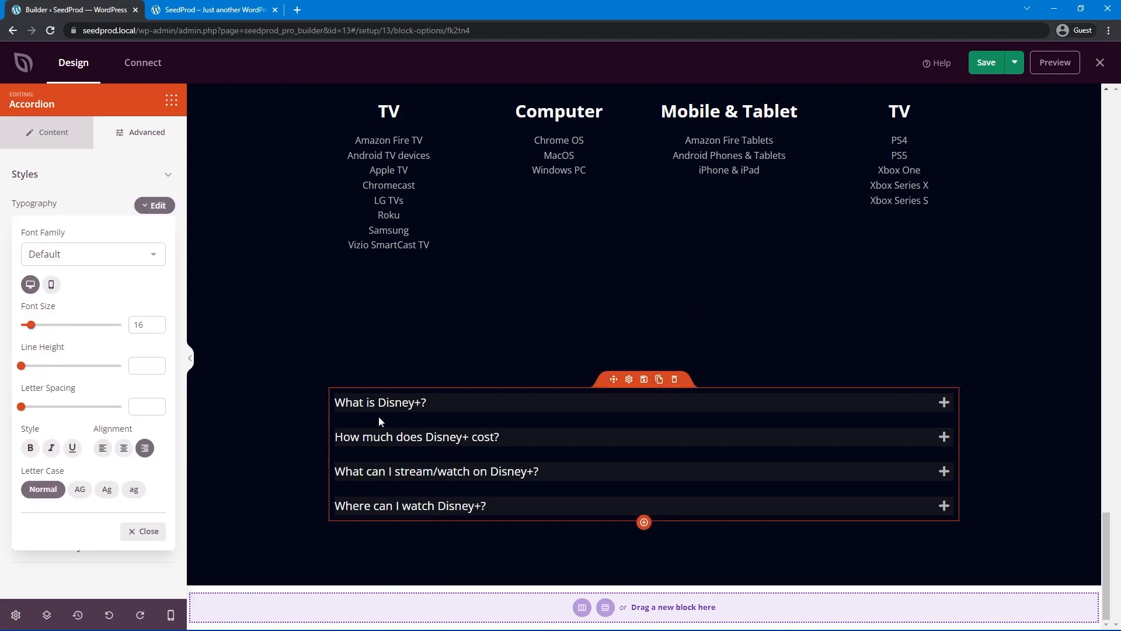
{"action": "left_click_drag", "start_coordinate": [22, 368], "coordinate": [49, 366]}
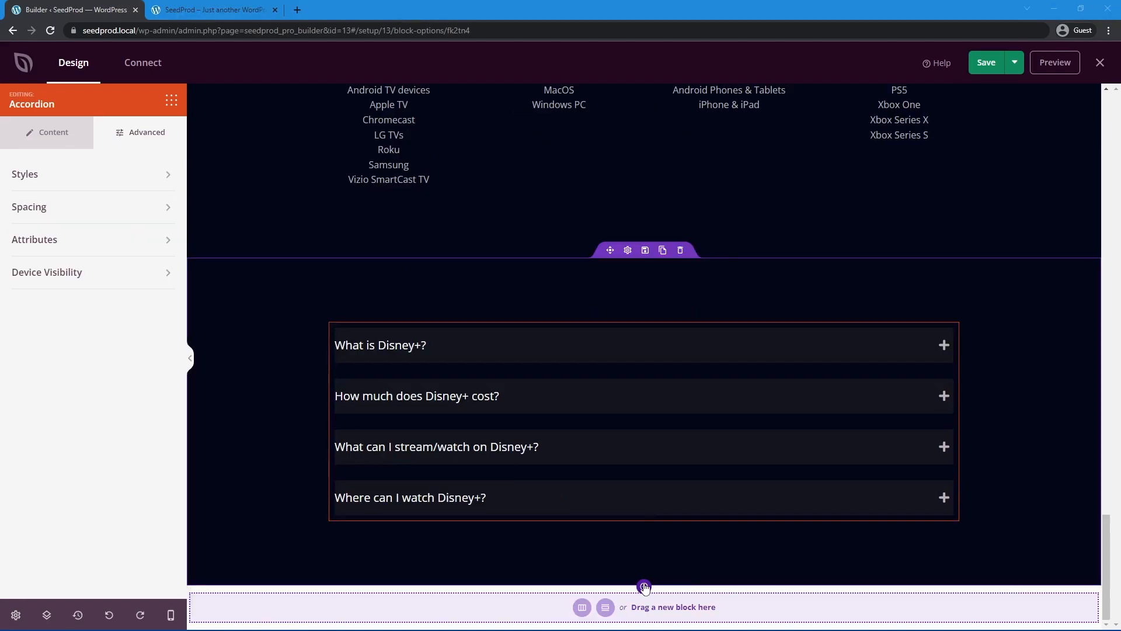
- Add a one-column section below the FAQ containing an image block and two text blocks beneath it
{"action": "left_click", "coordinate": [645, 587]}
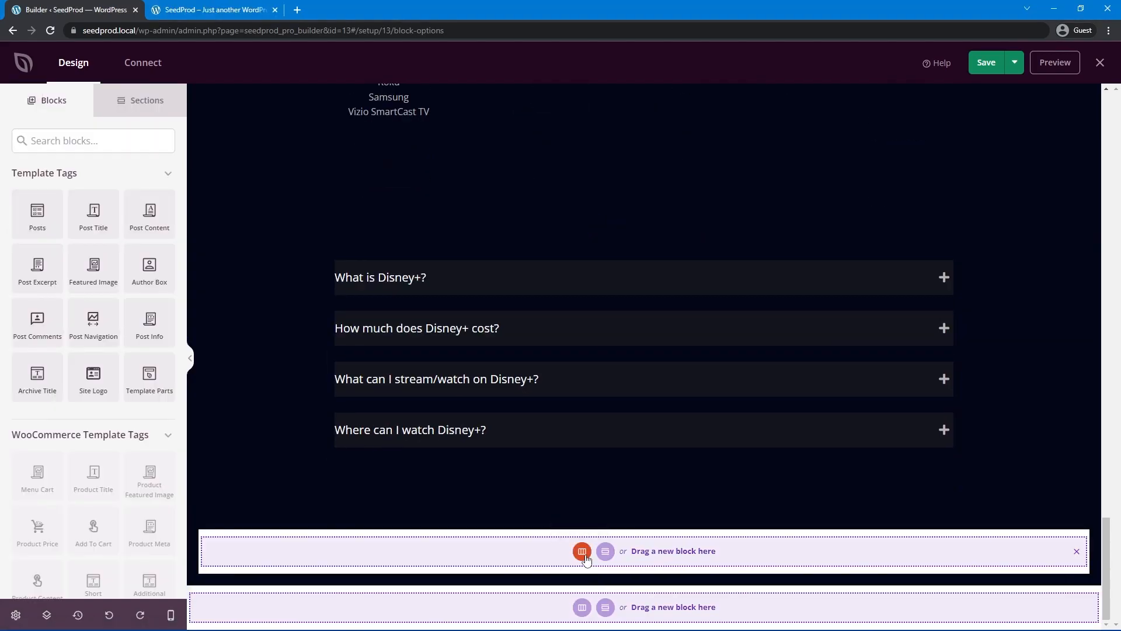
{"action": "left_click", "coordinate": [582, 552]}
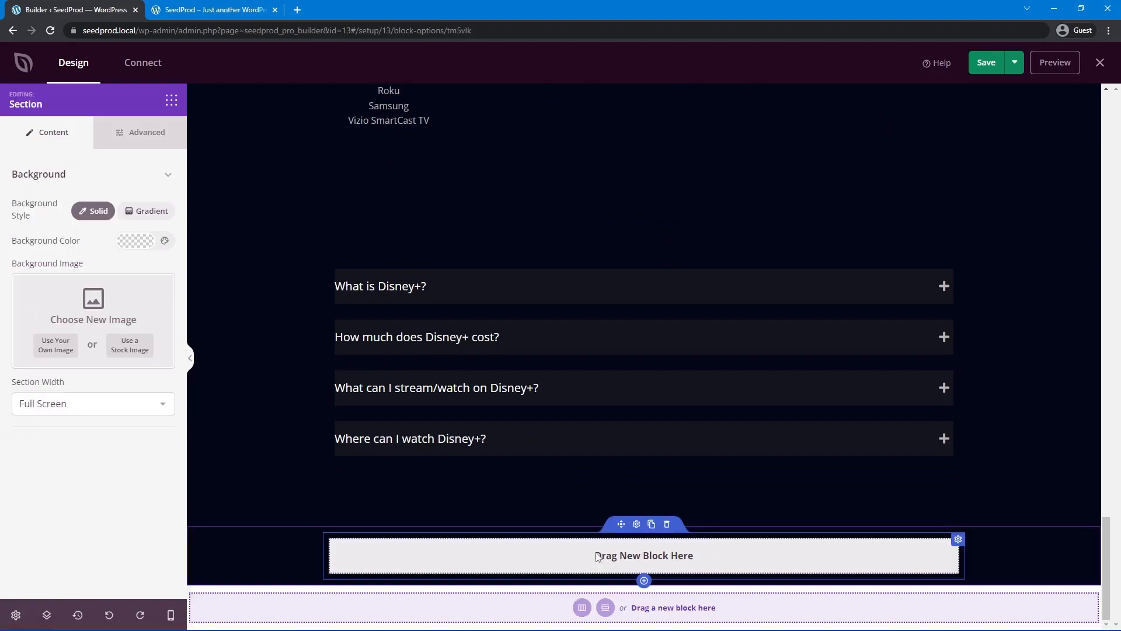
{"action": "left_click", "coordinate": [171, 100]}
{"action": "scroll", "coordinate": [79, 367], "scroll_direction": "down", "scroll_amount": 4}
{"action": "scroll", "coordinate": [79, 367], "scroll_direction": "down", "scroll_amount": 3}
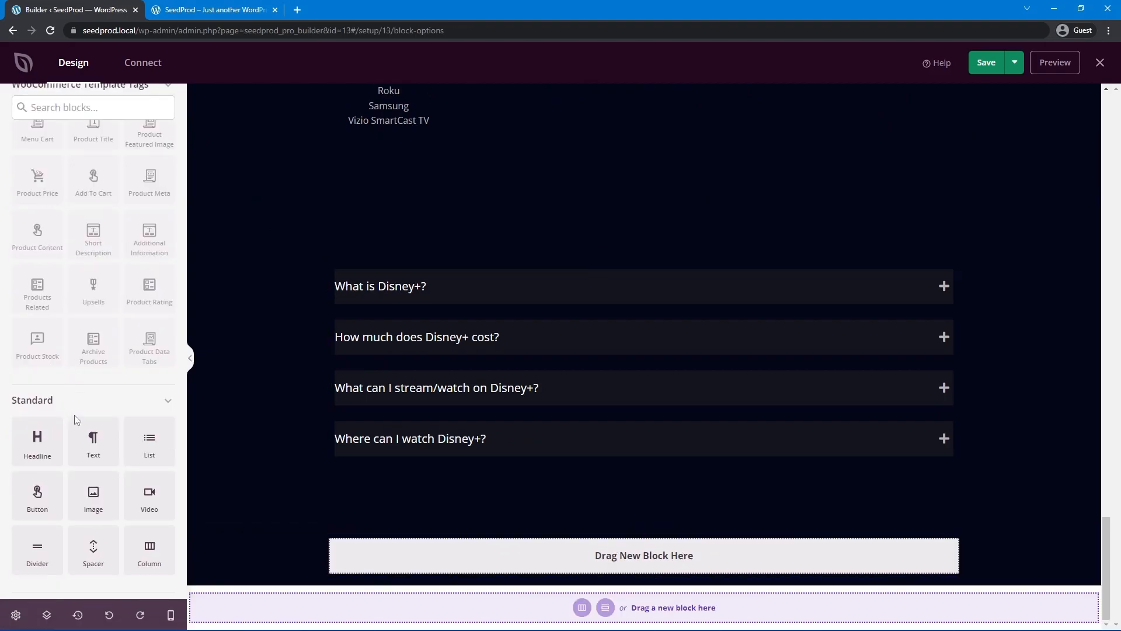
{"action": "left_click_drag", "start_coordinate": [97, 512], "coordinate": [644, 554]}
{"action": "scroll", "coordinate": [583, 546], "scroll_direction": "down", "scroll_amount": 2}
{"action": "left_click_drag", "start_coordinate": [94, 444], "coordinate": [660, 597]}
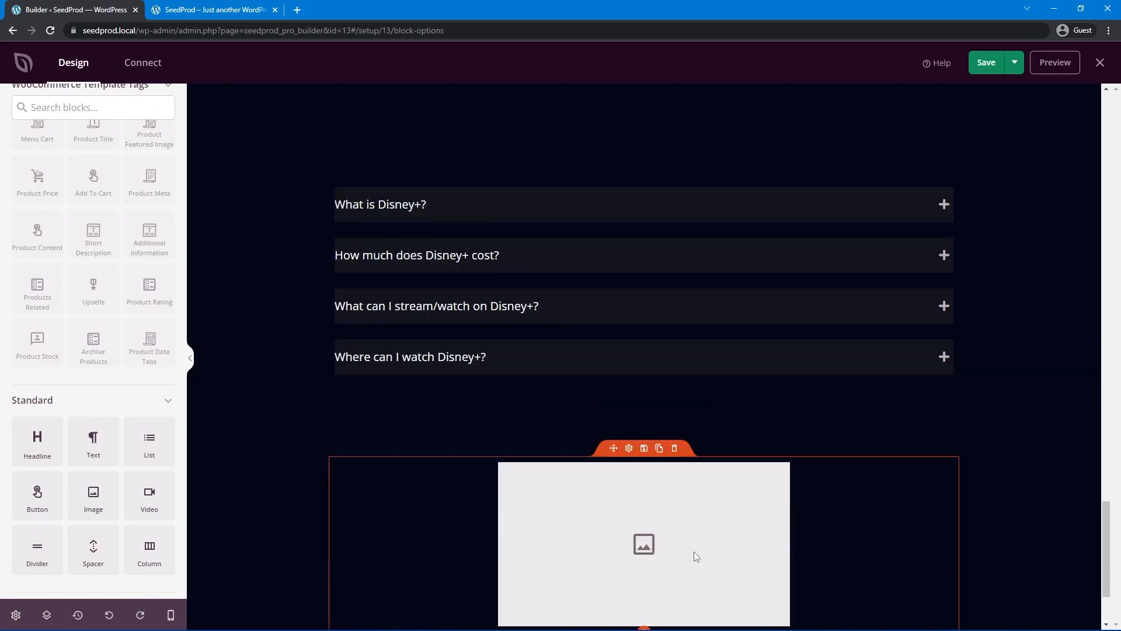
{"action": "left_click", "coordinate": [660, 492]}
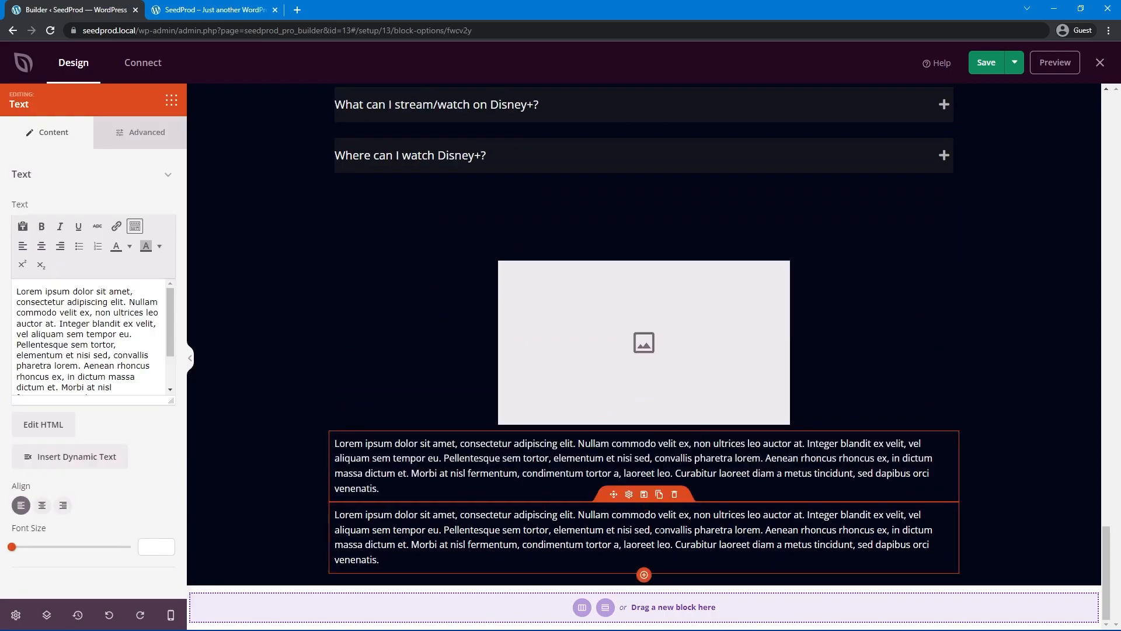
- Fill the new section's image block with the Disney+ logo
{"action": "left_click", "coordinate": [623, 342]}
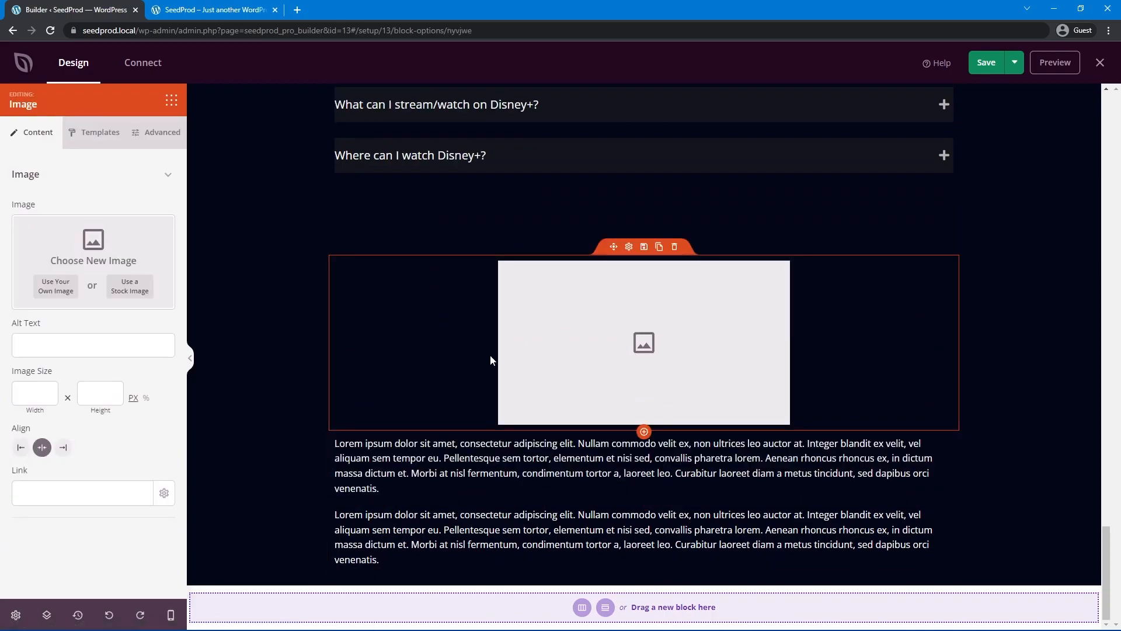
{"action": "left_click", "coordinate": [55, 288]}
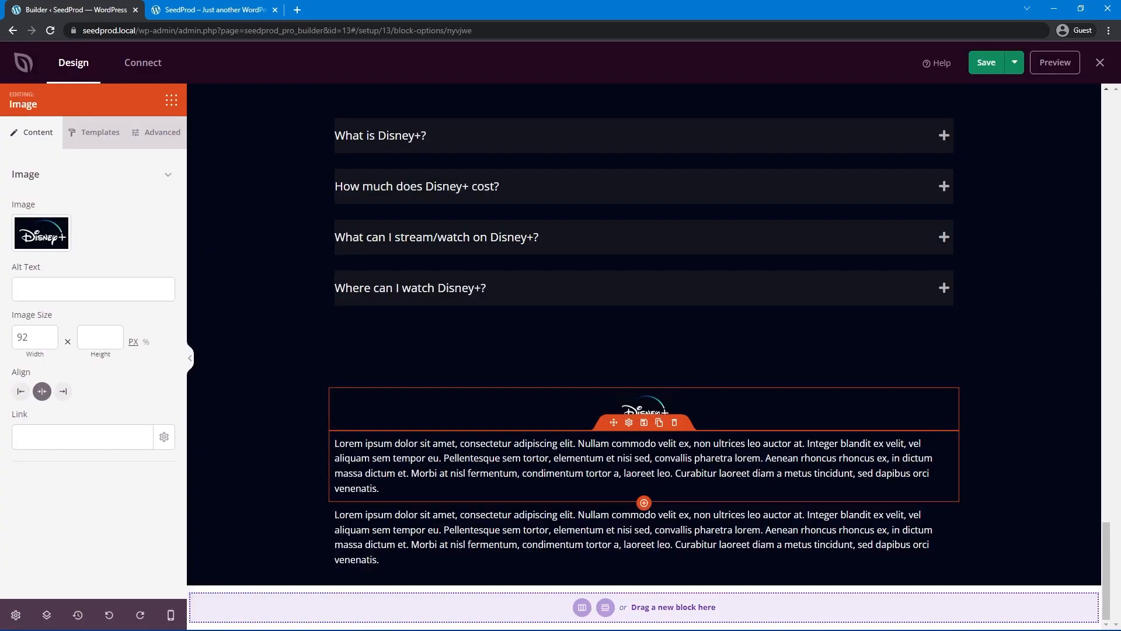
- Replace the first text block with centered footer links, from Subscriber Agreement and Privacy Policy through Help and About Us, at font size 12
{"action": "left_click", "coordinate": [629, 424]}
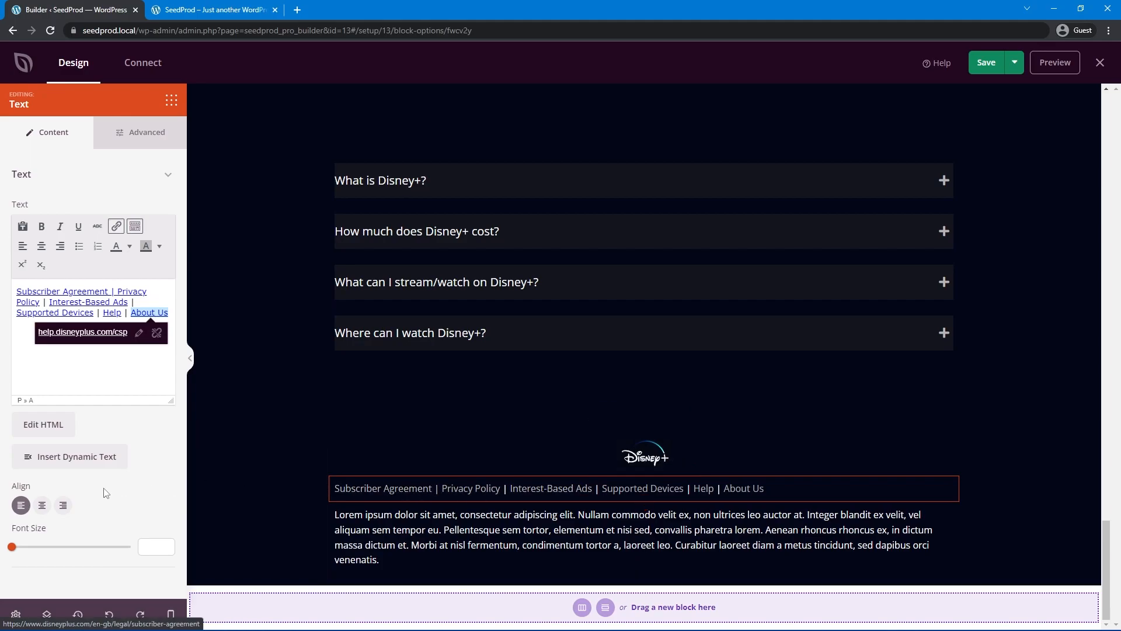
{"action": "left_click", "coordinate": [40, 508]}
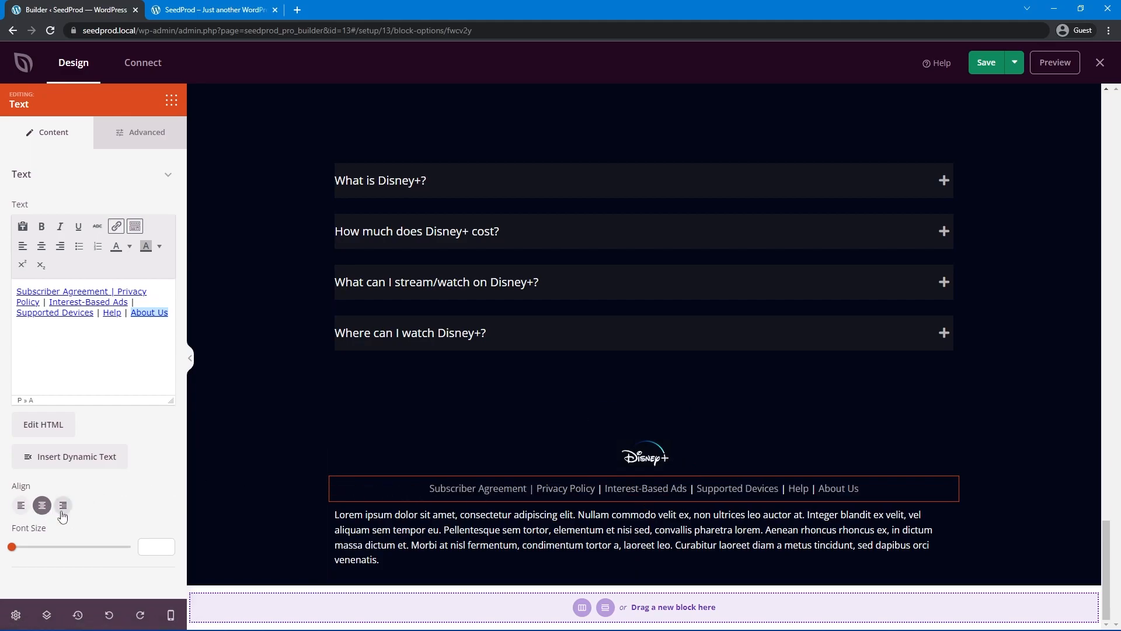
{"action": "left_click", "coordinate": [18, 547]}
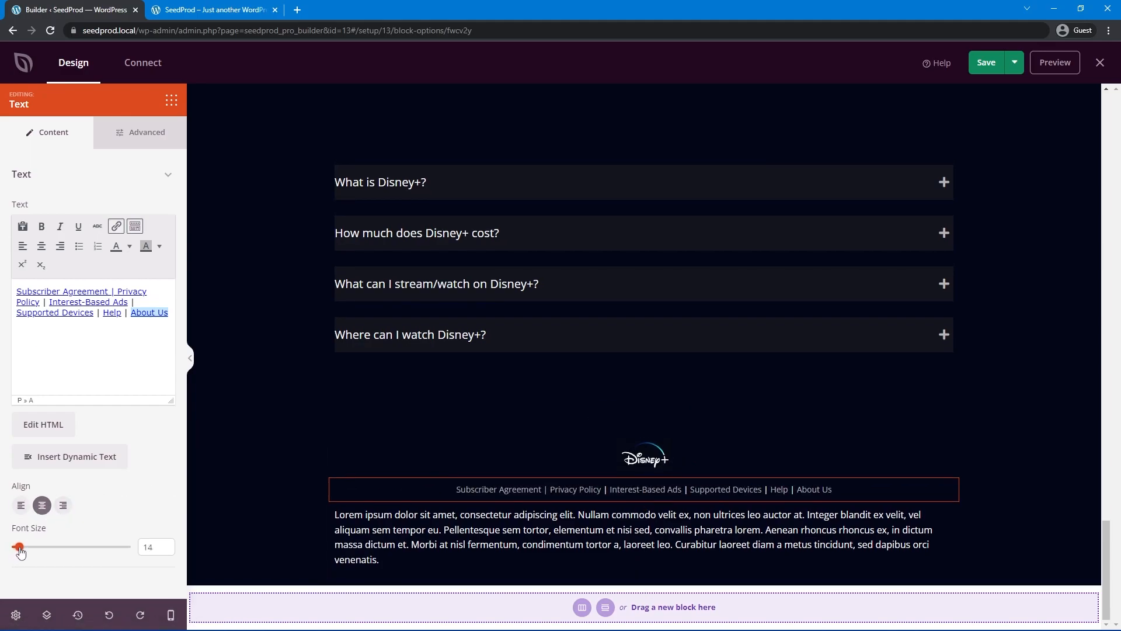
{"action": "left_click_drag", "start_coordinate": [20, 550], "coordinate": [16, 552]}
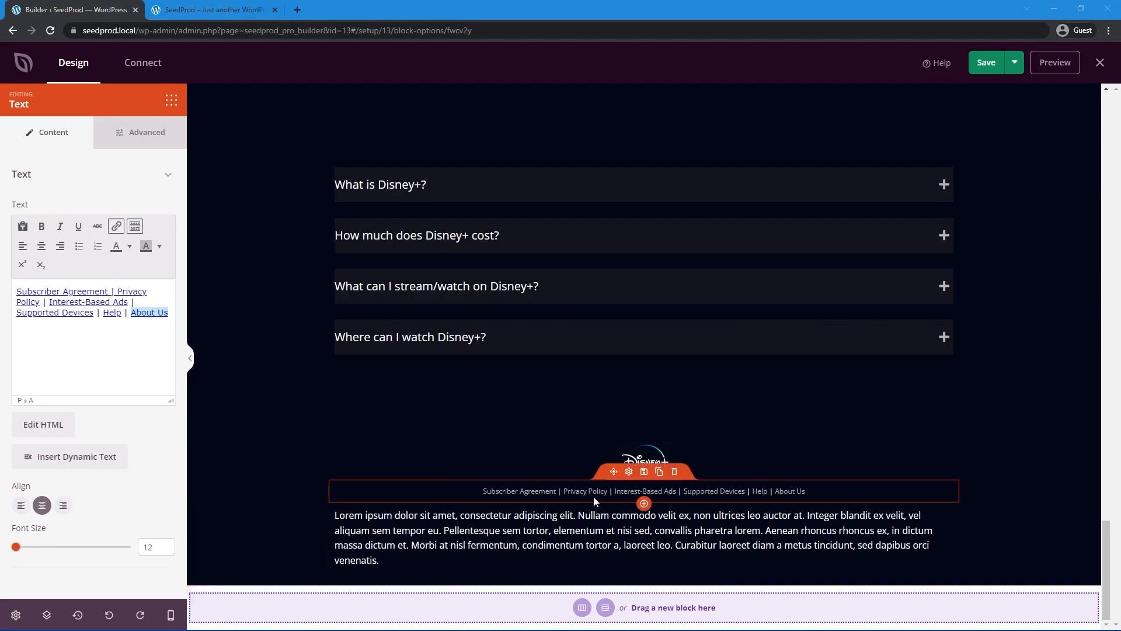
- Replace the last text block with "© Disney. All Rights Reserved.", centered at font size 12
{"action": "left_click", "coordinate": [590, 517]}
{"action": "key", "text": "ctrl+a"}
{"action": "type", "text": "© Disney. All Rights Reserved."}
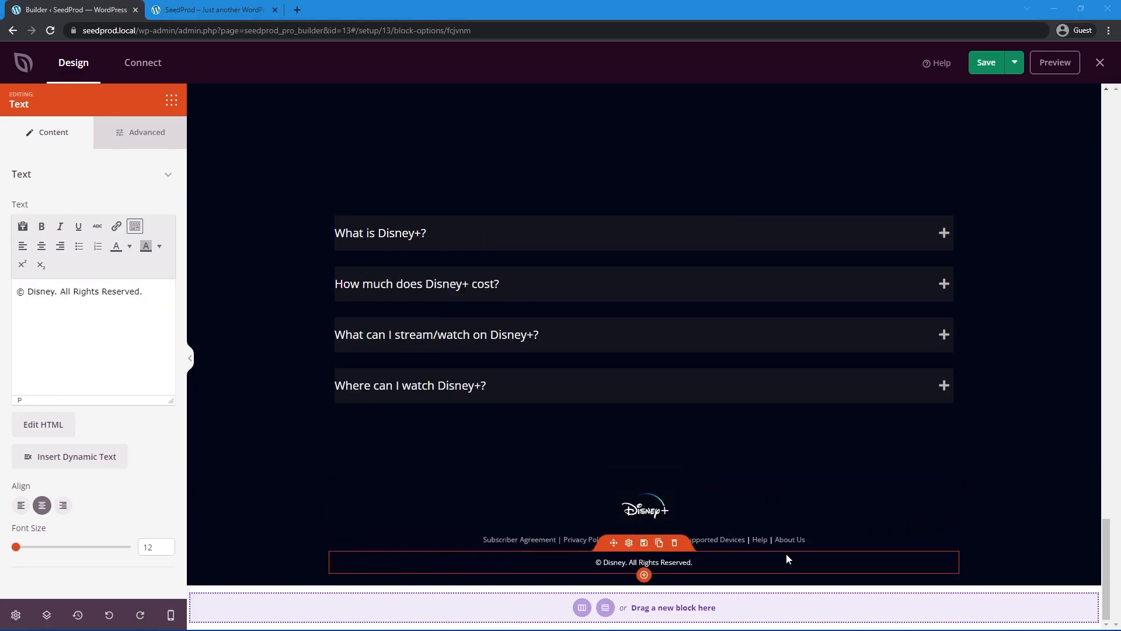
- Set the row's left and right padding to 200 and save the page
{"action": "left_click", "coordinate": [1090, 514]}
{"action": "left_click_drag", "start_coordinate": [1110, 553], "coordinate": [1067, 567]}
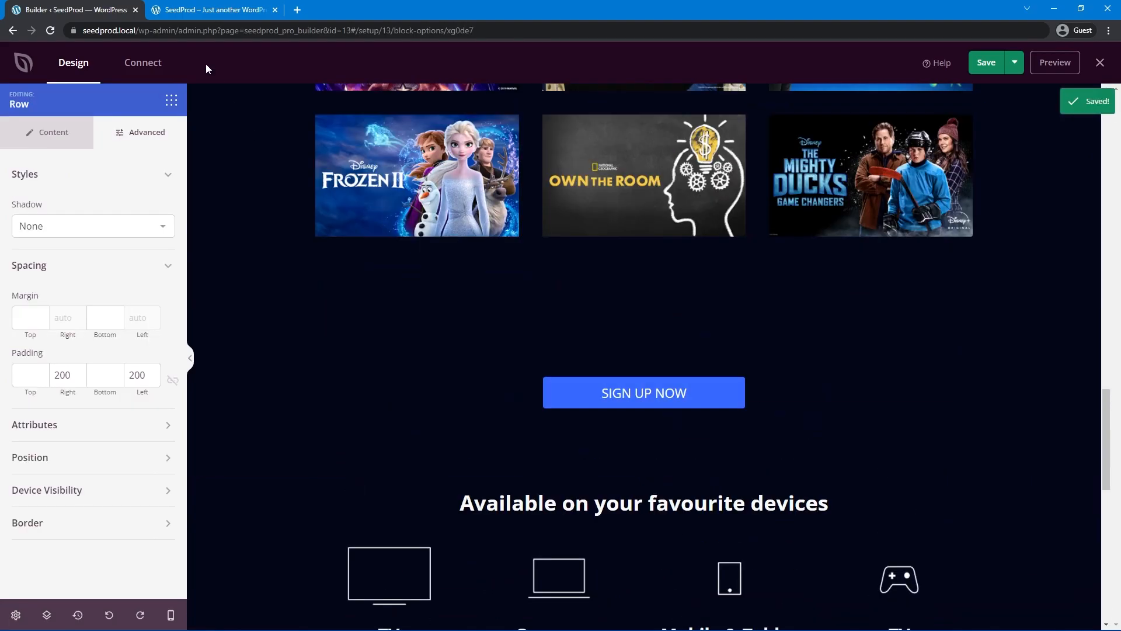
- Reload the live page and review its sections from the hero down to the FAQ, trying out an accordion question
{"action": "left_click", "coordinate": [195, 8]}
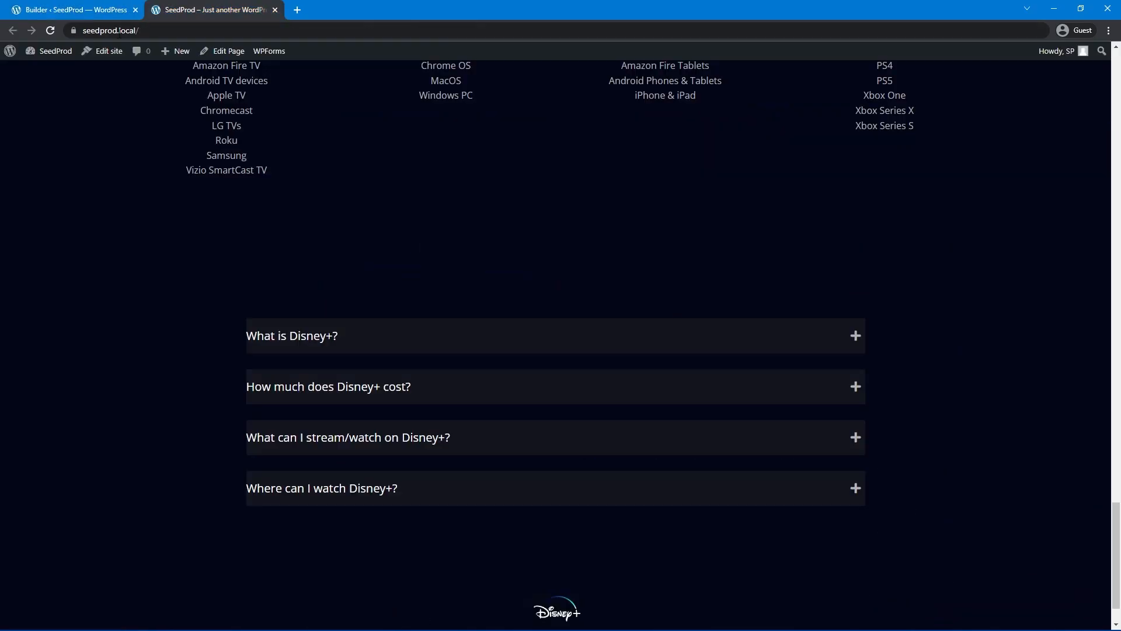
{"action": "left_click", "coordinate": [51, 31]}
{"action": "scroll", "coordinate": [1074, 327], "scroll_direction": "up", "scroll_amount": 15}
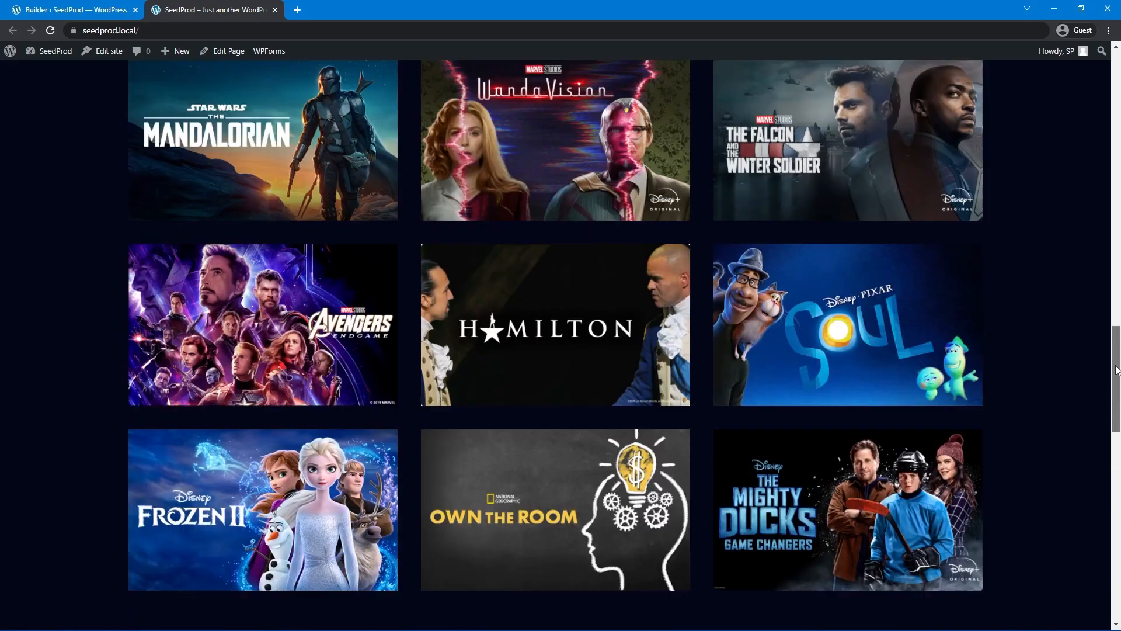
{"action": "left_click_drag", "start_coordinate": [1117, 369], "coordinate": [1092, 65]}
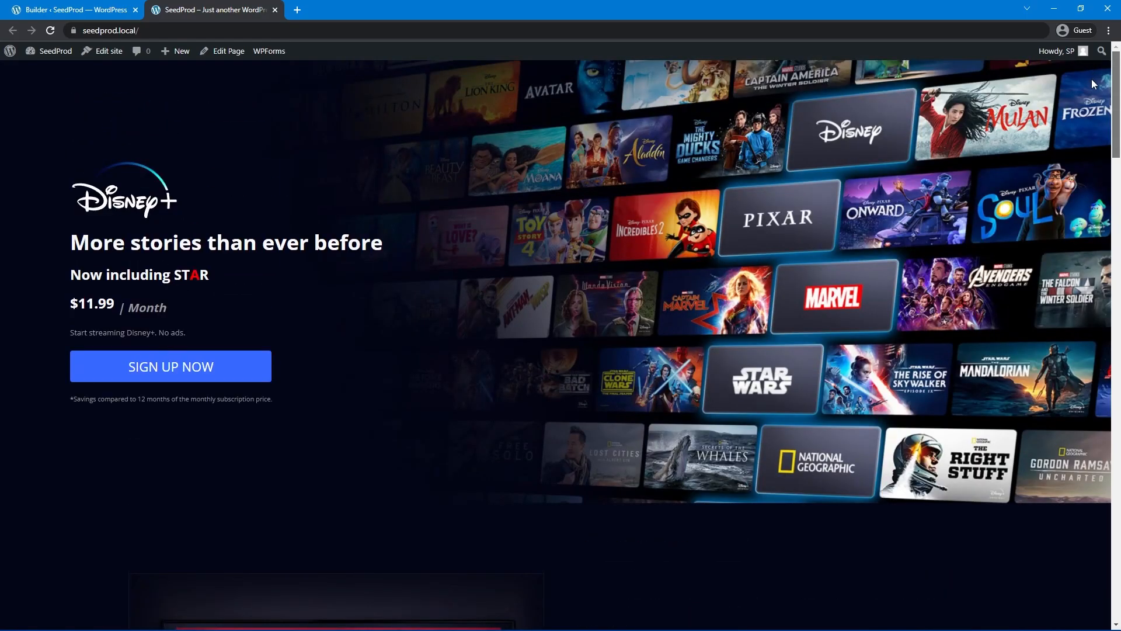
{"action": "scroll", "coordinate": [1080, 93], "scroll_direction": "down", "scroll_amount": 1}
{"action": "scroll", "coordinate": [776, 458], "scroll_direction": "down", "scroll_amount": 6}
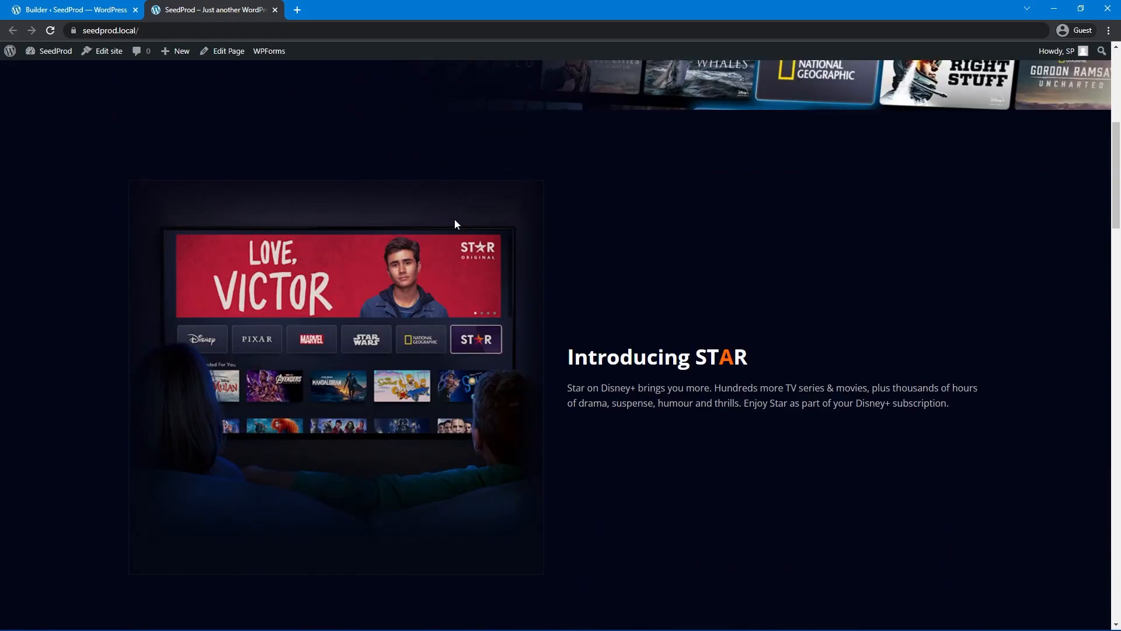
{"action": "scroll", "coordinate": [508, 214], "scroll_direction": "down", "scroll_amount": 15}
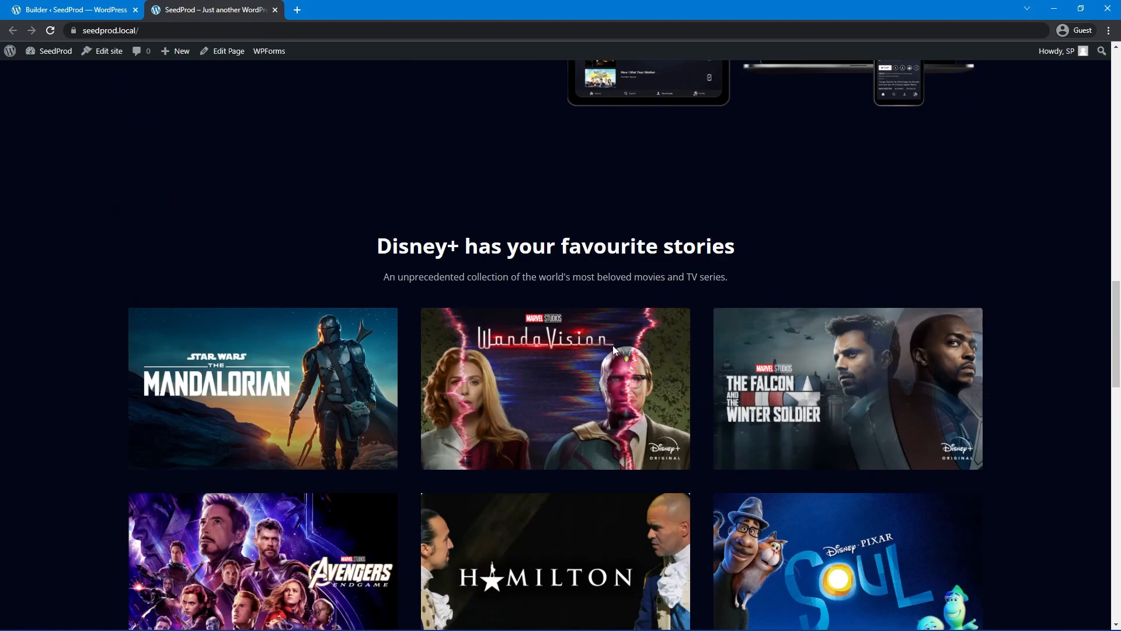
{"action": "scroll", "coordinate": [615, 346], "scroll_direction": "down", "scroll_amount": 10}
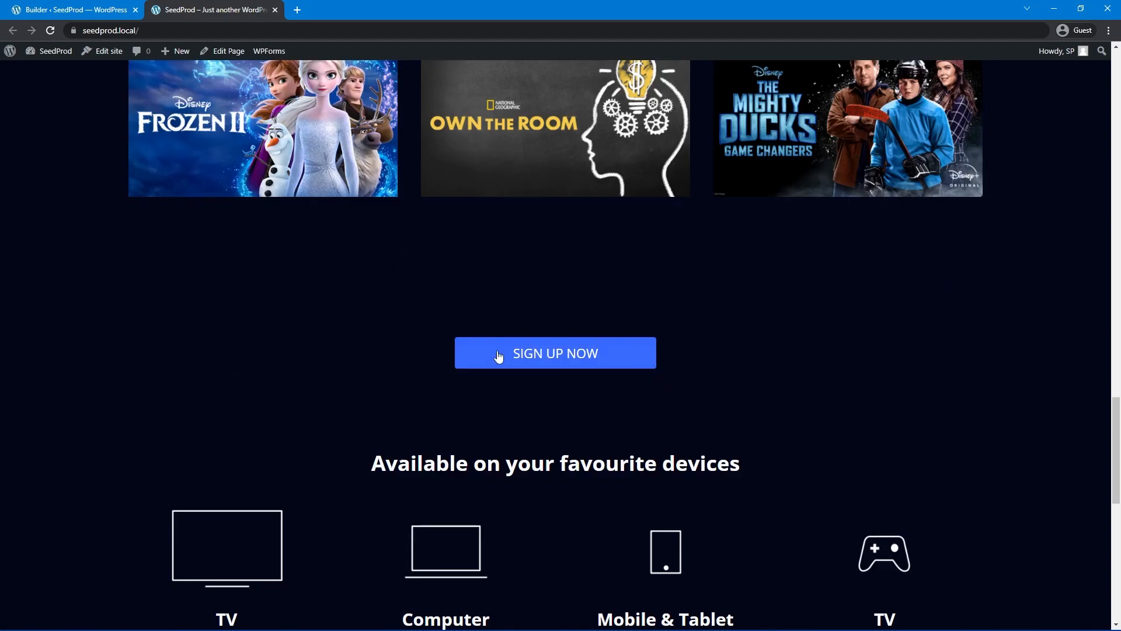
{"action": "scroll", "coordinate": [503, 353], "scroll_direction": "down", "scroll_amount": 6}
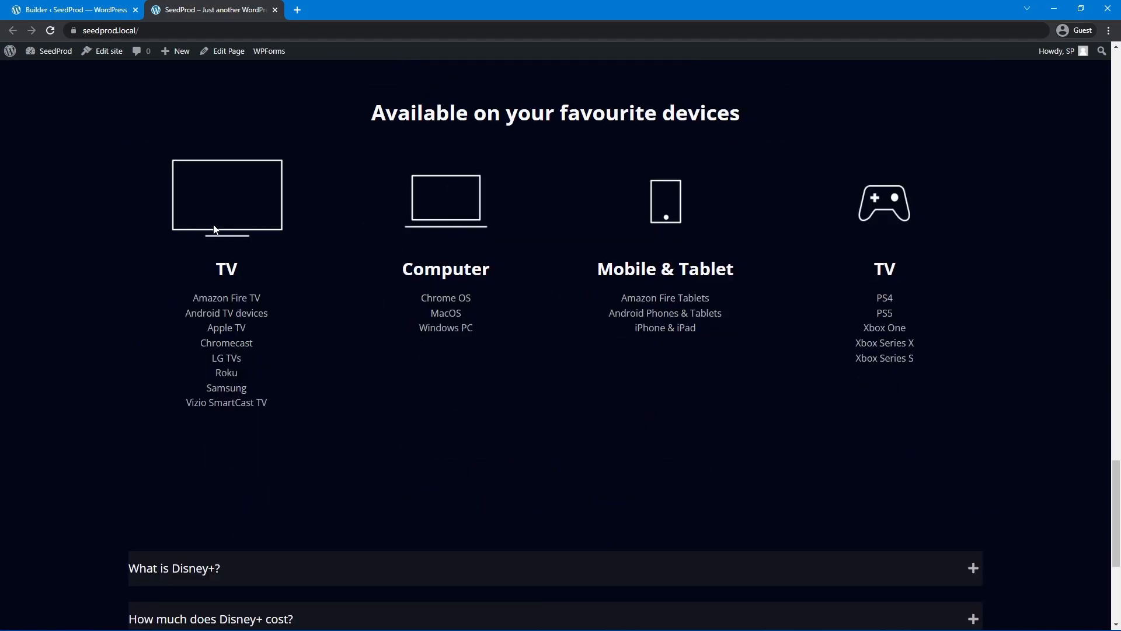
{"action": "scroll", "coordinate": [706, 370], "scroll_direction": "down", "scroll_amount": 5}
{"action": "left_click", "coordinate": [367, 285]}
{"action": "left_click", "coordinate": [367, 285]}
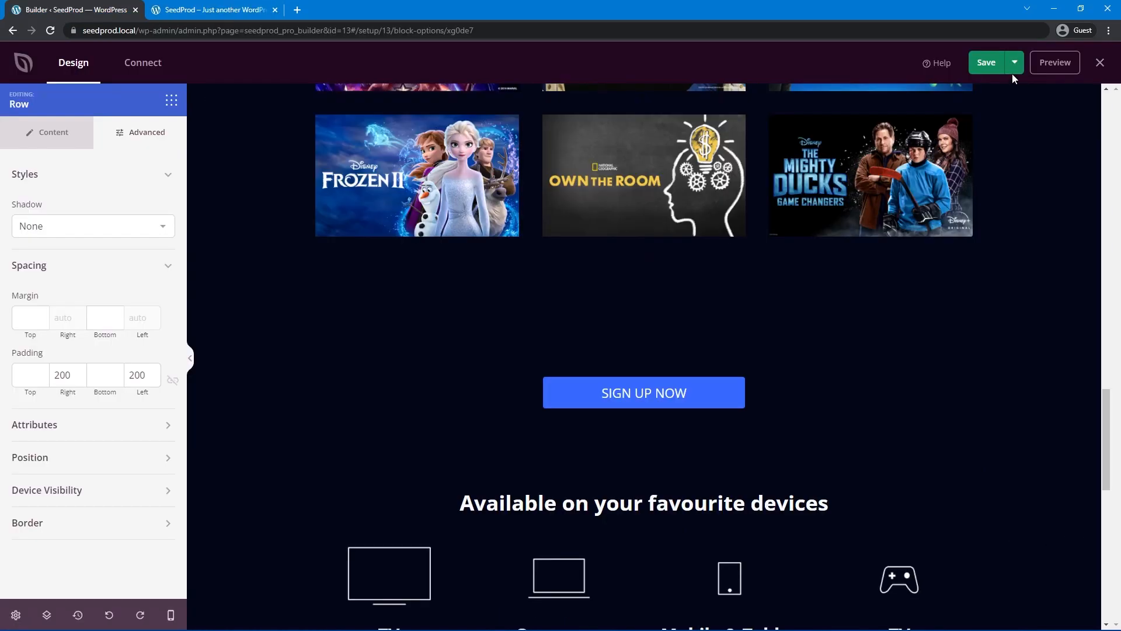
- Save the homepage design, exit the builder and check the live homepage
{"action": "left_click", "coordinate": [988, 65]}
{"action": "left_click", "coordinate": [1100, 63]}
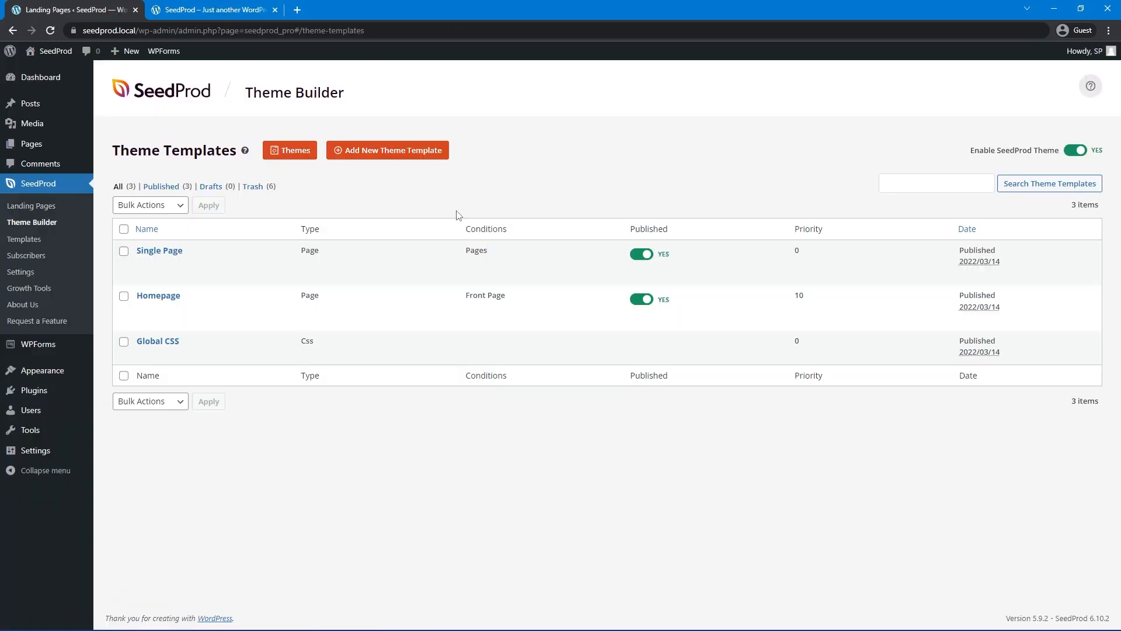
{"action": "left_click", "coordinate": [205, 12]}
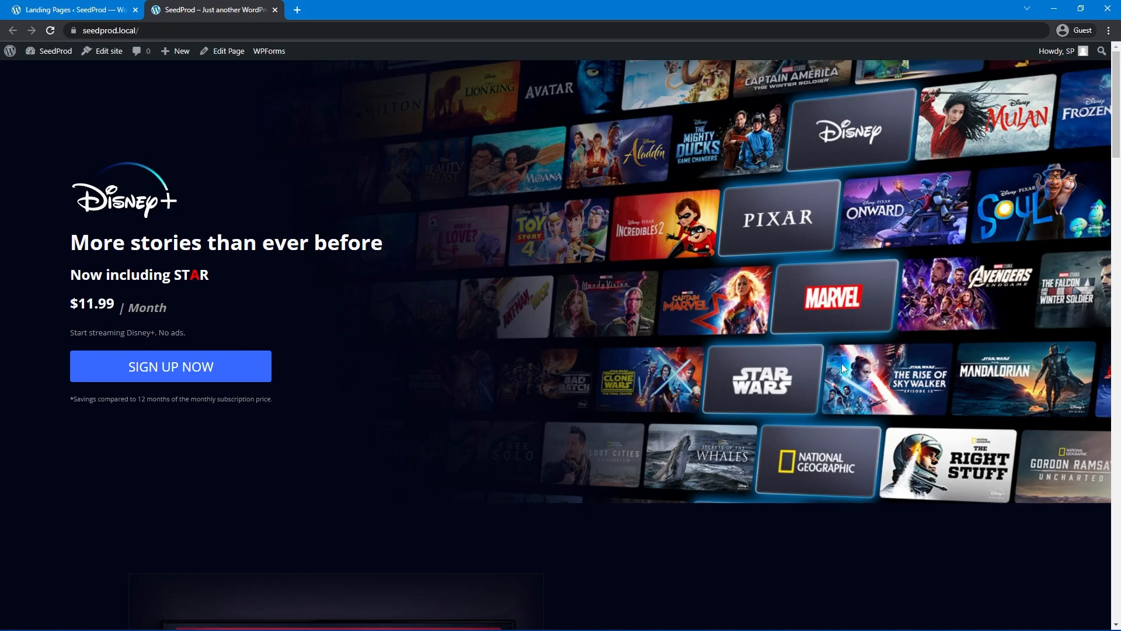
{"action": "left_click", "coordinate": [80, 10]}
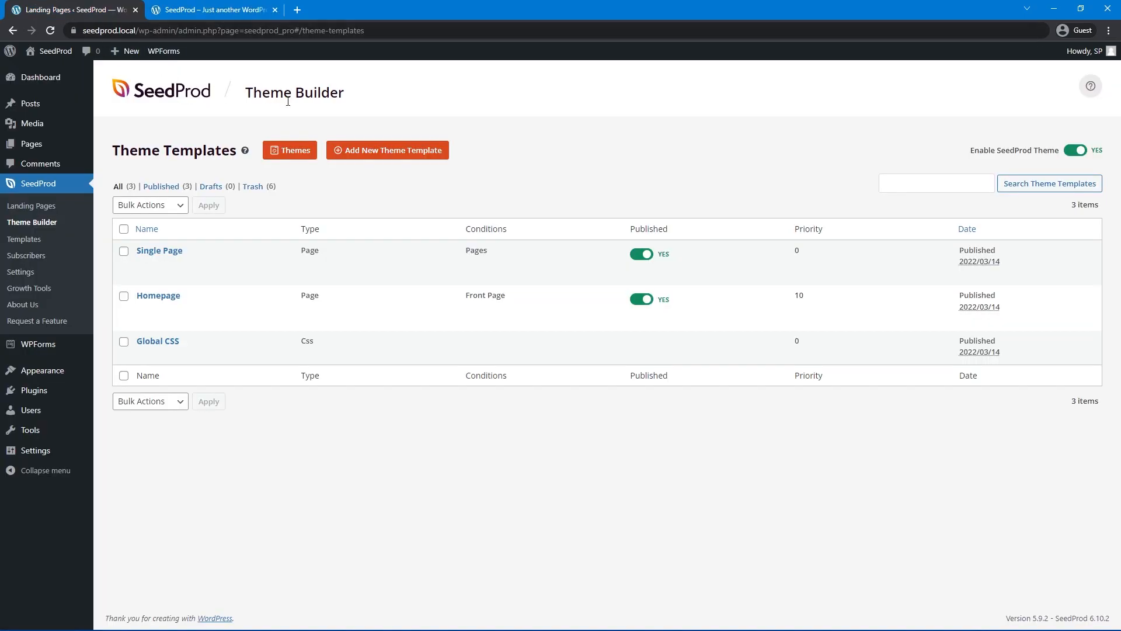
- Create a new WordPress page titled "Members" and publish it
{"action": "mouse_move", "coordinate": [195, 251]}
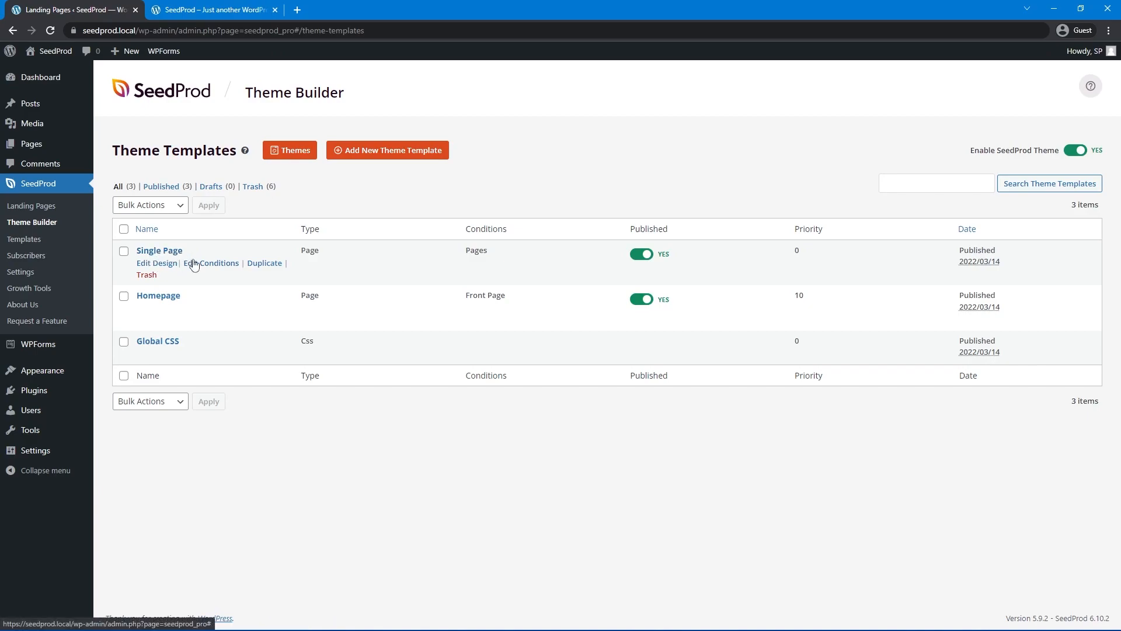
{"action": "mouse_move", "coordinate": [41, 149]}
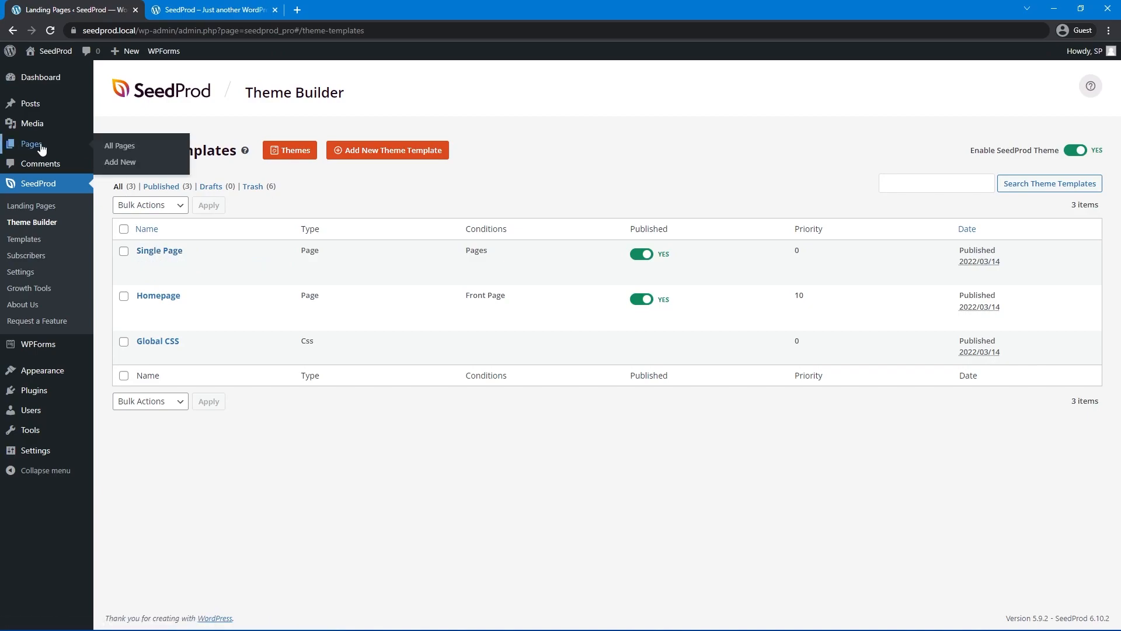
{"action": "mouse_move", "coordinate": [174, 274]}
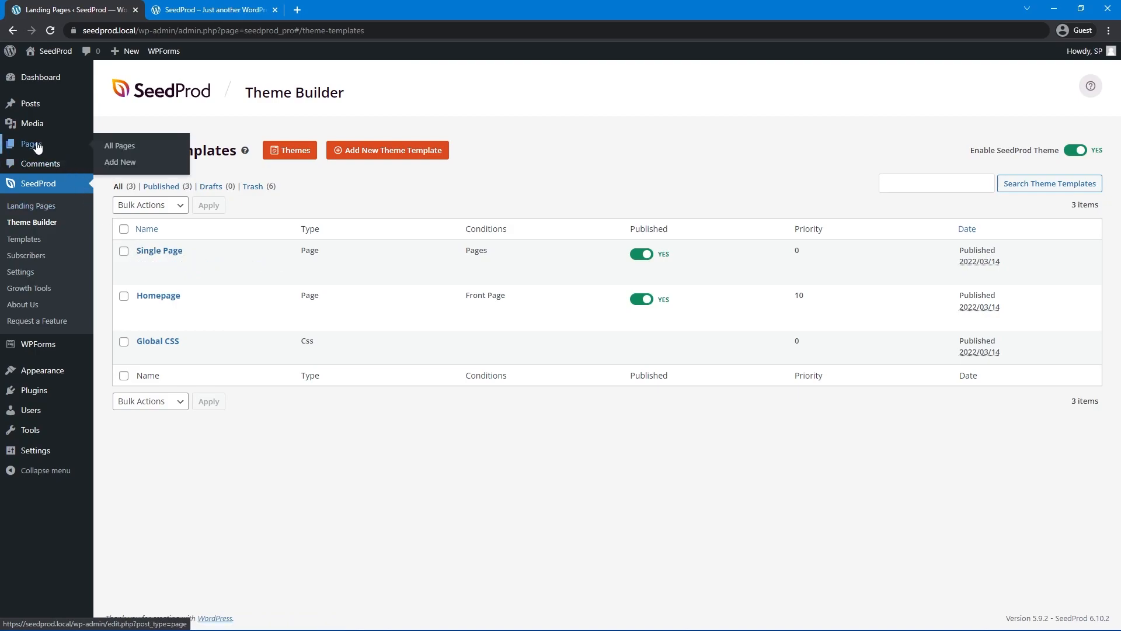
{"action": "left_click", "coordinate": [120, 162]}
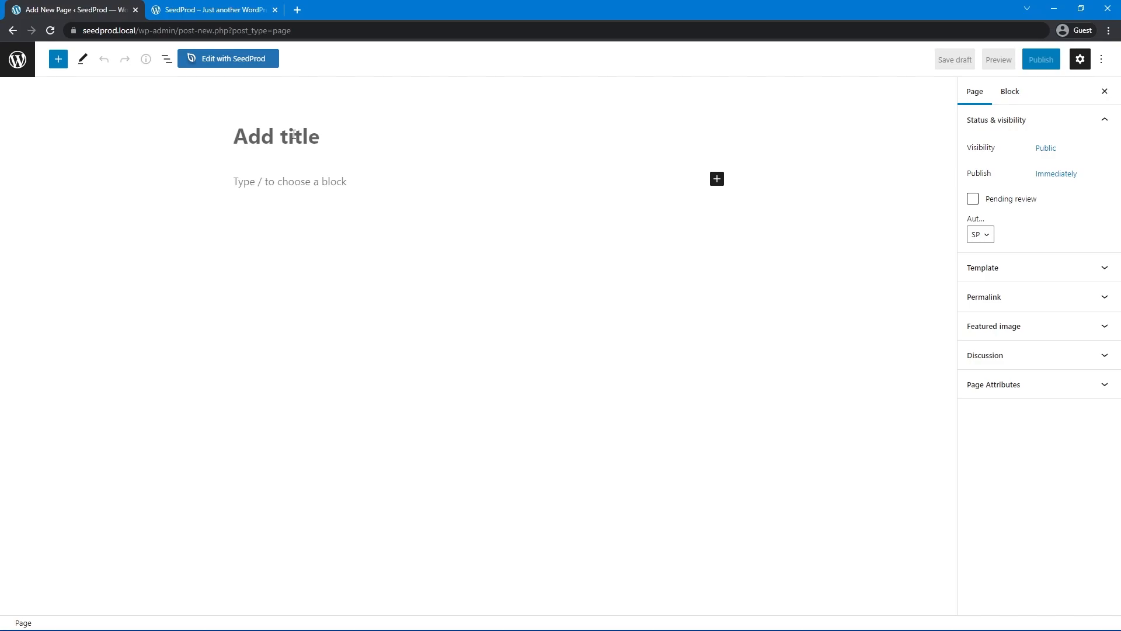
{"action": "type", "text": "Members"}
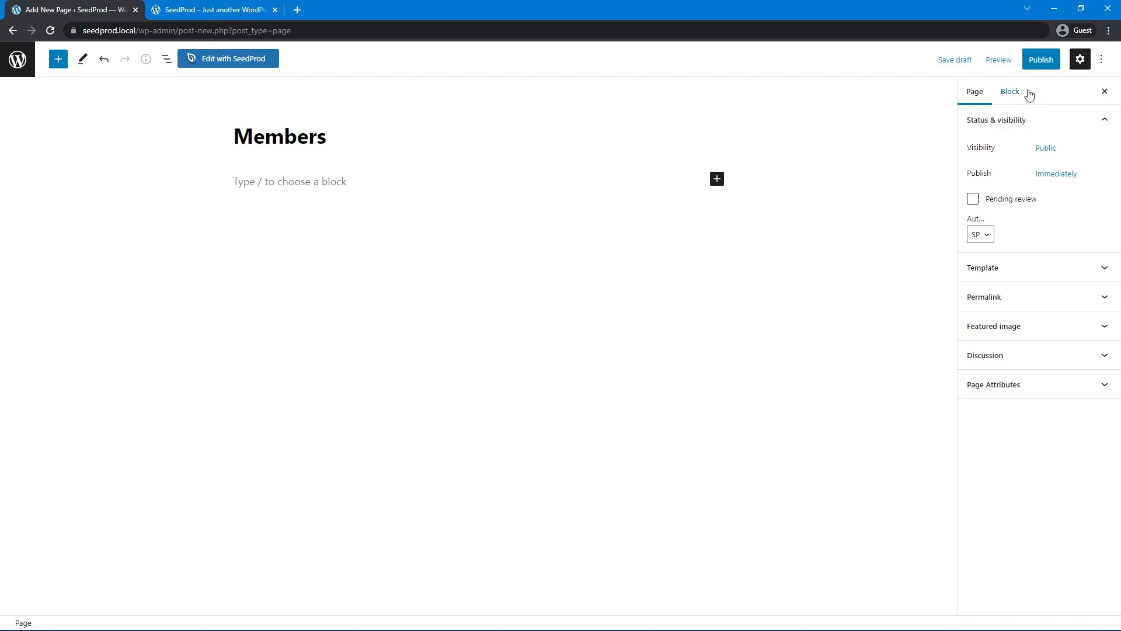
{"action": "left_click", "coordinate": [1041, 59]}
{"action": "left_click", "coordinate": [1003, 60]}
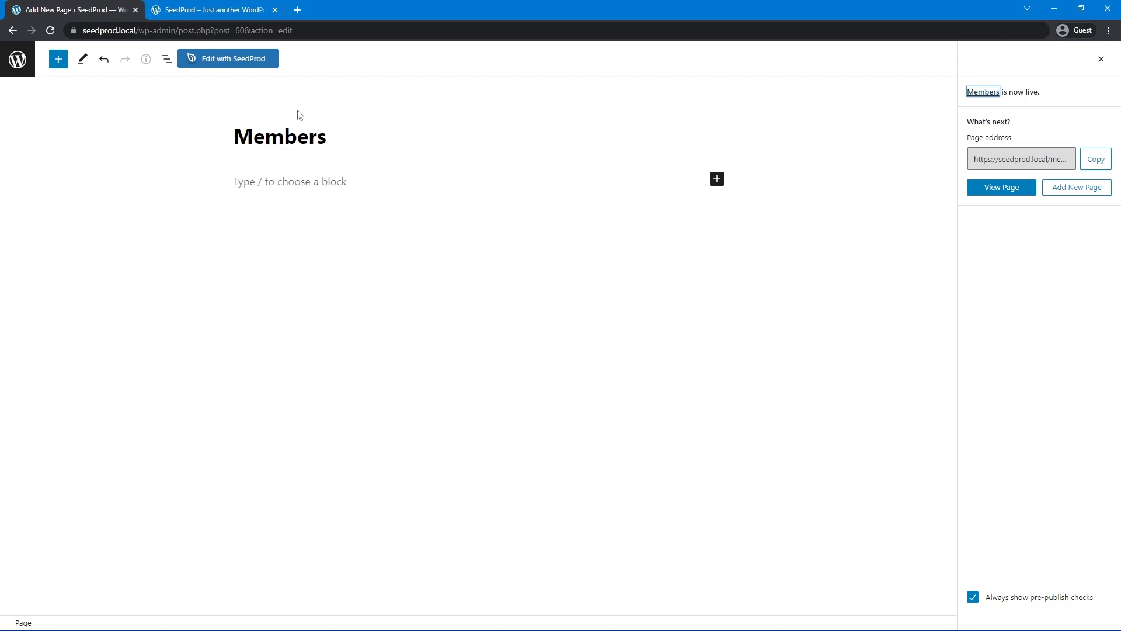
- Switch the Members page to the SeedProd builder, accept replacing its content, and choose a single-column layout
{"action": "left_click", "coordinate": [226, 58]}
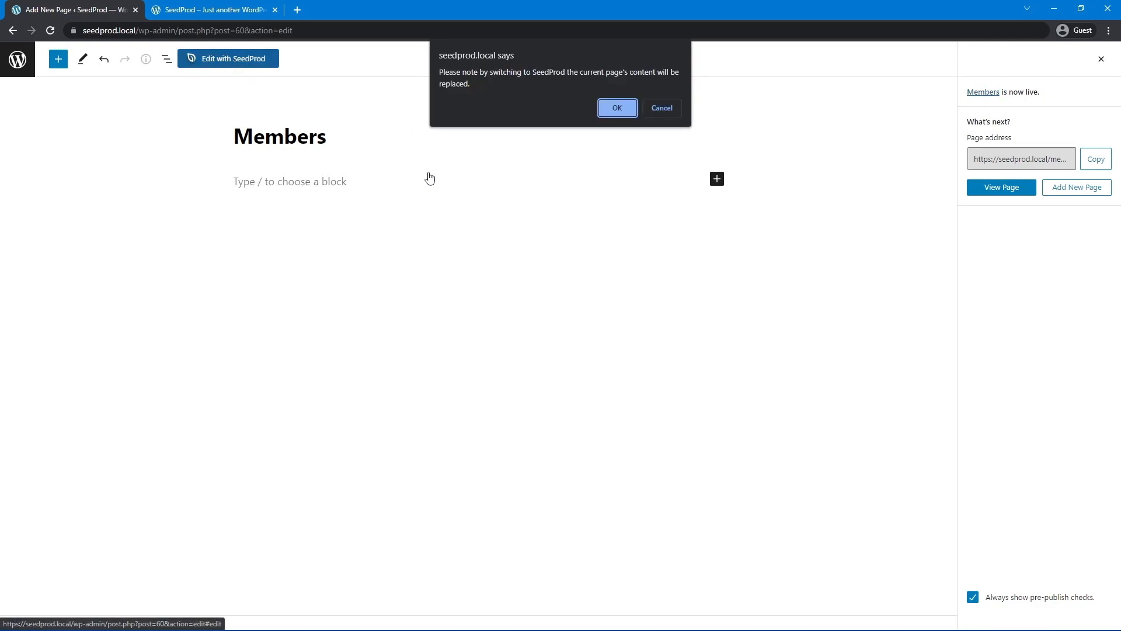
{"action": "left_click", "coordinate": [618, 107]}
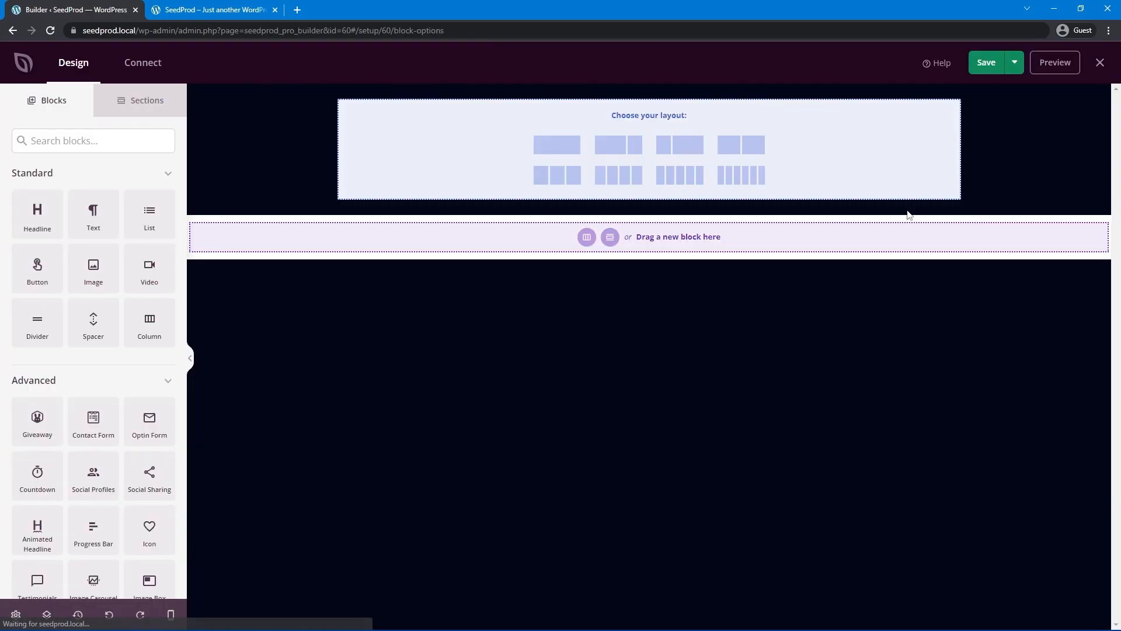
{"action": "left_click", "coordinate": [562, 146]}
- Add a headline block reading "Member's Area" to the single-column row and save the page
{"action": "left_click_drag", "start_coordinate": [52, 205], "coordinate": [387, 121]}
{"action": "left_click_drag", "start_coordinate": [107, 268], "coordinate": [4, 268]}
{"action": "type", "text": "M"}
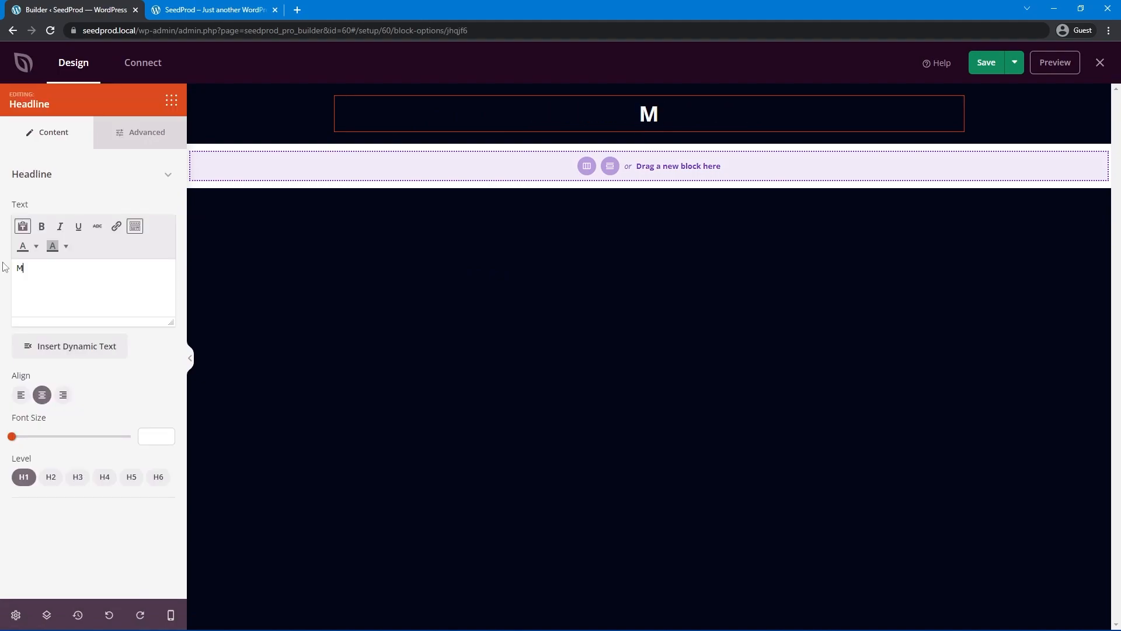
{"action": "type", "text": "ember's Area"}
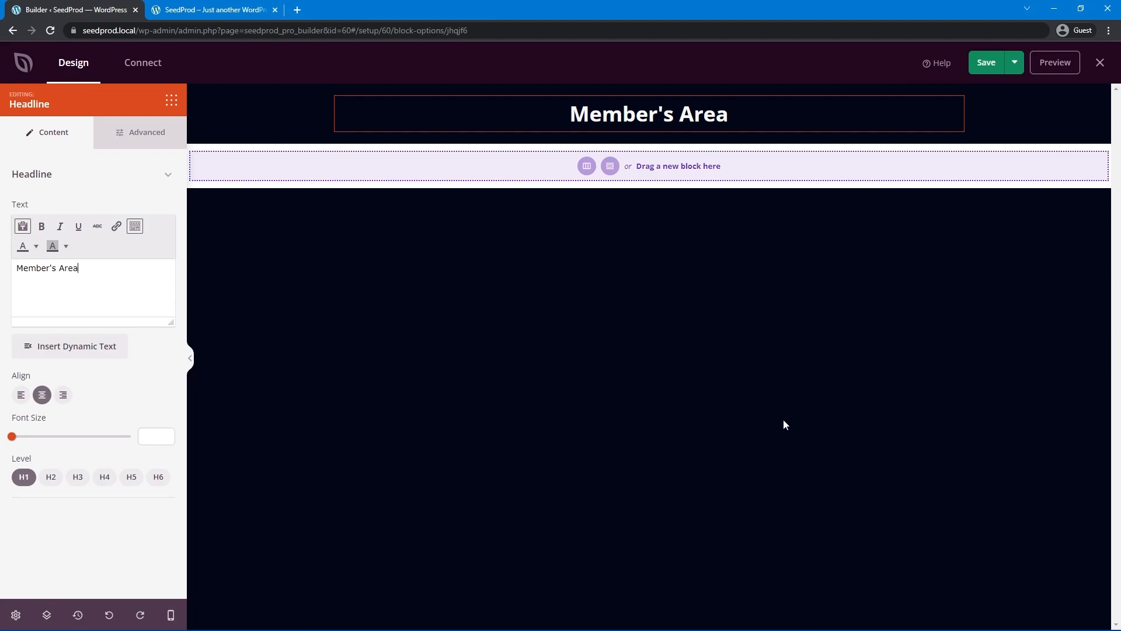
{"action": "left_click", "coordinate": [986, 63]}
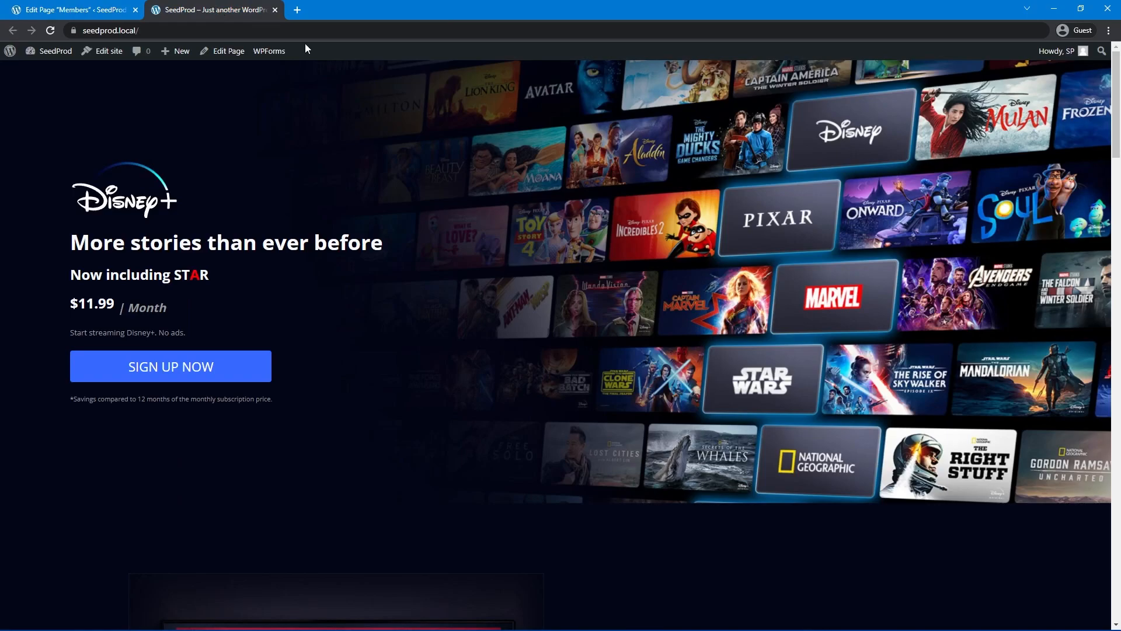
- Load the live seedprod.local/members page and check its headline
{"action": "left_click", "coordinate": [229, 29]}
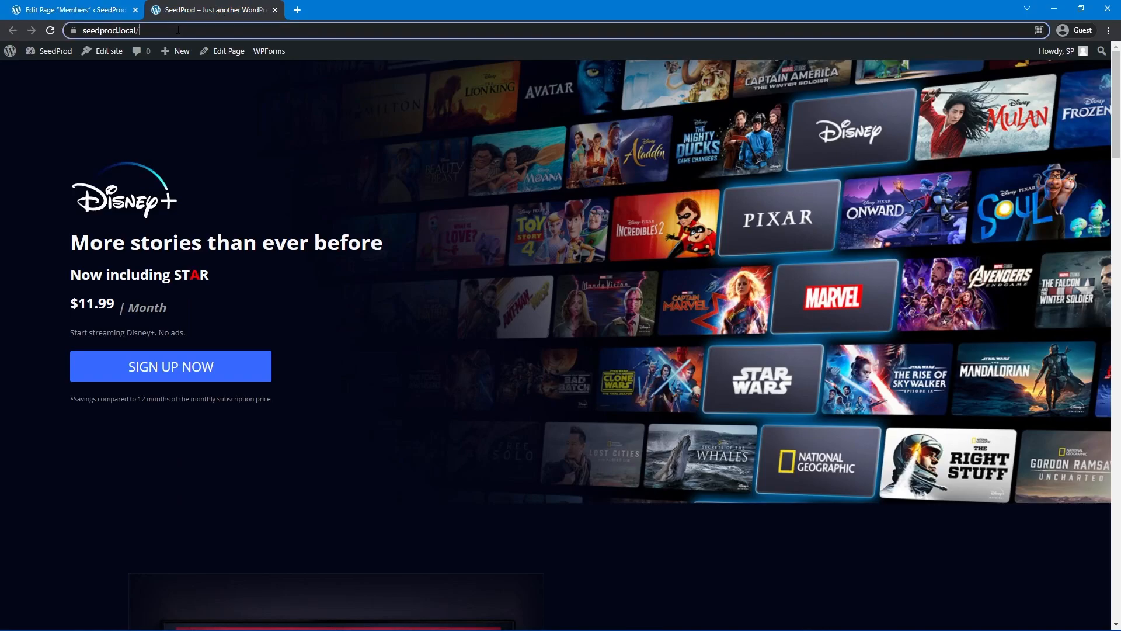
{"action": "type", "text": "/members"}
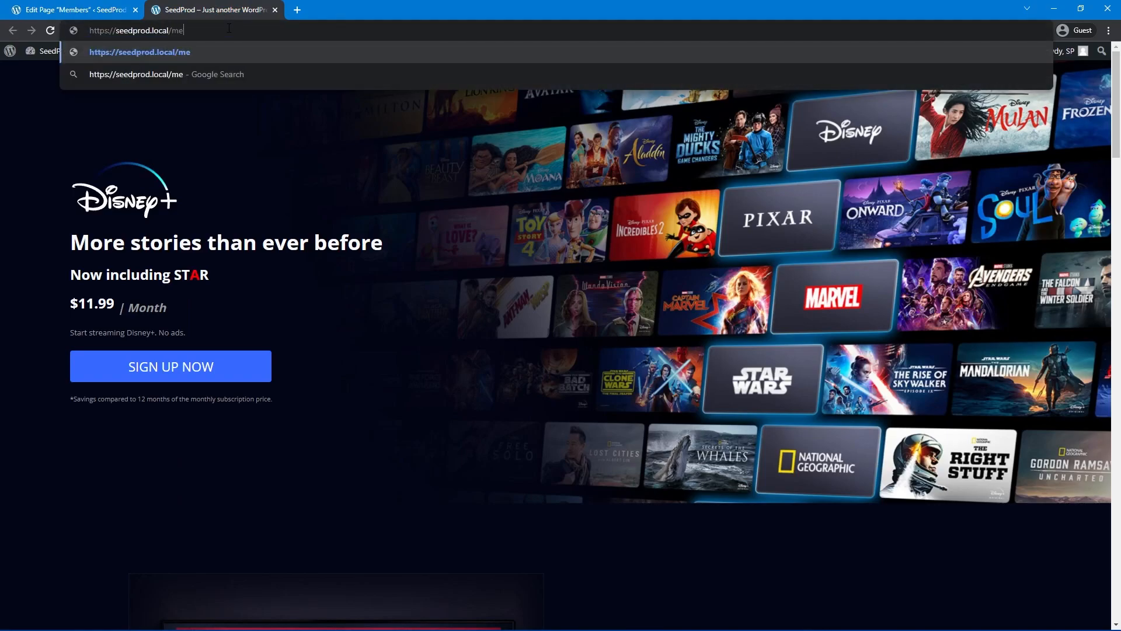
{"action": "key", "text": "Return"}
{"action": "left_click_drag", "start_coordinate": [429, 106], "coordinate": [631, 159]}
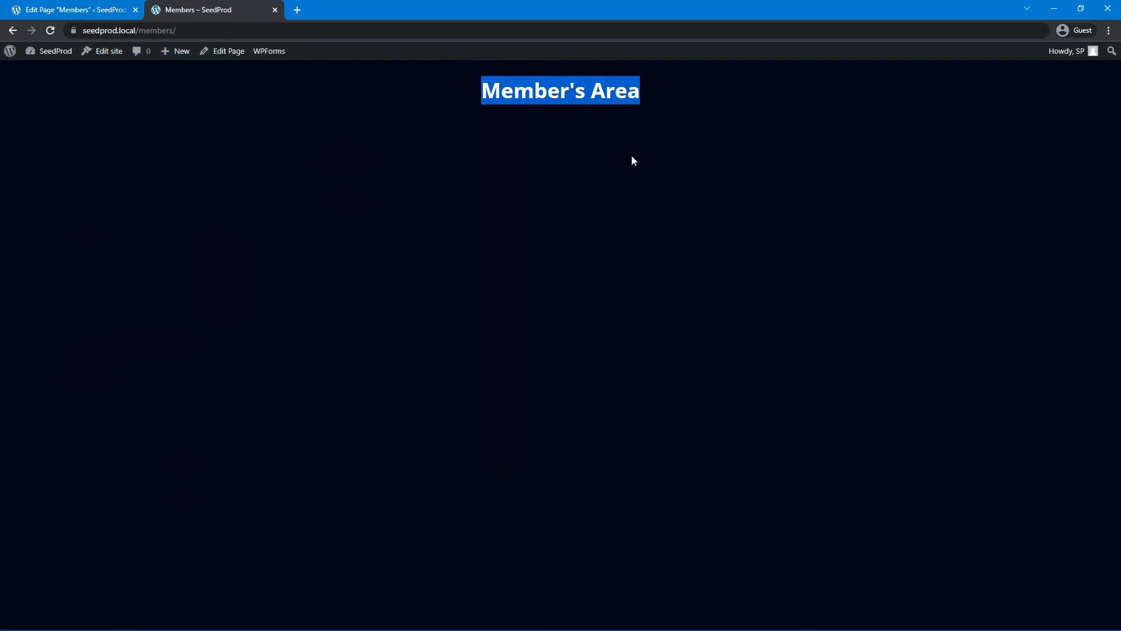
{"action": "left_click", "coordinate": [604, 130]}
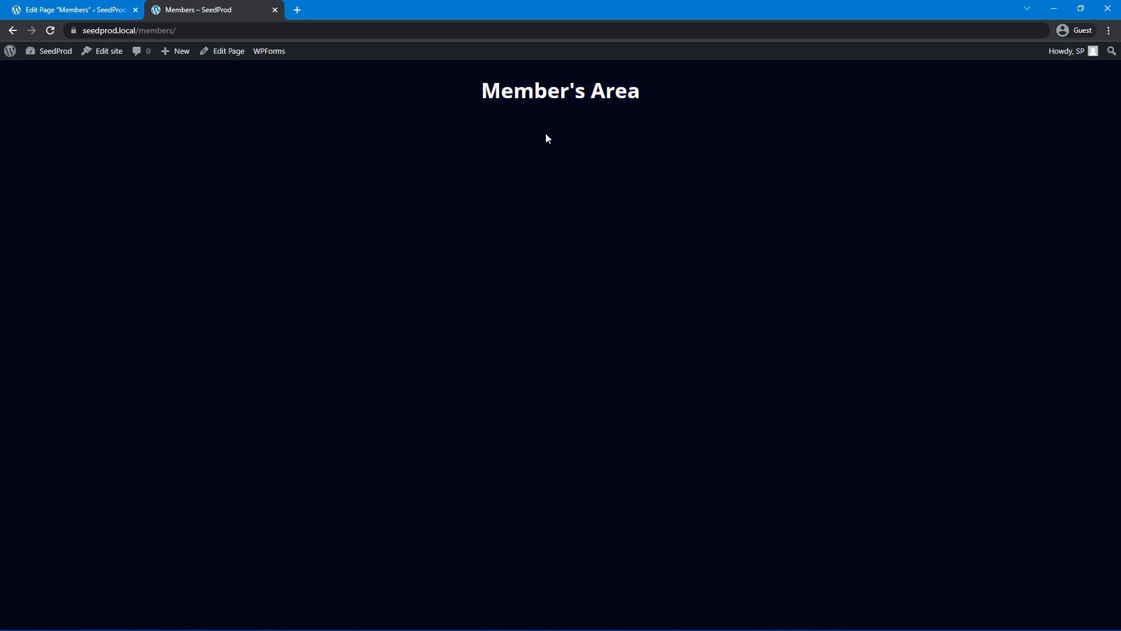
{"action": "left_click_drag", "start_coordinate": [477, 104], "coordinate": [729, 106]}
{"action": "left_click", "coordinate": [730, 106]}
- Create a new WordPress page titled "Login", publish it and return to the pages list
{"action": "left_click", "coordinate": [103, 13]}
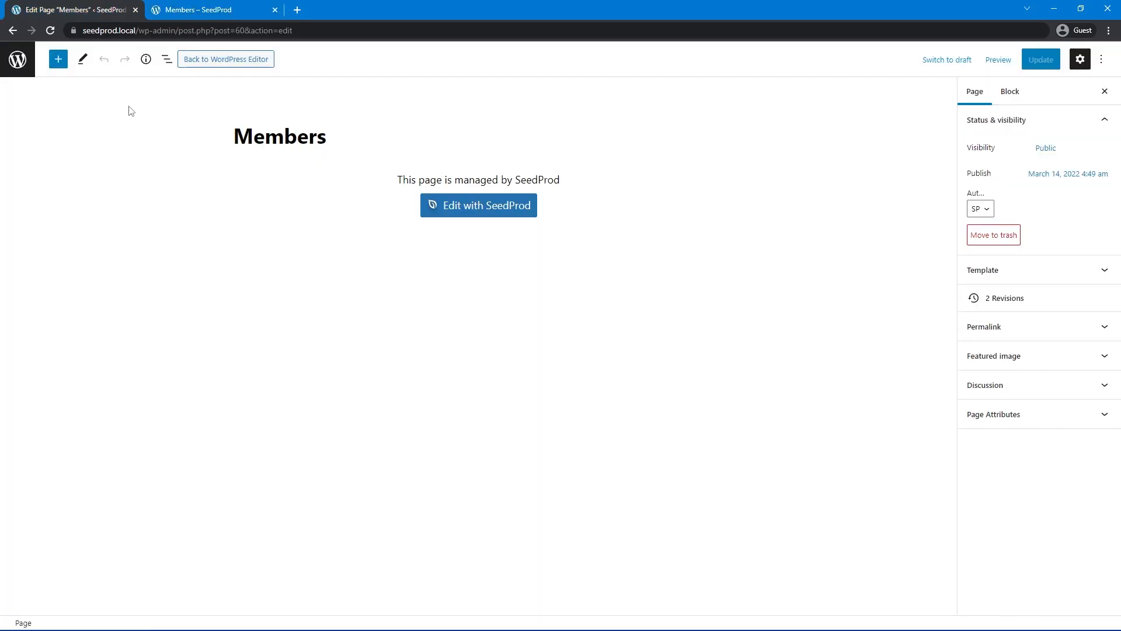
{"action": "left_click", "coordinate": [31, 64]}
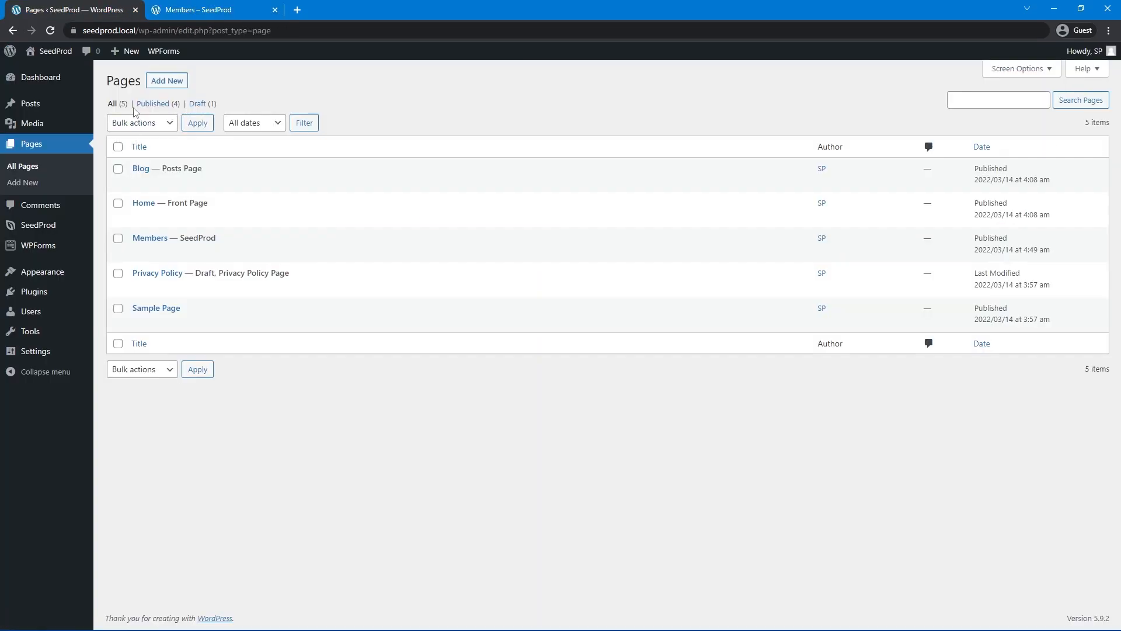
{"action": "left_click", "coordinate": [176, 82]}
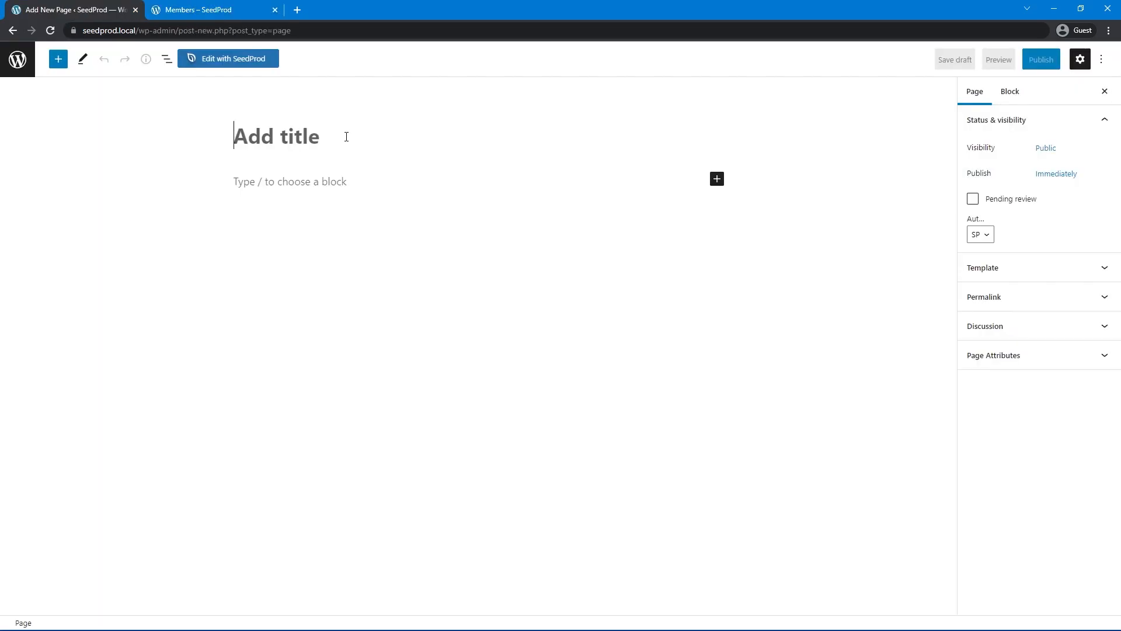
{"action": "type", "text": "Login"}
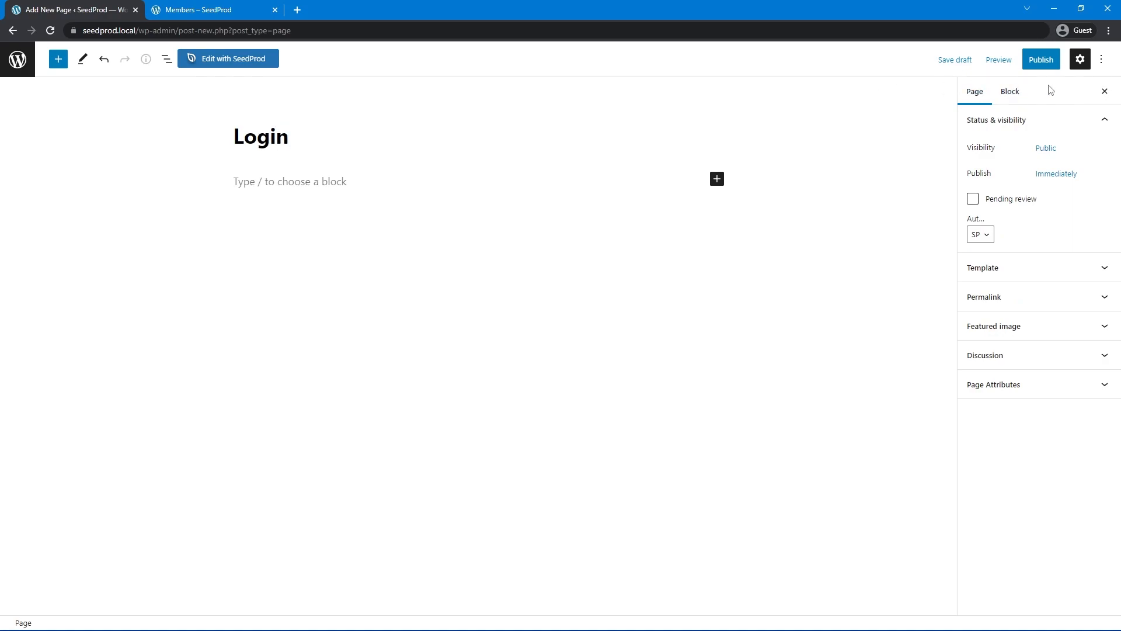
{"action": "left_click", "coordinate": [1041, 58]}
{"action": "left_click", "coordinate": [1003, 59]}
{"action": "left_click", "coordinate": [18, 59]}
- Search the WPForms addons for "user" and install the User Registration Addon
{"action": "mouse_move", "coordinate": [32, 248]}
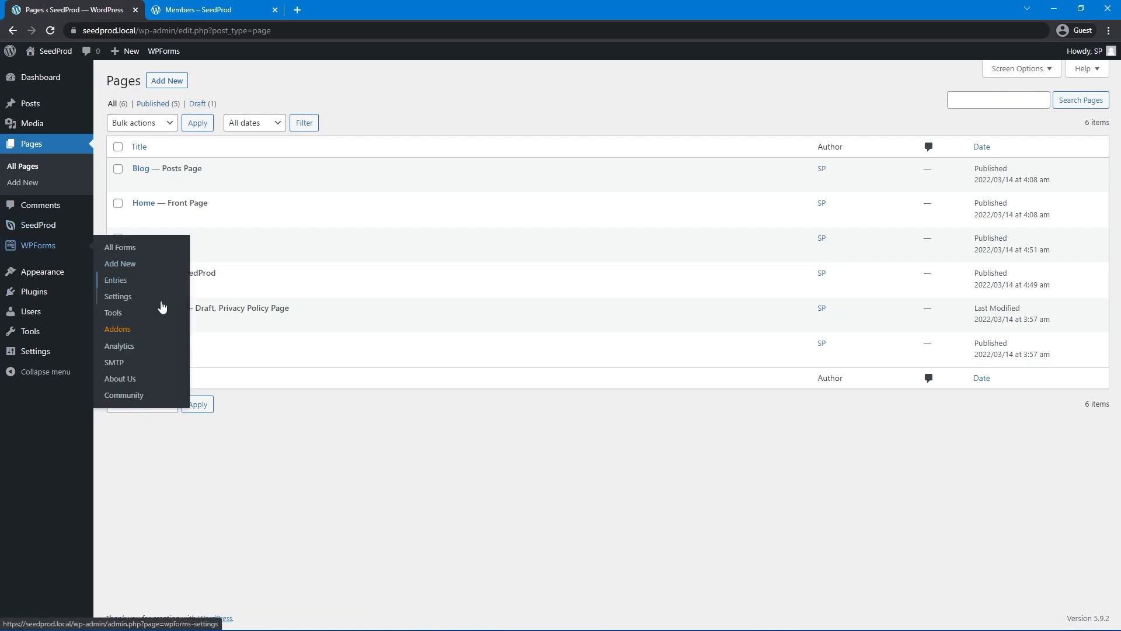
{"action": "left_click", "coordinate": [117, 330]}
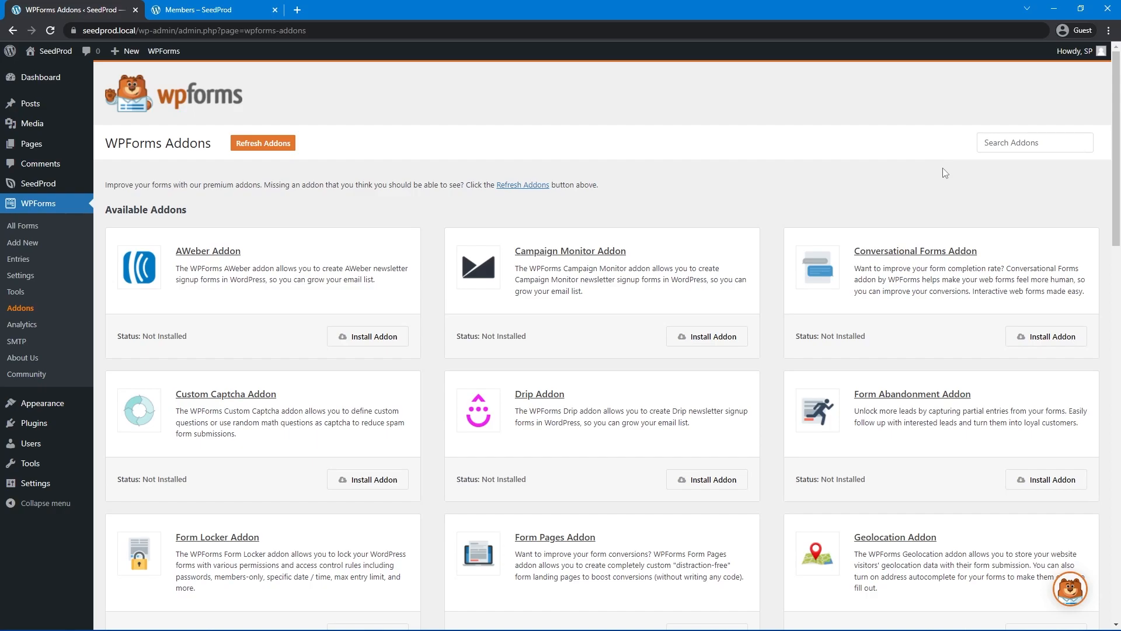
{"action": "left_click", "coordinate": [1030, 139]}
{"action": "type", "text": "user"}
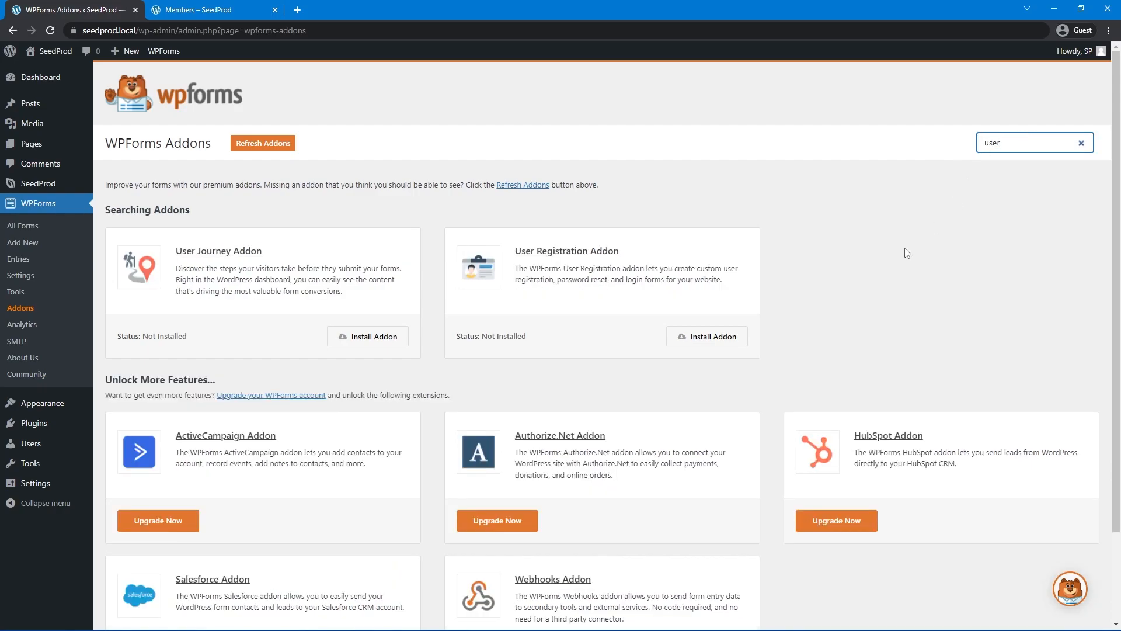
{"action": "left_click", "coordinate": [721, 344]}
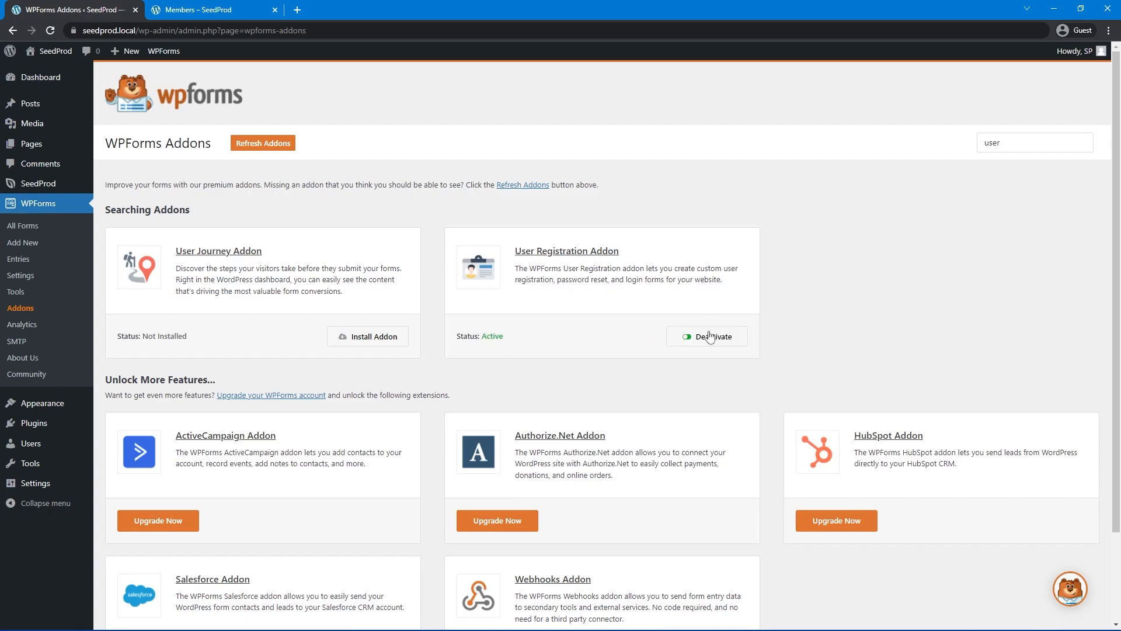
- Start a new WPForms form, search the templates for "user" and use the User Login Form template
{"action": "left_click", "coordinate": [29, 244]}
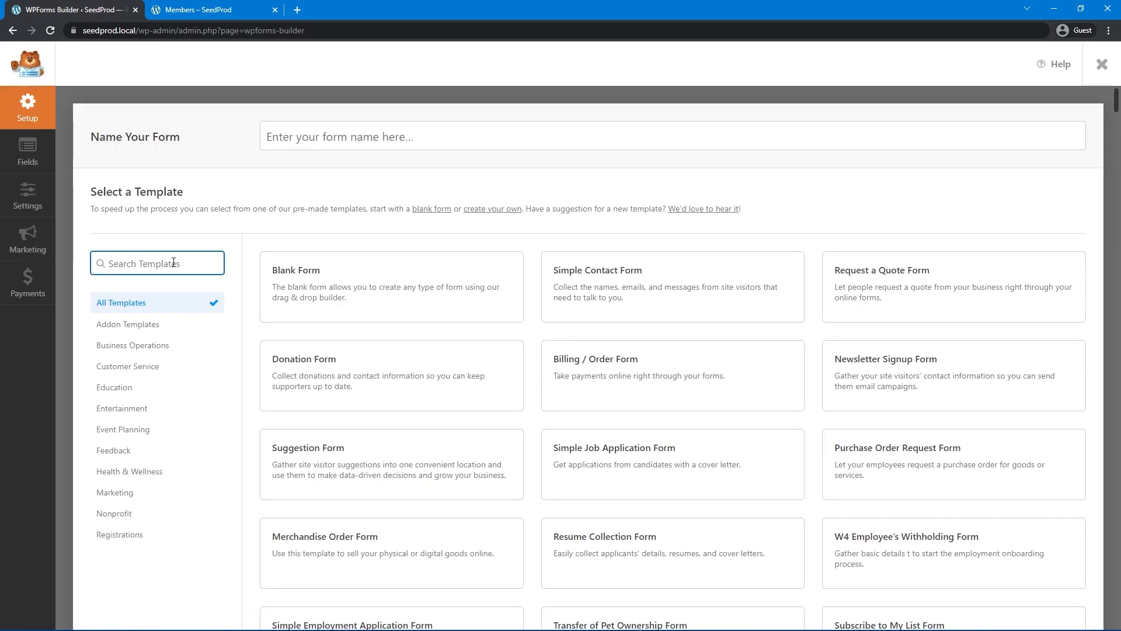
{"action": "type", "text": "user"}
{"action": "mouse_move", "coordinate": [295, 491]}
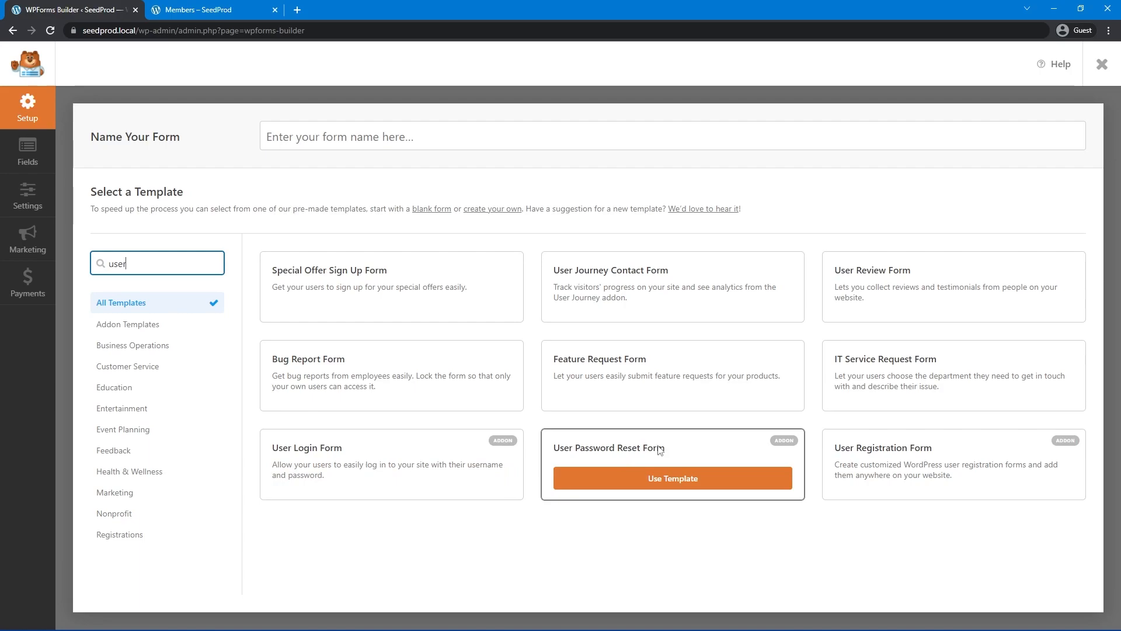
{"action": "mouse_move", "coordinate": [935, 459]}
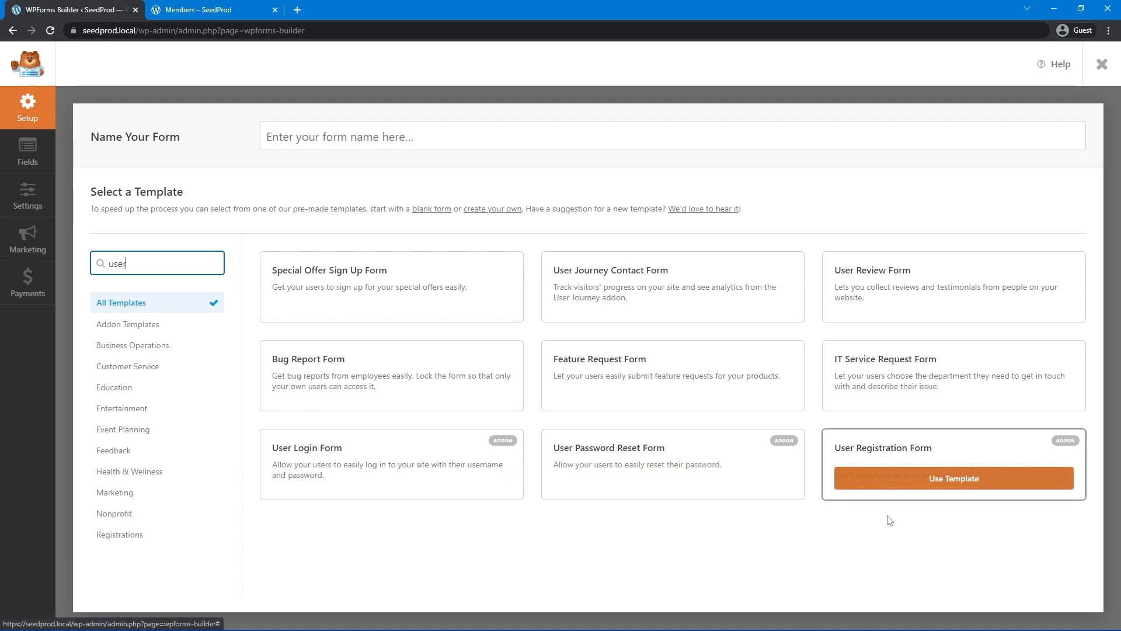
{"action": "mouse_move", "coordinate": [666, 467]}
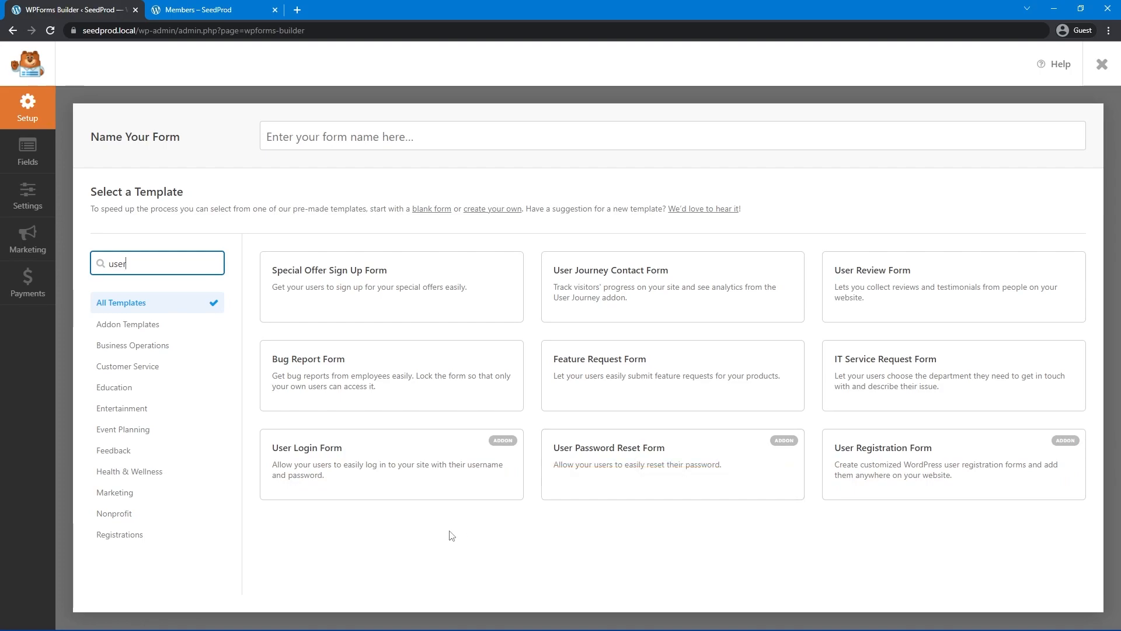
{"action": "mouse_move", "coordinate": [296, 447]}
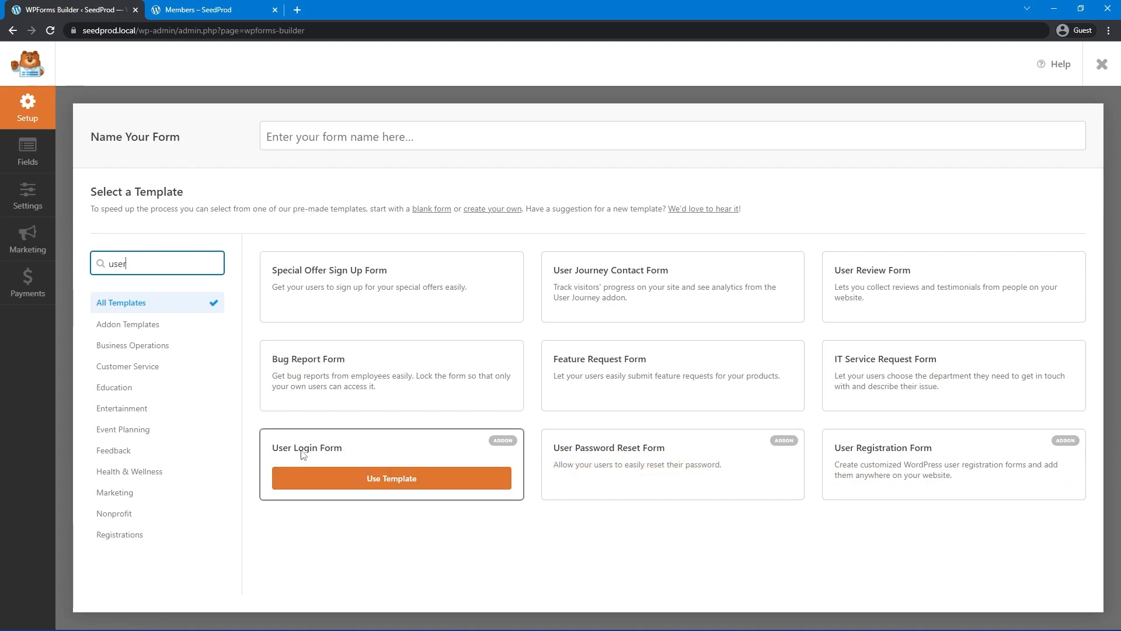
{"action": "left_click", "coordinate": [388, 480]}
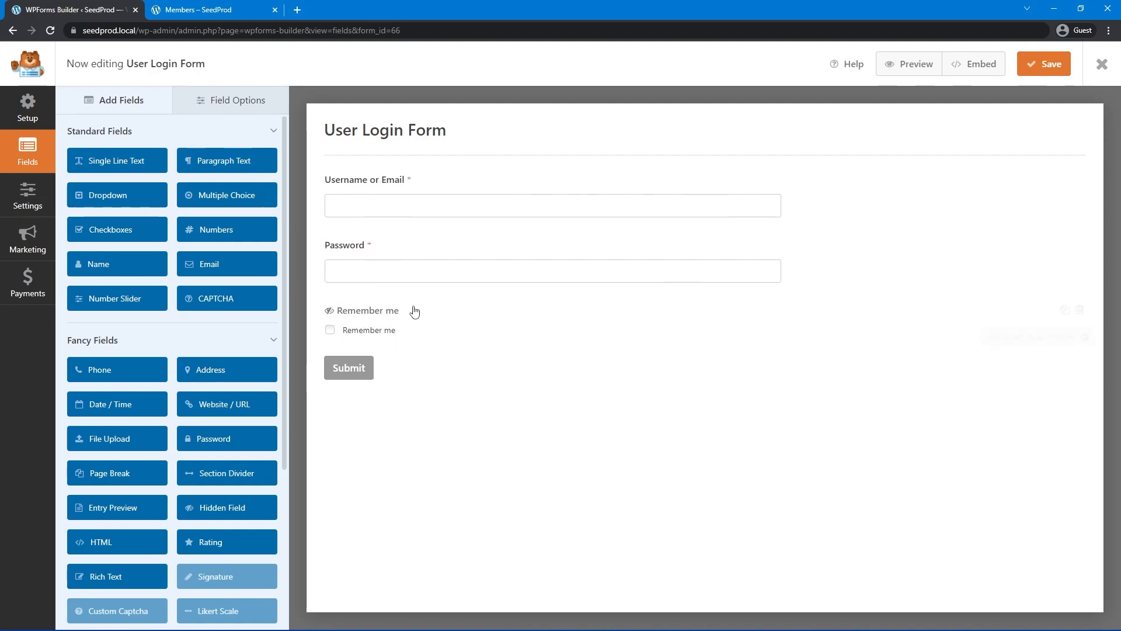
- Look through the Username or Email field's options and set its field size to Large
{"action": "left_click", "coordinate": [483, 192]}
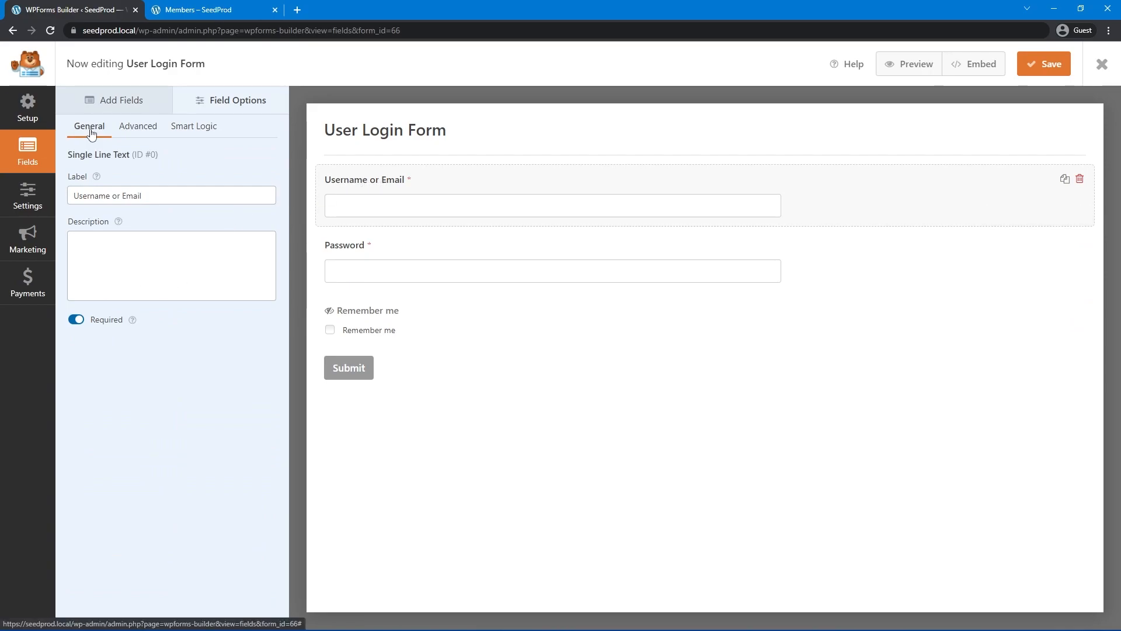
{"action": "left_click", "coordinate": [139, 126]}
{"action": "left_click", "coordinate": [199, 133]}
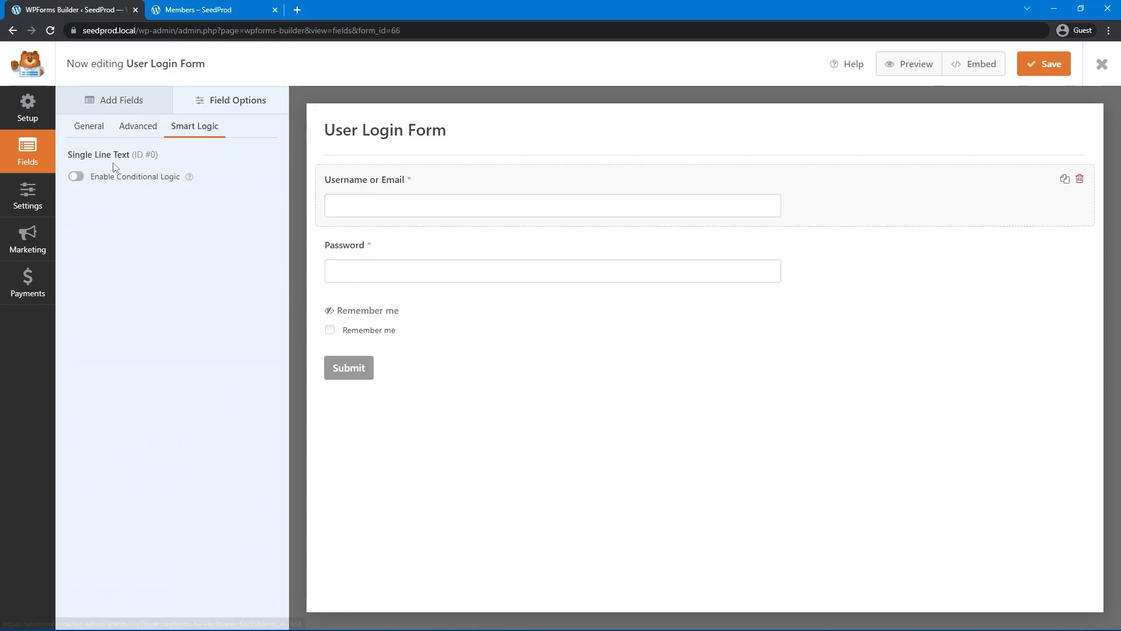
{"action": "left_click", "coordinate": [89, 126]}
{"action": "left_click_drag", "start_coordinate": [173, 193], "coordinate": [96, 170]}
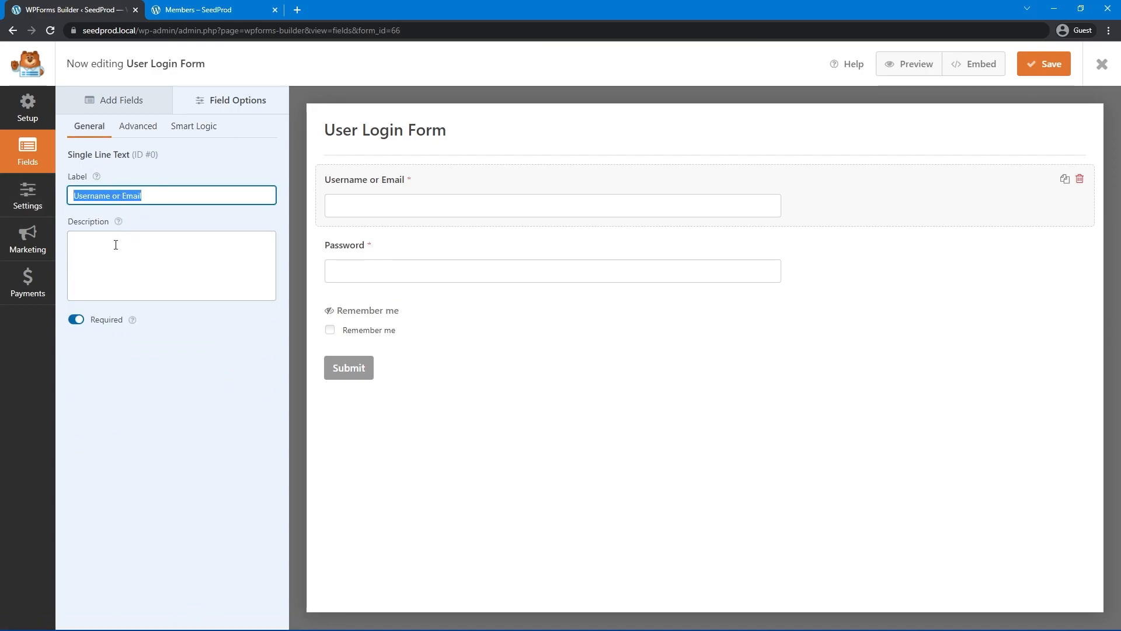
{"action": "left_click", "coordinate": [138, 129]}
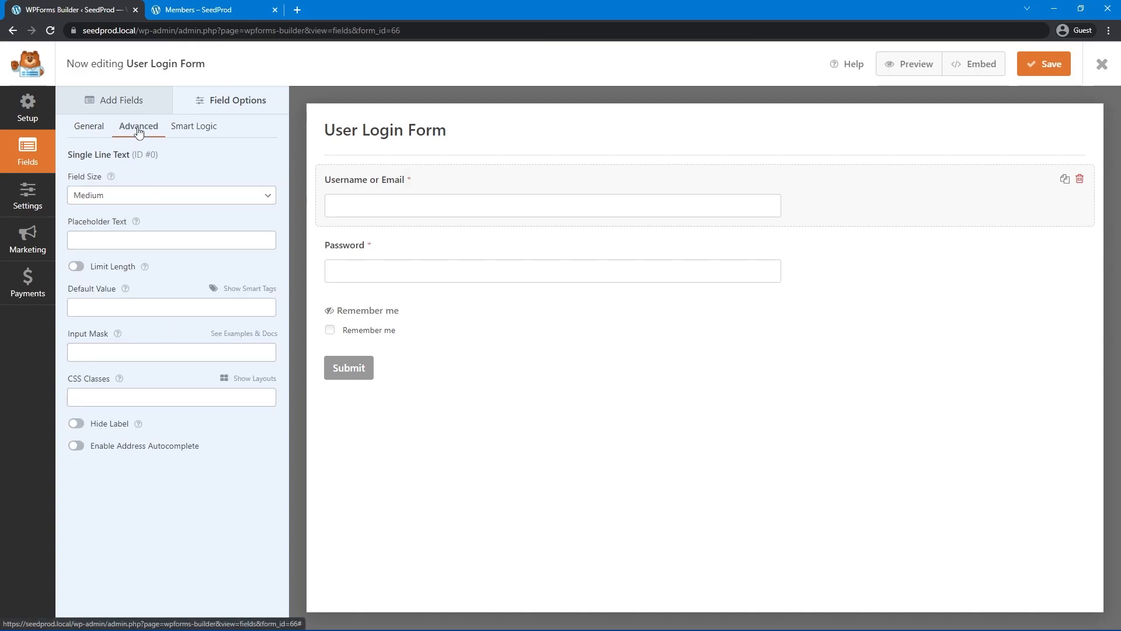
{"action": "left_click", "coordinate": [88, 196]}
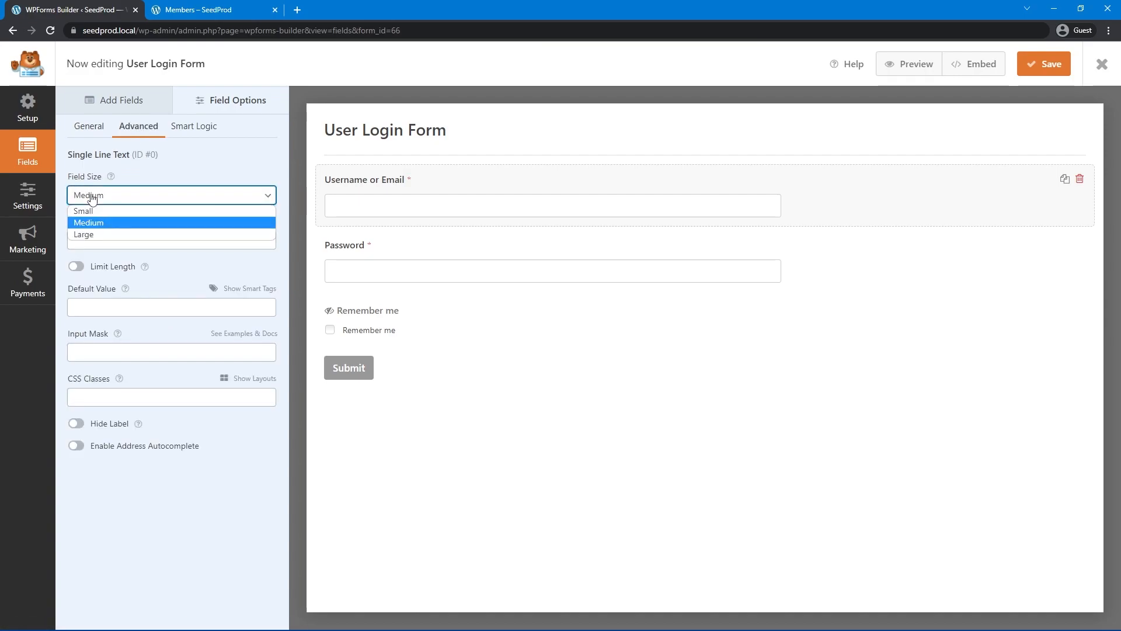
{"action": "left_click", "coordinate": [97, 235]}
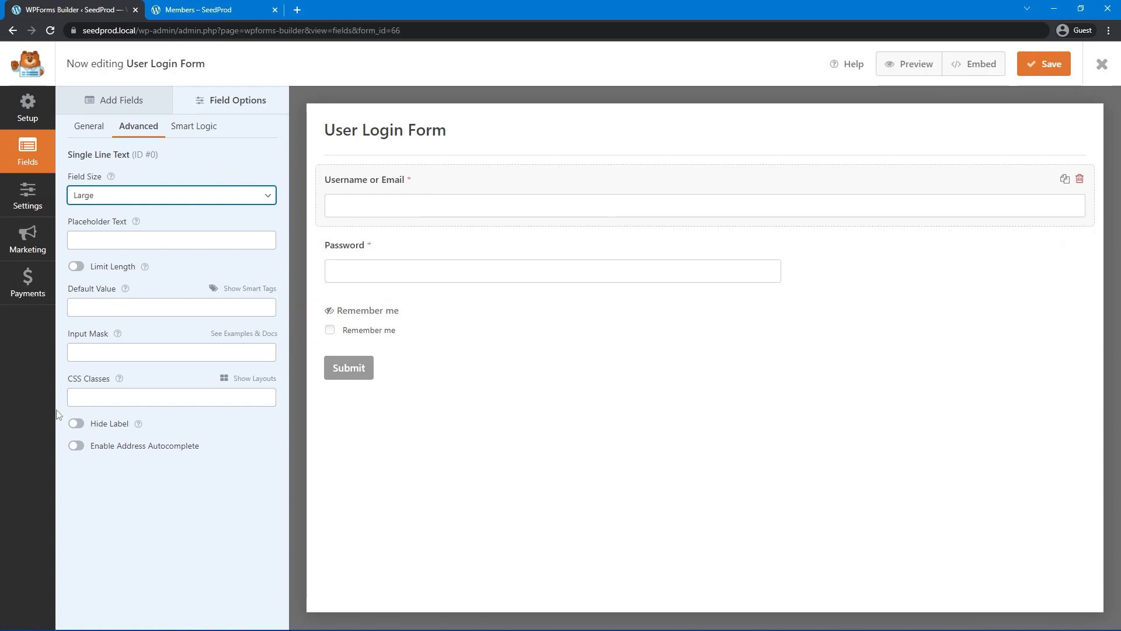
{"action": "left_click", "coordinate": [193, 130]}
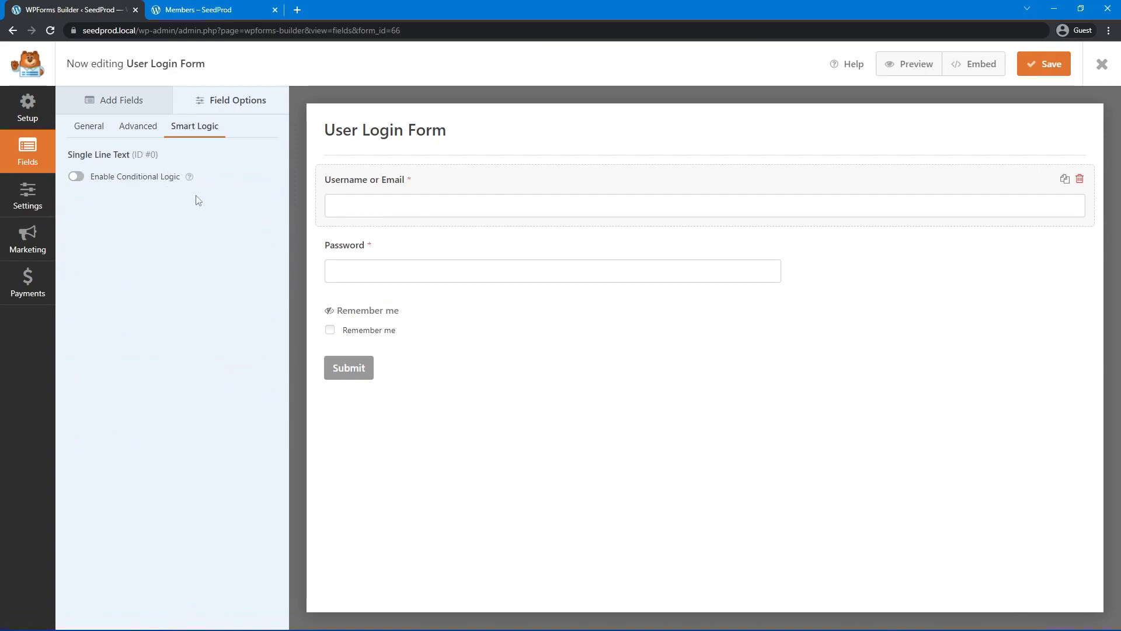
- Set the Password field's size to Large and open the Remember me field's options
{"action": "left_click", "coordinate": [528, 248]}
{"action": "left_click", "coordinate": [138, 126]}
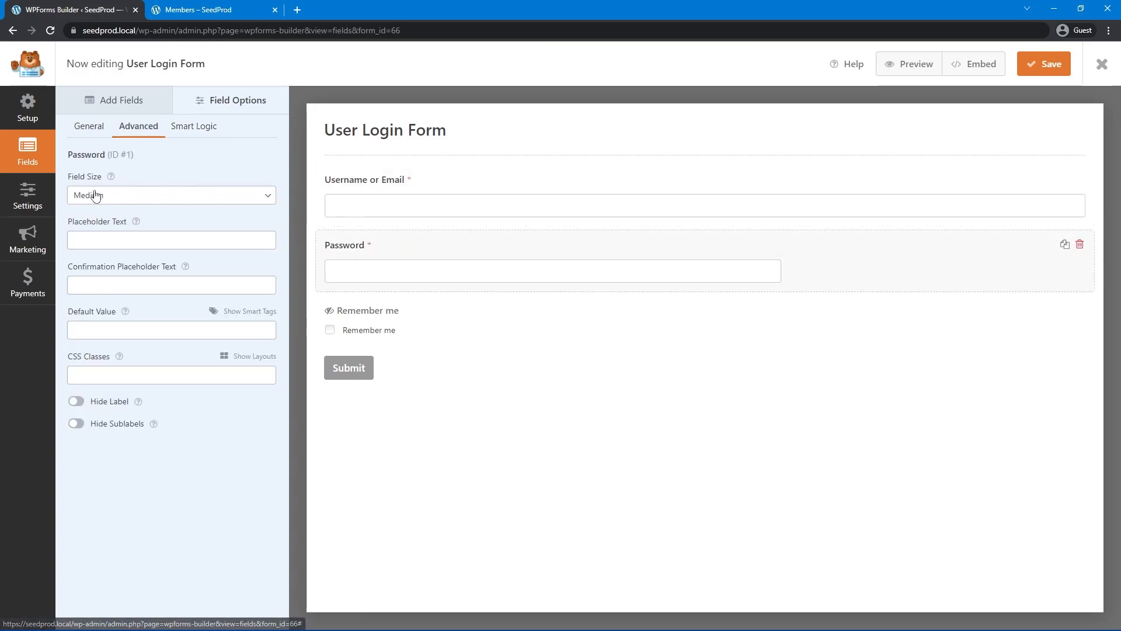
{"action": "left_click", "coordinate": [96, 194]}
{"action": "left_click", "coordinate": [98, 233]}
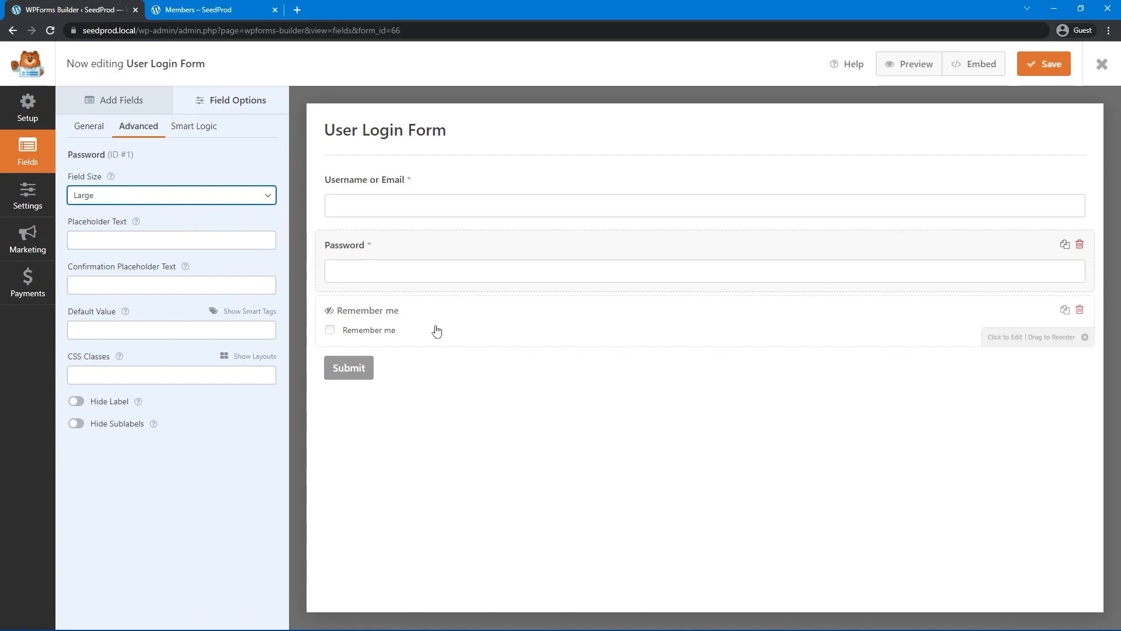
{"action": "left_click", "coordinate": [467, 330]}
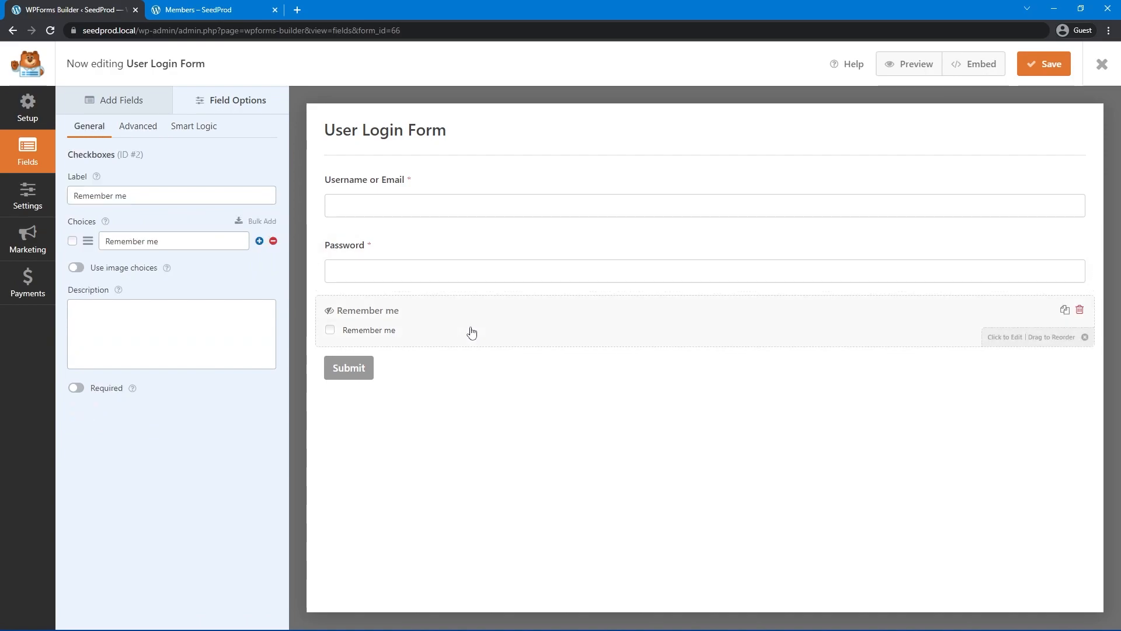
- Set the form's submit button text to "CONTINUE" and its processing text to "Please wait..."
{"action": "left_click", "coordinate": [364, 377]}
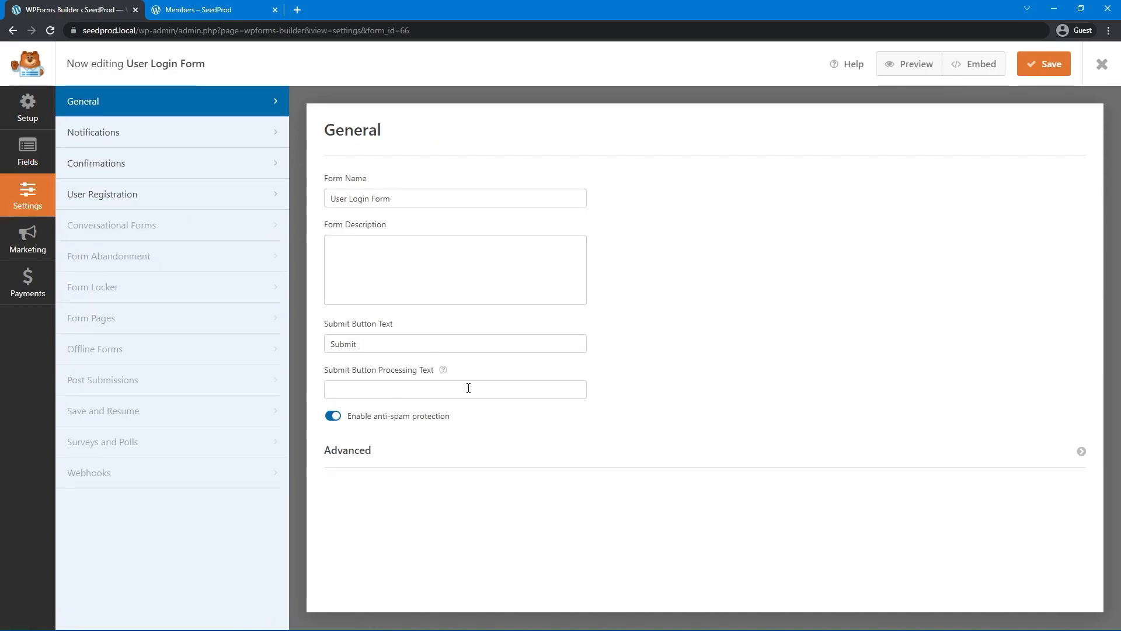
{"action": "double_click", "coordinate": [370, 345]}
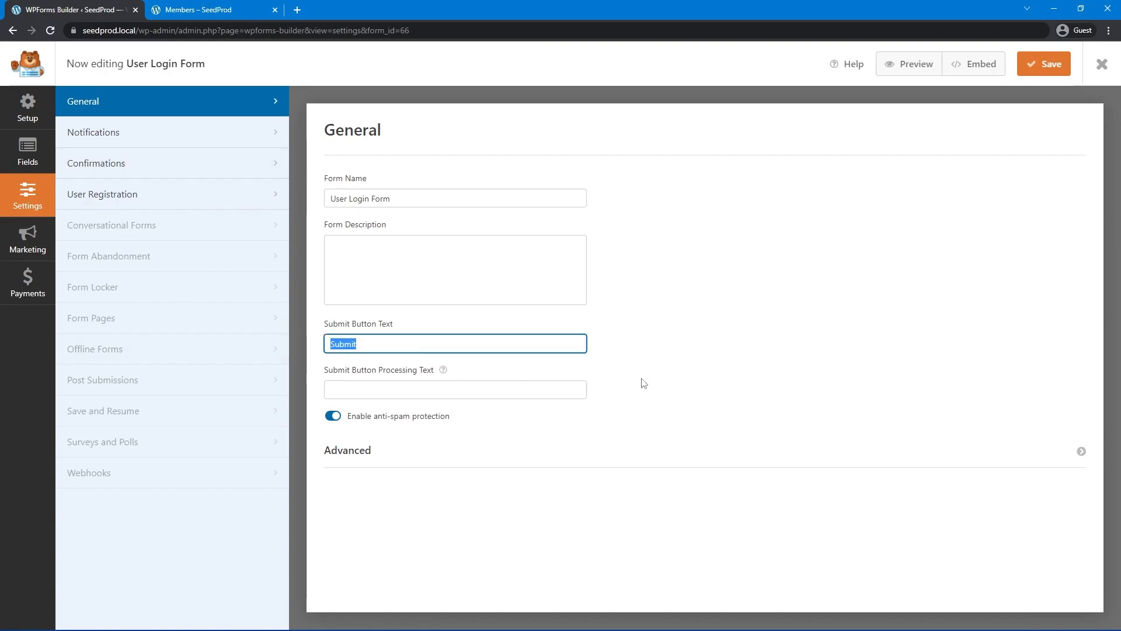
{"action": "type", "text": "CONTINUE"}
{"action": "left_click", "coordinate": [398, 395]}
{"action": "type", "text": "Please wait..."}
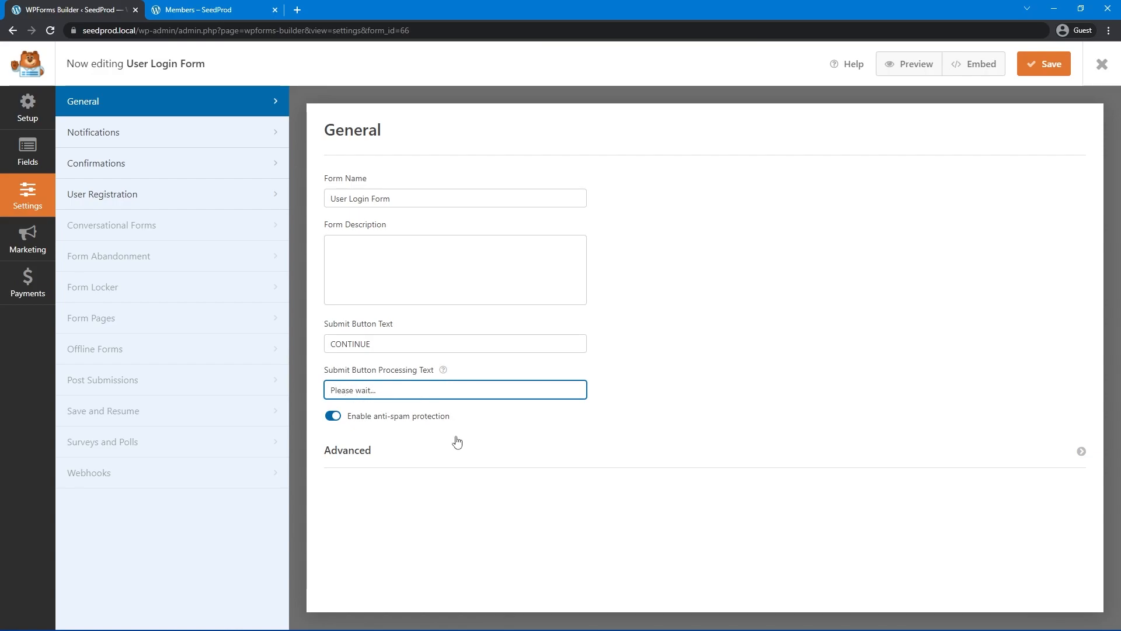
- Look over the form's advanced general settings and save the User Login Form
{"action": "left_click", "coordinate": [358, 455]}
{"action": "scroll", "coordinate": [723, 423], "scroll_direction": "down", "scroll_amount": 1}
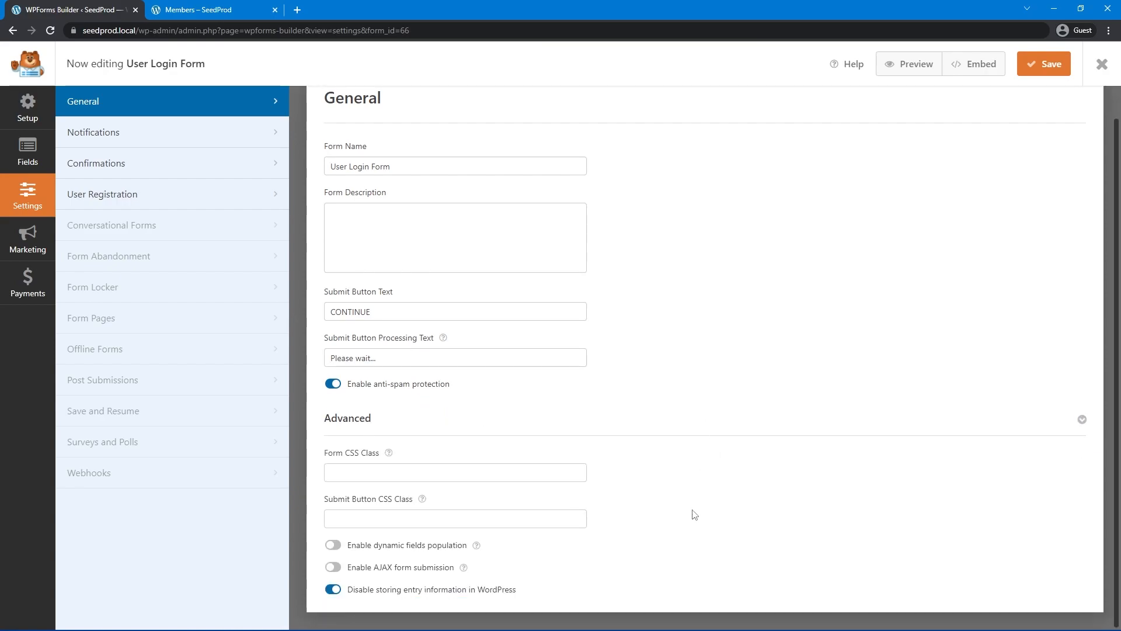
{"action": "scroll", "coordinate": [671, 450], "scroll_direction": "up", "scroll_amount": 1}
{"action": "left_click", "coordinate": [670, 451]}
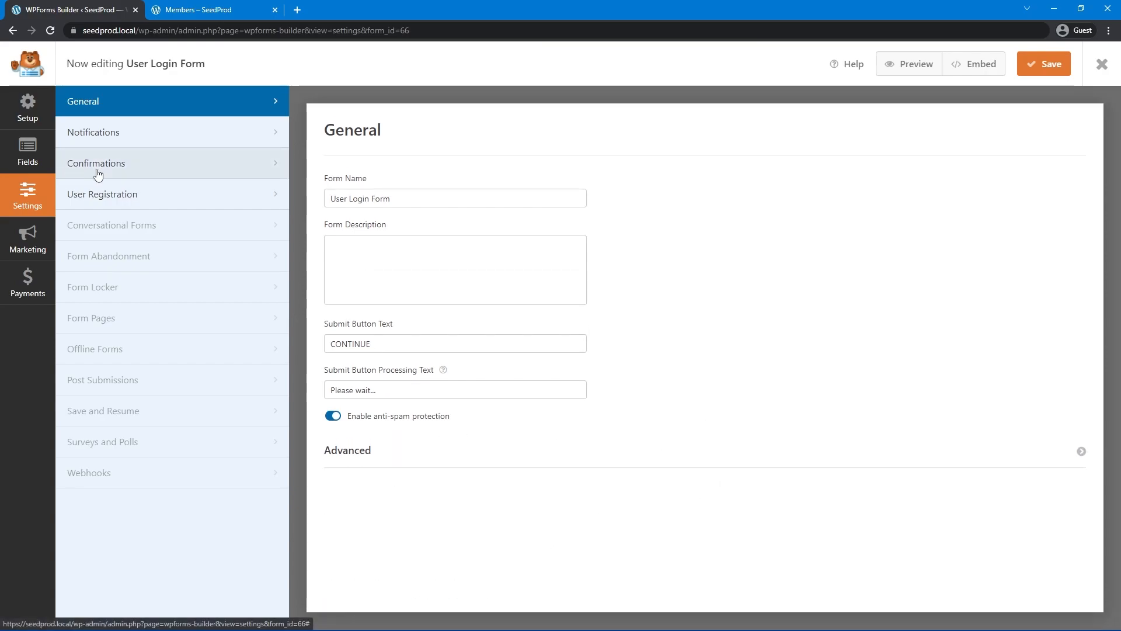
{"action": "left_click", "coordinate": [1043, 65]}
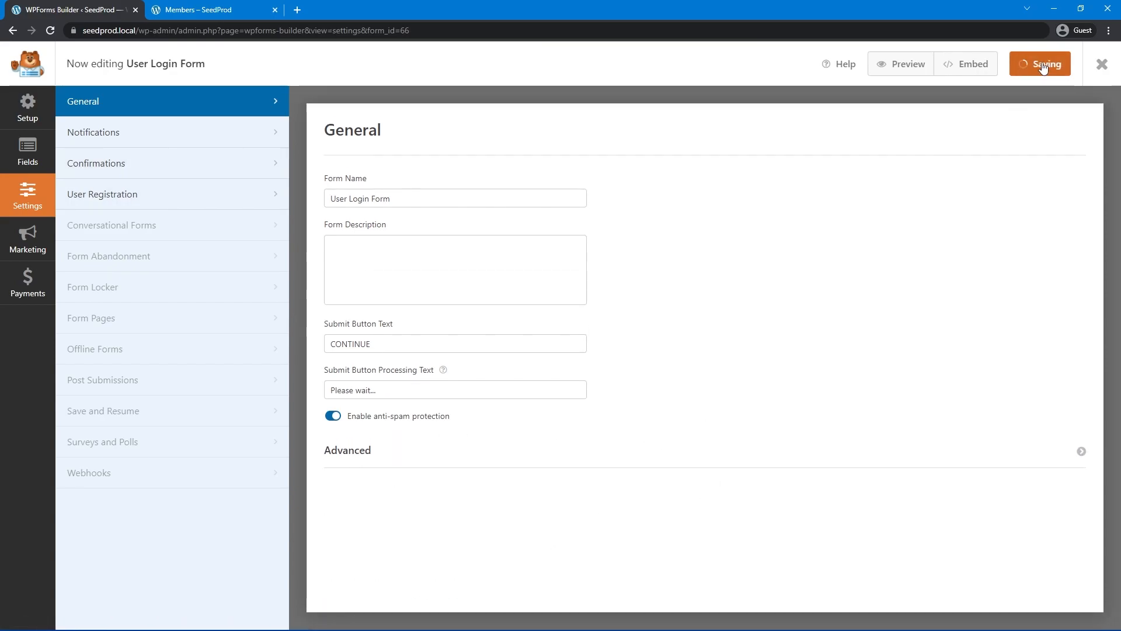
- Copy the User Login Form's embed shortcode and close the form builder
{"action": "left_click", "coordinate": [981, 66]}
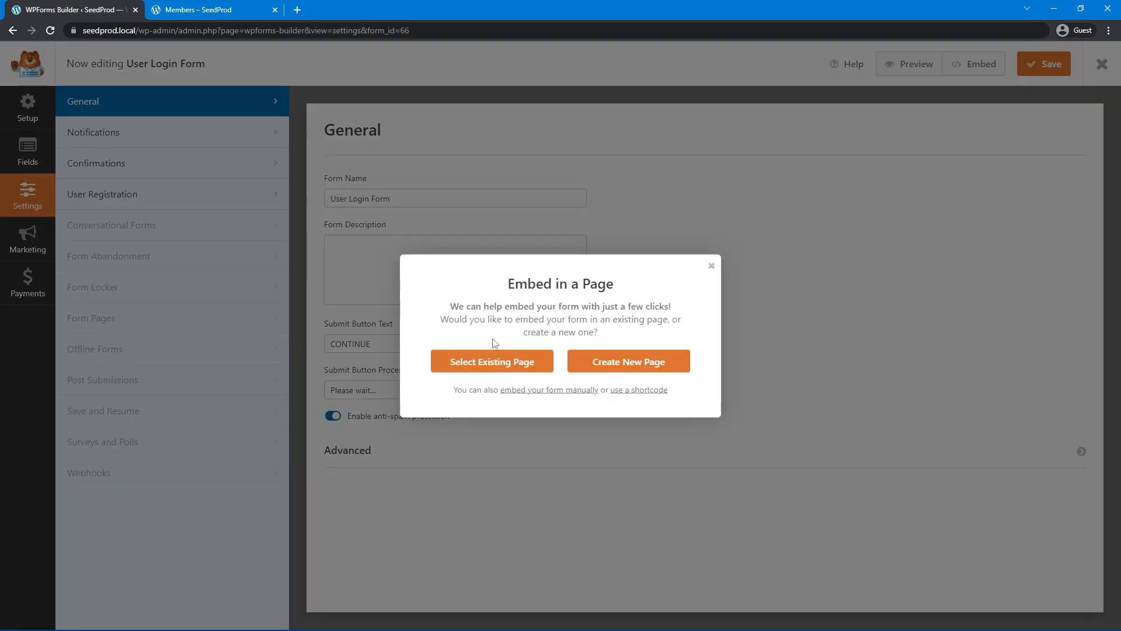
{"action": "left_click", "coordinate": [638, 390]}
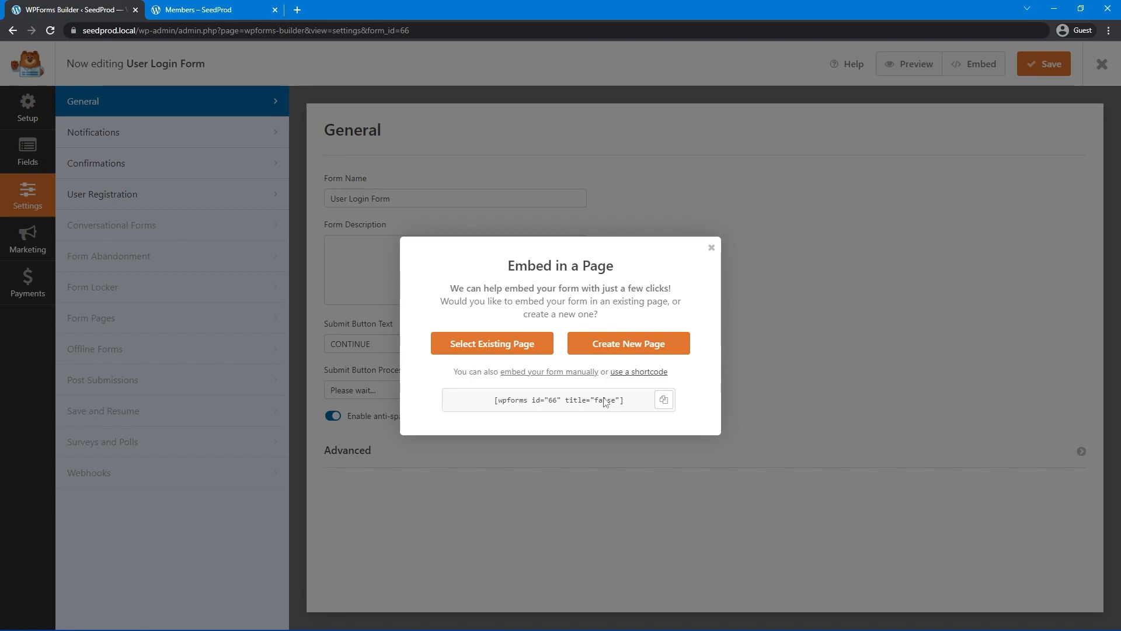
{"action": "left_click", "coordinate": [664, 400]}
{"action": "key", "text": "ctrl+c"}
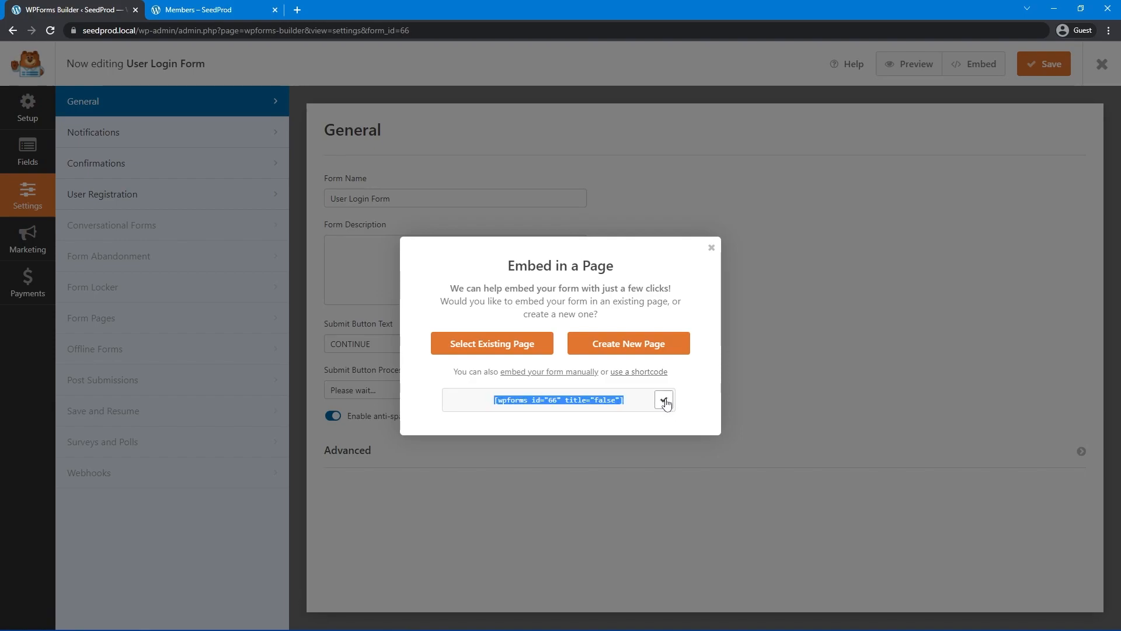
{"action": "left_click", "coordinate": [711, 251]}
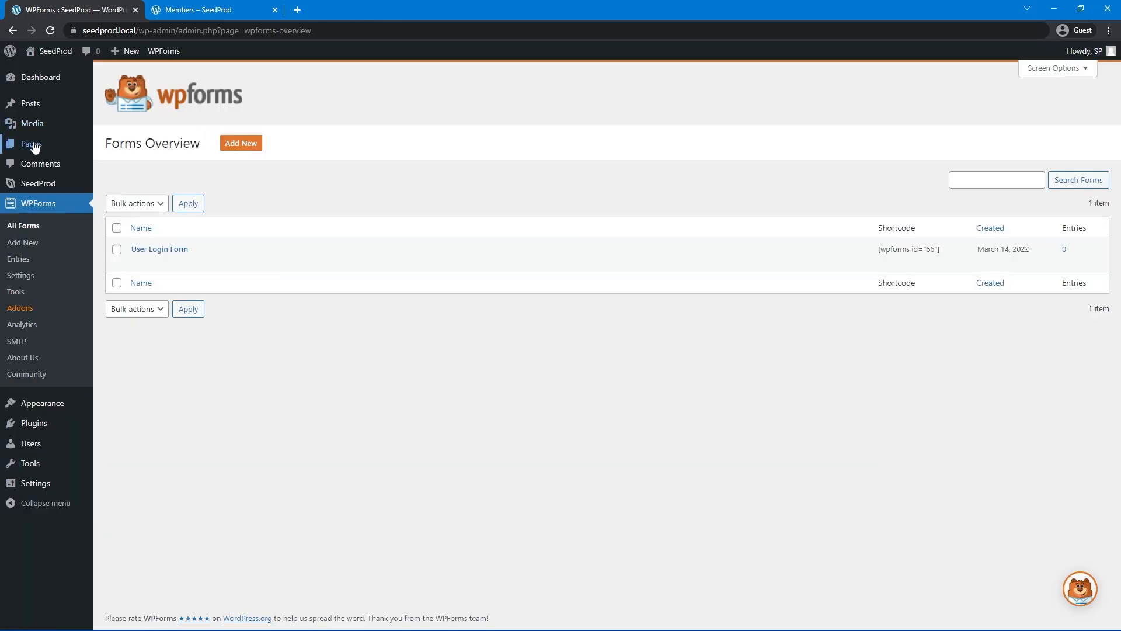
- Open the Login page for editing and switch it to SeedProd, accepting the replacement of its content
{"action": "mouse_move", "coordinate": [33, 146]}
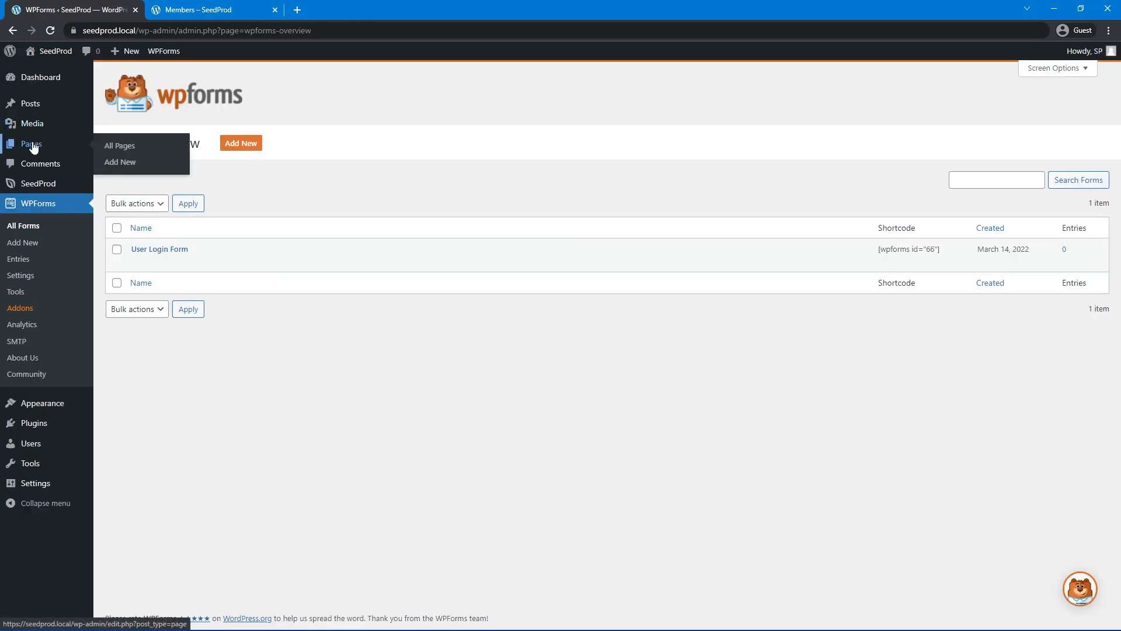
{"action": "left_click", "coordinate": [120, 146]}
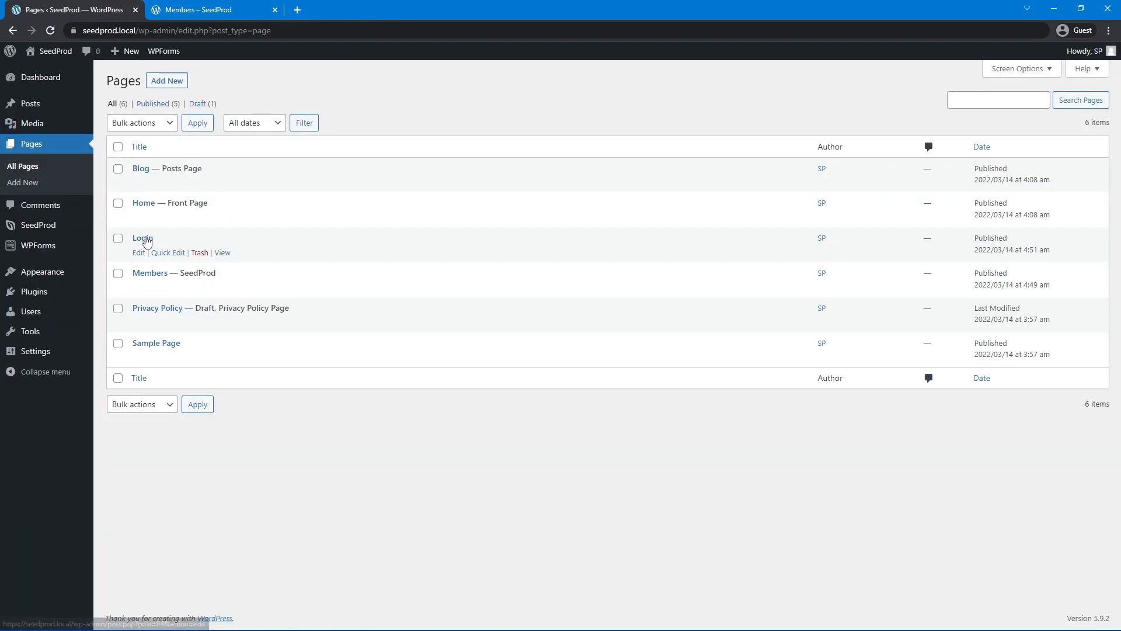
{"action": "left_click", "coordinate": [141, 252]}
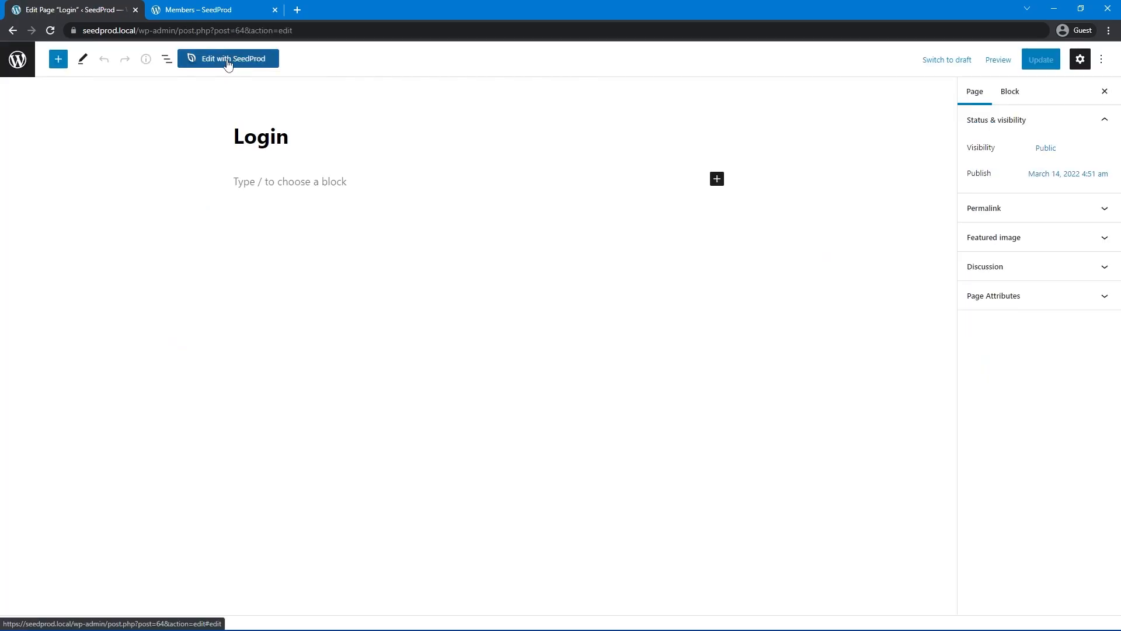
{"action": "left_click", "coordinate": [229, 61]}
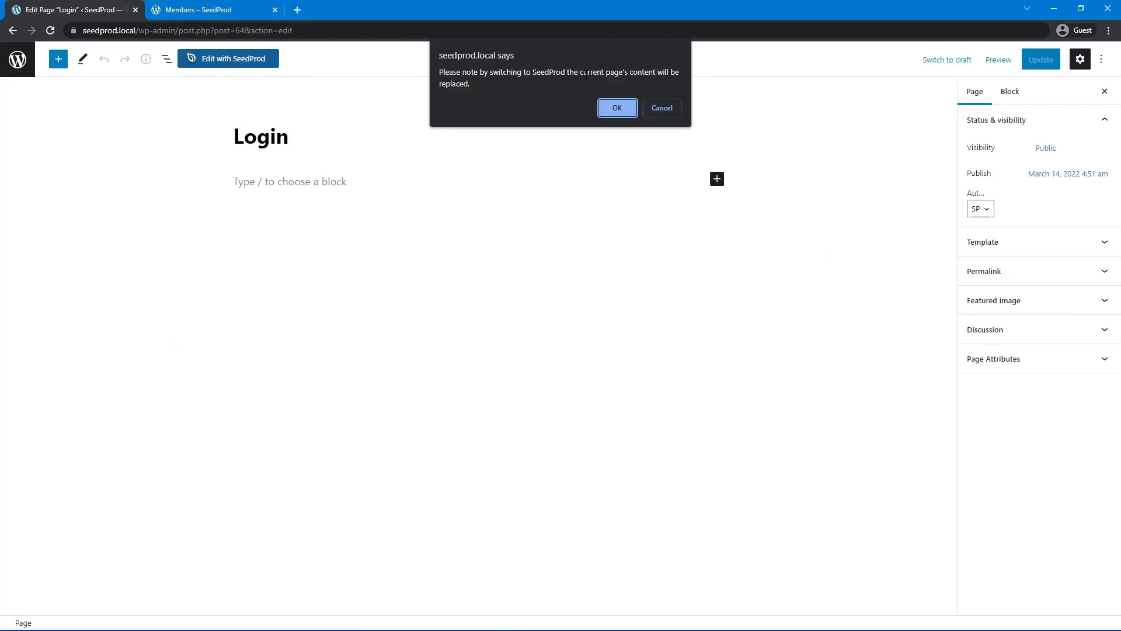
{"action": "left_click", "coordinate": [616, 107]}
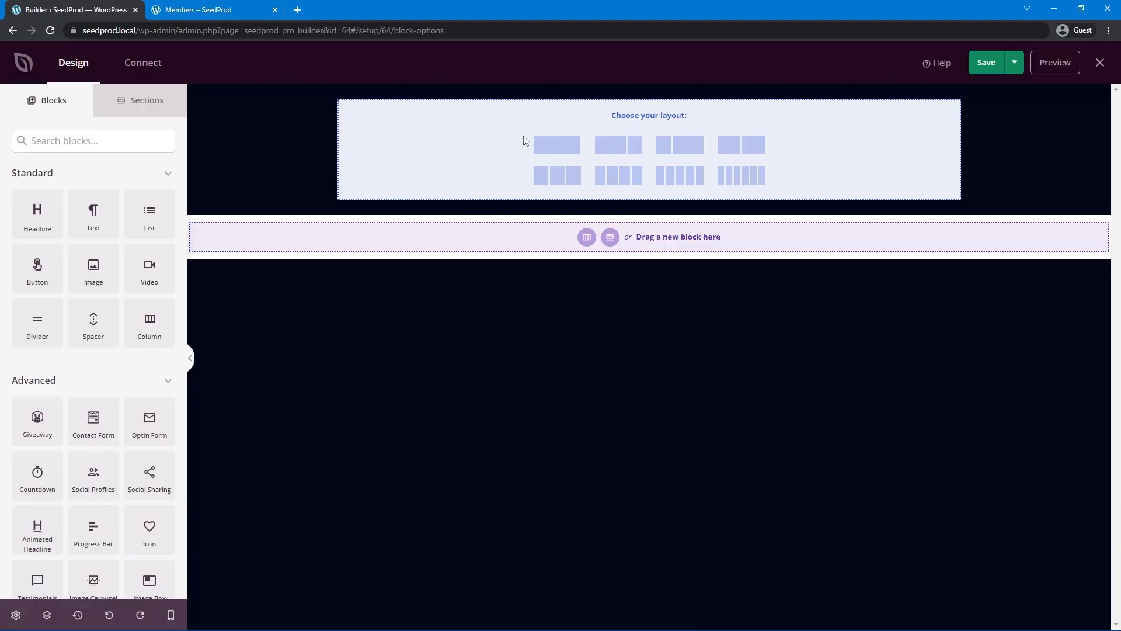
- Add a one-column layout to the Login page with an Image block showing the Disney+ logo at 190 px wide
{"action": "left_click", "coordinate": [558, 151]}
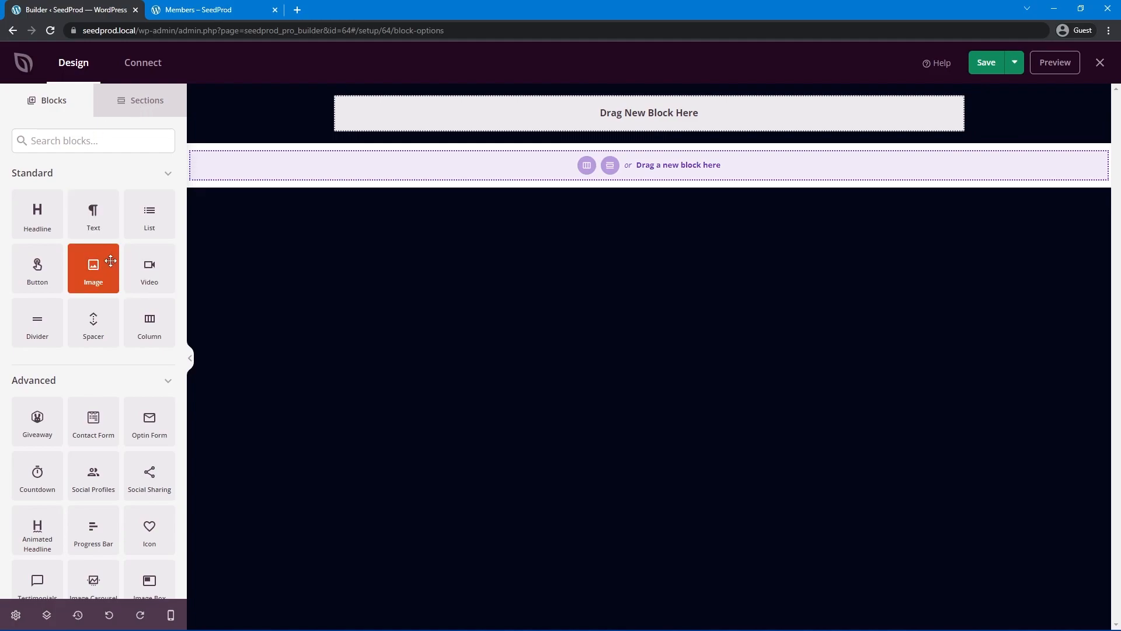
{"action": "scroll", "coordinate": [51, 308], "scroll_direction": "down", "scroll_amount": 9}
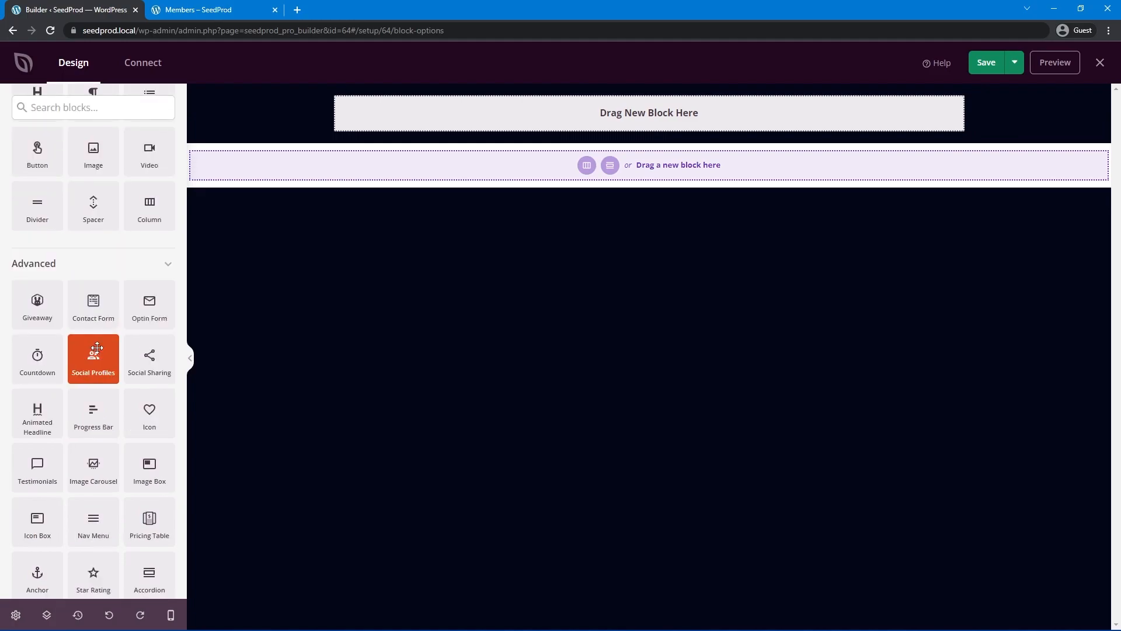
{"action": "scroll", "coordinate": [107, 351], "scroll_direction": "up", "scroll_amount": 5}
{"action": "scroll", "coordinate": [108, 351], "scroll_direction": "up", "scroll_amount": 5}
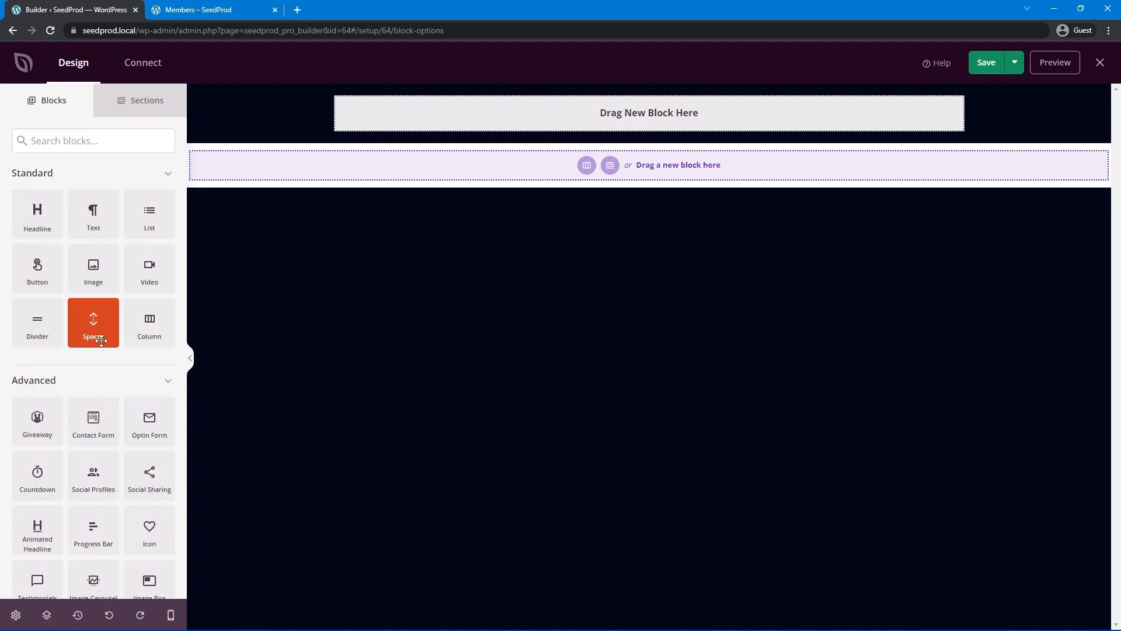
{"action": "left_click", "coordinate": [93, 266]}
{"action": "left_click", "coordinate": [634, 105]}
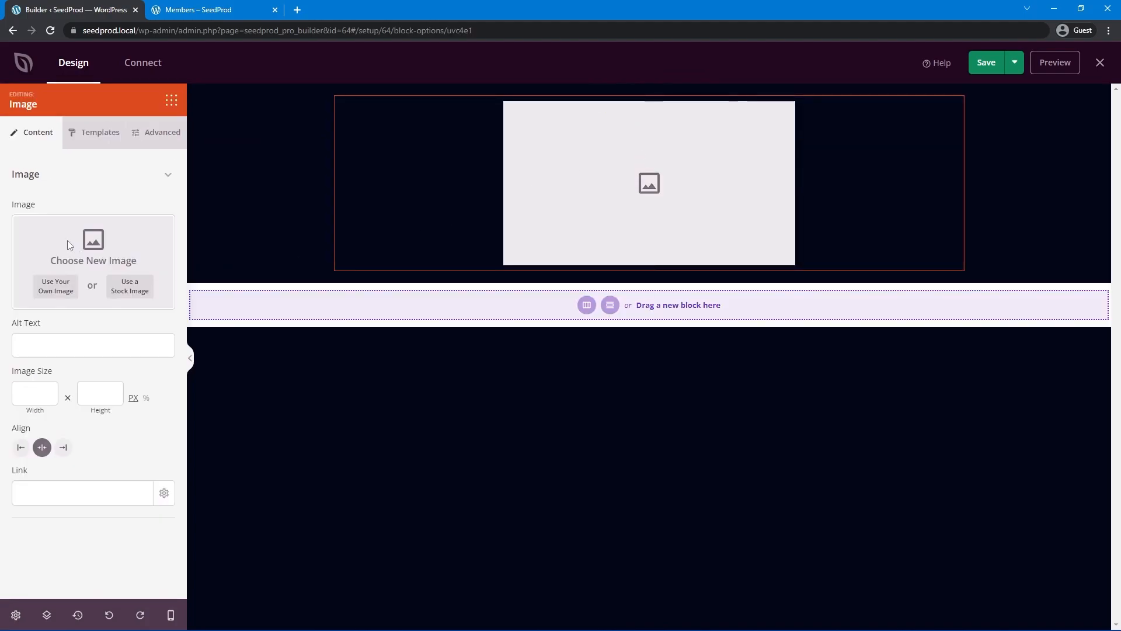
{"action": "left_click", "coordinate": [57, 286]}
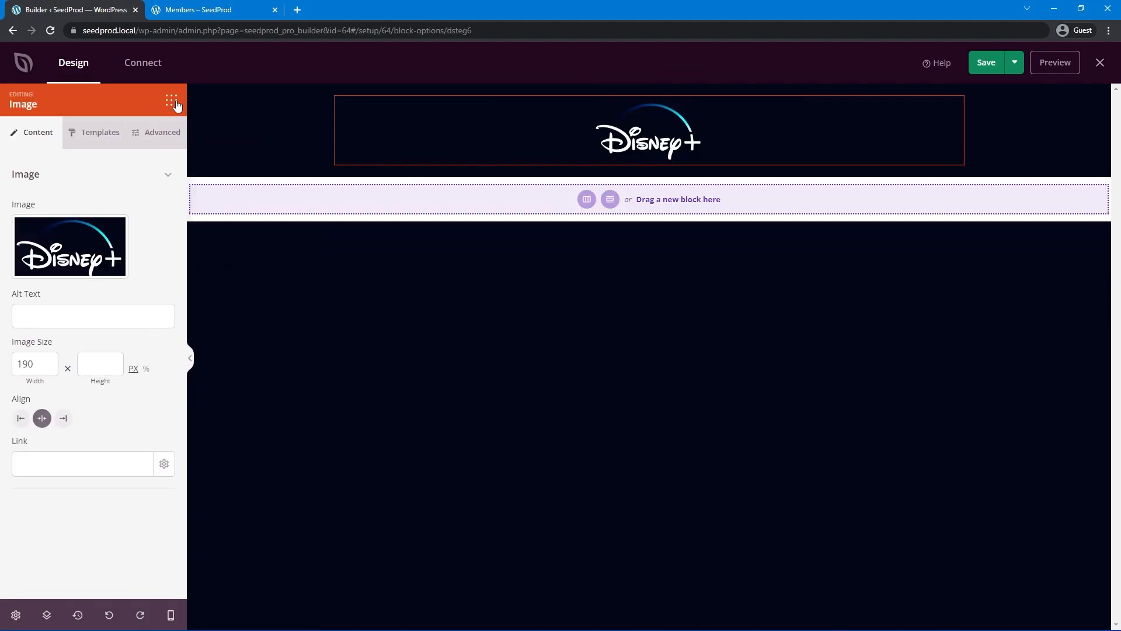
- Search the blocks for "short", add a Shortcode block below the logo and paste the copied WPForms shortcode into it
{"action": "left_click", "coordinate": [173, 101]}
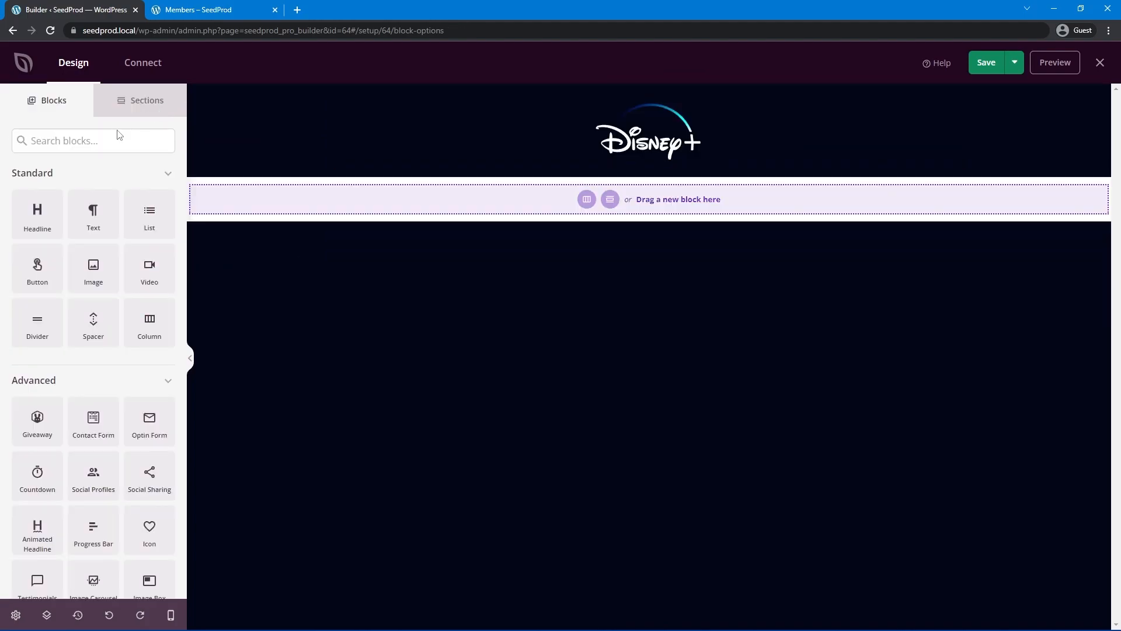
{"action": "left_click", "coordinate": [98, 143]}
{"action": "type", "text": "short"}
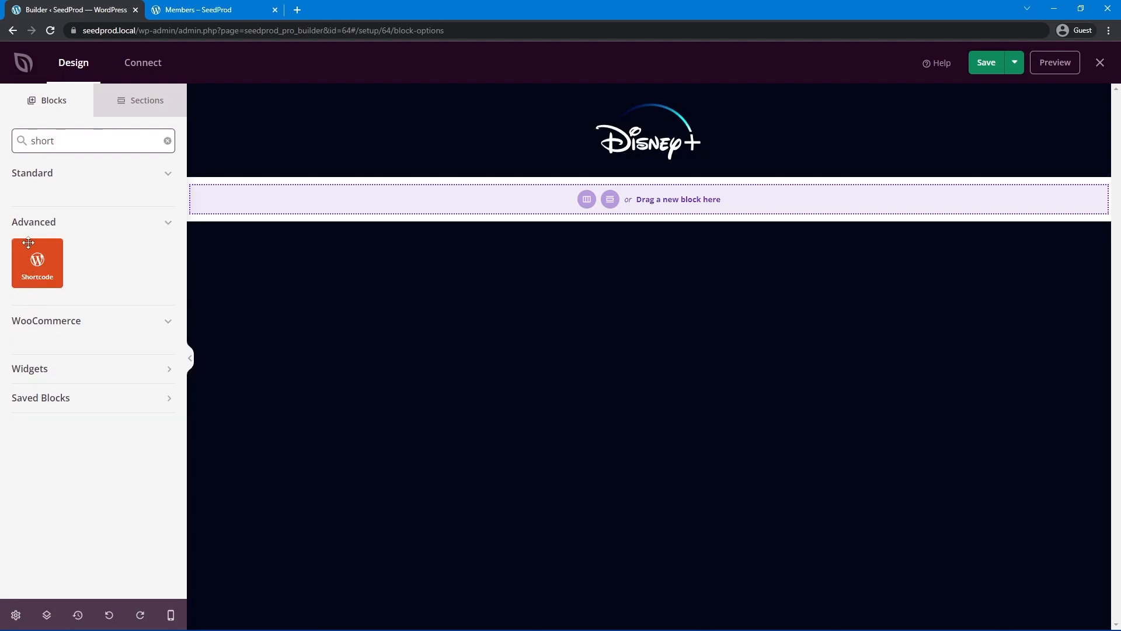
{"action": "left_click_drag", "start_coordinate": [37, 262], "coordinate": [674, 176]}
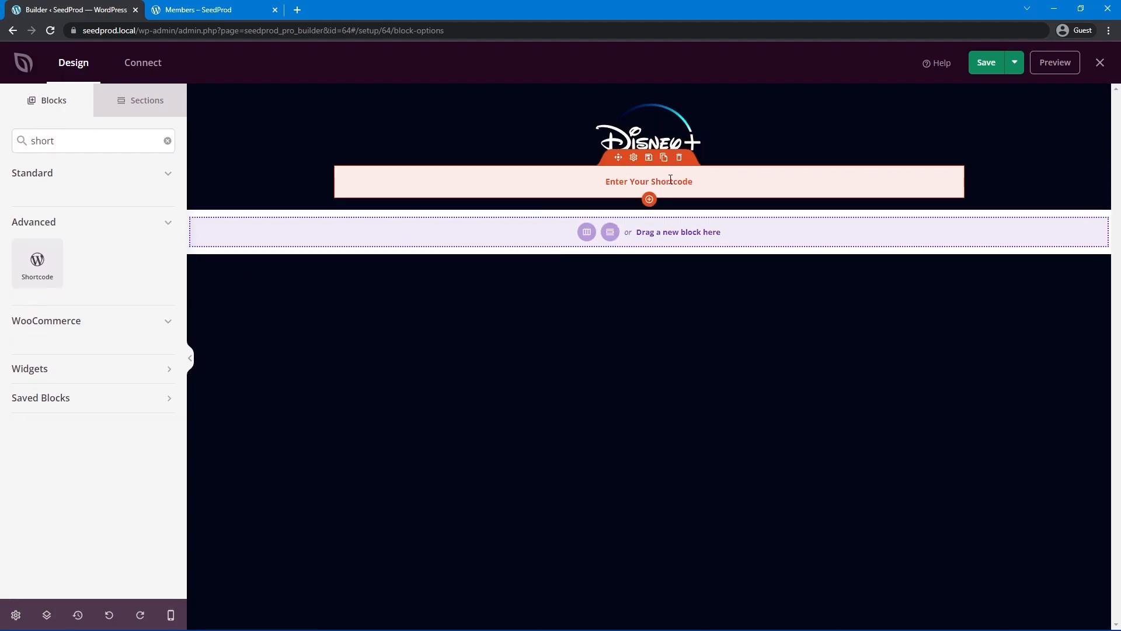
{"action": "left_click", "coordinate": [59, 244]}
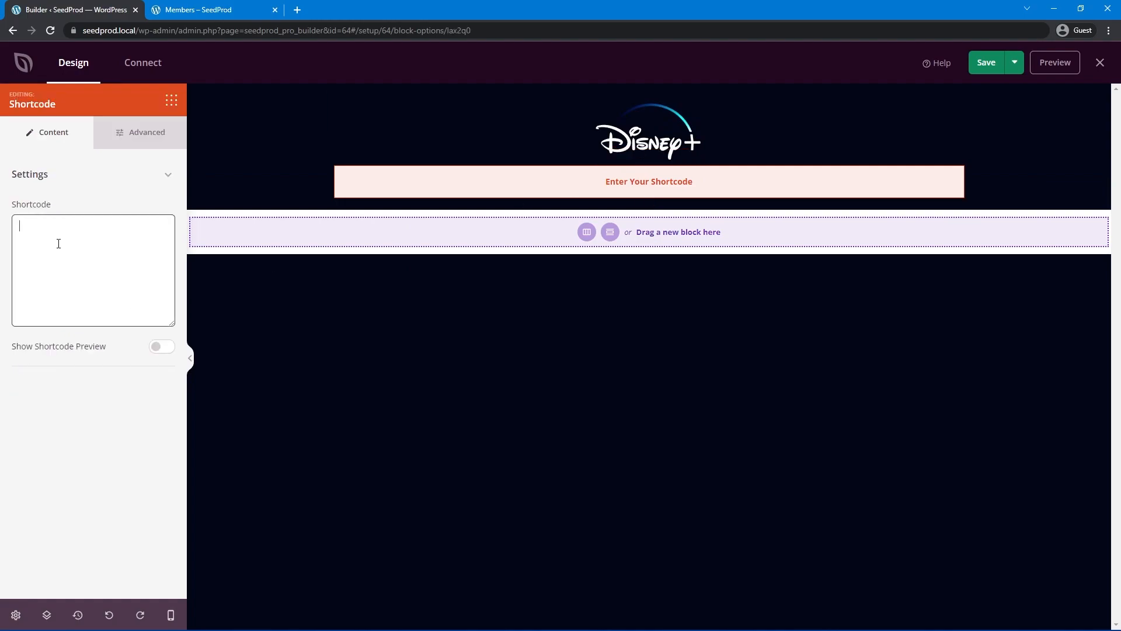
{"action": "key", "text": "ctrl+v"}
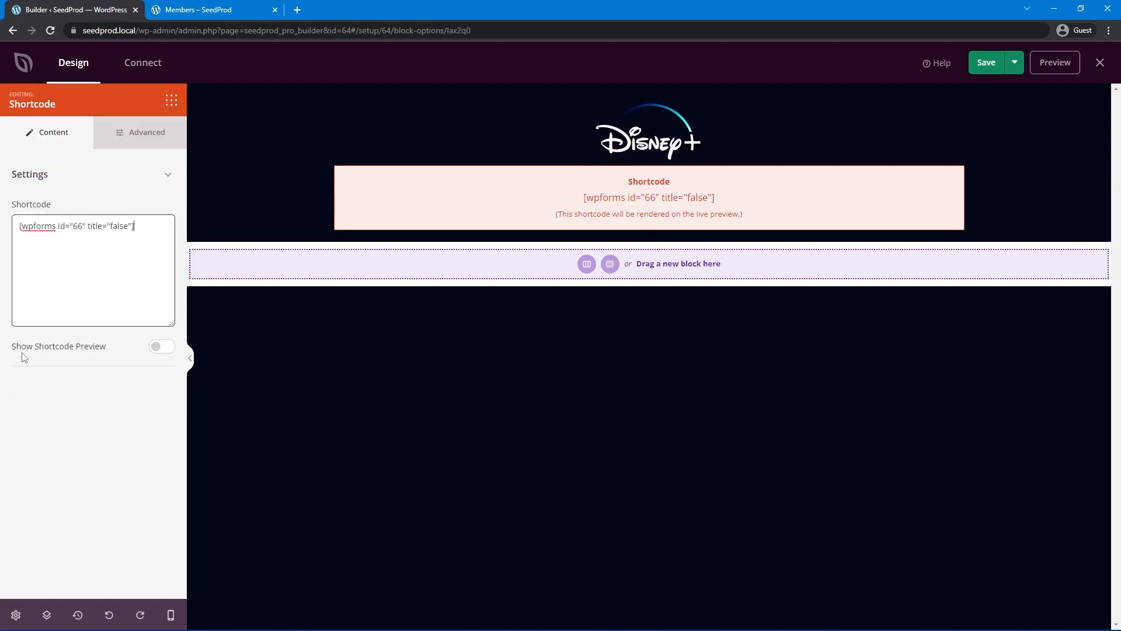
- Turn on the shortcode preview, shorten the shortcode to [wpforms id="66"] and refresh the preview
{"action": "left_click", "coordinate": [162, 347]}
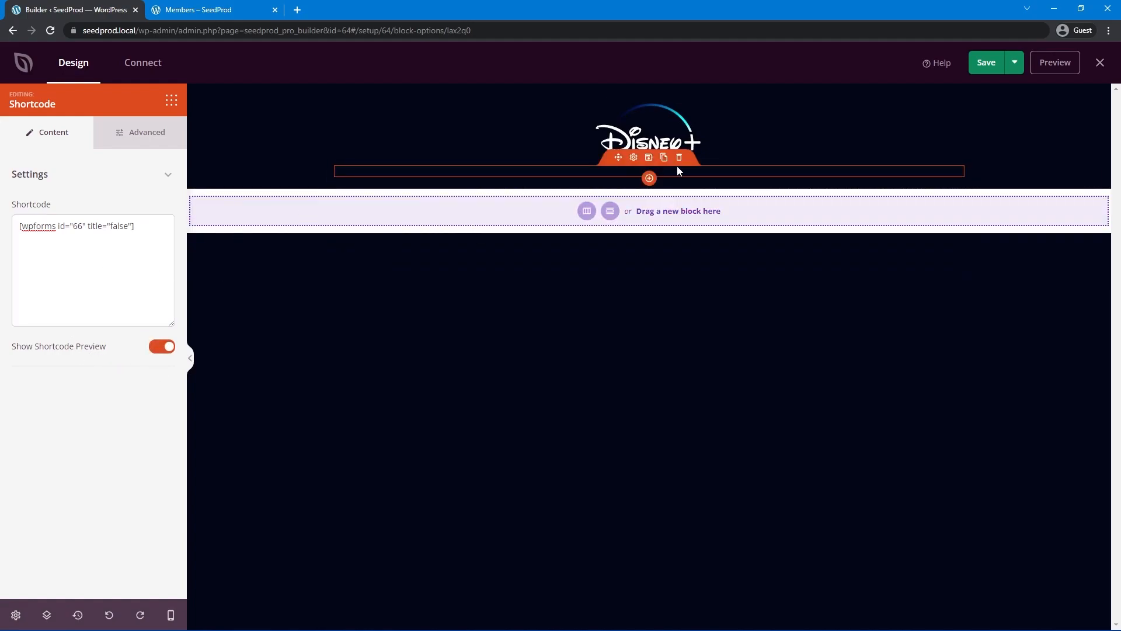
{"action": "left_click_drag", "start_coordinate": [132, 225], "coordinate": [102, 224]}
{"action": "key", "text": "BackSpace"}
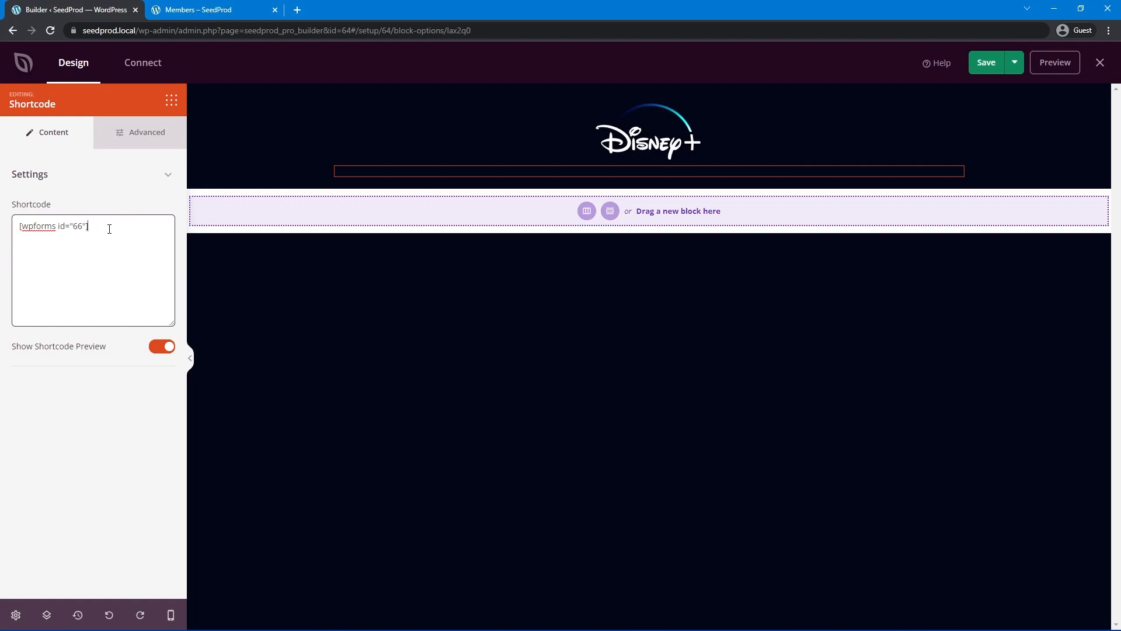
{"action": "left_click", "coordinate": [161, 346]}
{"action": "left_click", "coordinate": [162, 347]}
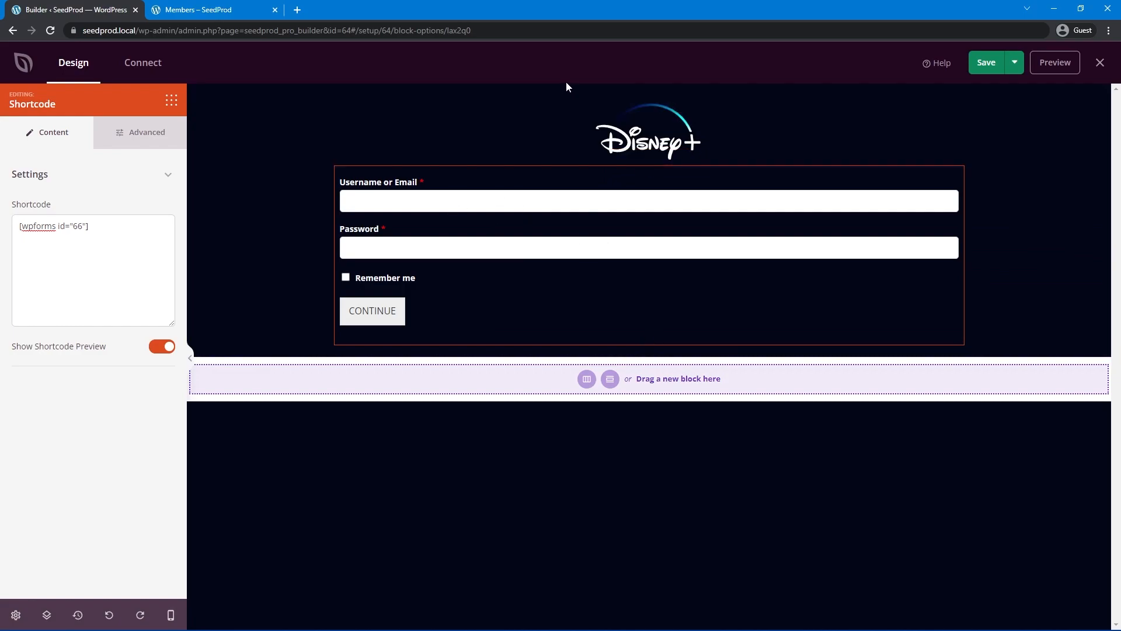
- Clear the block search and add a Headline reading "Log in with your email" between the logo and the form
{"action": "left_click", "coordinate": [171, 102]}
{"action": "key", "text": "BackSpace"}
{"action": "key", "text": "BackSpace"}
{"action": "key", "text": "BackSpace"}
{"action": "key", "text": "BackSpace"}
{"action": "key", "text": "BackSpace"}
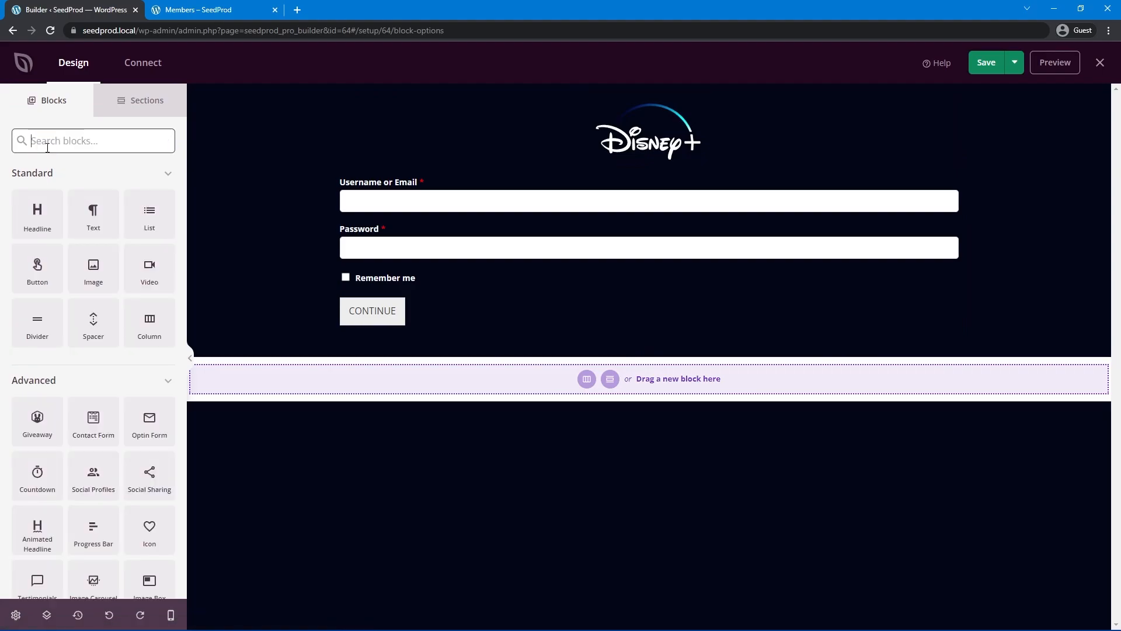
{"action": "left_click_drag", "start_coordinate": [37, 213], "coordinate": [636, 178]}
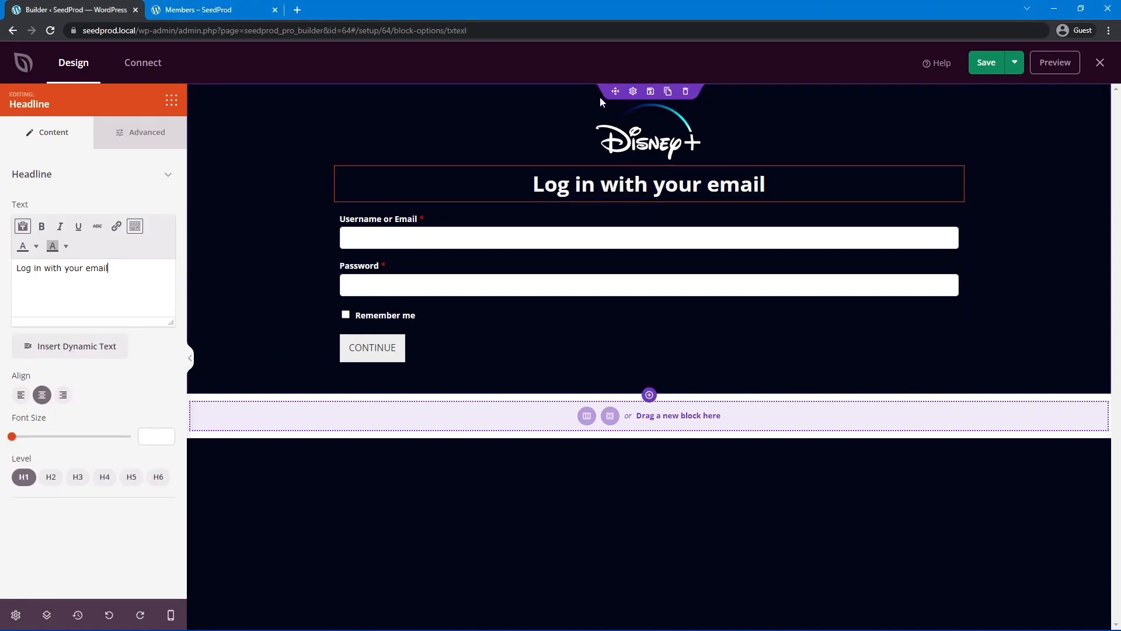
- Set the width of the row holding the logo and login form to 400 and save the Login page
{"action": "left_click", "coordinate": [598, 98]}
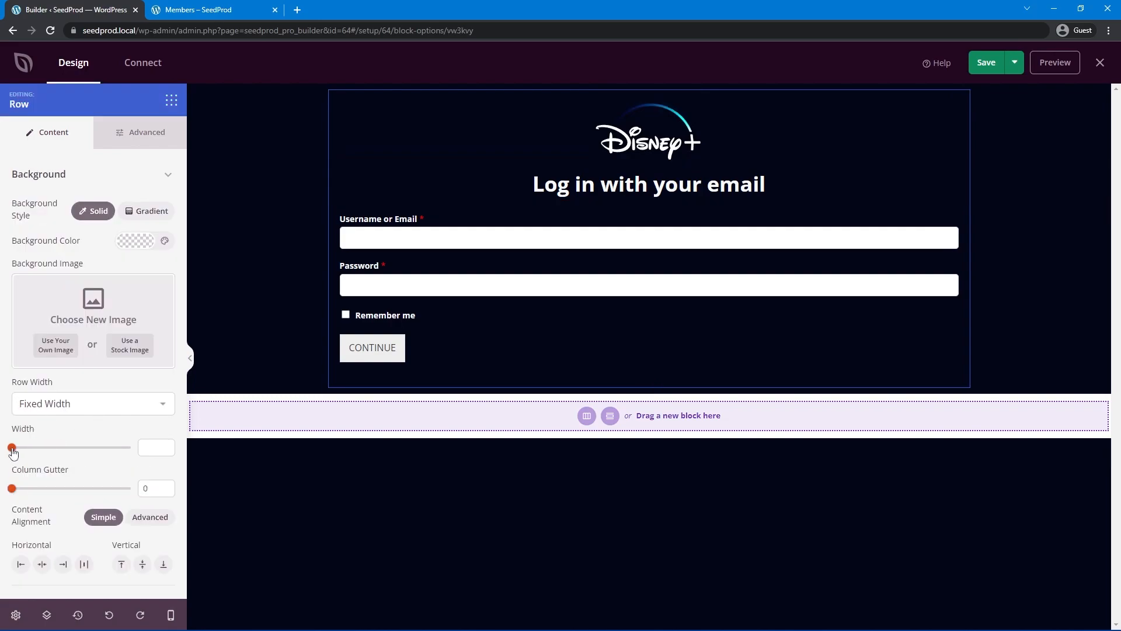
{"action": "left_click", "coordinate": [12, 448]}
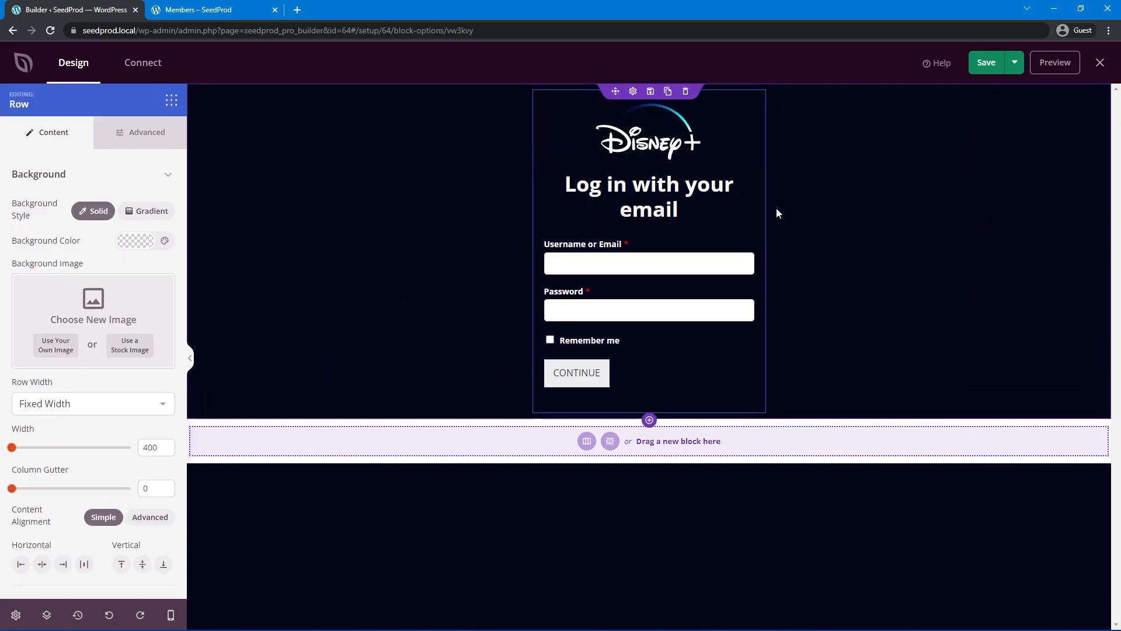
{"action": "left_click", "coordinate": [987, 69]}
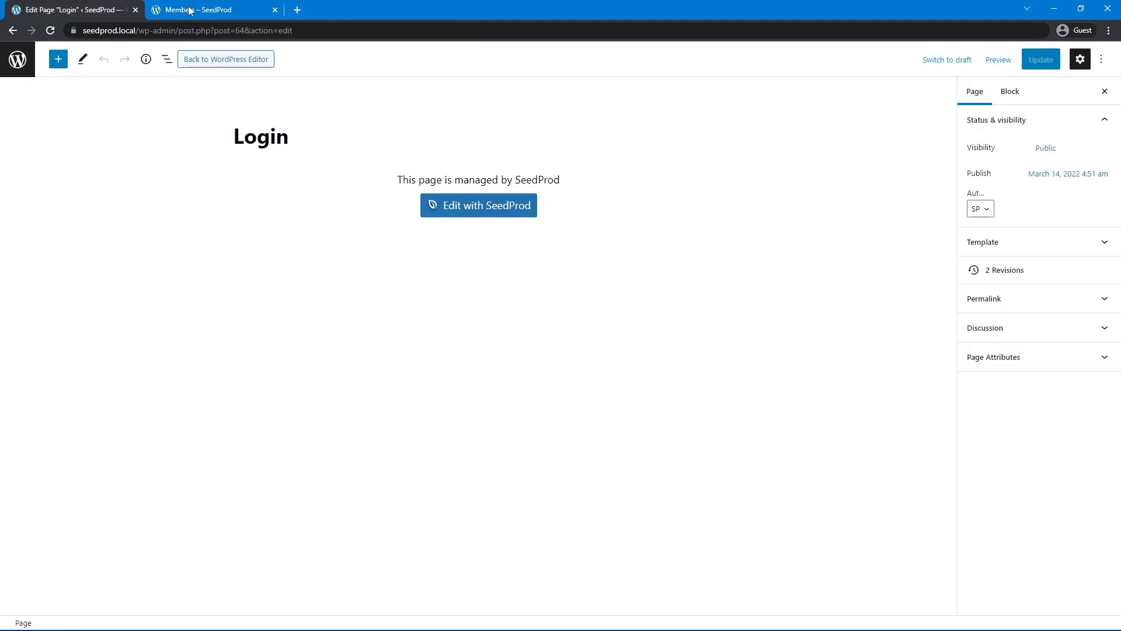
- Open the live Login page at seedprod.local/login/ and check its headline and login form area
{"action": "left_click", "coordinate": [187, 10]}
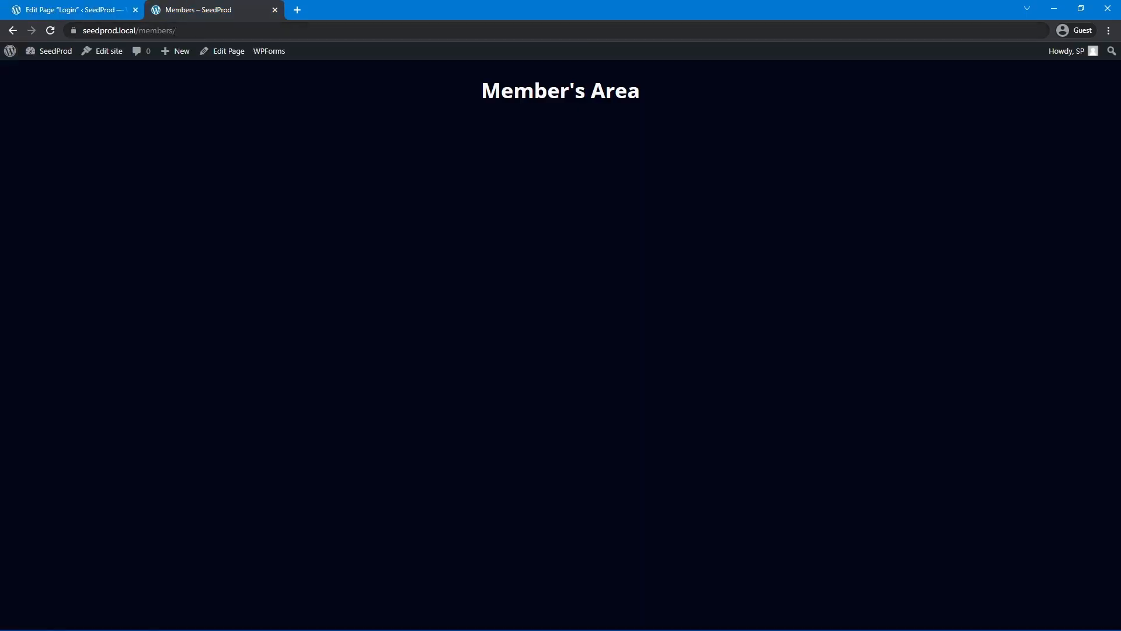
{"action": "double_click", "coordinate": [175, 30]}
{"action": "type", "text": "login"}
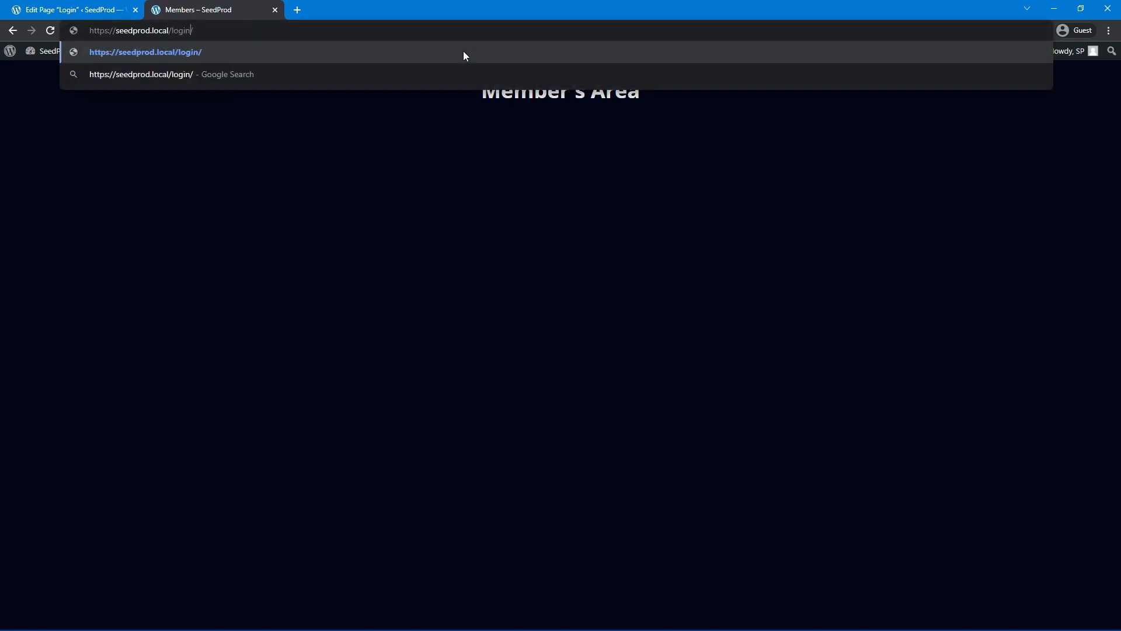
{"action": "key", "text": "Return"}
{"action": "left_click_drag", "start_coordinate": [494, 217], "coordinate": [570, 218]}
{"action": "left_click", "coordinate": [607, 236]}
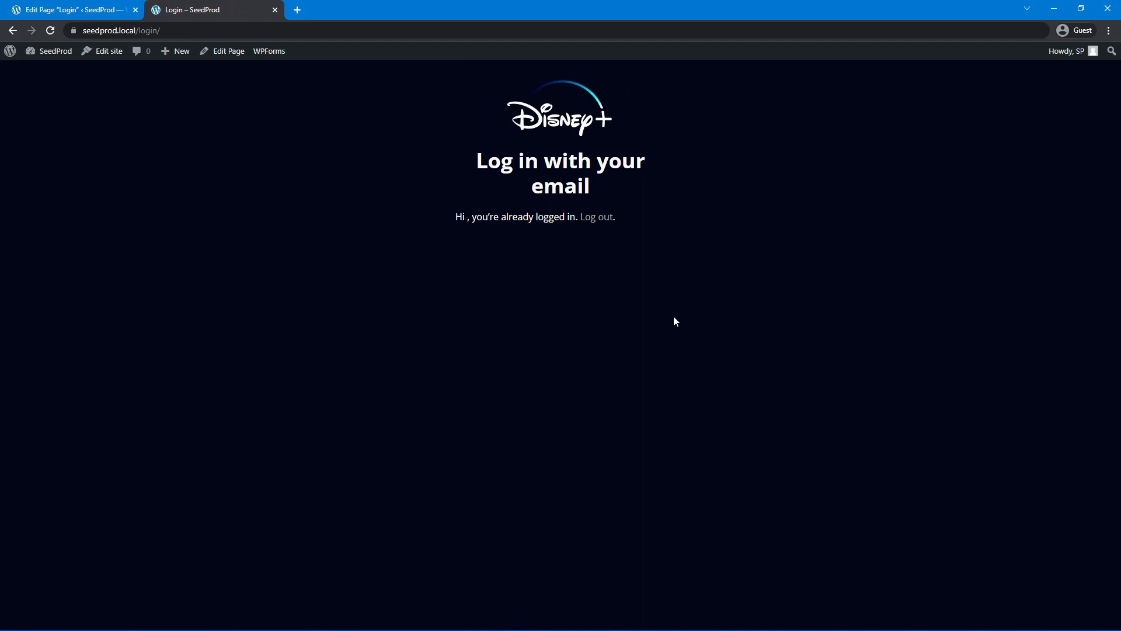
{"action": "left_click_drag", "start_coordinate": [468, 160], "coordinate": [492, 162]}
{"action": "left_click", "coordinate": [623, 197]}
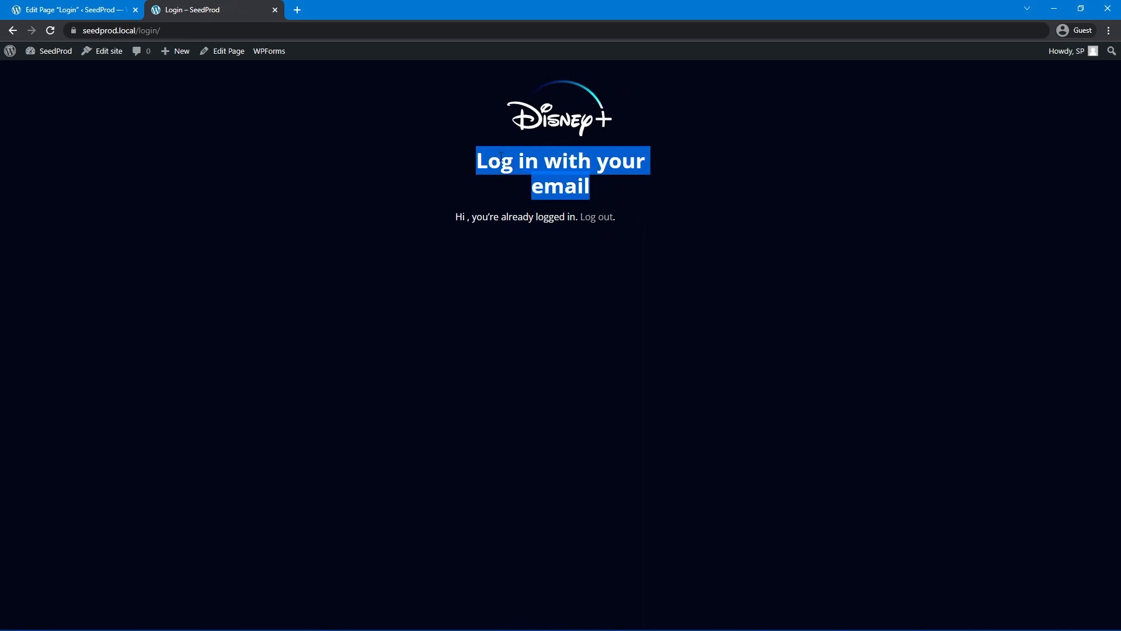
{"action": "left_click", "coordinate": [501, 156]}
- Reopen the Login page in SeedProd, set the "Log in with your email" headline to level H3, save and check the live page
{"action": "left_click", "coordinate": [109, 12]}
{"action": "left_click", "coordinate": [460, 209]}
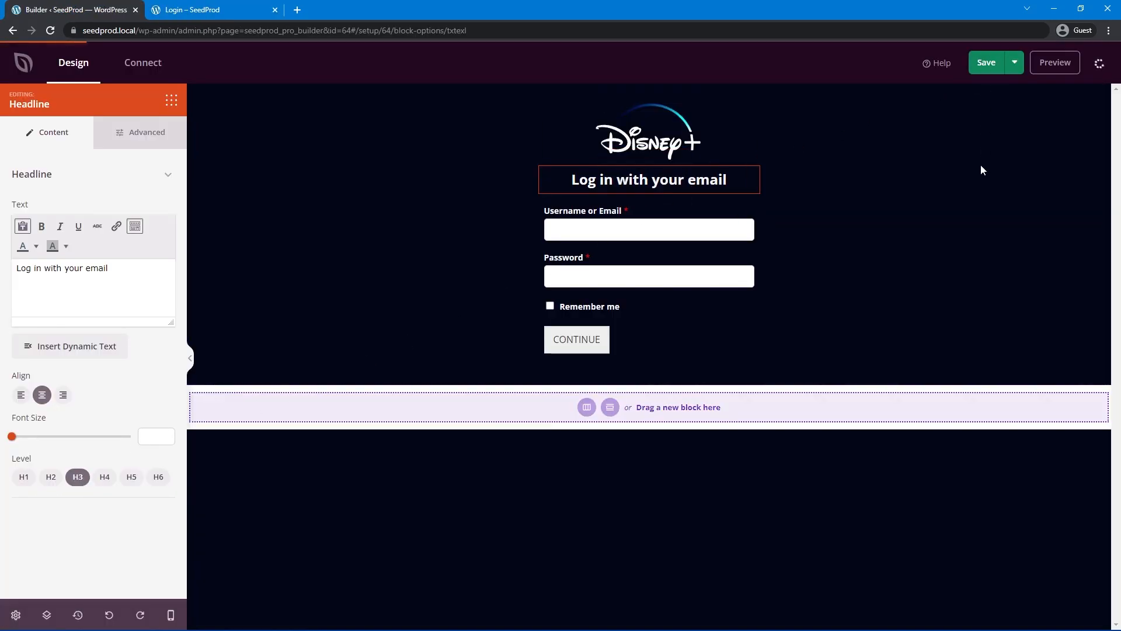
{"action": "left_click", "coordinate": [196, 13]}
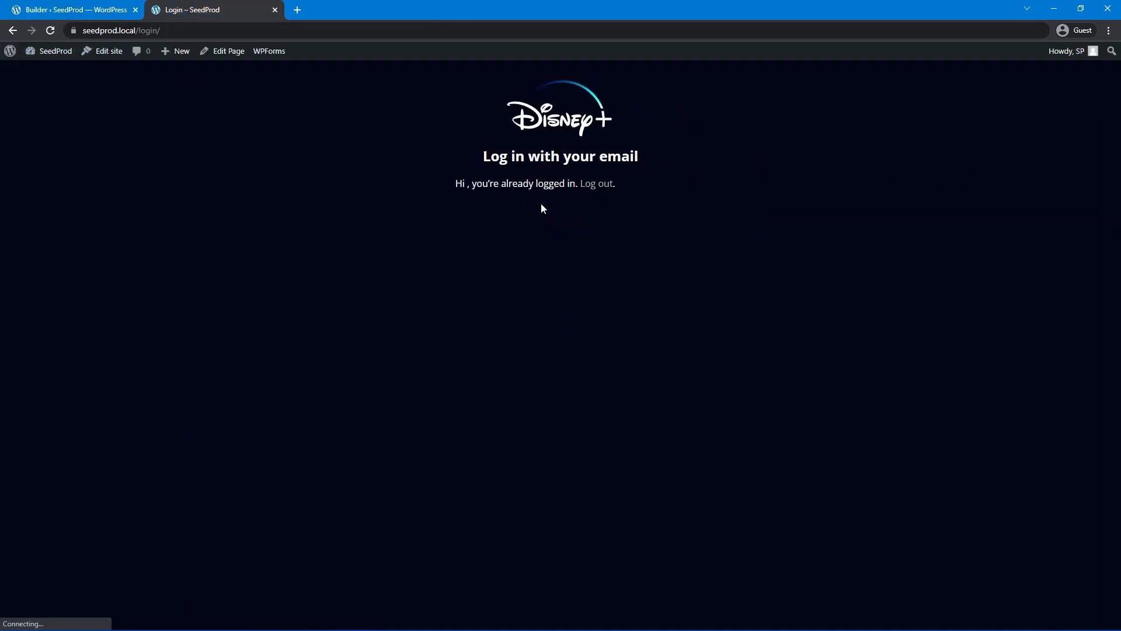
{"action": "left_click", "coordinate": [91, 13]}
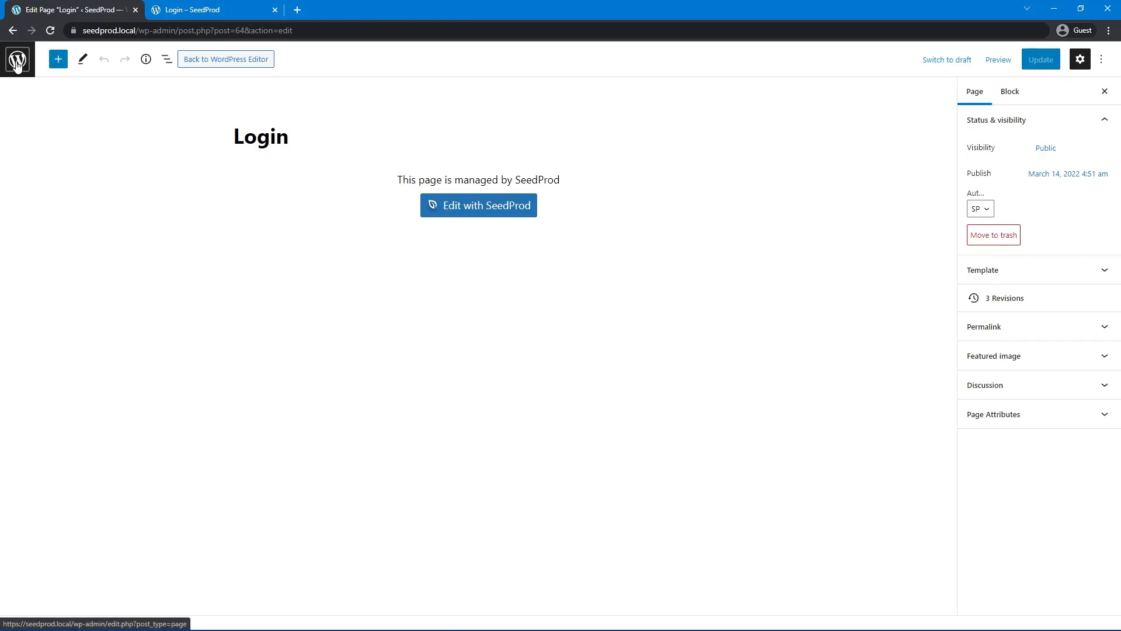
- Go to the WPForms form list and open the User Login Form's settings
{"action": "left_click", "coordinate": [19, 70]}
{"action": "mouse_move", "coordinate": [41, 252]}
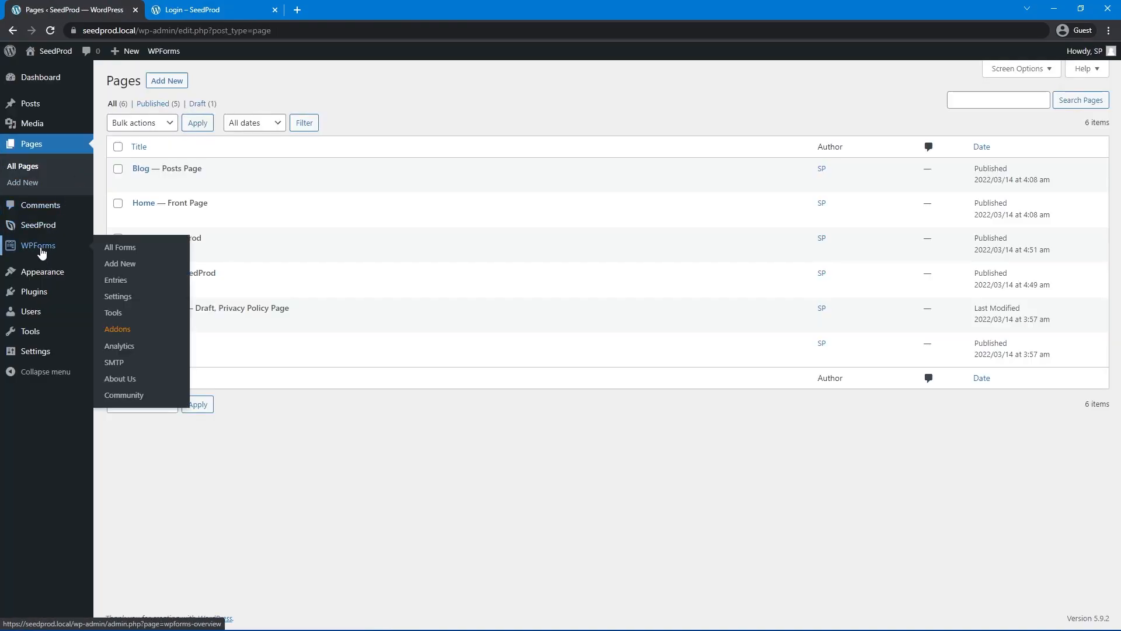
{"action": "left_click", "coordinate": [118, 248]}
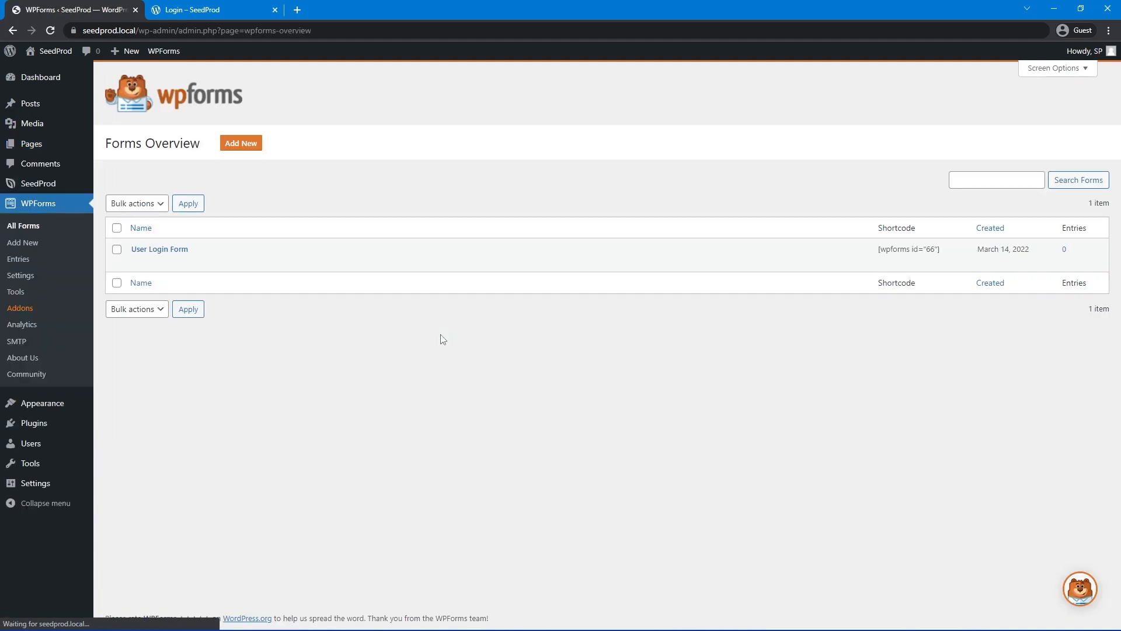
{"action": "left_click", "coordinate": [138, 262]}
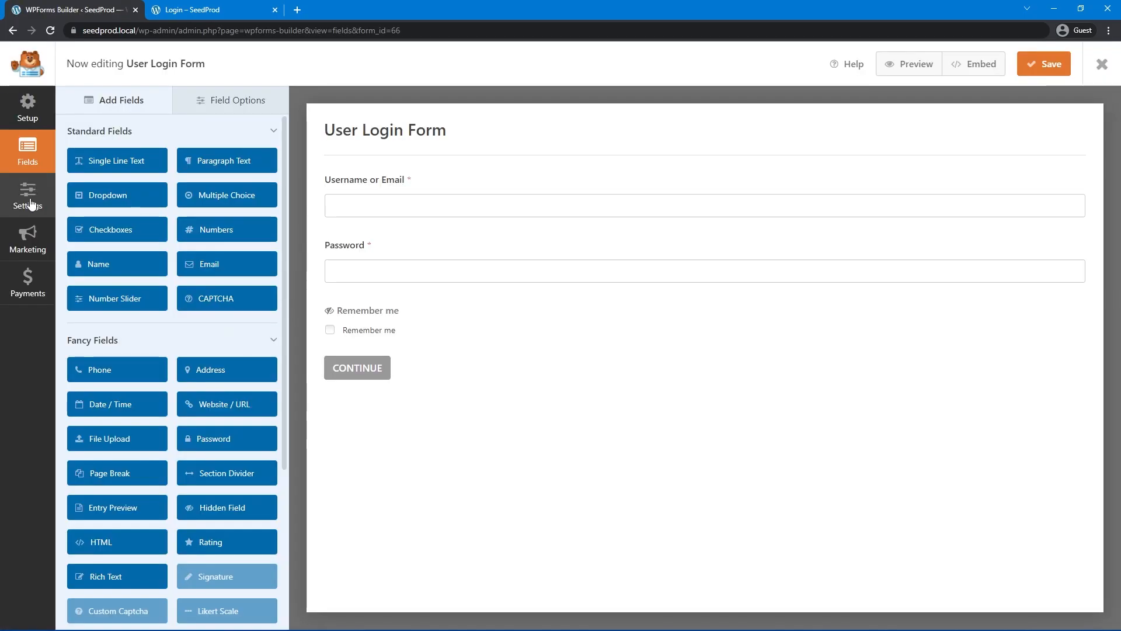
{"action": "left_click", "coordinate": [27, 195]}
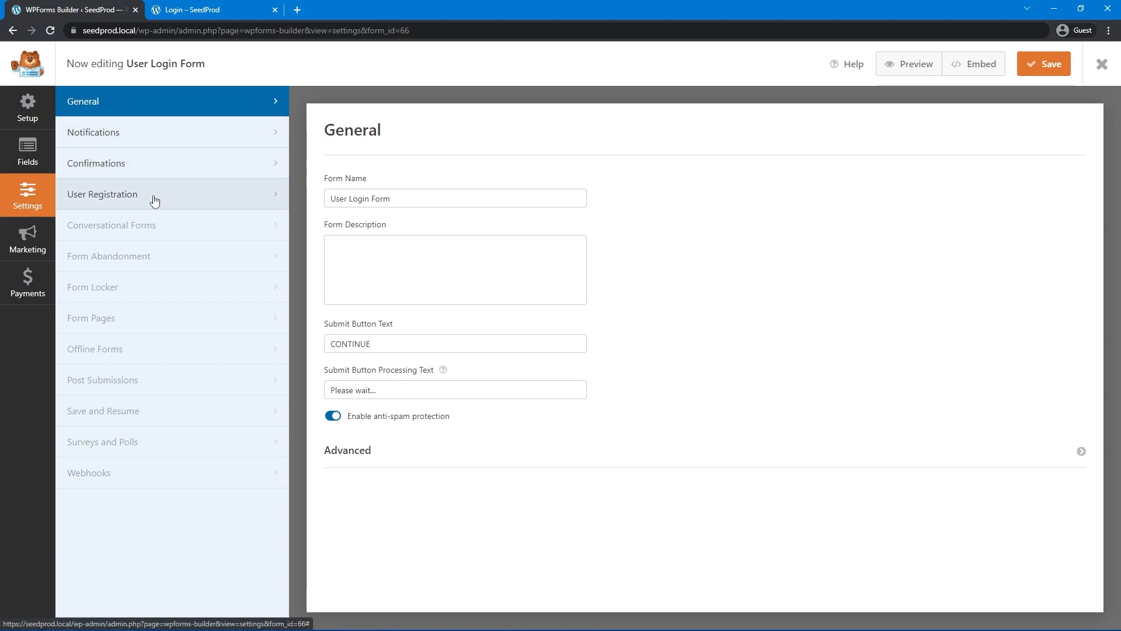
{"action": "left_click", "coordinate": [108, 166]}
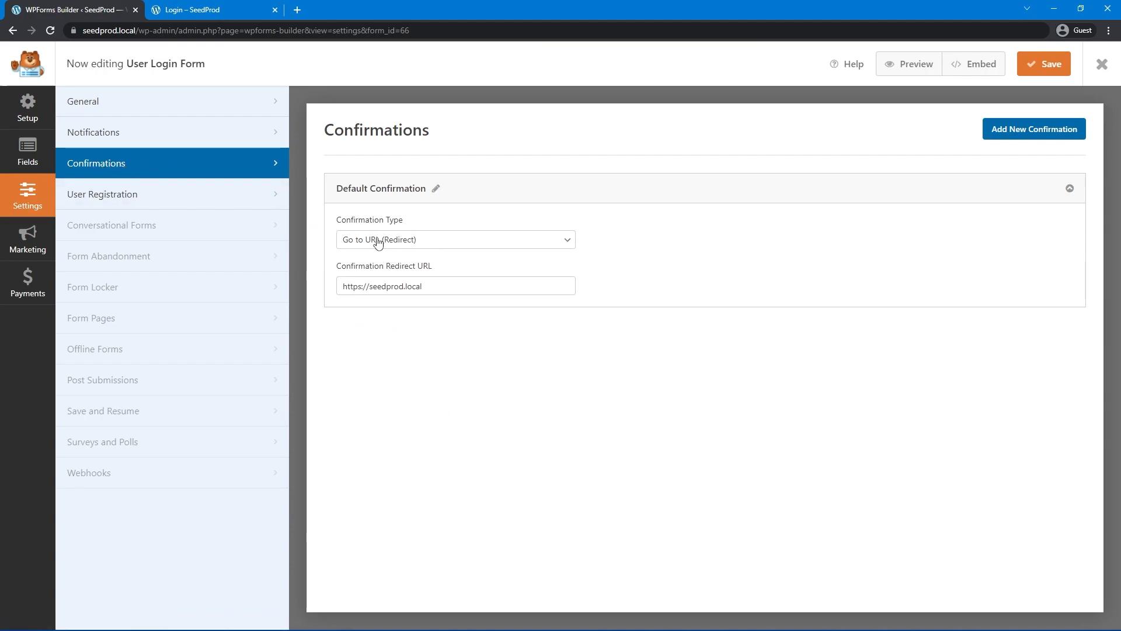
{"action": "left_click", "coordinate": [463, 245]}
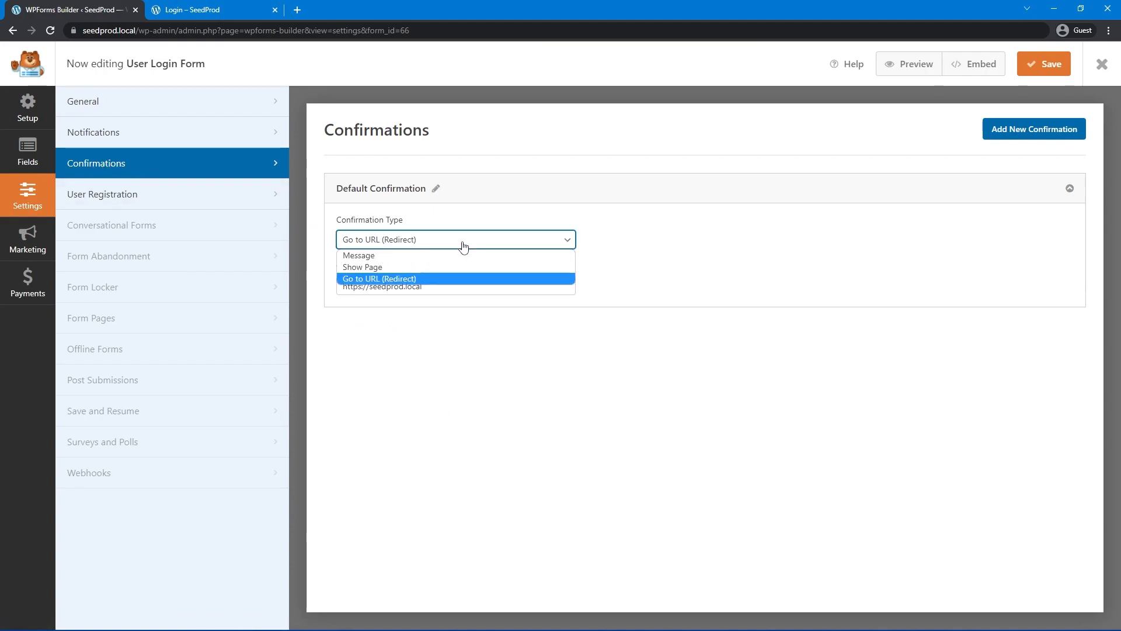
{"action": "left_click", "coordinate": [431, 279]}
{"action": "left_click", "coordinate": [506, 286]}
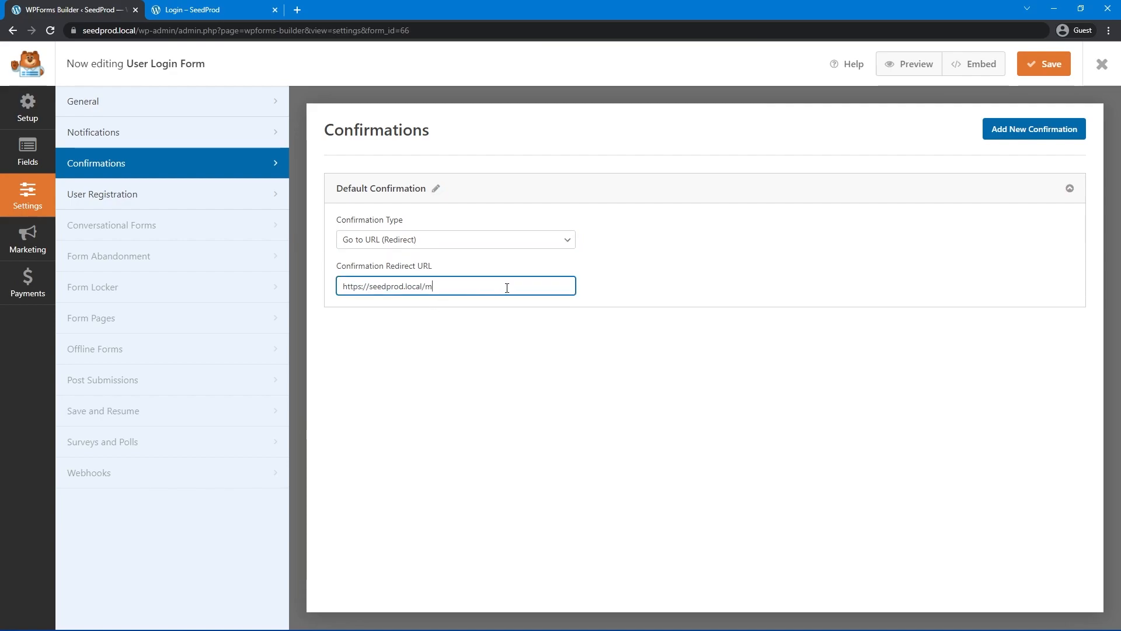
{"action": "left_click", "coordinate": [619, 357]}
{"action": "left_click", "coordinate": [1050, 71]}
- Log out, open seedprod.local/login and log in with the account username and password to test the redirect
{"action": "left_click", "coordinate": [215, 11]}
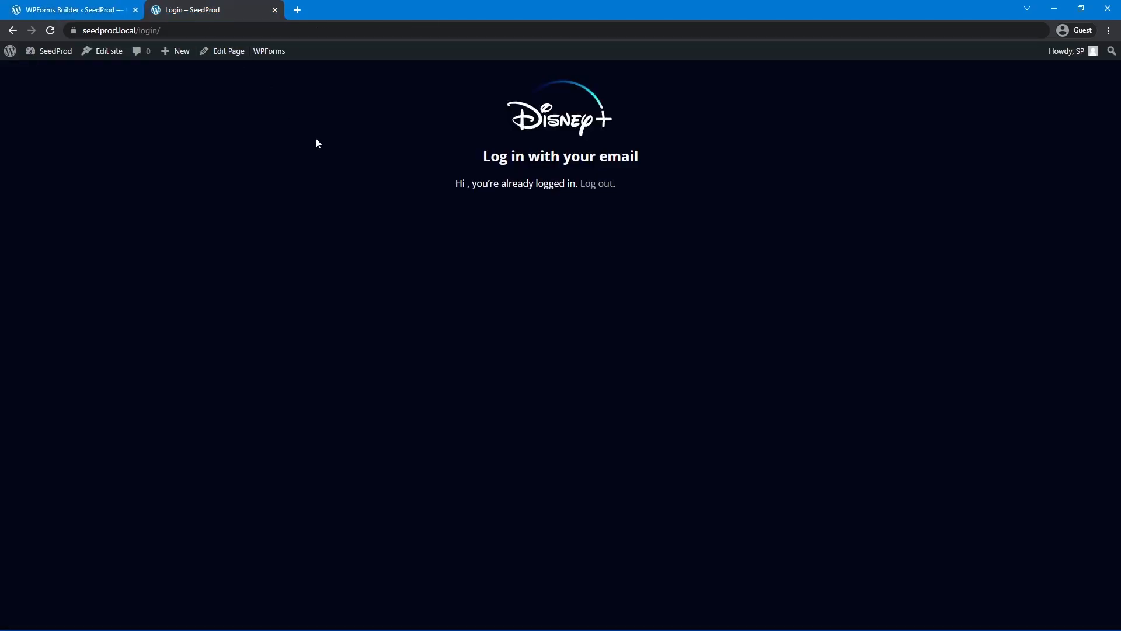
{"action": "left_click", "coordinate": [601, 184]}
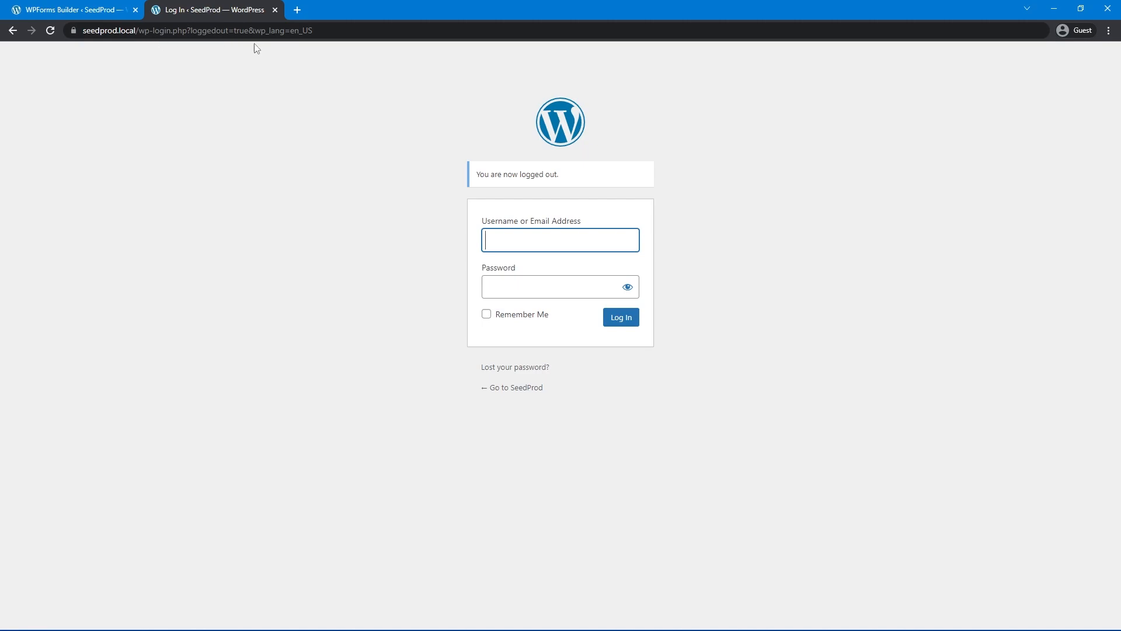
{"action": "left_click_drag", "start_coordinate": [378, 27], "coordinate": [138, 29]}
{"action": "type", "text": "login"}
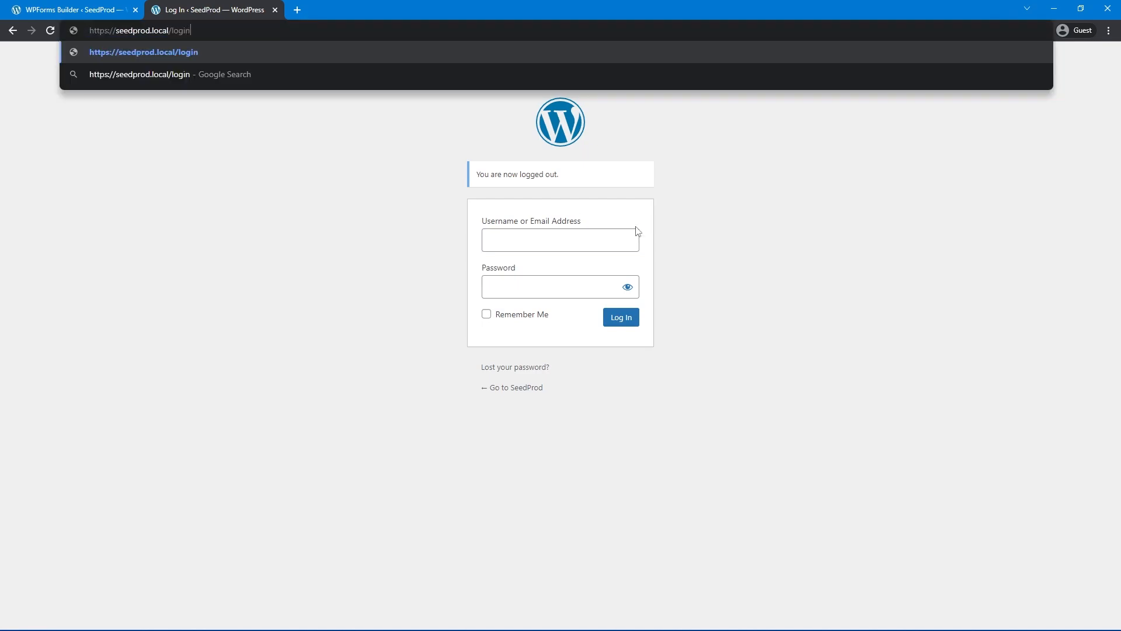
{"action": "key", "text": "Return"}
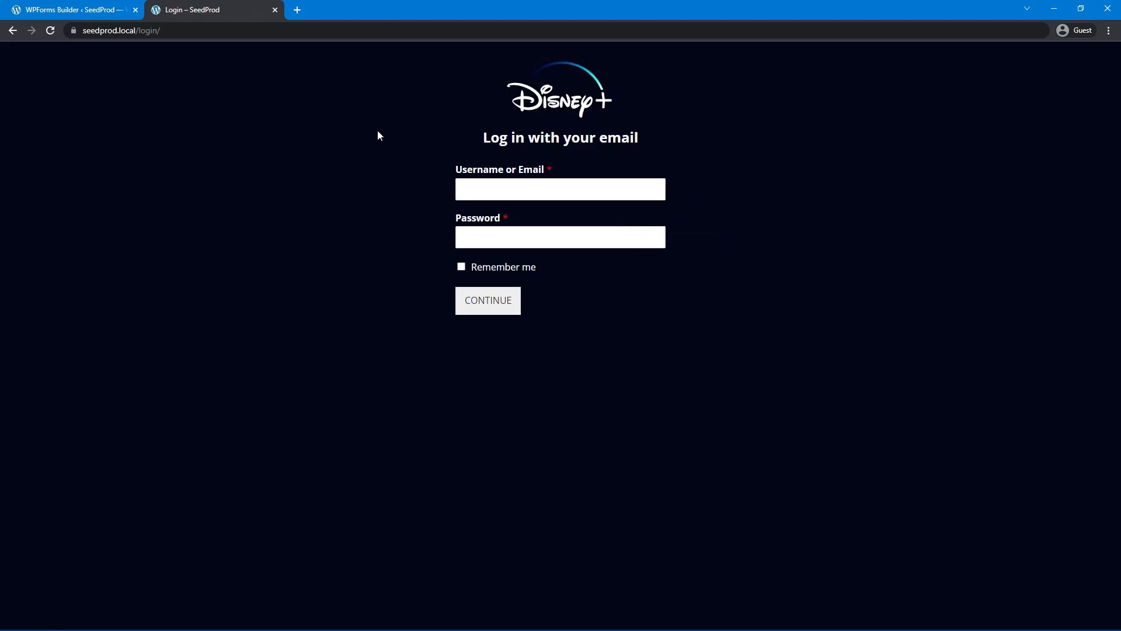
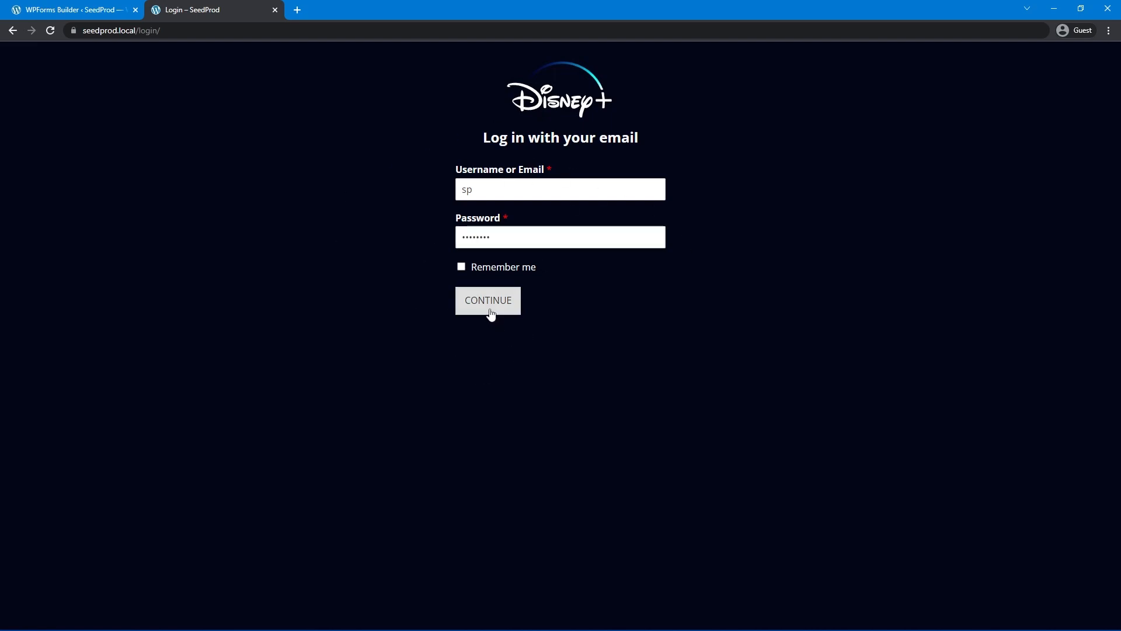
{"action": "left_click", "coordinate": [490, 301]}
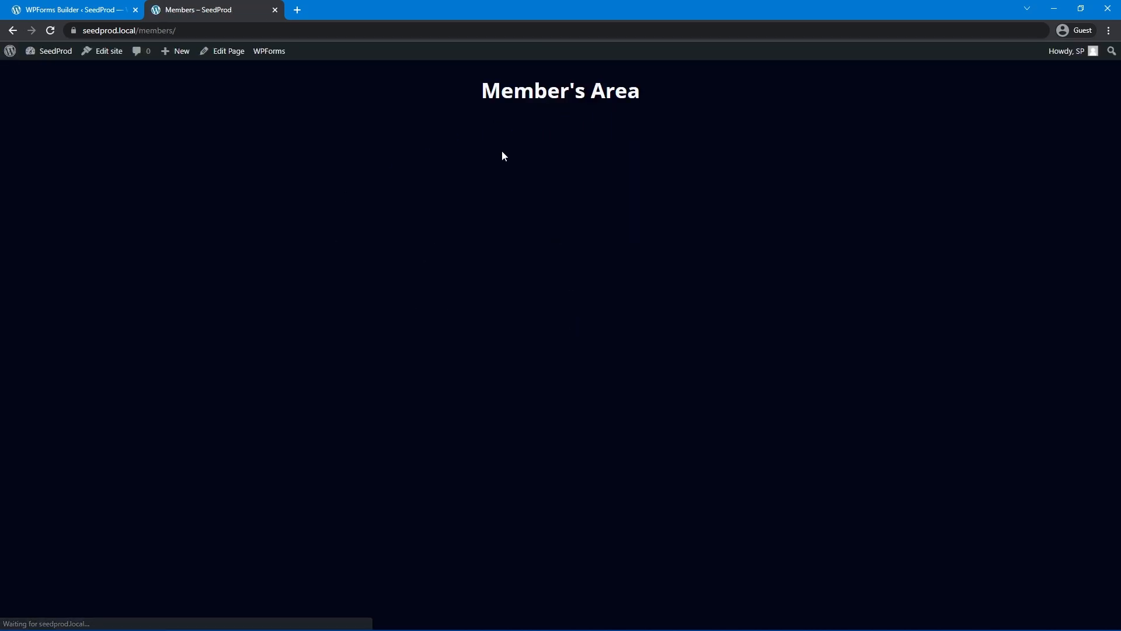
{"action": "left_click_drag", "start_coordinate": [511, 161], "coordinate": [767, 119]}
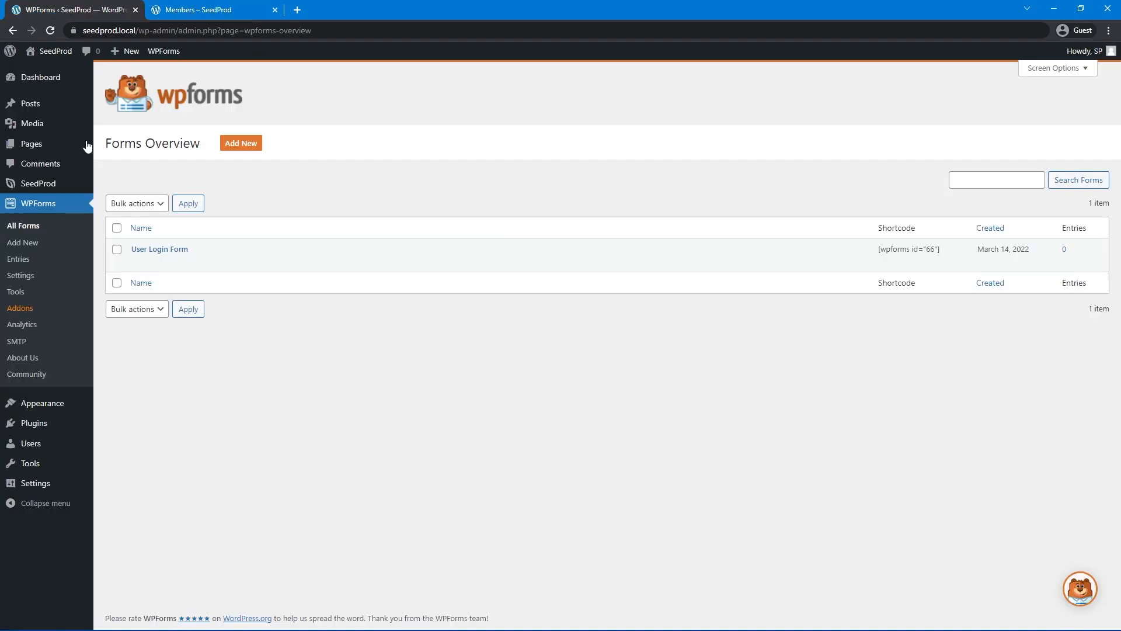
- Add a new WordPress page titled "Register" and publish it
{"action": "mouse_move", "coordinate": [31, 144]}
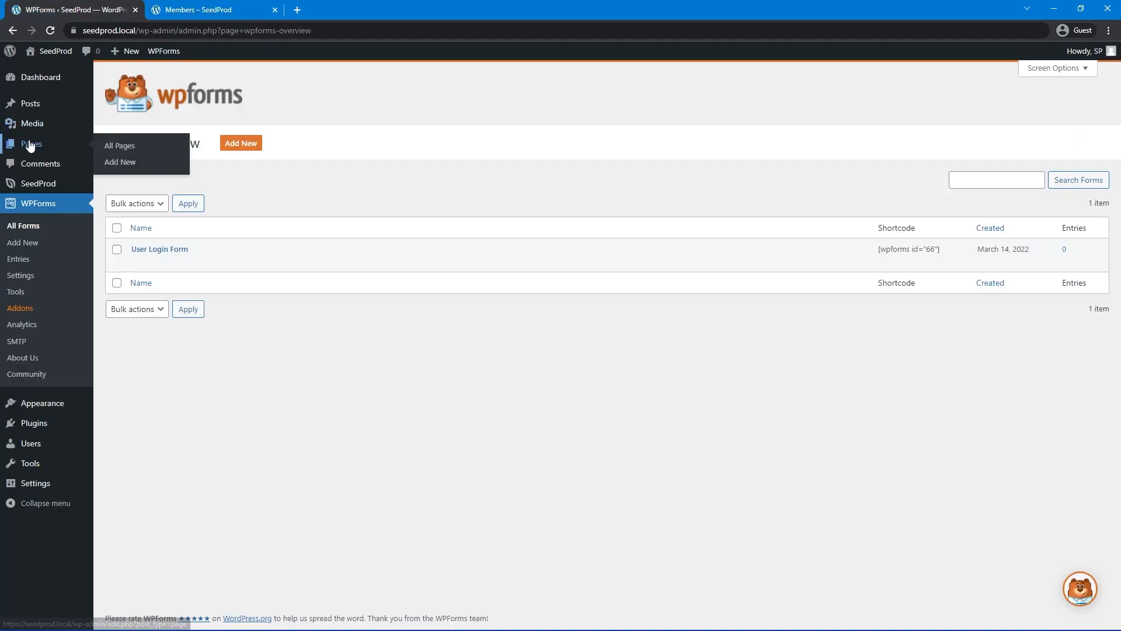
{"action": "left_click", "coordinate": [125, 164]}
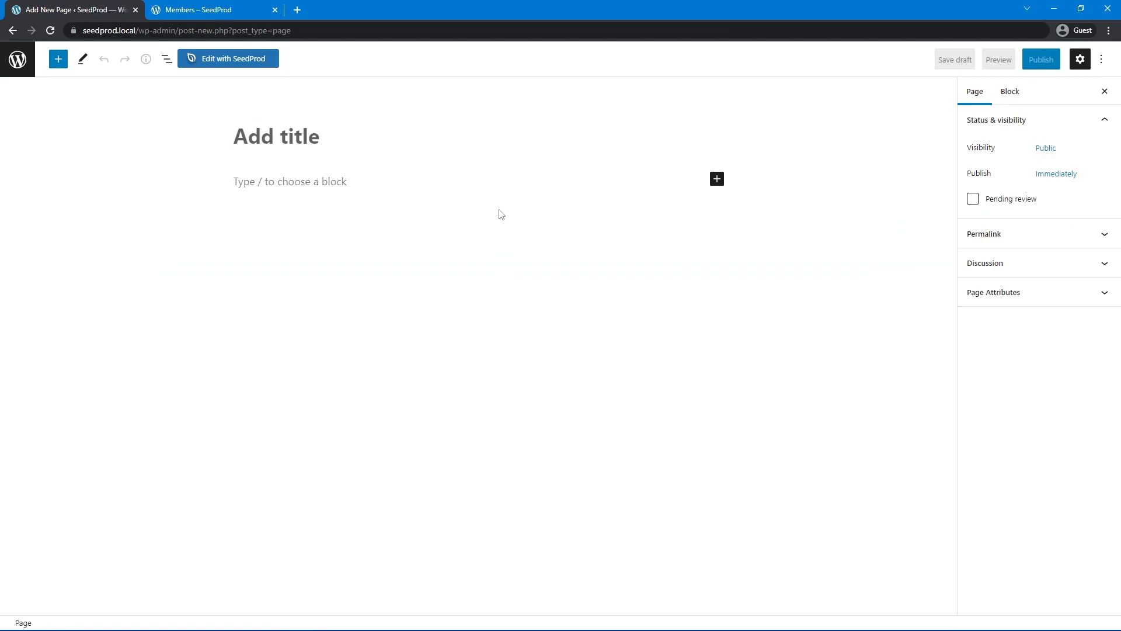
{"action": "type", "text": "Register"}
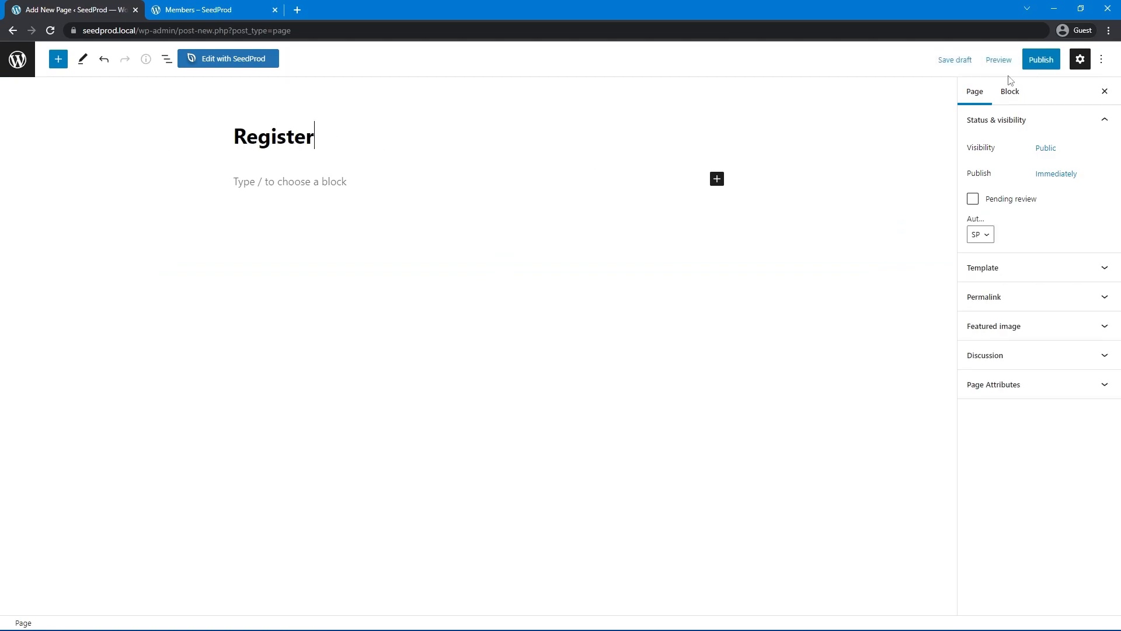
{"action": "left_click", "coordinate": [1039, 62]}
{"action": "left_click", "coordinate": [1012, 66]}
- Create a WPForms form named "Register" from the User Registration Form template, found by searching templates for "user", and dismiss the reminder
{"action": "left_click", "coordinate": [18, 58]}
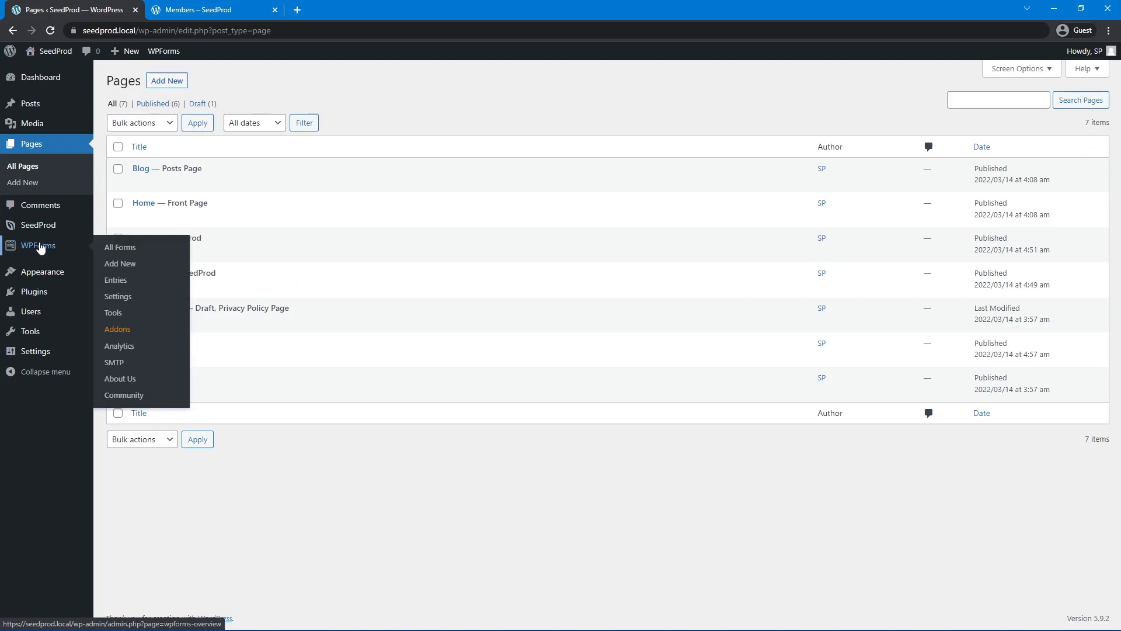
{"action": "left_click", "coordinate": [123, 264]}
{"action": "type", "text": "Register"}
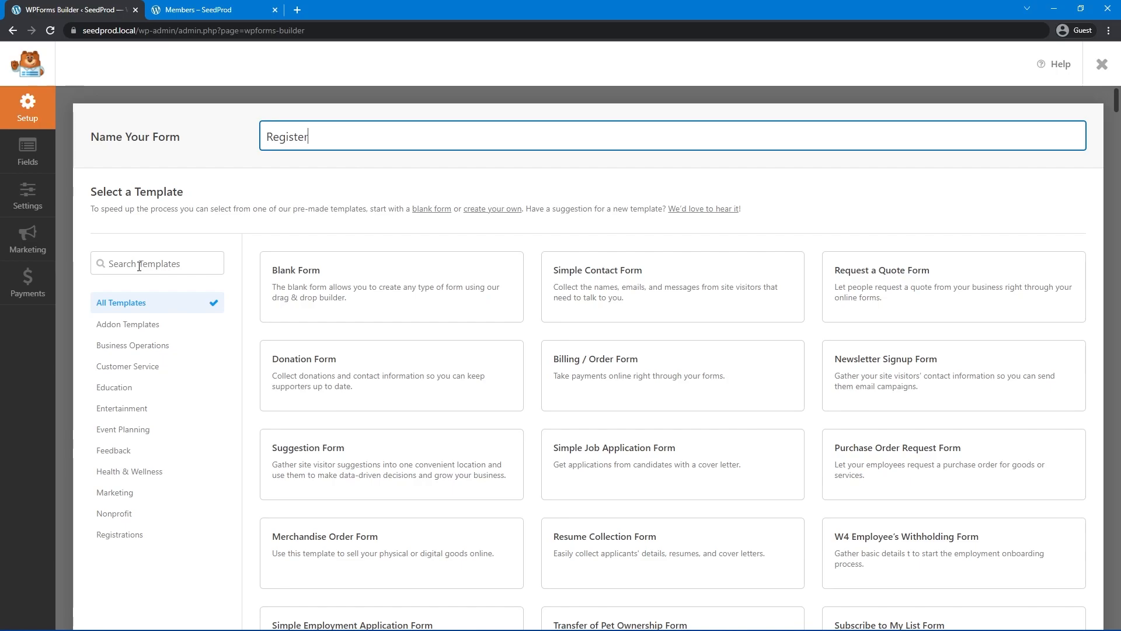
{"action": "left_click", "coordinate": [95, 266]}
{"action": "type", "text": "user"}
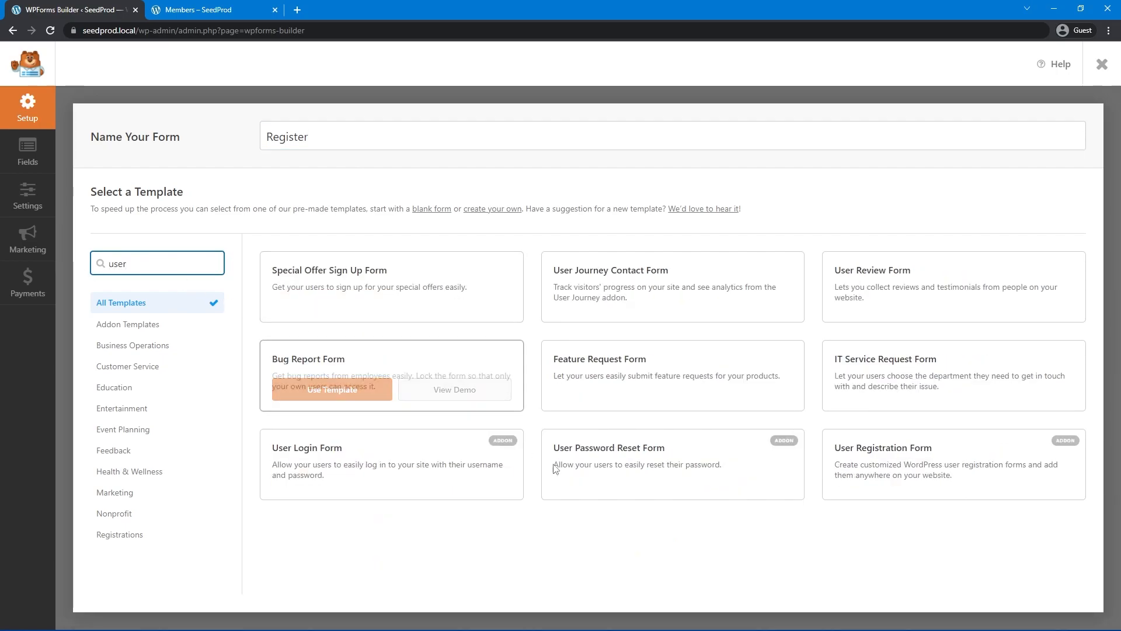
{"action": "mouse_move", "coordinate": [897, 448]}
{"action": "left_click", "coordinate": [961, 480]}
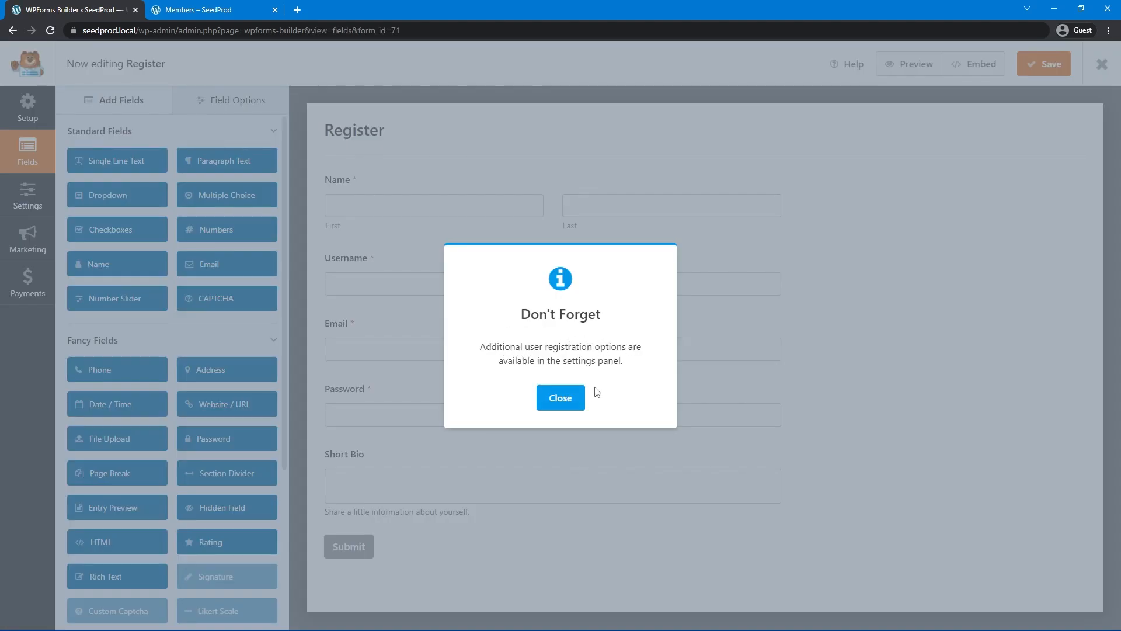
{"action": "left_click", "coordinate": [563, 398]}
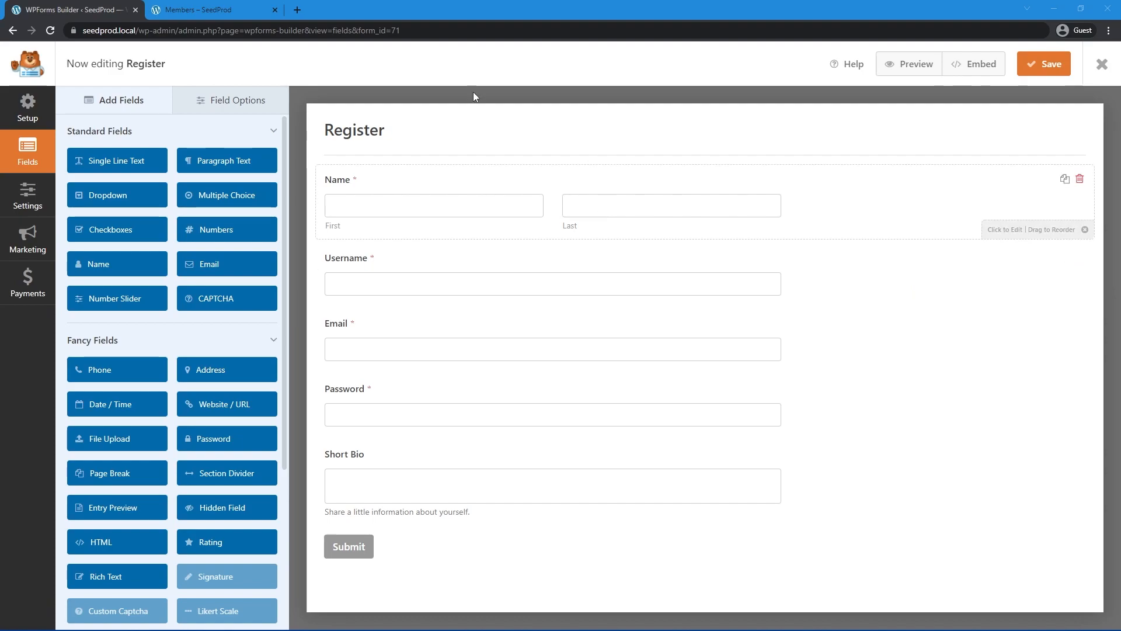
- Set the field size of the Name and Username fields to Large
{"action": "left_click", "coordinate": [525, 184]}
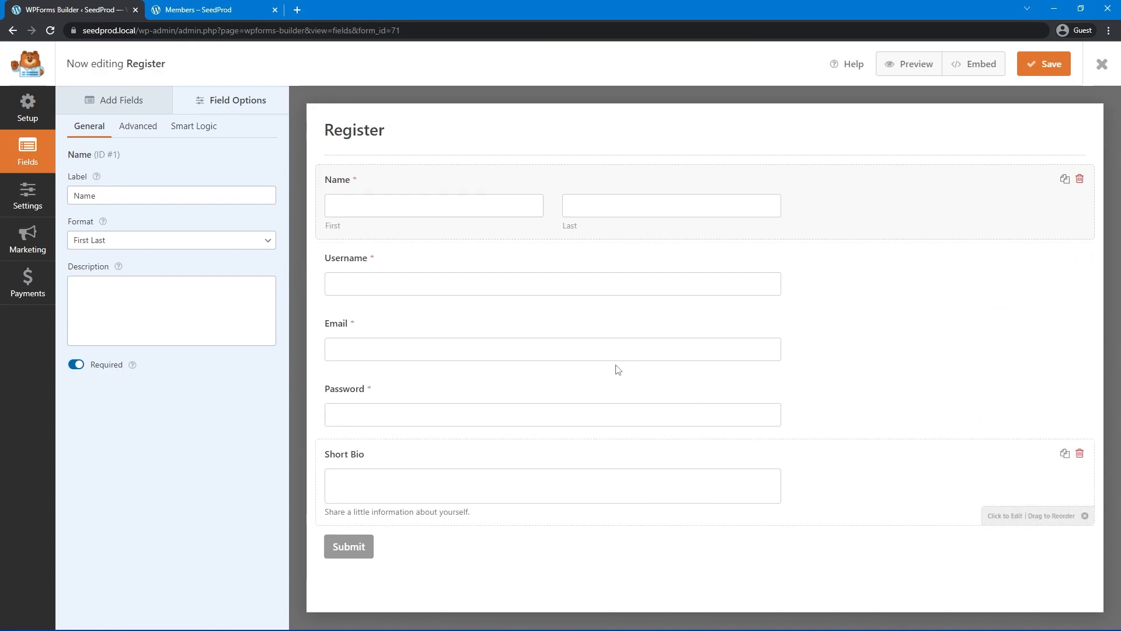
{"action": "left_click", "coordinate": [138, 130]}
{"action": "left_click", "coordinate": [108, 195]}
{"action": "left_click", "coordinate": [106, 234]}
{"action": "left_click", "coordinate": [646, 282]}
{"action": "left_click", "coordinate": [136, 129]}
{"action": "left_click", "coordinate": [76, 196]}
{"action": "left_click", "coordinate": [104, 234]}
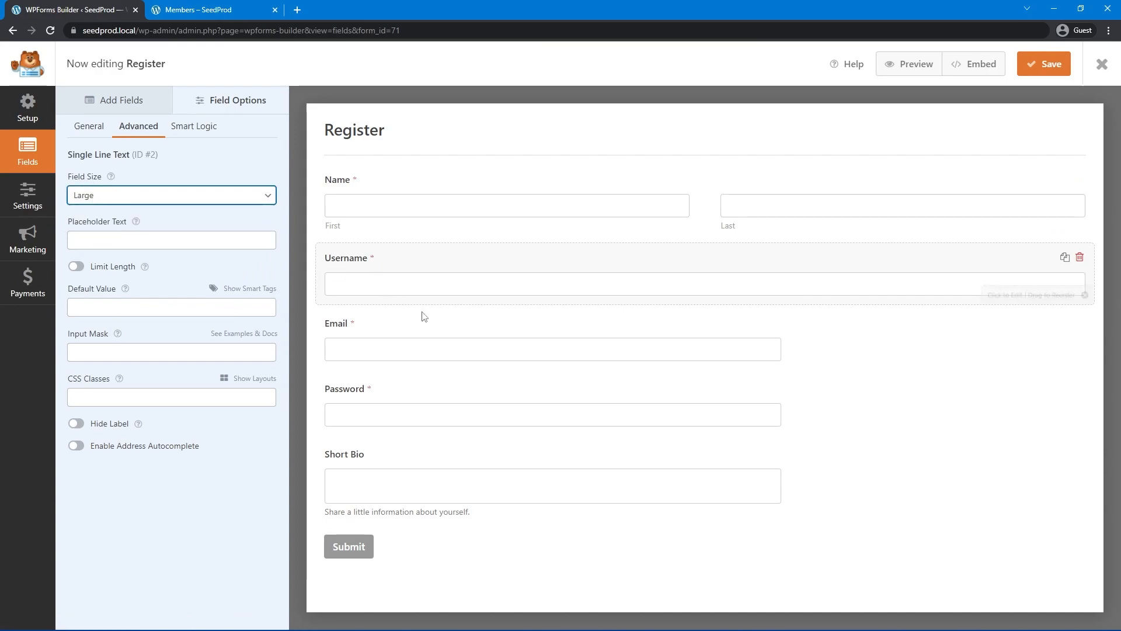
- Set the field size of the Email and Password fields to Large
{"action": "left_click", "coordinate": [466, 330]}
{"action": "left_click", "coordinate": [140, 128]}
{"action": "left_click", "coordinate": [138, 195]}
{"action": "left_click", "coordinate": [104, 233]}
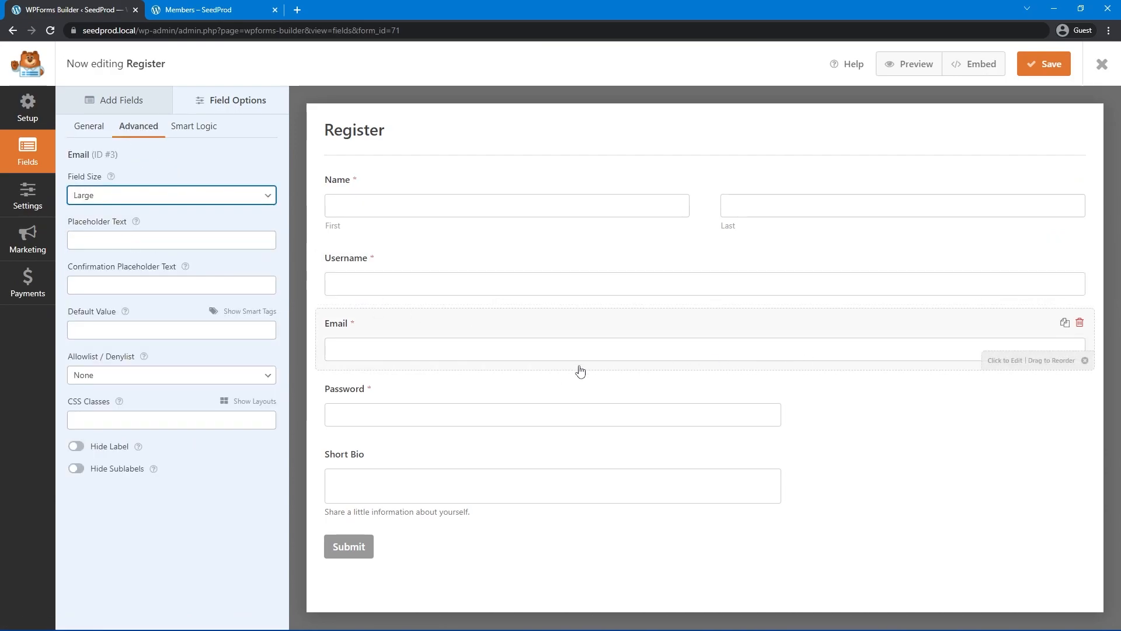
{"action": "left_click", "coordinate": [458, 396]}
{"action": "left_click", "coordinate": [138, 132]}
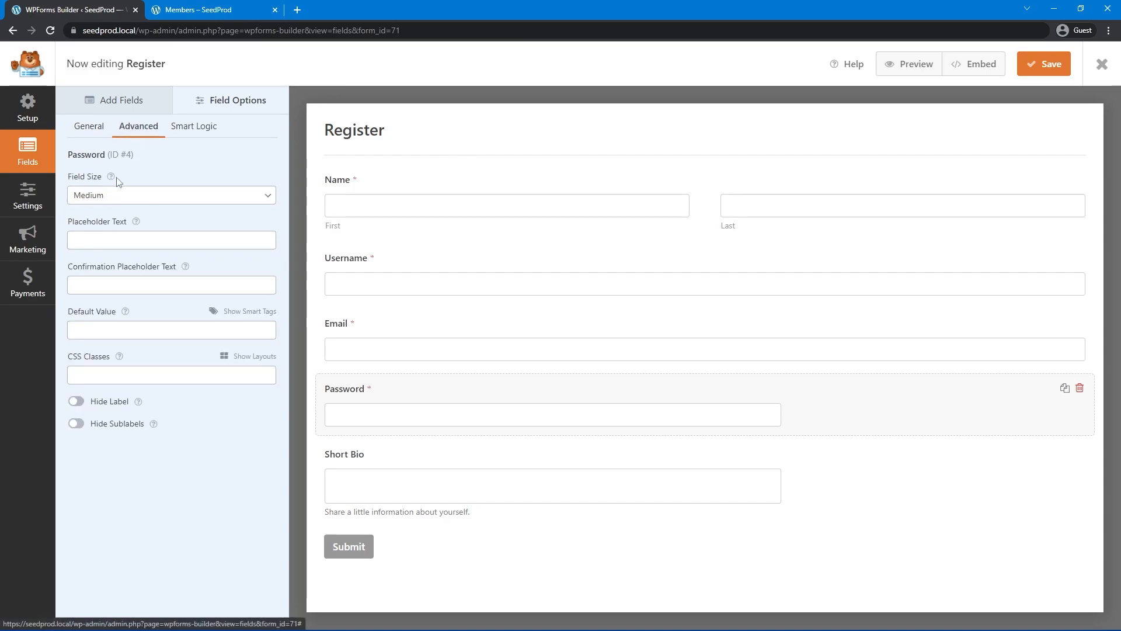
{"action": "left_click", "coordinate": [98, 198]}
{"action": "left_click", "coordinate": [97, 234]}
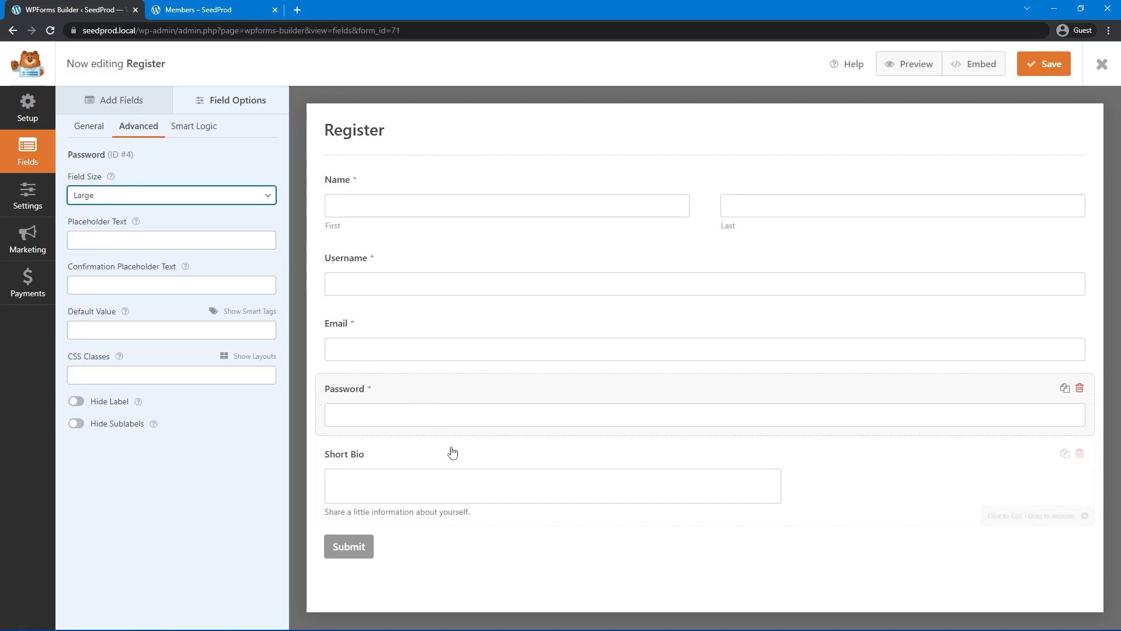
- Delete the Short Bio field from the form and set the submit button text to "REGISTER"
{"action": "left_click", "coordinate": [412, 457]}
{"action": "left_click", "coordinate": [1079, 453]}
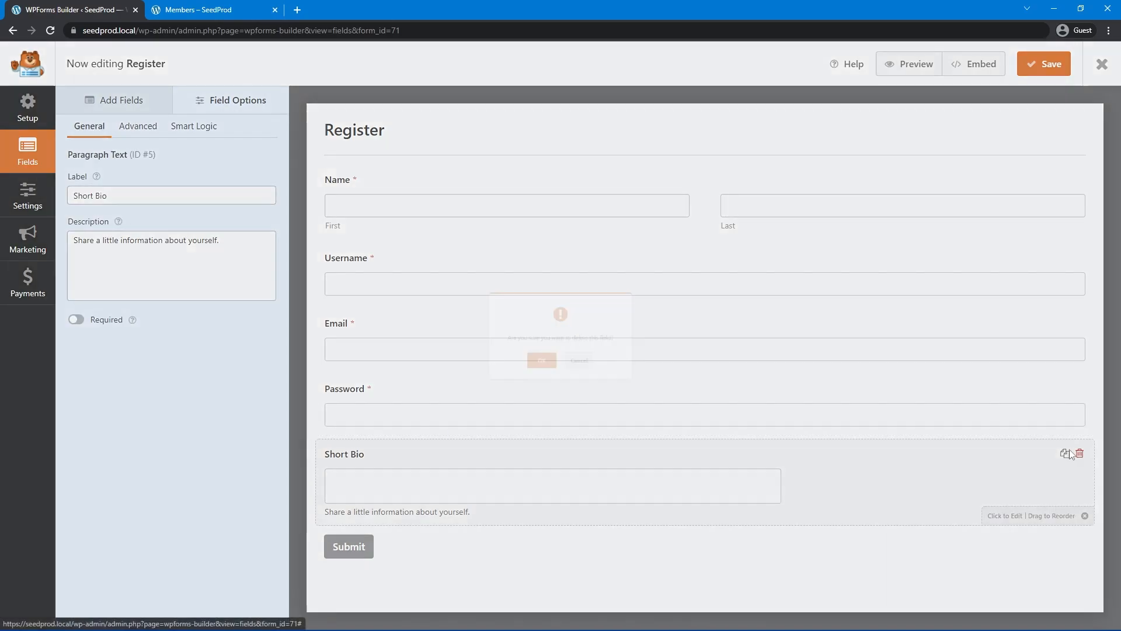
{"action": "left_click", "coordinate": [544, 378]}
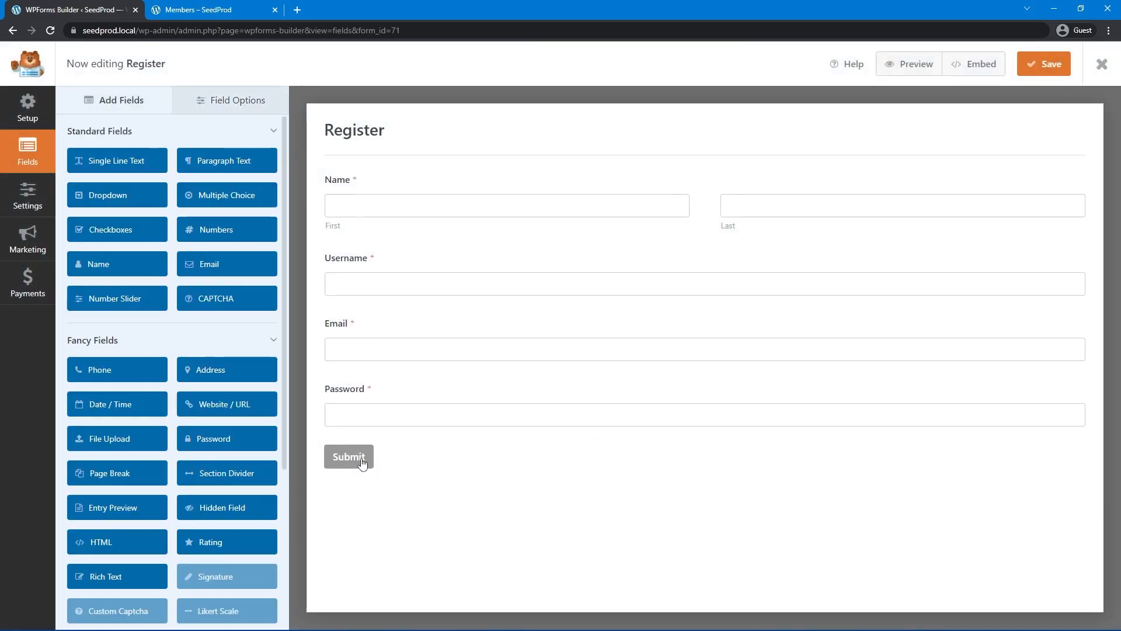
{"action": "left_click", "coordinate": [362, 462]}
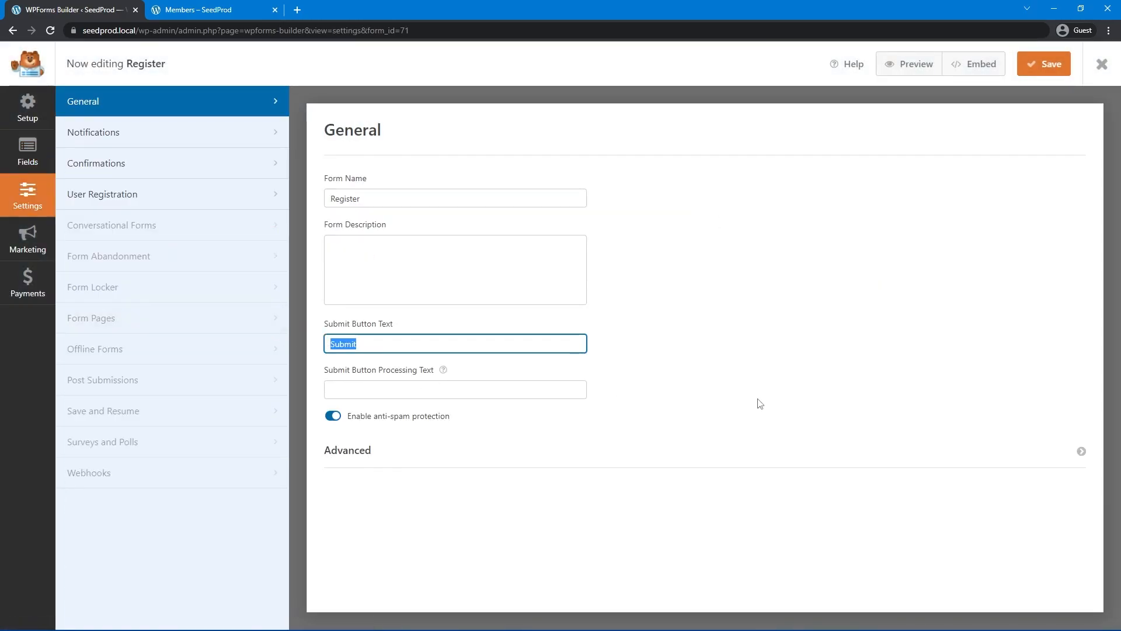
{"action": "type", "text": "REGISTER"}
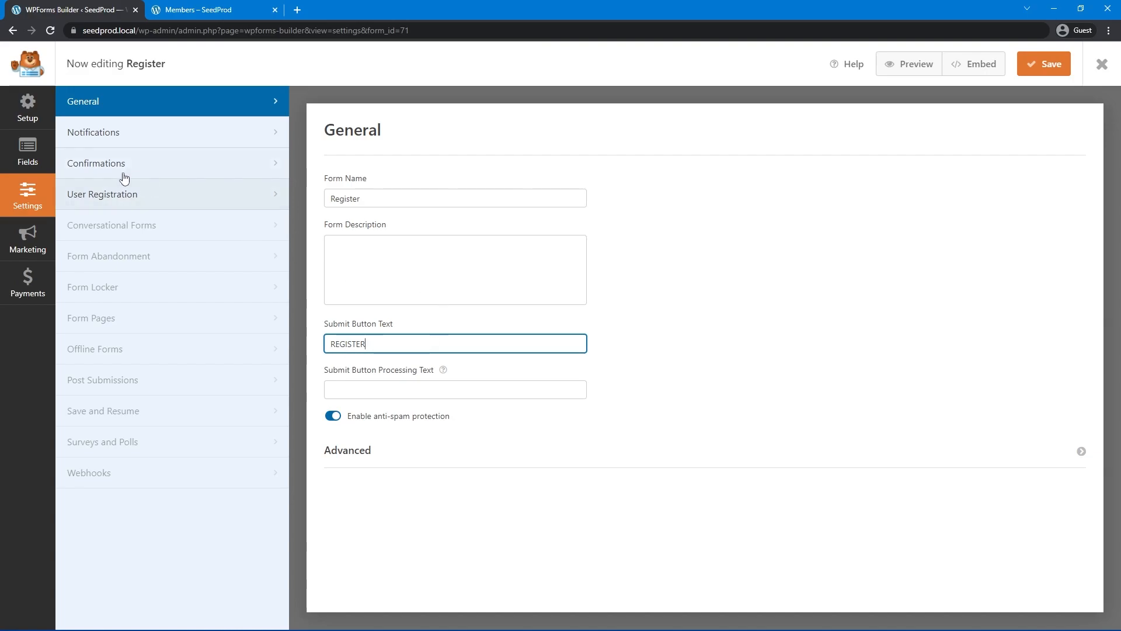
- Review the form's notification, confirmation and user registration settings, including the field mapping and the available user roles
{"action": "left_click", "coordinate": [109, 134]}
{"action": "left_click", "coordinate": [117, 161]}
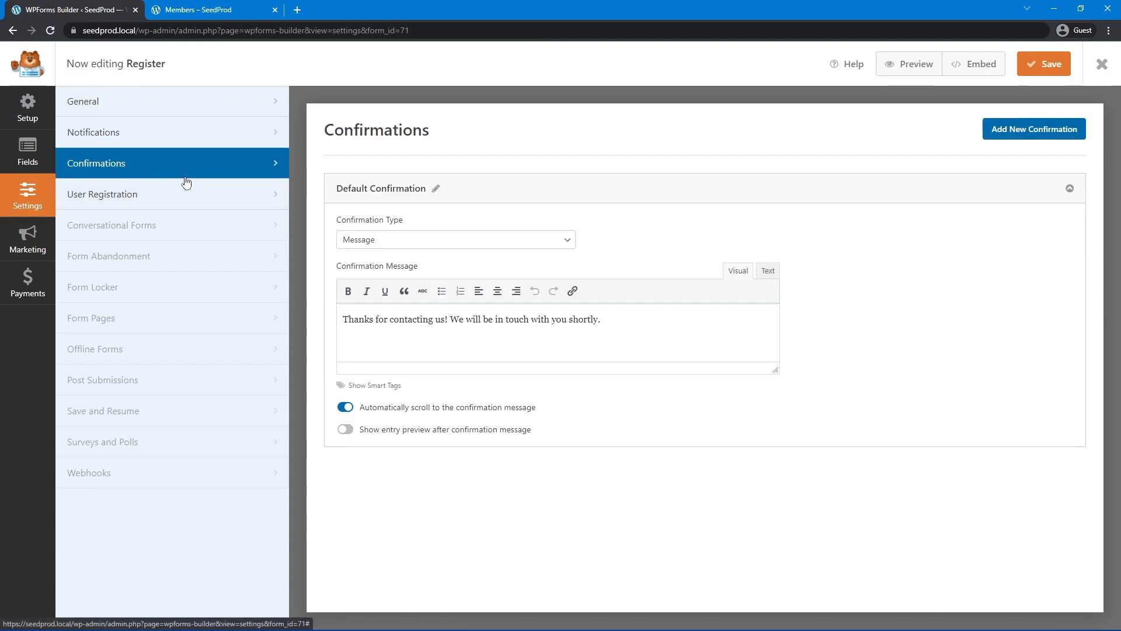
{"action": "left_click", "coordinate": [146, 196]}
{"action": "scroll", "coordinate": [768, 342], "scroll_direction": "down", "scroll_amount": 2}
{"action": "scroll", "coordinate": [765, 356], "scroll_direction": "down", "scroll_amount": 2}
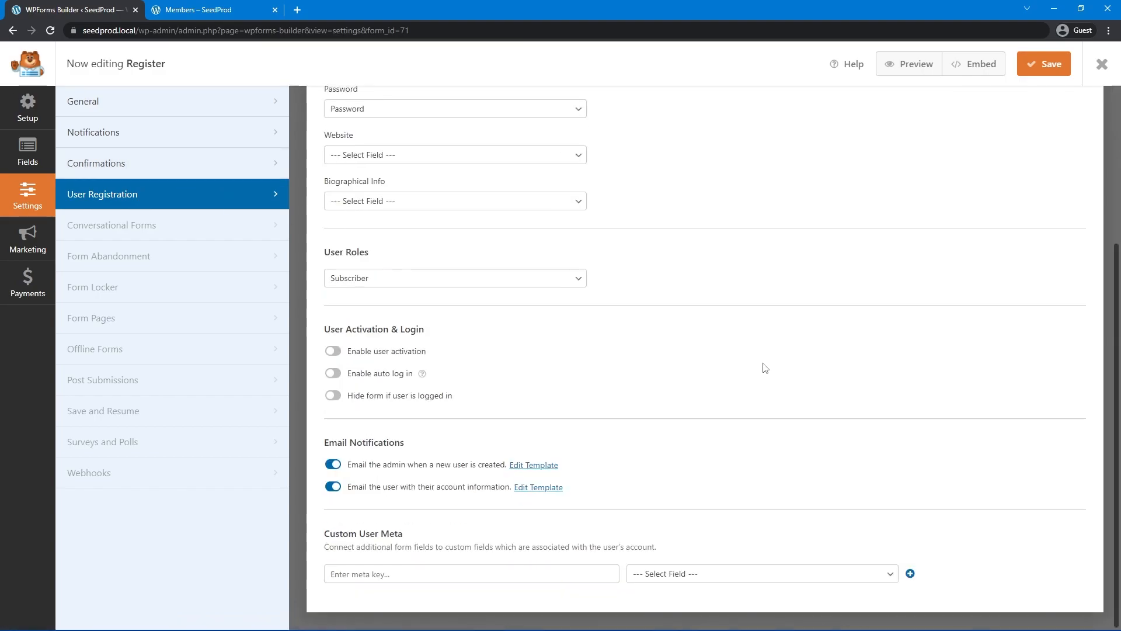
{"action": "scroll", "coordinate": [730, 391], "scroll_direction": "up", "scroll_amount": 4}
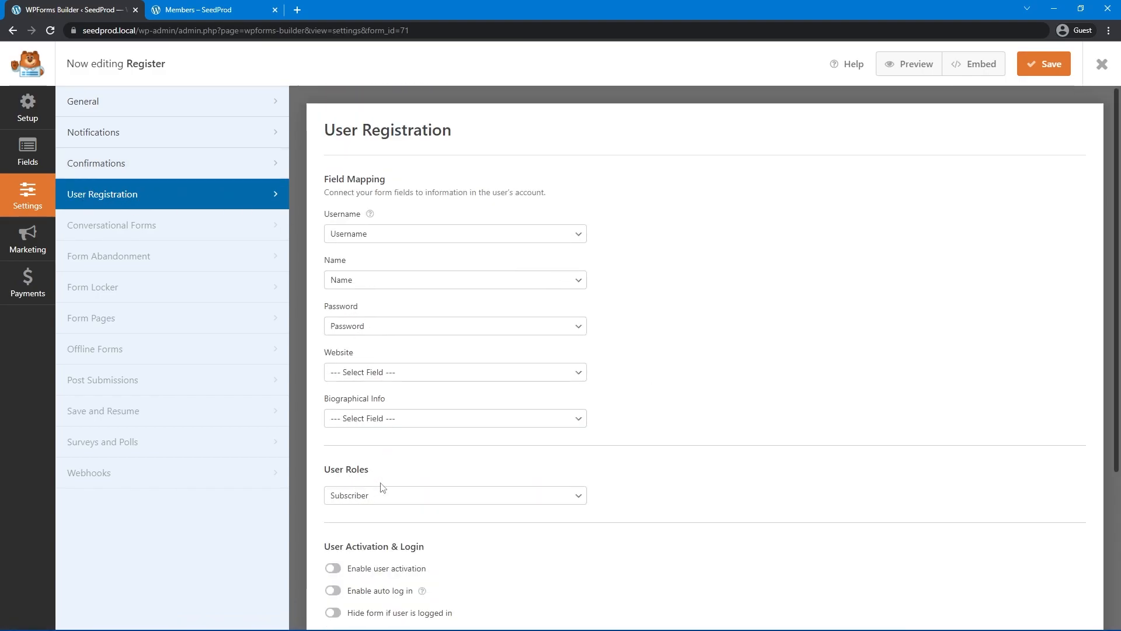
{"action": "left_click", "coordinate": [408, 501]}
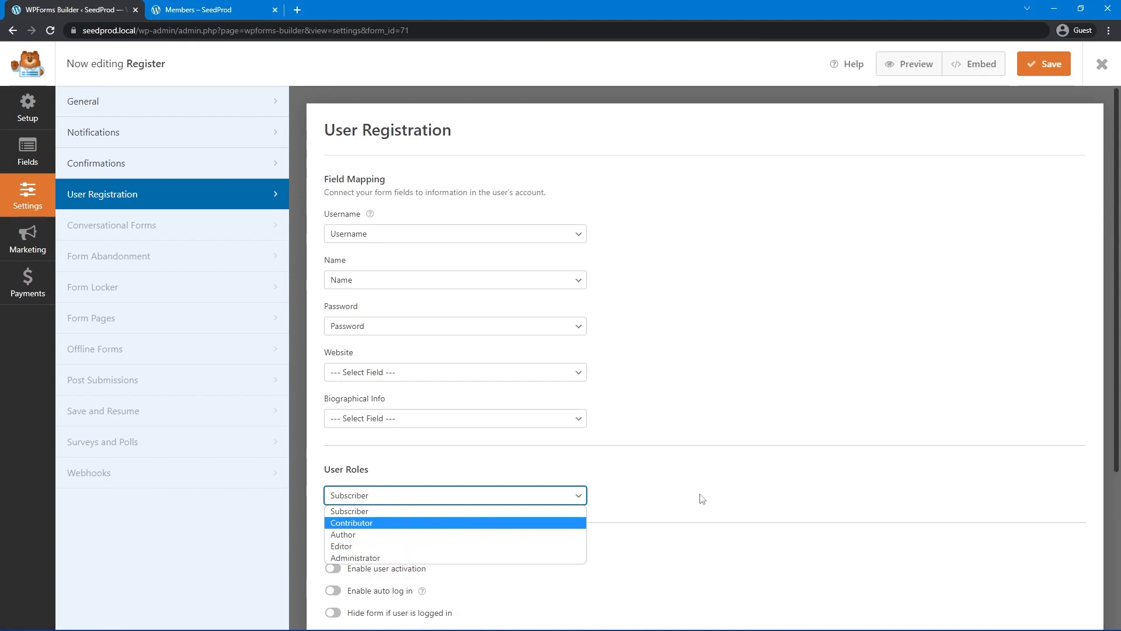
{"action": "left_click", "coordinate": [120, 165]}
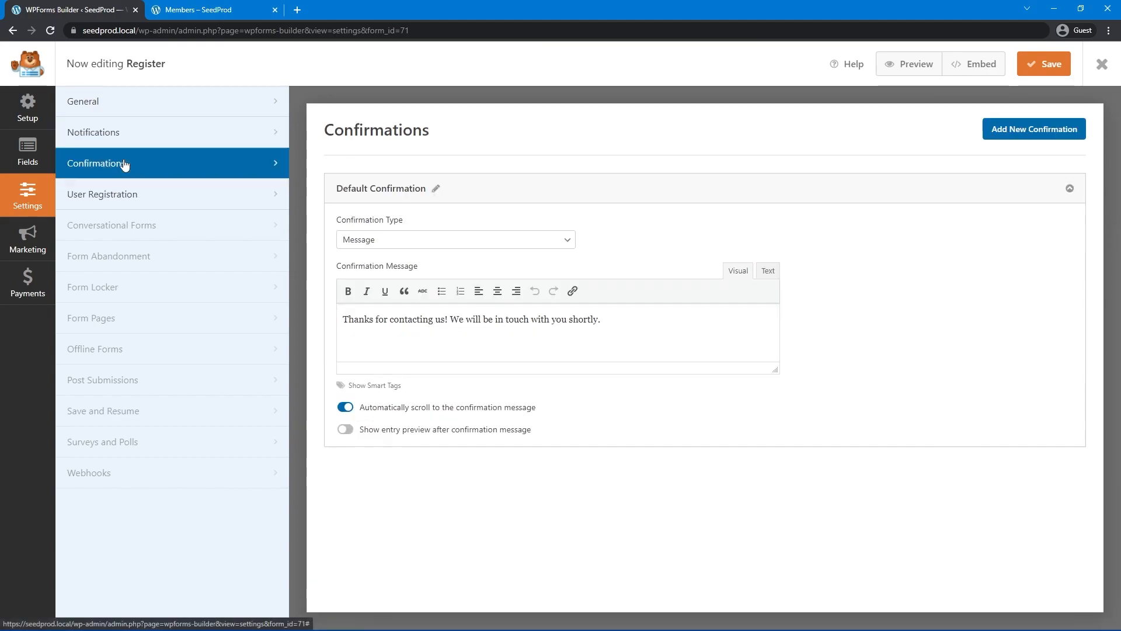
- Save the Register form, copy its embed shortcode and exit the form builder
{"action": "left_click", "coordinate": [1047, 64]}
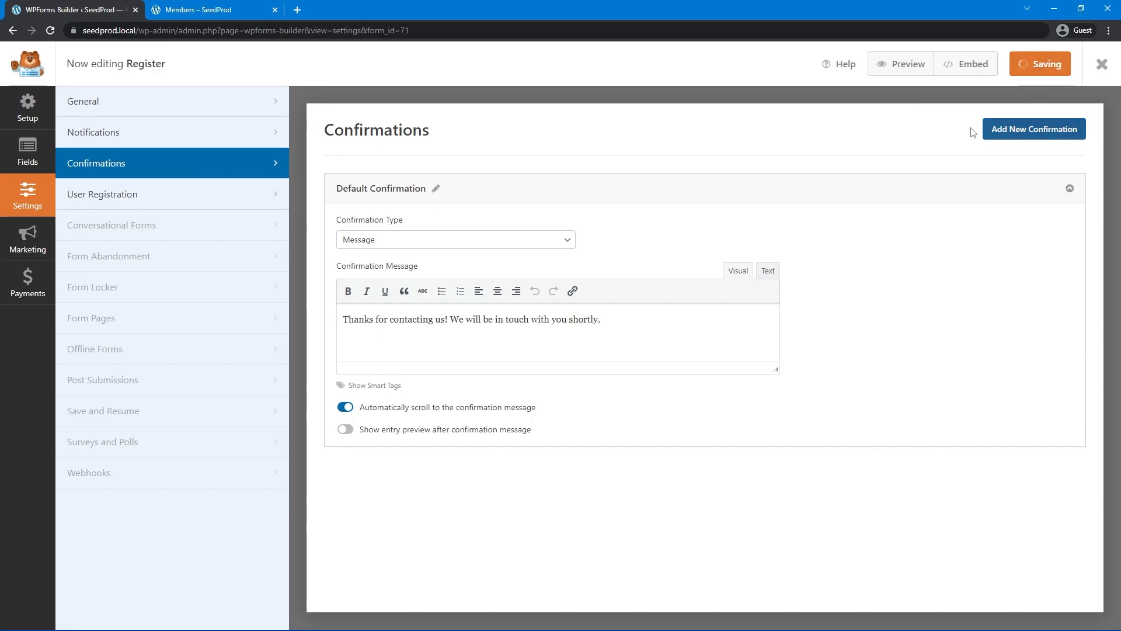
{"action": "left_click", "coordinate": [983, 61]}
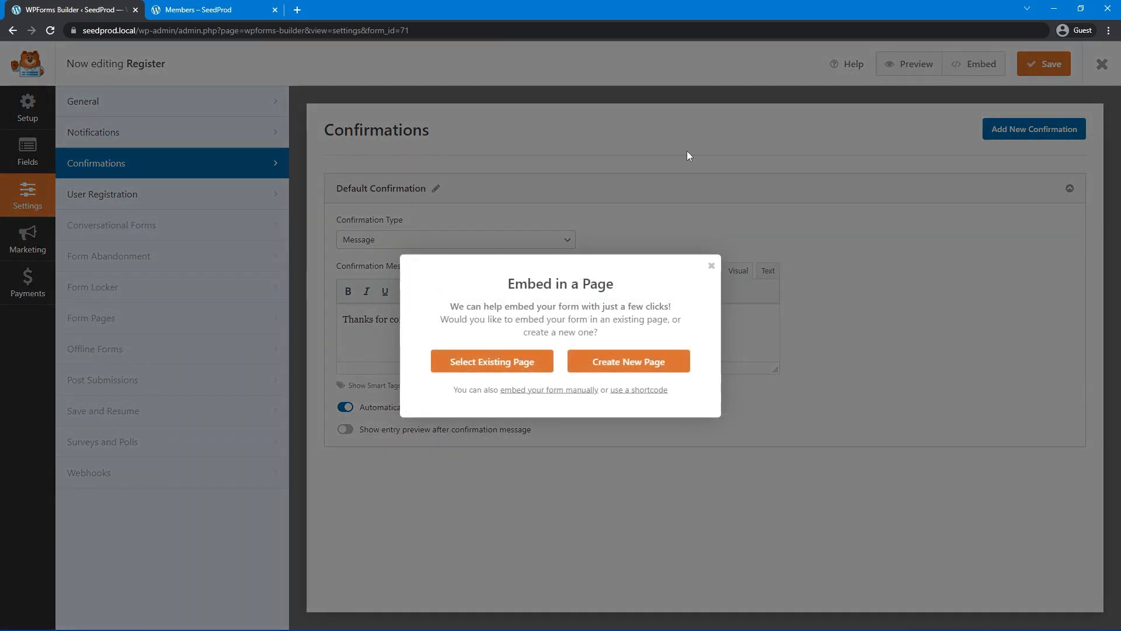
{"action": "left_click", "coordinate": [645, 390]}
{"action": "left_click", "coordinate": [665, 399]}
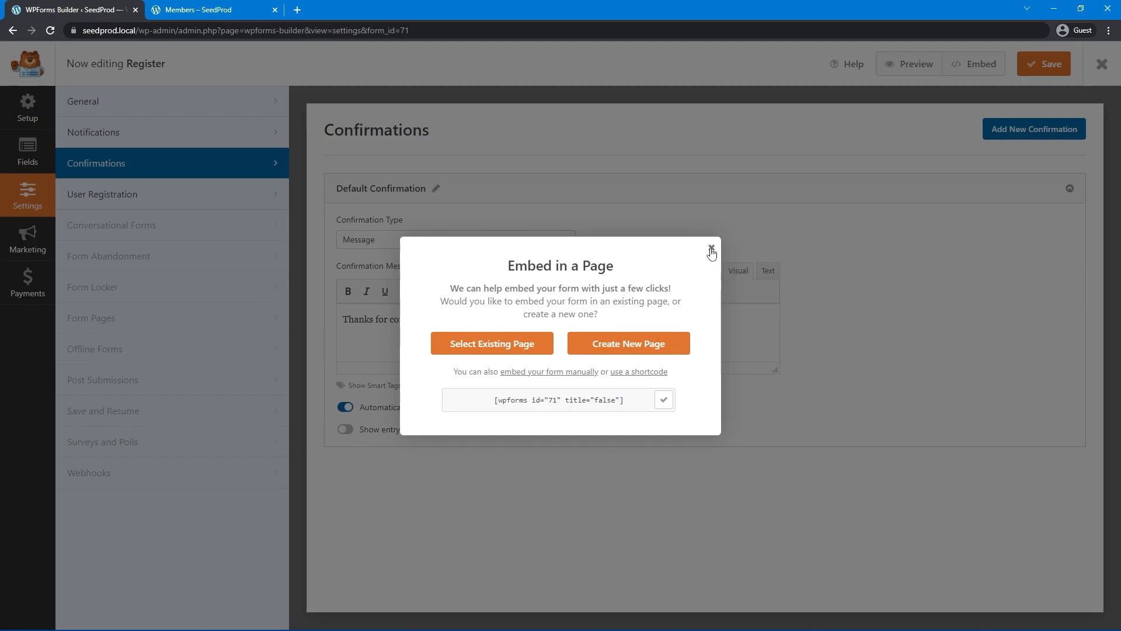
{"action": "left_click", "coordinate": [711, 248]}
{"action": "left_click", "coordinate": [1102, 63]}
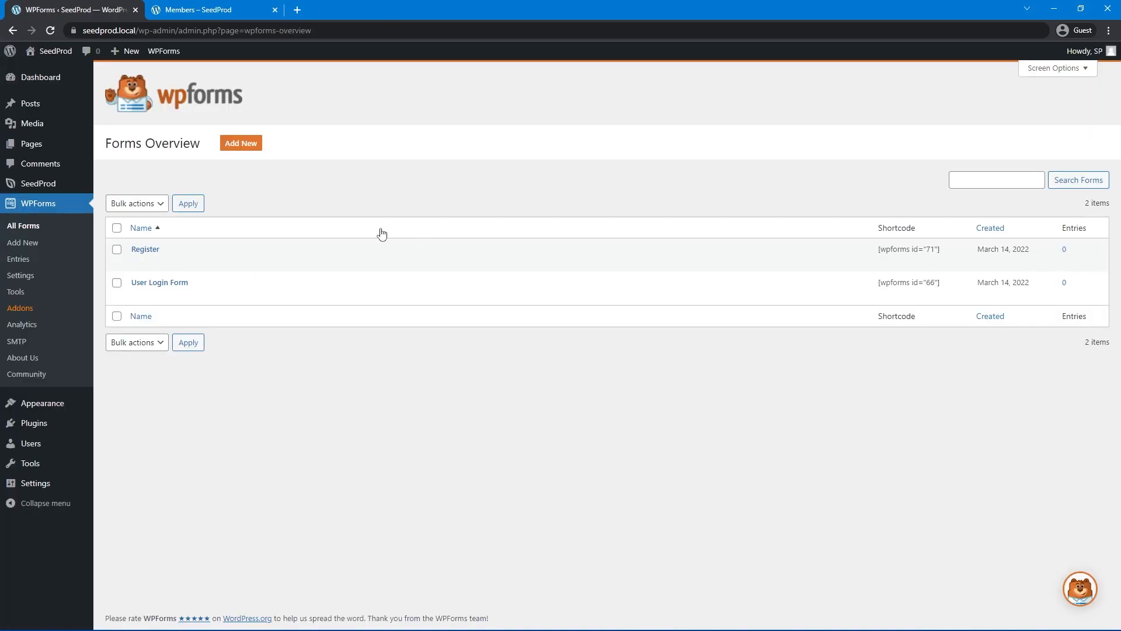
- Open the Register page from the list of pages for editing with SeedProd
{"action": "mouse_move", "coordinate": [27, 145]}
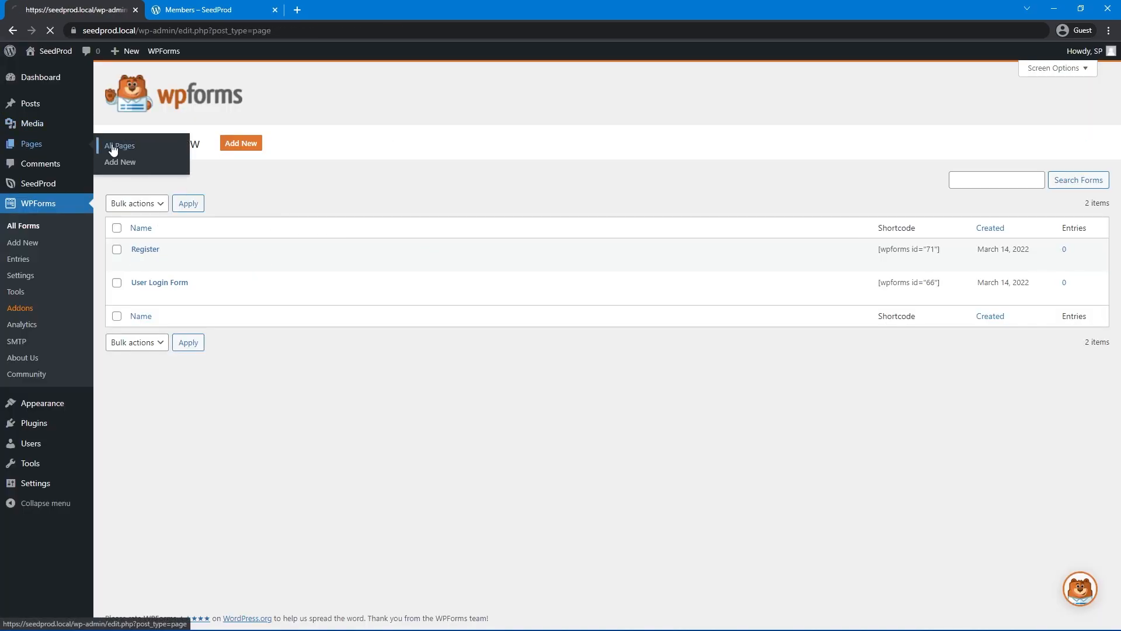
{"action": "left_click", "coordinate": [113, 150]}
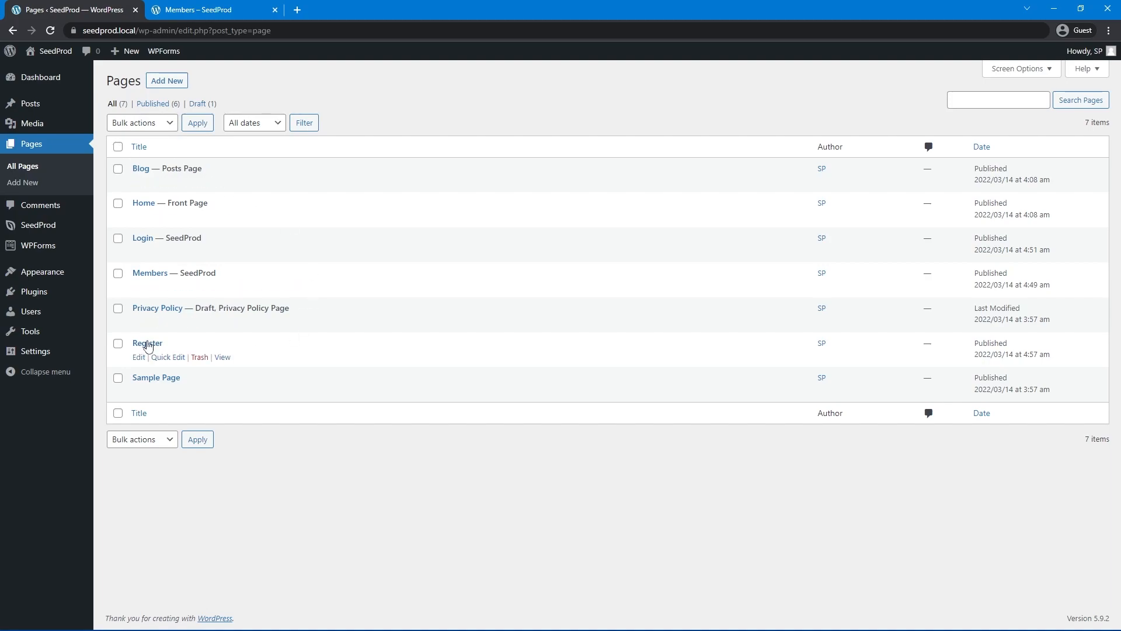
{"action": "left_click", "coordinate": [138, 358]}
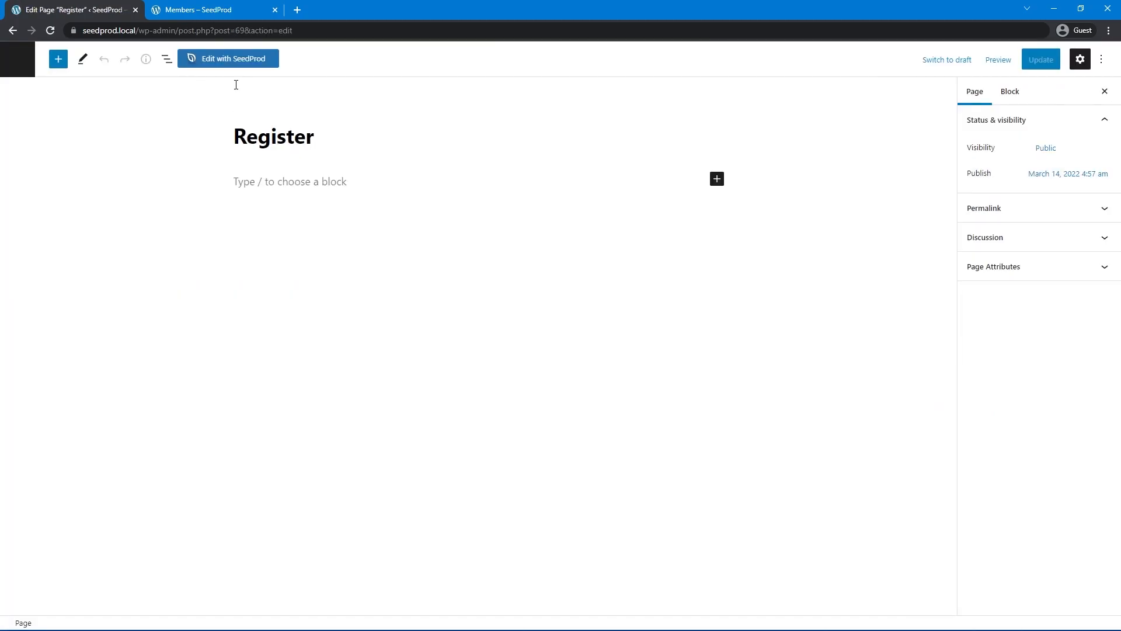
{"action": "left_click", "coordinate": [237, 59]}
- Add a one-column row to the empty section and set its fixed width to 400
{"action": "left_click", "coordinate": [616, 108]}
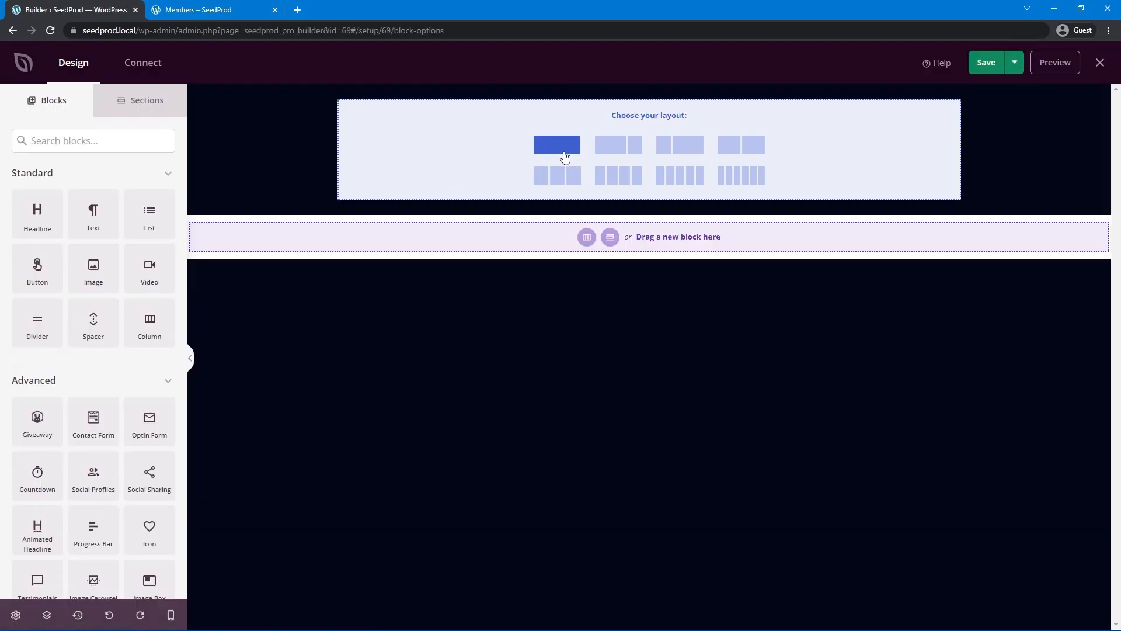
{"action": "left_click", "coordinate": [563, 153]}
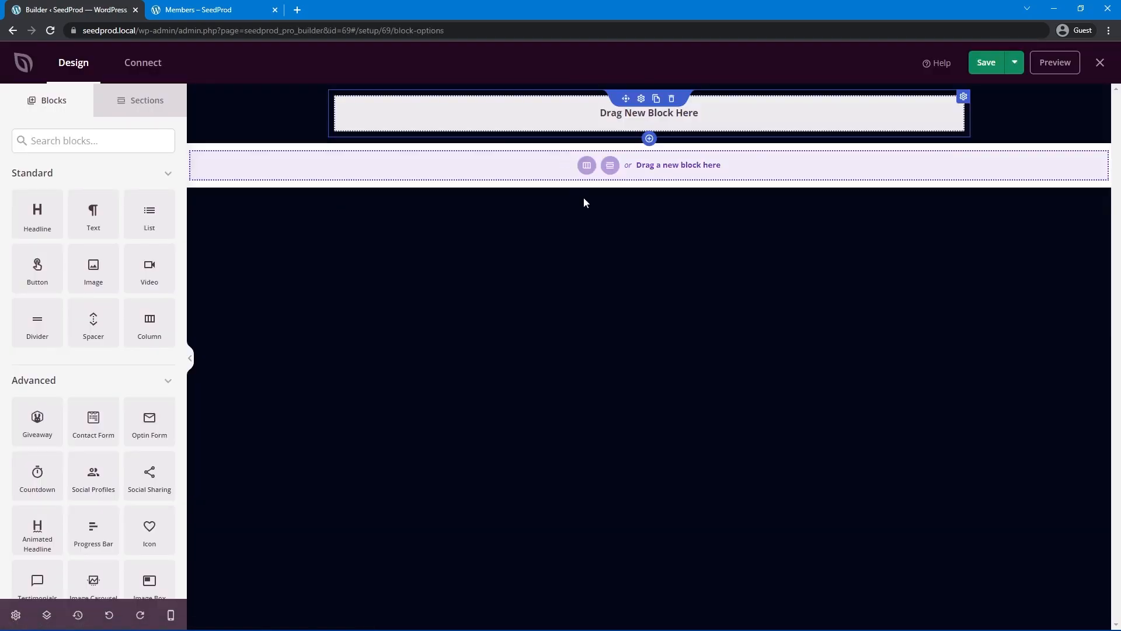
{"action": "left_click", "coordinate": [640, 100]}
{"action": "mouse_move", "coordinate": [14, 449]}
{"action": "left_mouse_down"}
{"action": "mouse_move", "coordinate": [26, 451]}
{"action": "mouse_move", "coordinate": [3, 454]}
{"action": "left_mouse_up"}
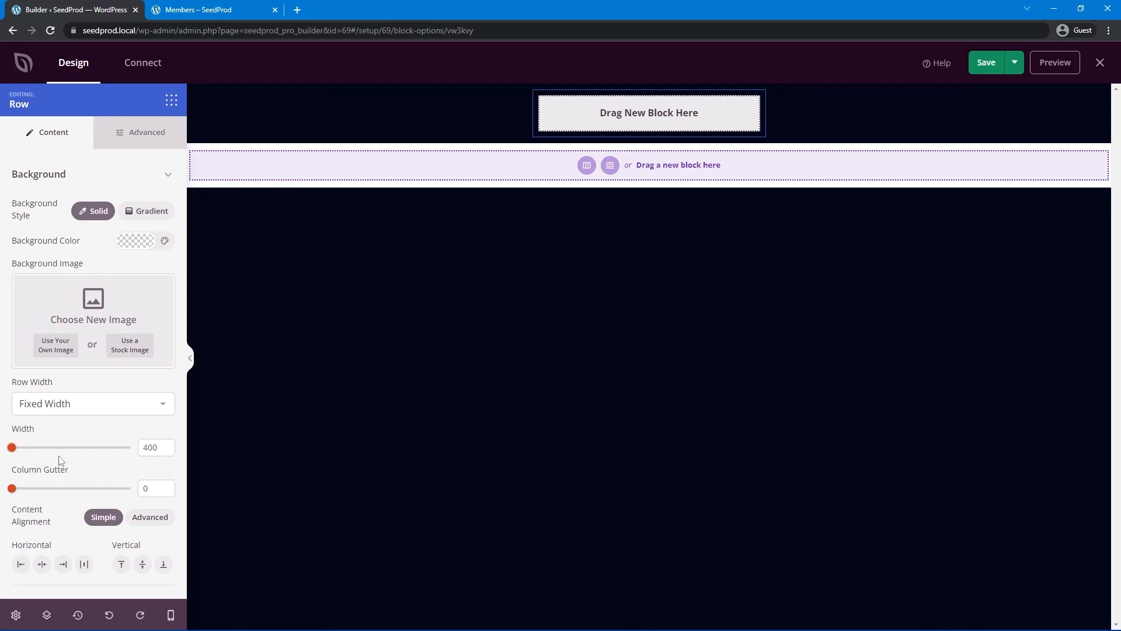
- Add an Image block to the 400-wide row and a Headline block beneath it
{"action": "left_click", "coordinate": [172, 102]}
{"action": "left_click", "coordinate": [93, 267]}
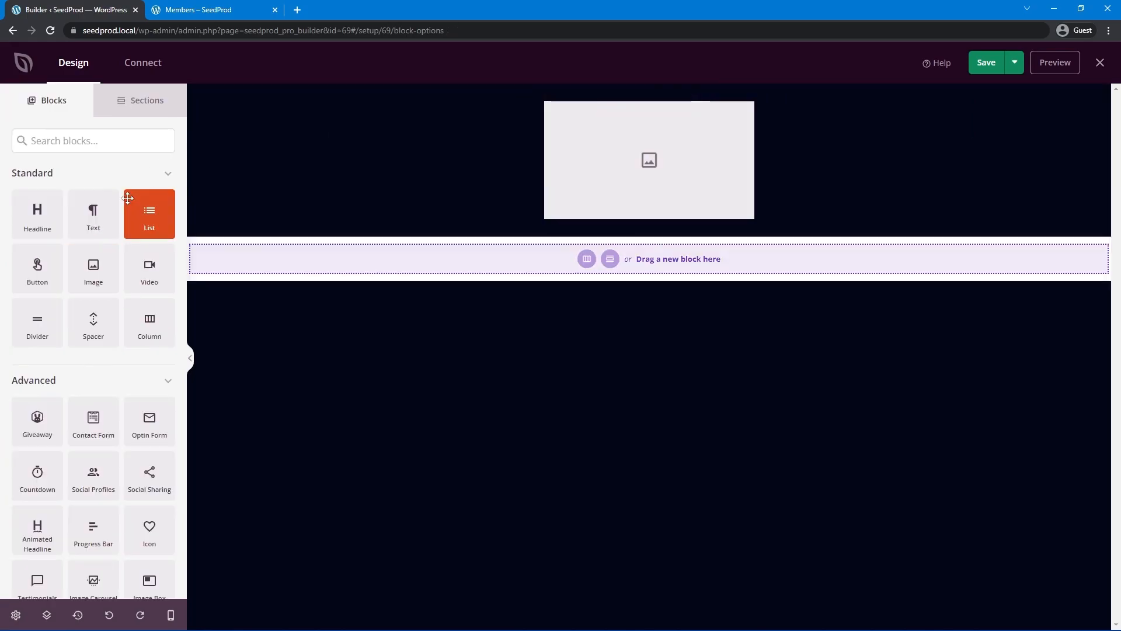
{"action": "left_click_drag", "start_coordinate": [39, 217], "coordinate": [619, 225]}
- Add a Shortcode block below the headline containing [wpforms id="71"] and turn on its shortcode preview
{"action": "left_click", "coordinate": [96, 140]}
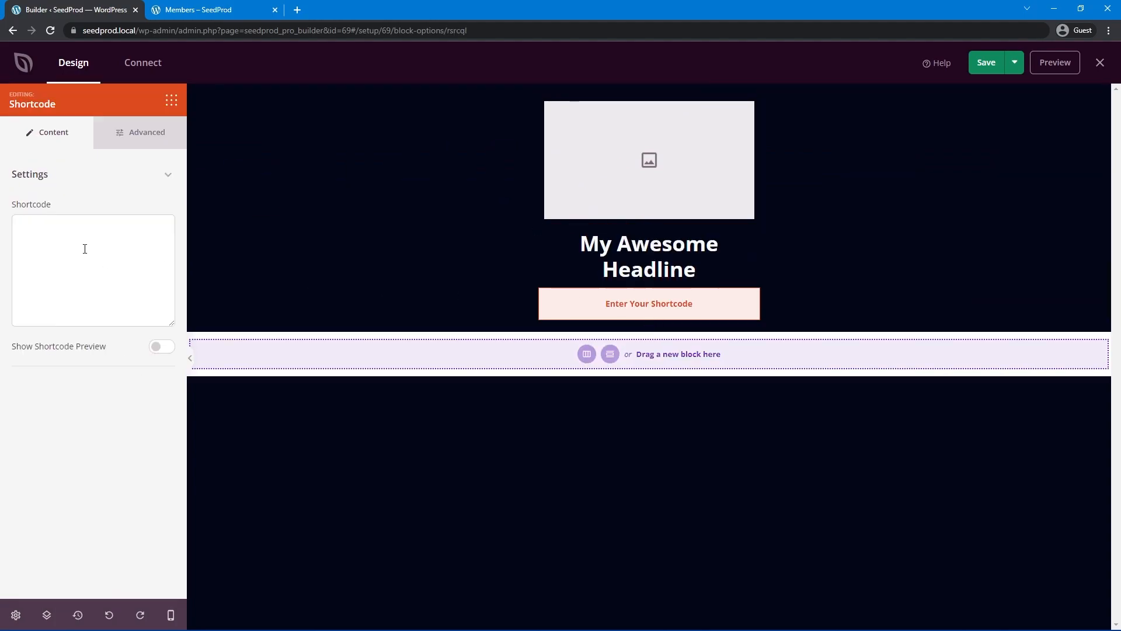
{"action": "left_click", "coordinate": [72, 233]}
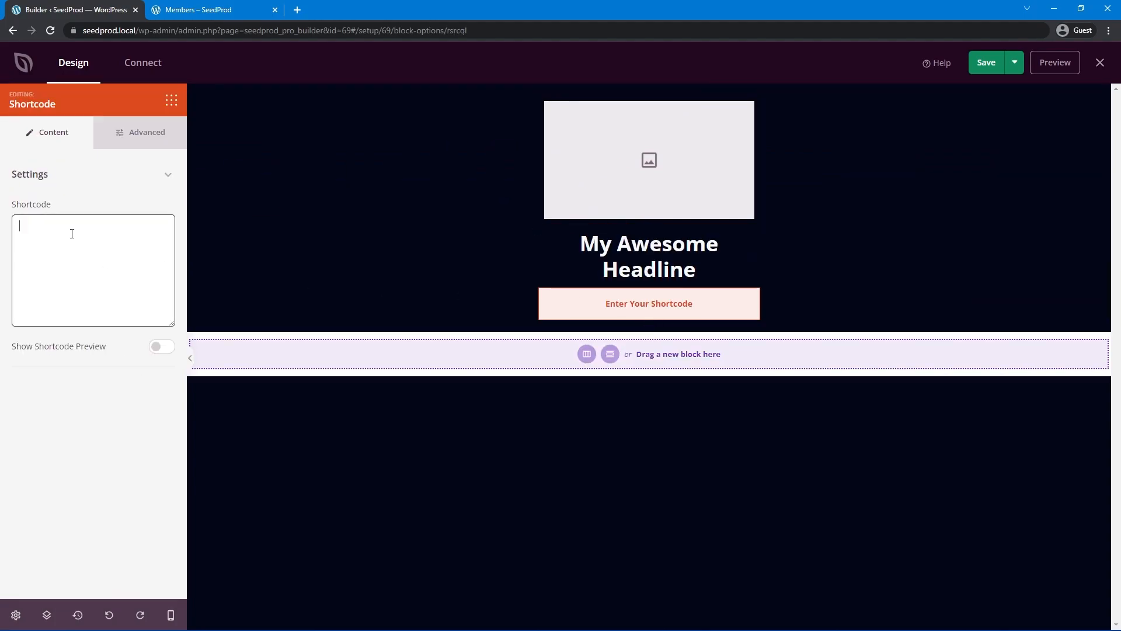
{"action": "key", "text": "ctrl+v"}
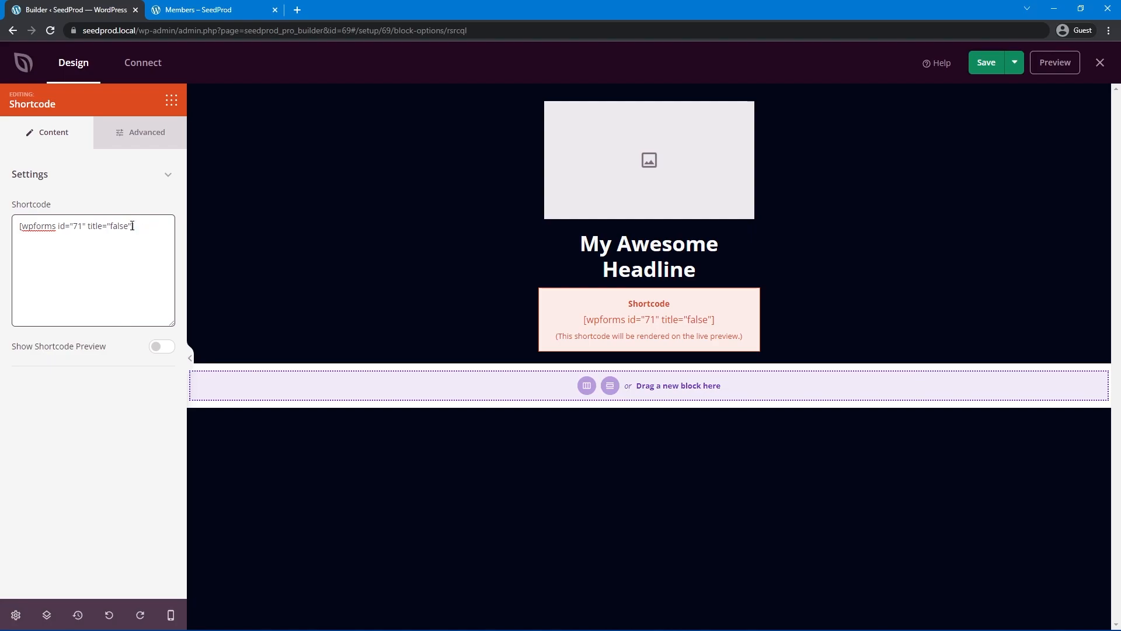
{"action": "left_click", "coordinate": [162, 346]}
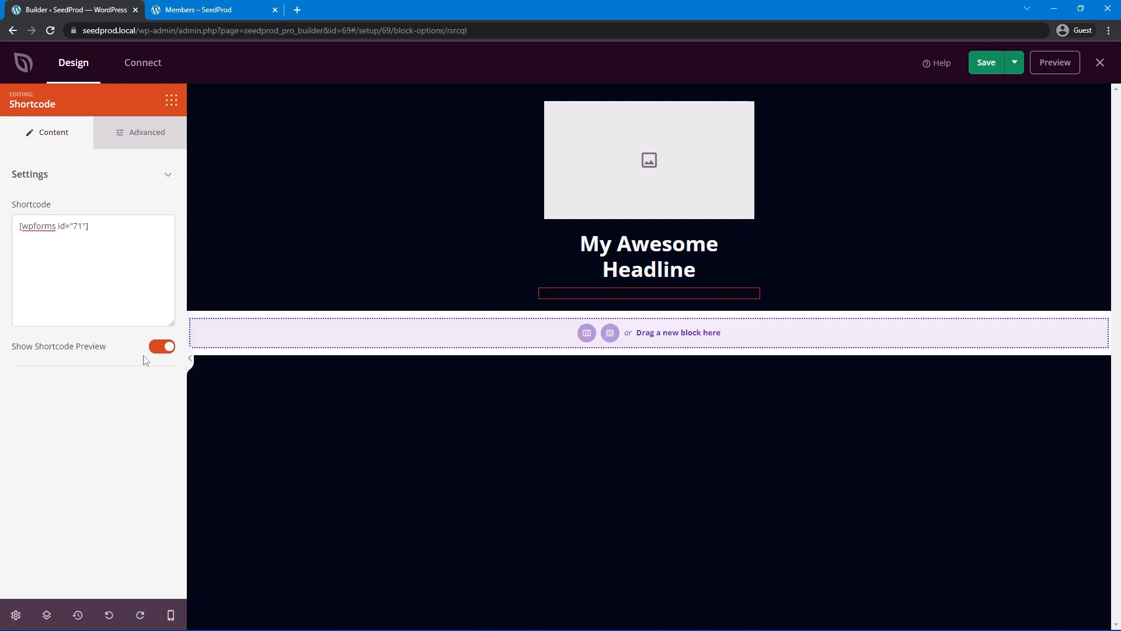
{"action": "left_click", "coordinate": [405, 260]}
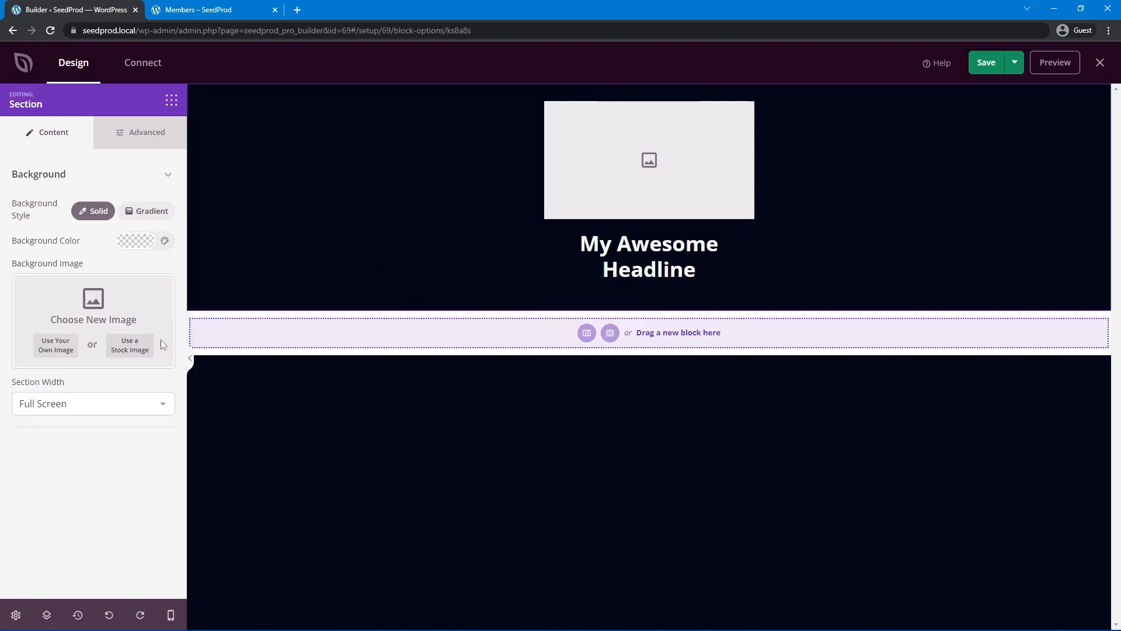
{"action": "left_click", "coordinate": [640, 341]}
- Set the headline to "Register your account" at level H3 and fill the image block with the Disney+ logo at width 190
{"action": "left_click", "coordinate": [634, 219]}
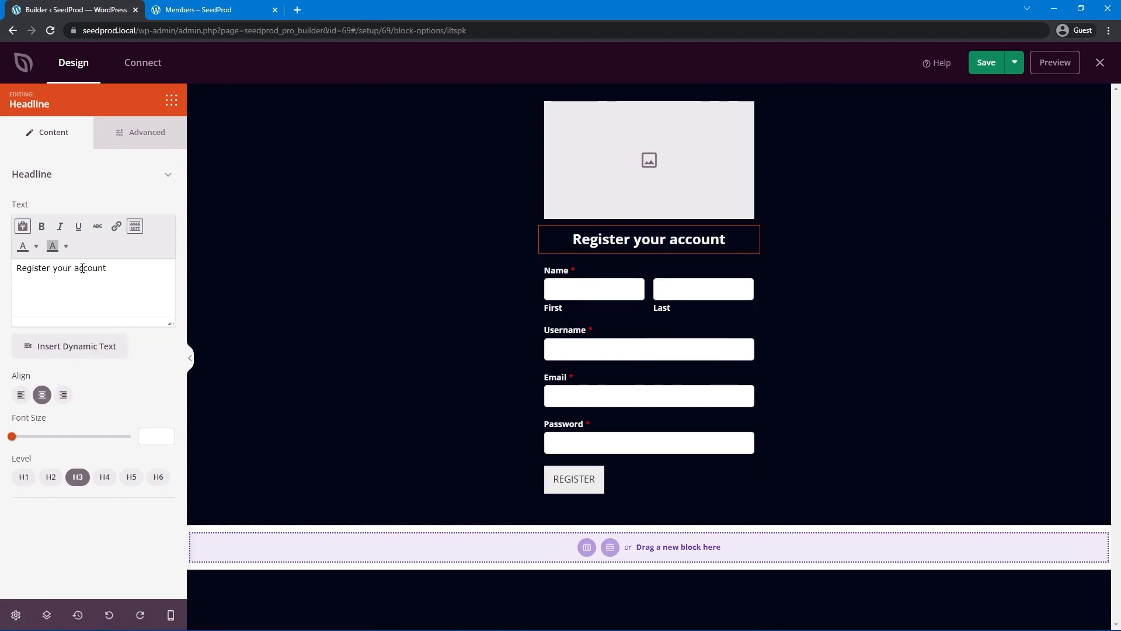
{"action": "left_click", "coordinate": [650, 177]}
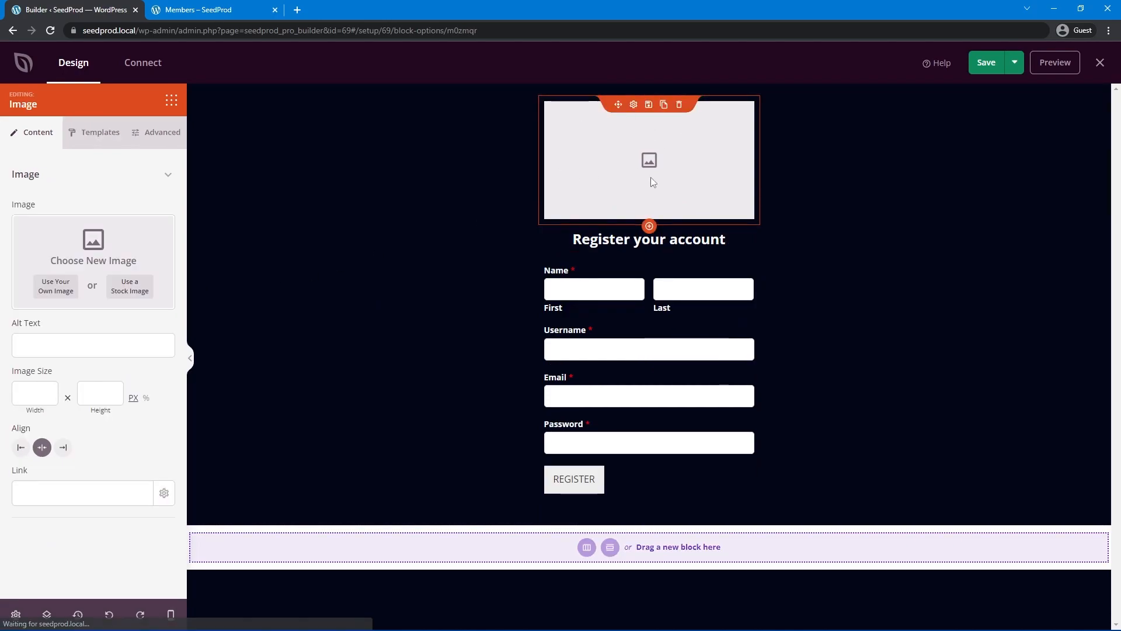
{"action": "left_click", "coordinate": [57, 290]}
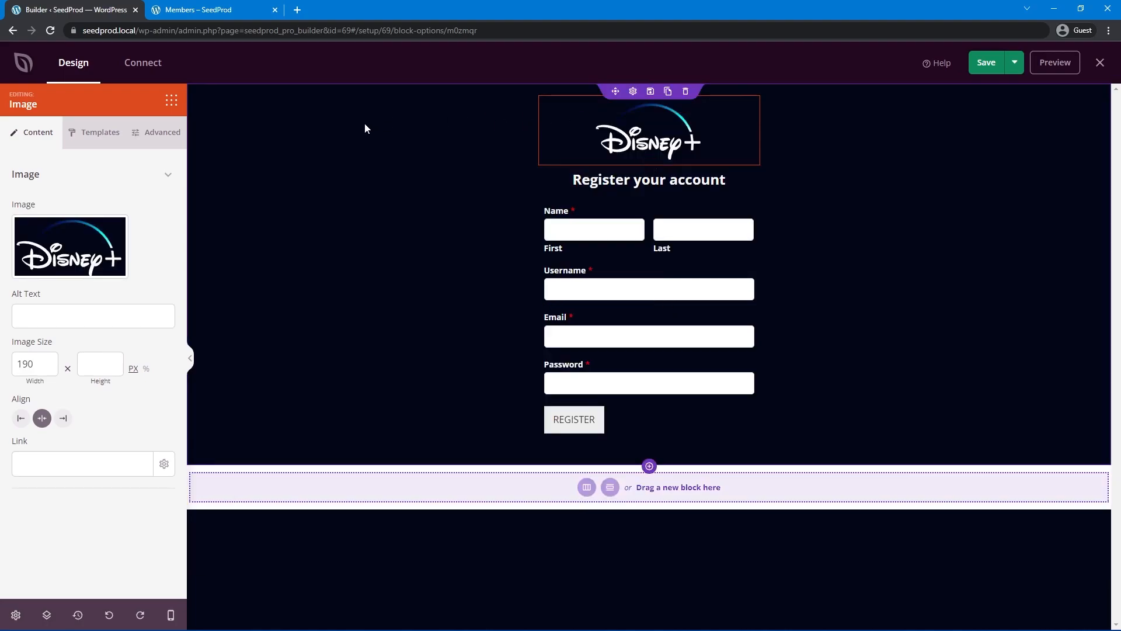
- Find the Column block by searching for "col" and insert a one-column row above the Disney+ logo
{"action": "left_click", "coordinate": [172, 103]}
{"action": "type", "text": "col"}
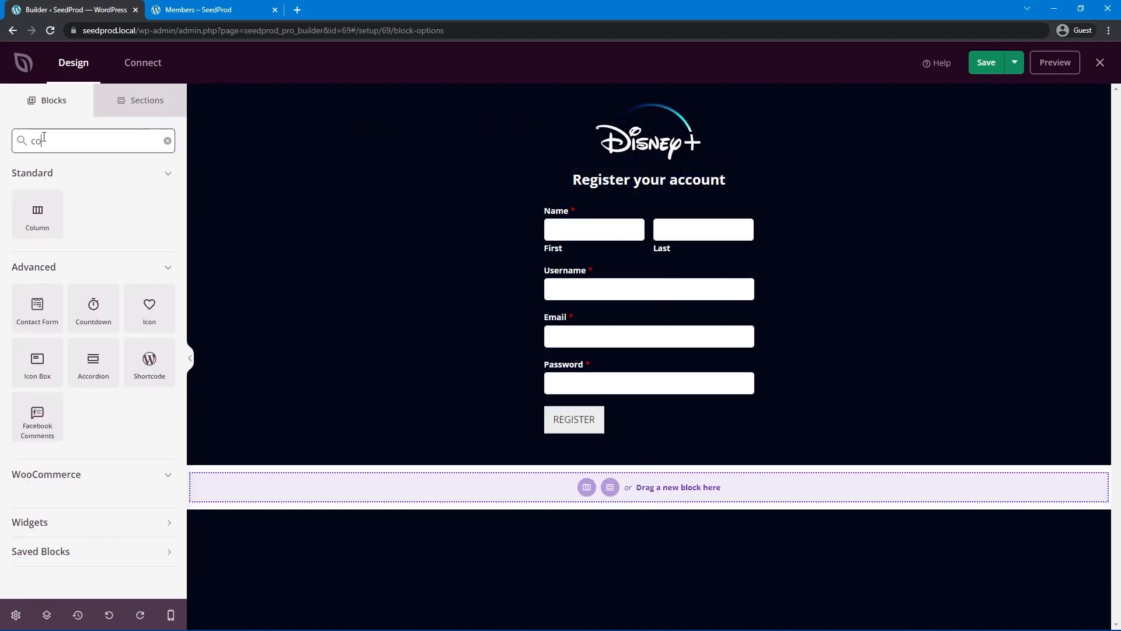
{"action": "left_click_drag", "start_coordinate": [39, 235], "coordinate": [604, 131]}
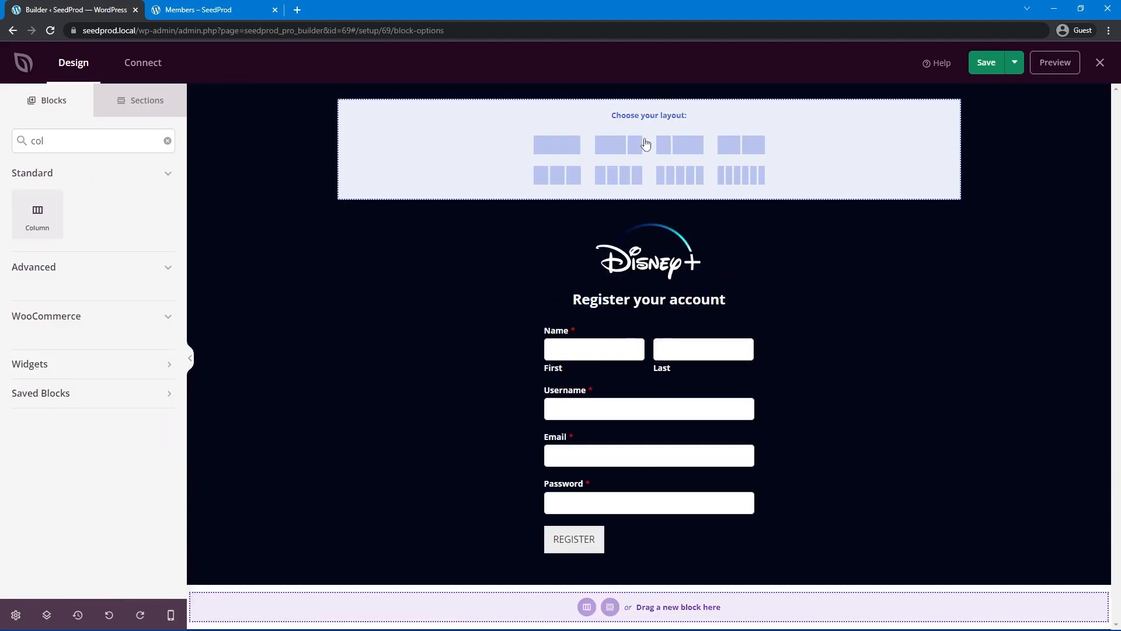
{"action": "left_click", "coordinate": [558, 145]}
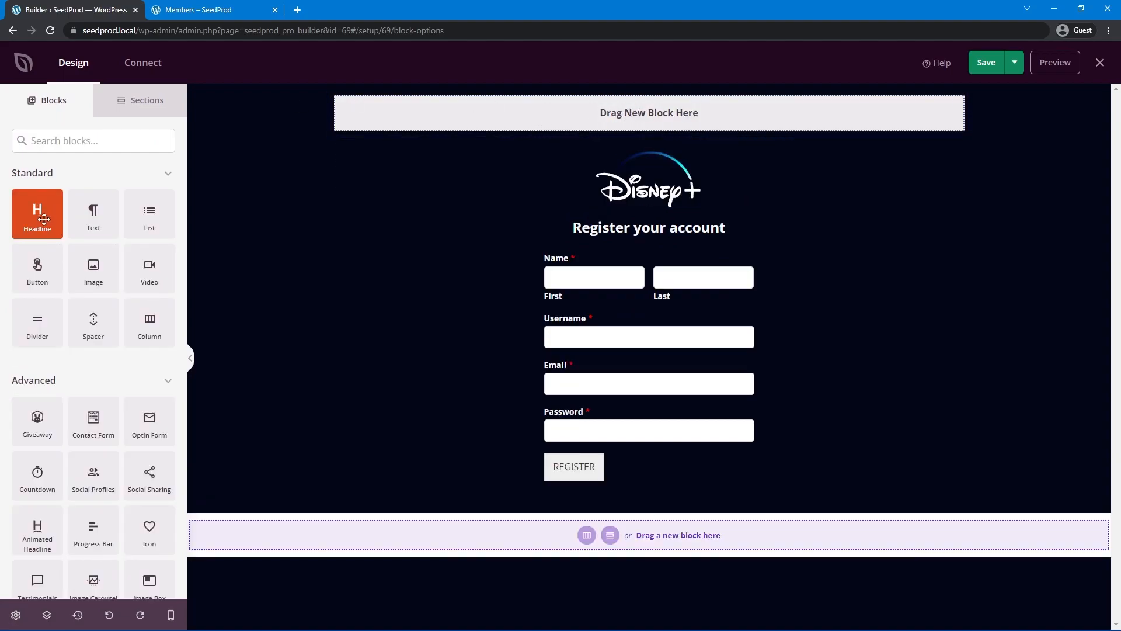
- Add a Text block to the new row above the logo and replace its text with "Log In"
{"action": "left_click_drag", "start_coordinate": [93, 214], "coordinate": [587, 110]}
{"action": "key", "text": "ctrl+a"}
{"action": "key", "text": "BackSpace"}
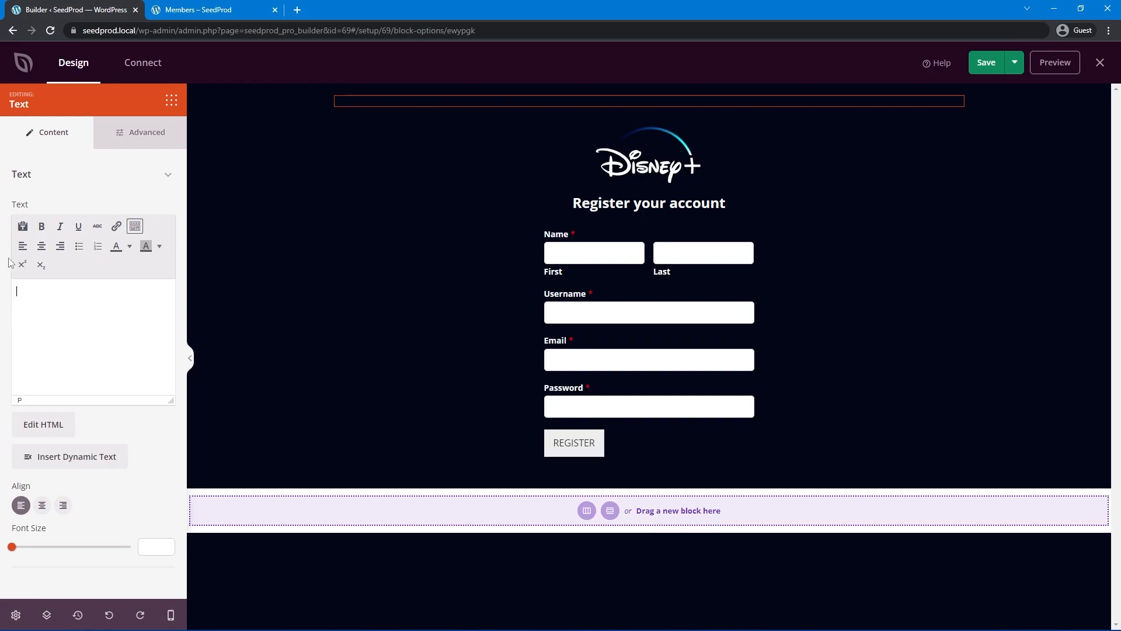
{"action": "type", "text": "Log In"}
- Link the "Log In" text to ../login and align it to the right
{"action": "key", "text": "ctrl+a"}
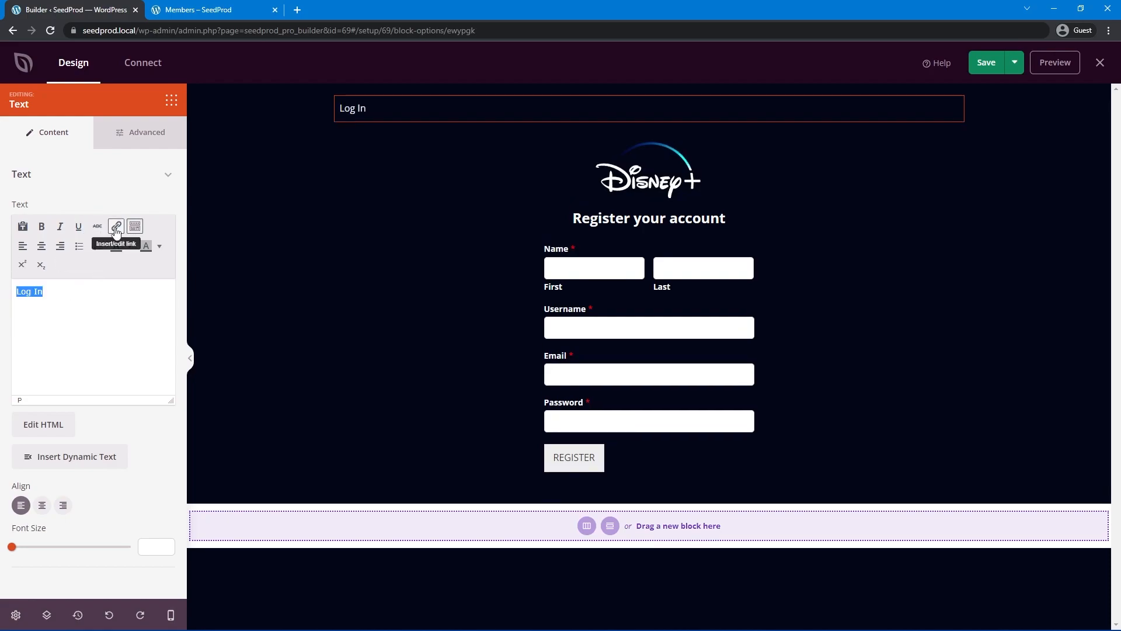
{"action": "left_click_drag", "start_coordinate": [57, 293], "coordinate": [8, 293]}
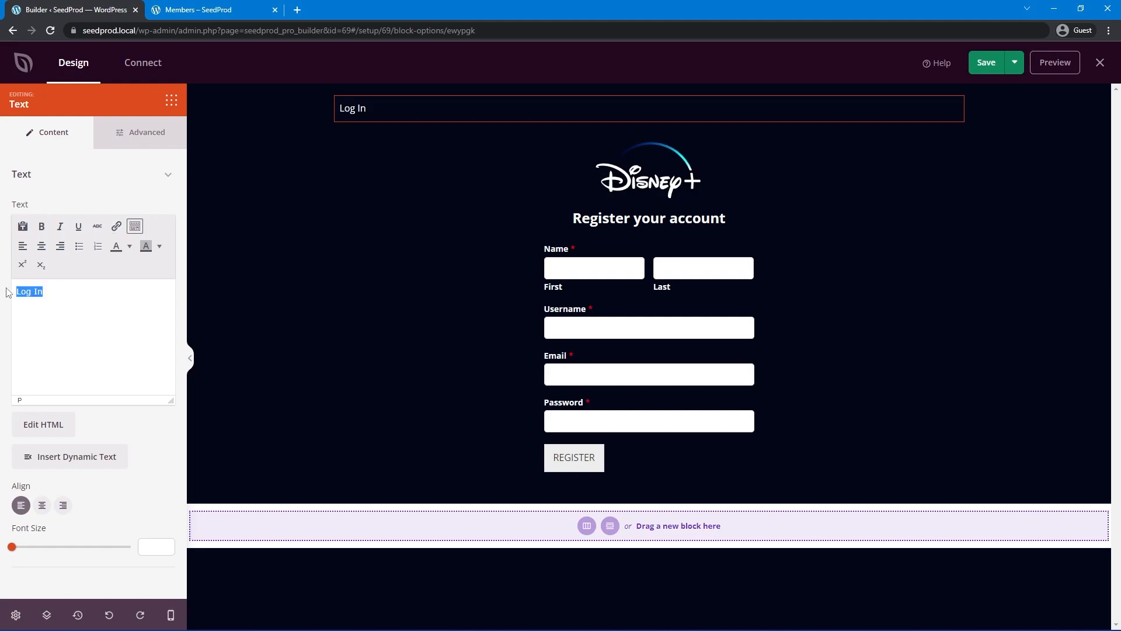
{"action": "left_click", "coordinate": [117, 227]}
{"action": "type", "text": "../login"}
{"action": "key", "text": "Return"}
{"action": "left_click", "coordinate": [60, 246]}
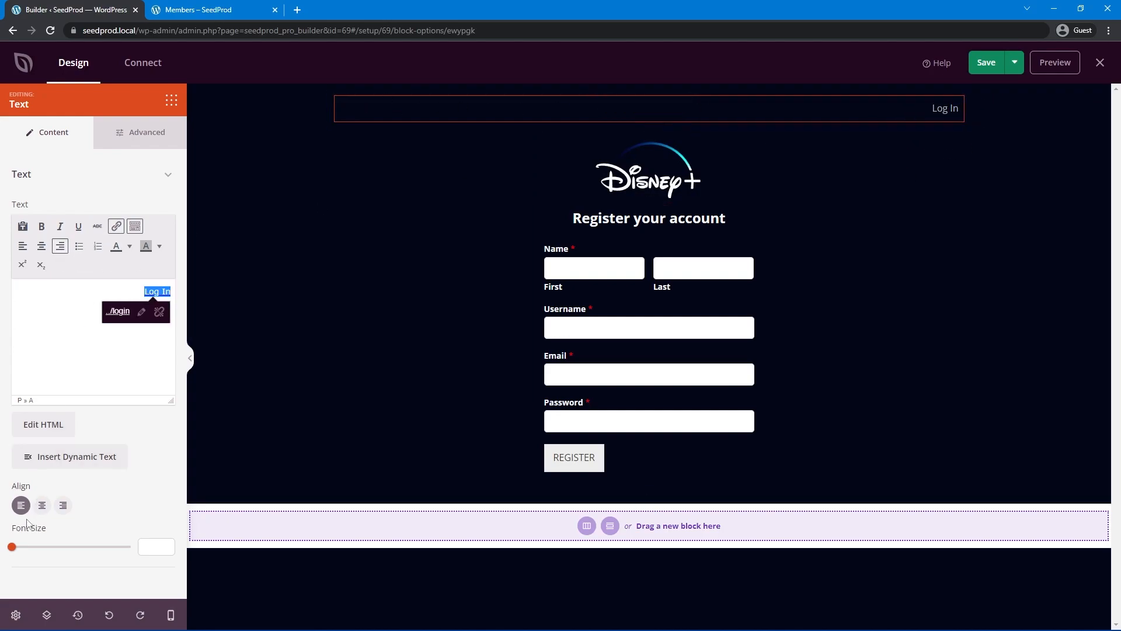
- Set the font size of the "Log In" text block to 14
{"action": "left_click", "coordinate": [159, 547]}
{"action": "type", "text": "13"}
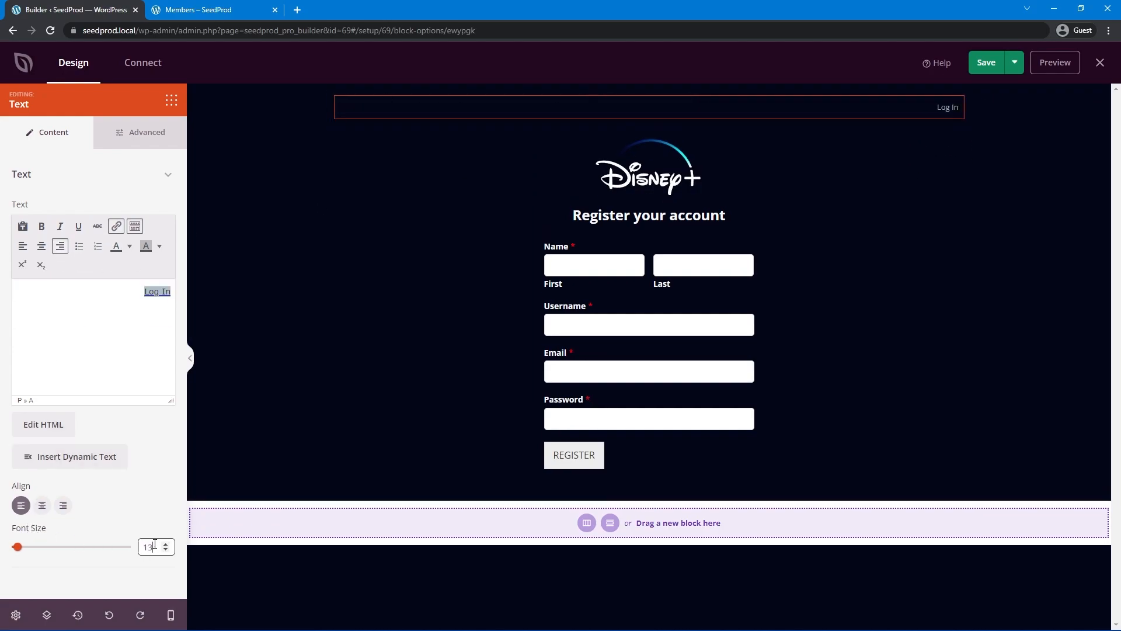
{"action": "left_click", "coordinate": [165, 544]}
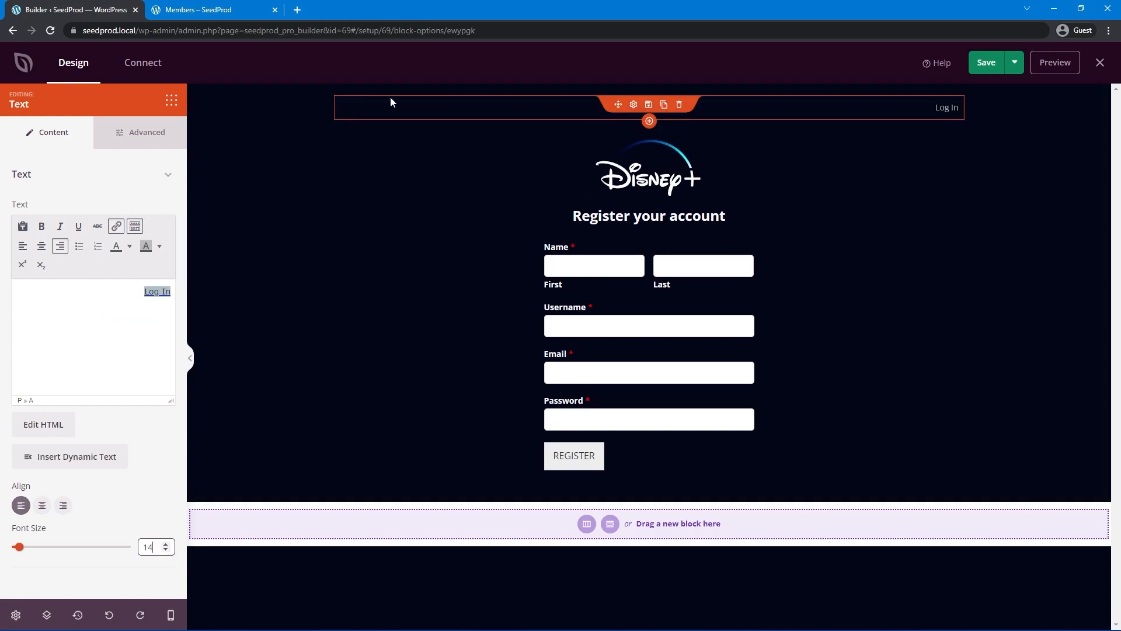
- Make the row holding "Log In" Full Screen wide and give it right and left padding of 100
{"action": "left_click", "coordinate": [405, 90]}
{"action": "left_click", "coordinate": [13, 402]}
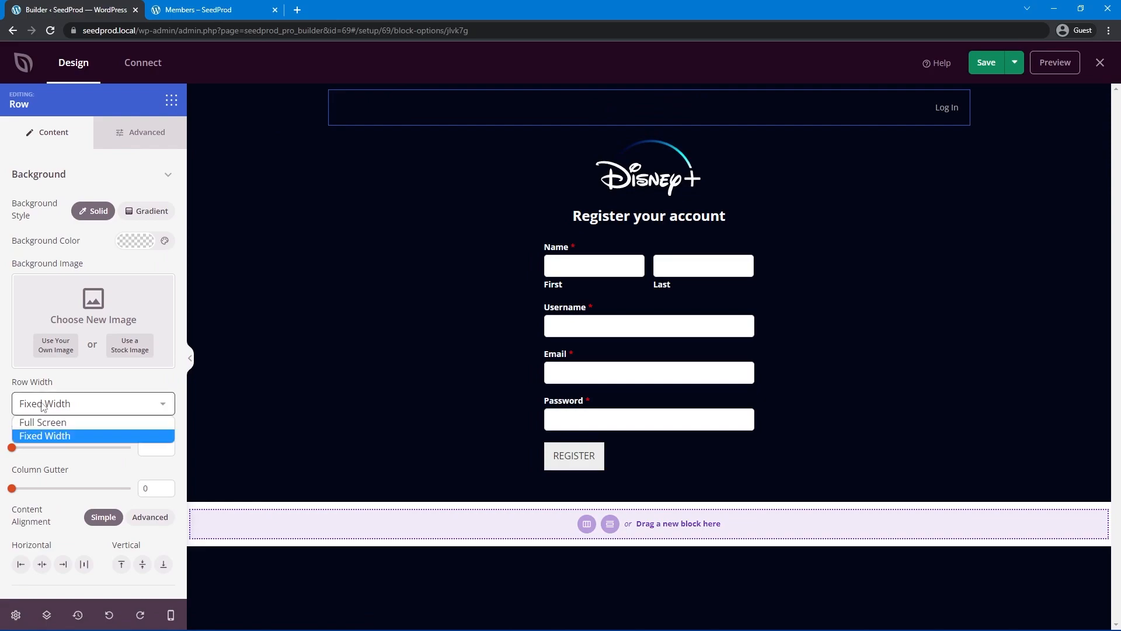
{"action": "left_click", "coordinate": [45, 422]}
{"action": "left_click", "coordinate": [136, 139]}
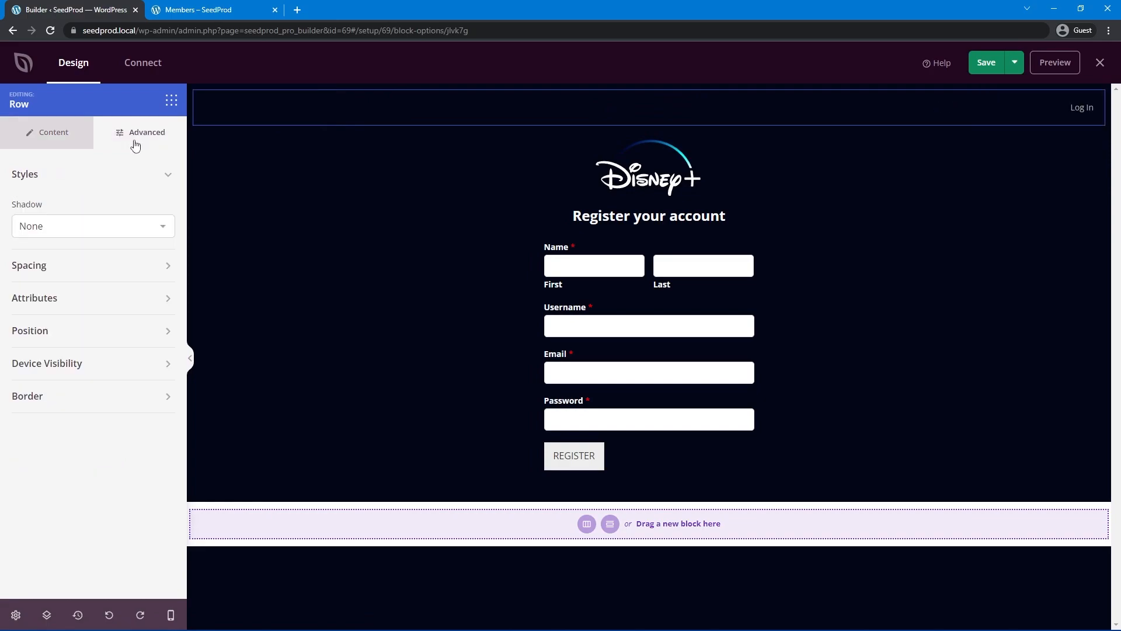
{"action": "left_click", "coordinate": [174, 381]}
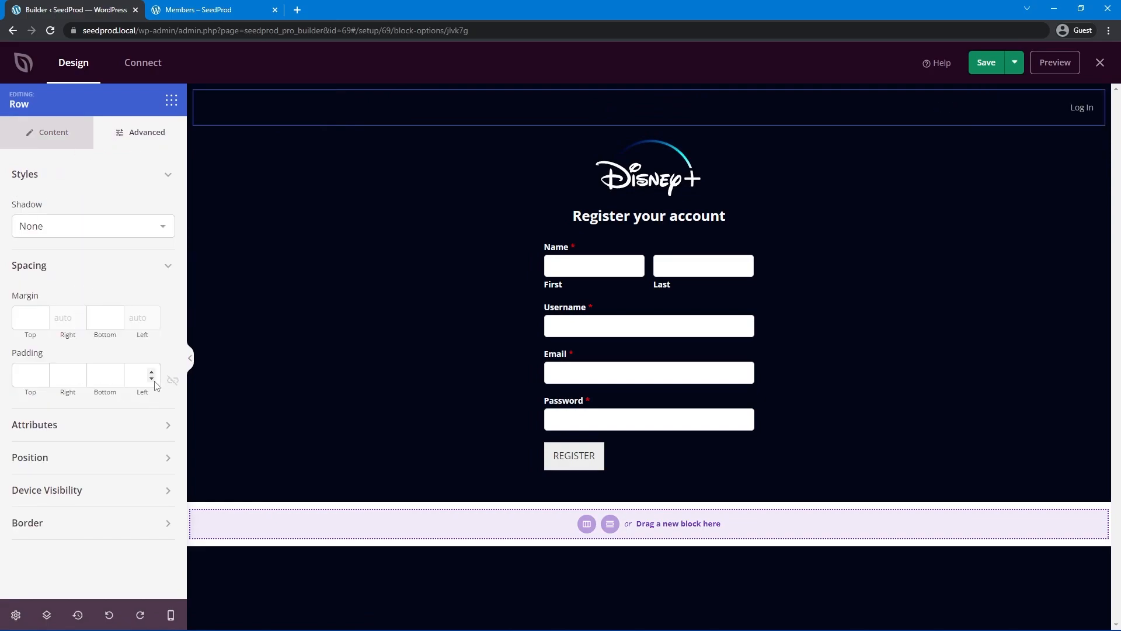
{"action": "left_click", "coordinate": [67, 373]}
{"action": "type", "text": "100"}
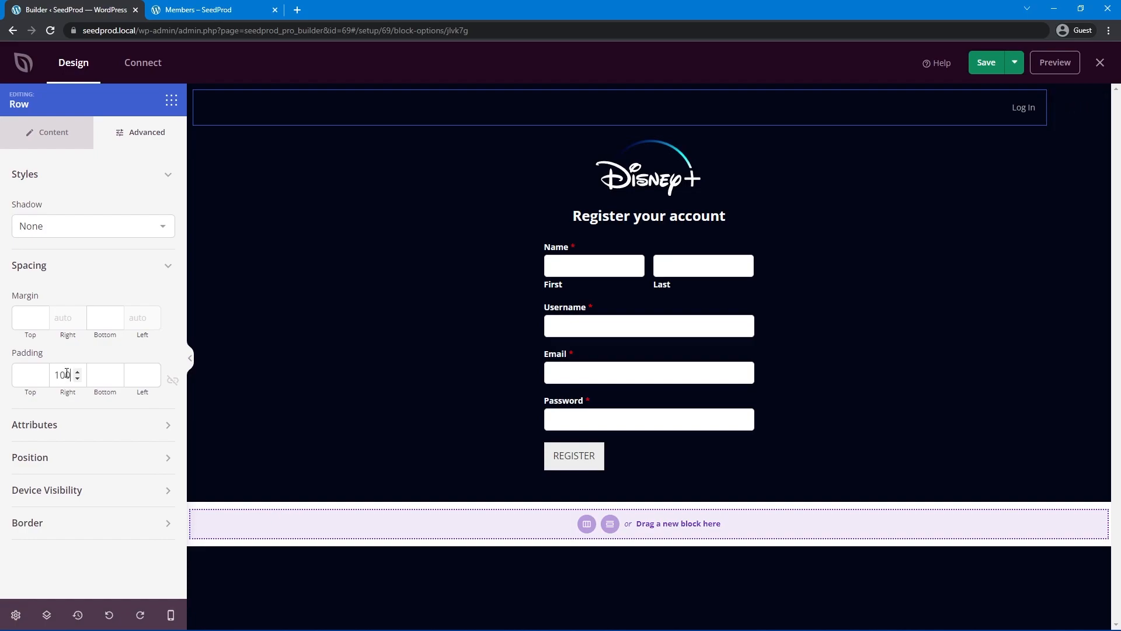
{"action": "type", "text": "100"}
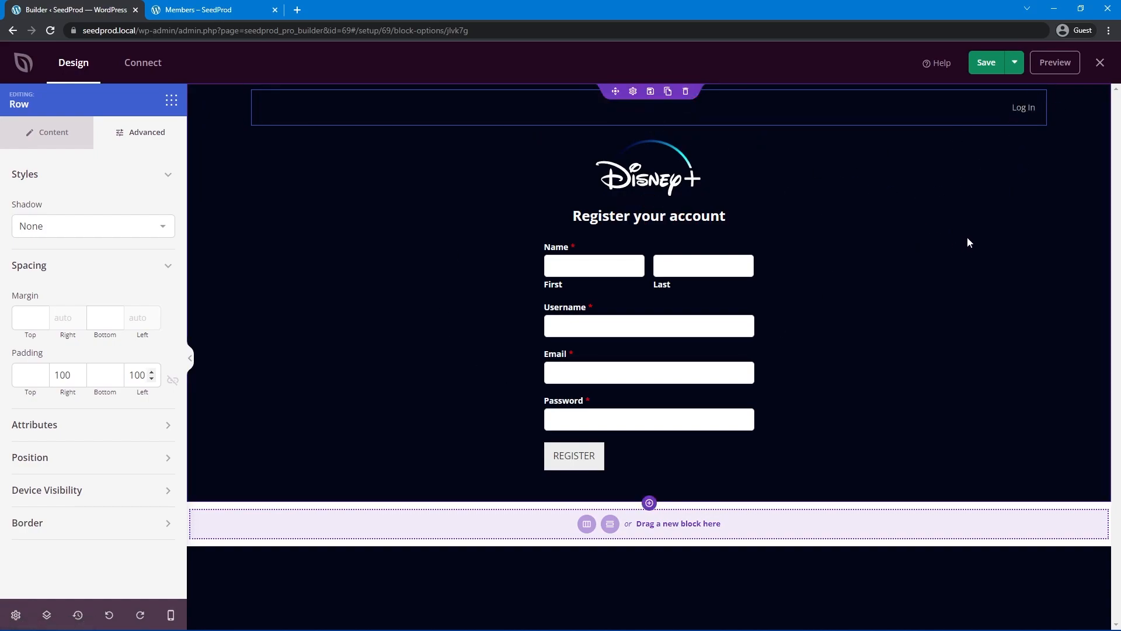
- Save the Register page, exit the builder and return to the list of all pages
{"action": "left_click", "coordinate": [986, 63]}
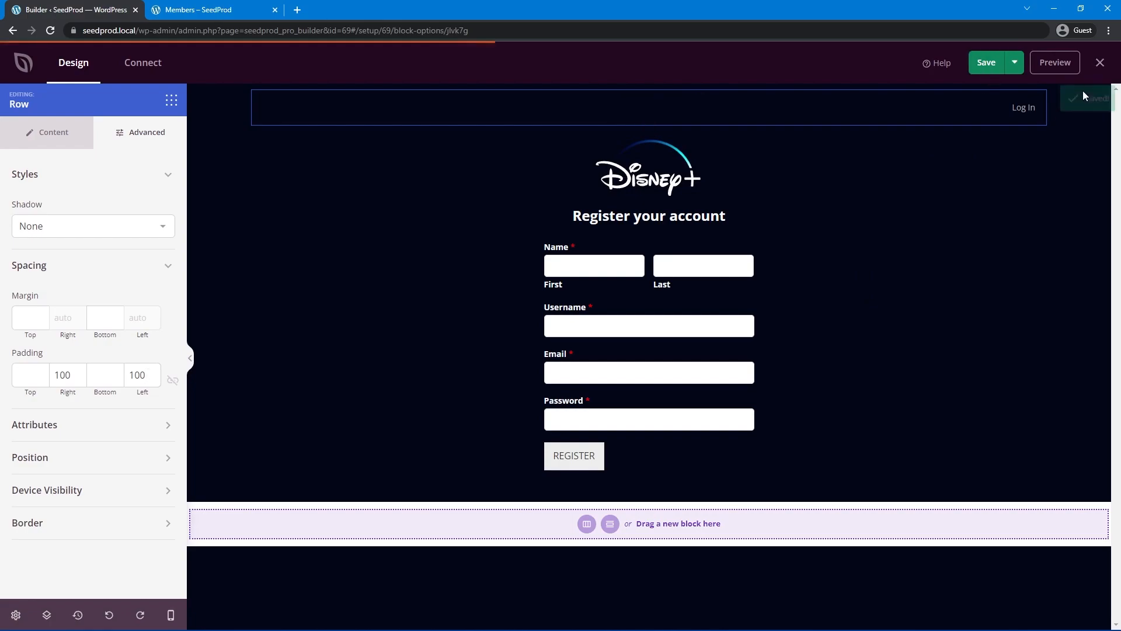
{"action": "left_click", "coordinate": [1099, 63]}
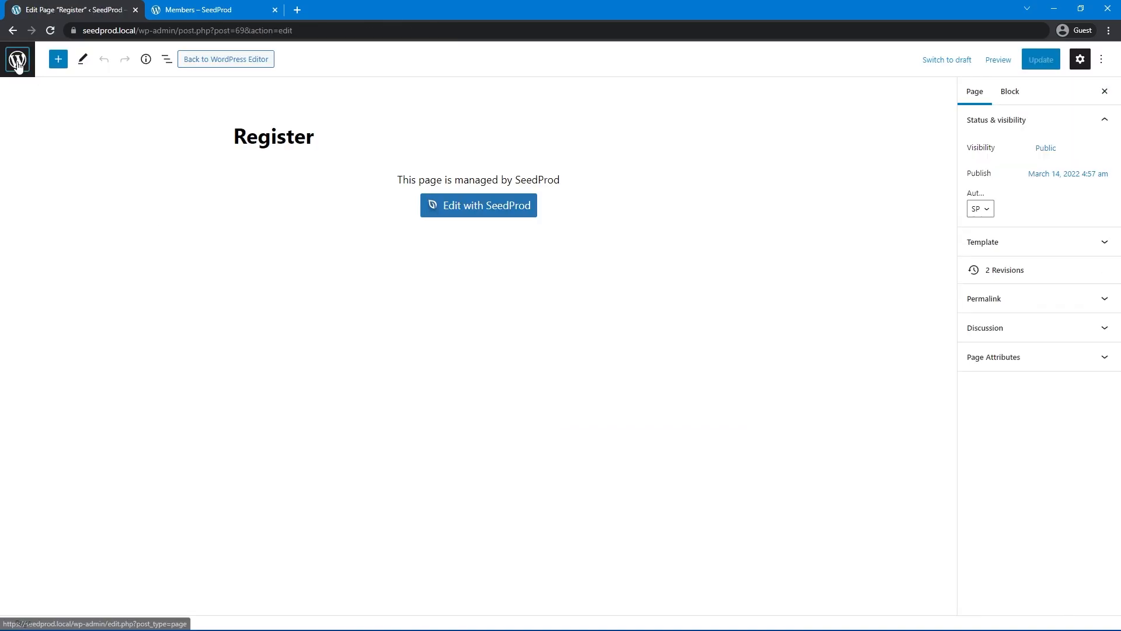
{"action": "left_click", "coordinate": [17, 60]}
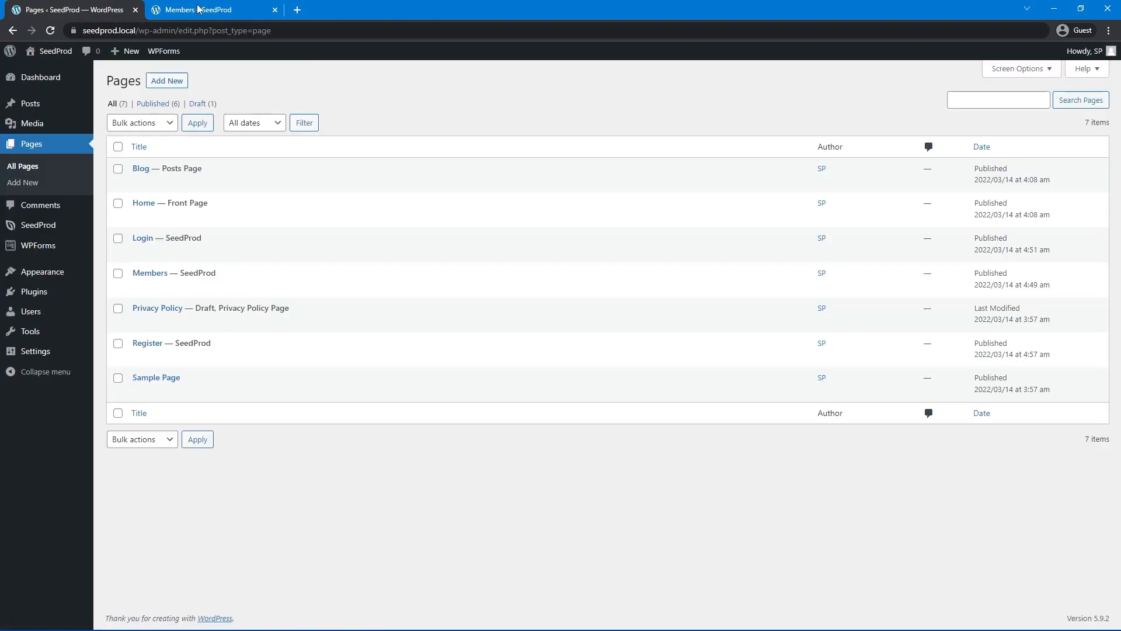
- Test the Log In link on the live Register page and the Log out link on the Login page
{"action": "left_click", "coordinate": [197, 9]}
{"action": "double_click", "coordinate": [198, 31]}
{"action": "type", "text": "register"}
{"action": "key", "text": "Return"}
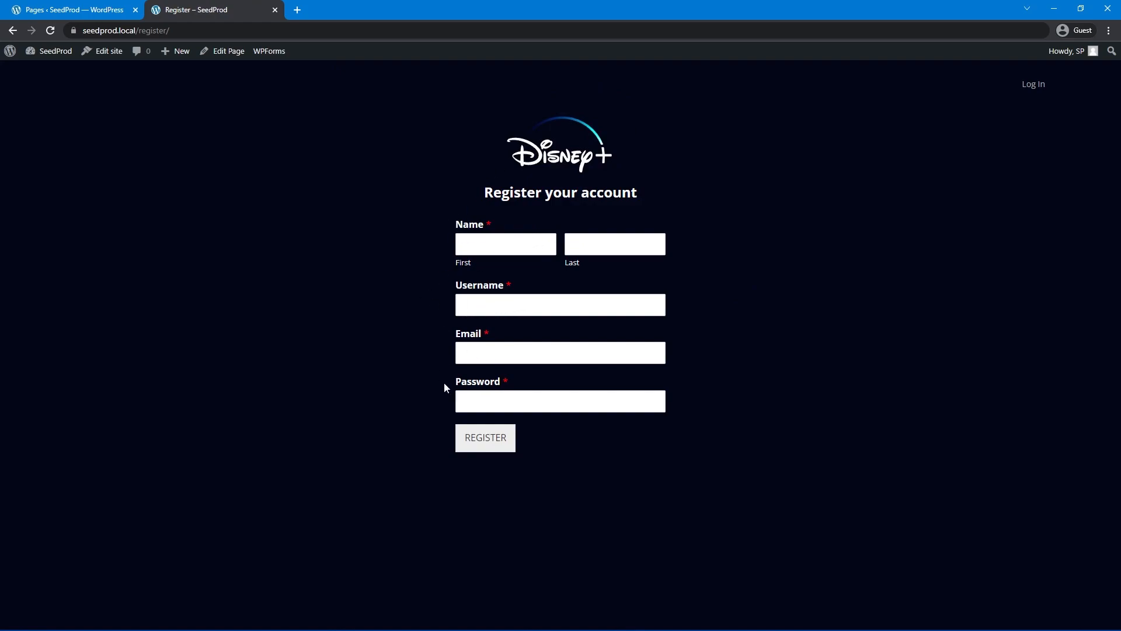
{"action": "left_click", "coordinate": [1033, 85]}
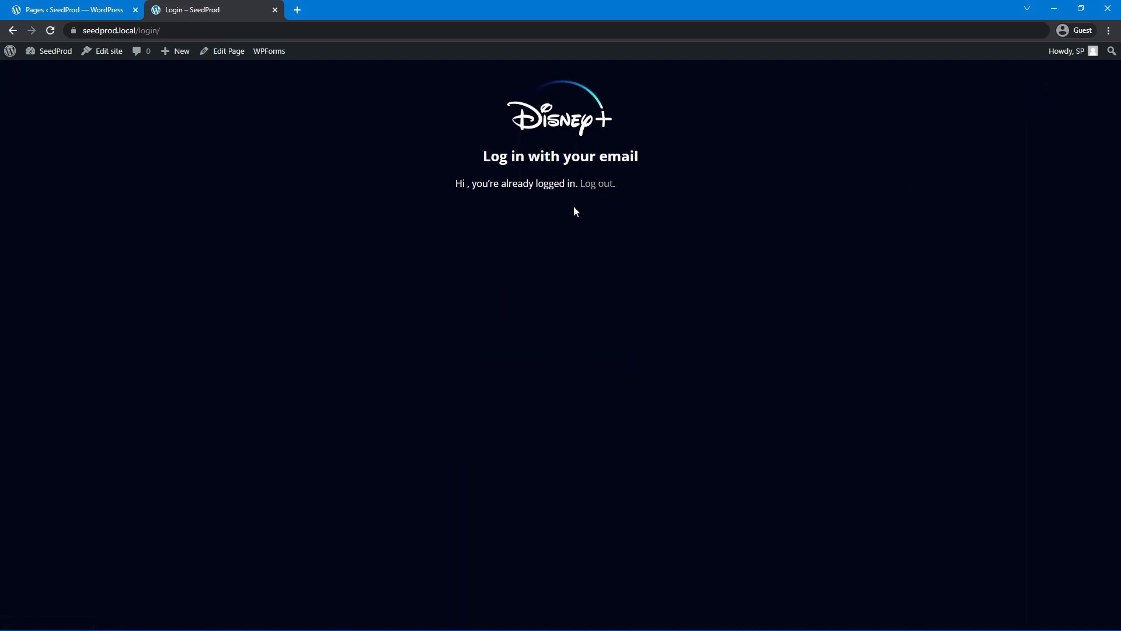
{"action": "left_click", "coordinate": [601, 187]}
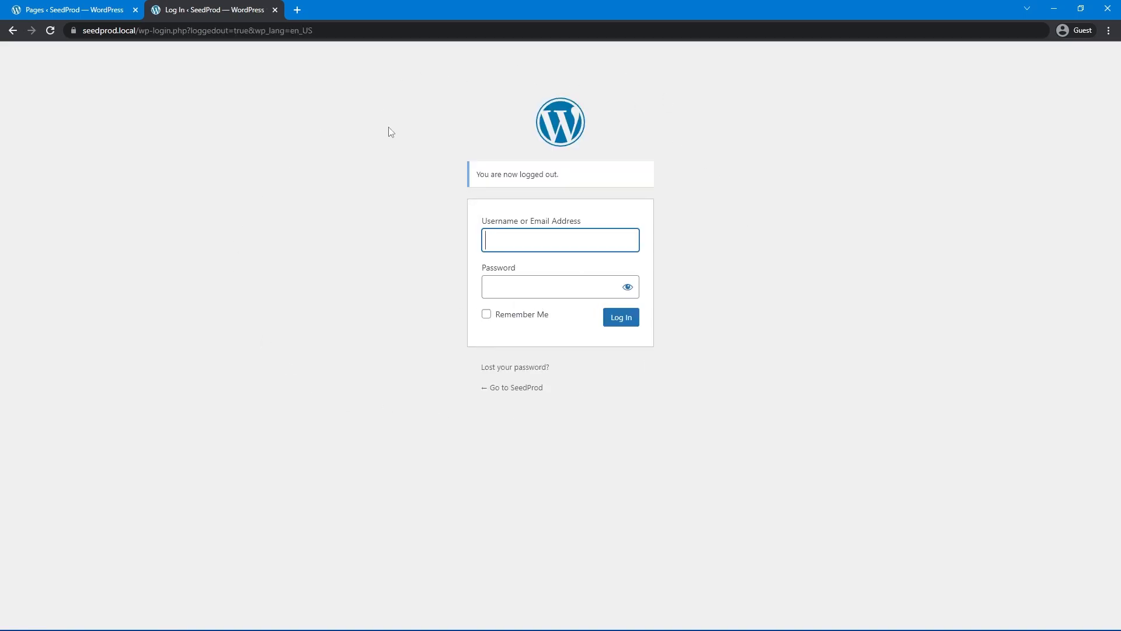
- Search the plugin directory for "logout redirect", then install and activate WP Login and Logout Redirect
{"action": "left_click", "coordinate": [92, 16]}
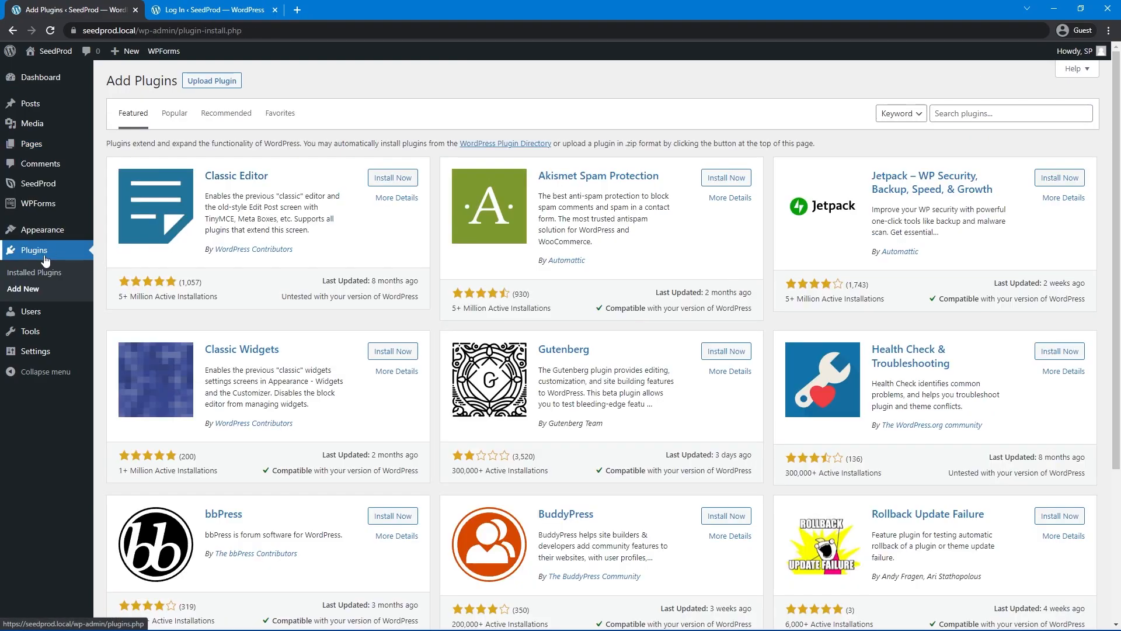
{"action": "left_click", "coordinate": [32, 294]}
{"action": "left_click", "coordinate": [983, 113]}
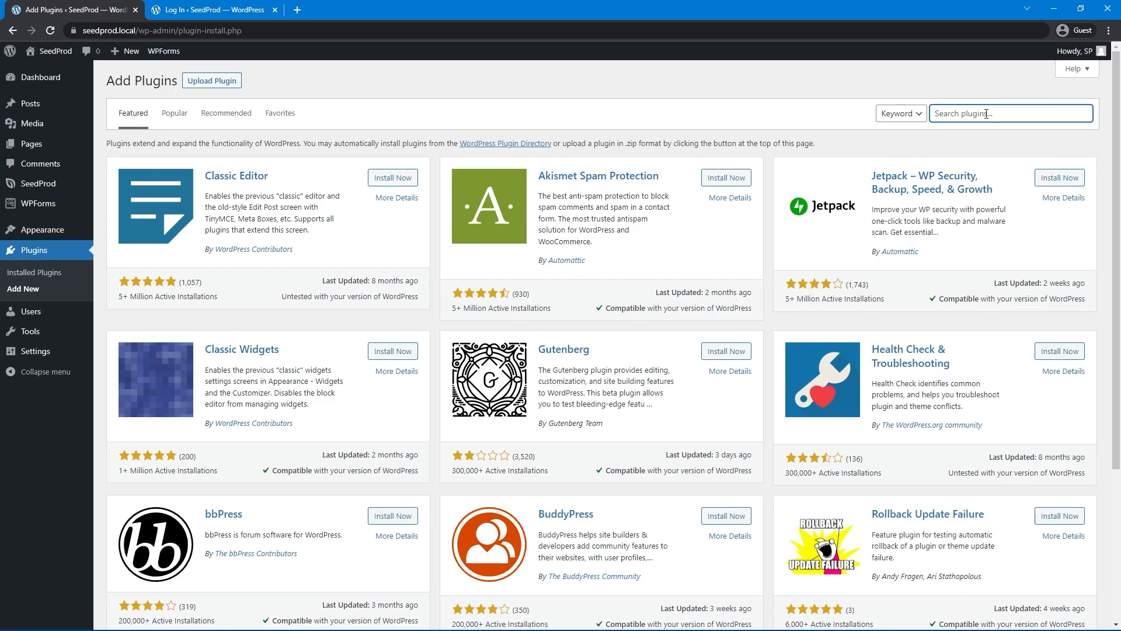
{"action": "type", "text": "logout redirect"}
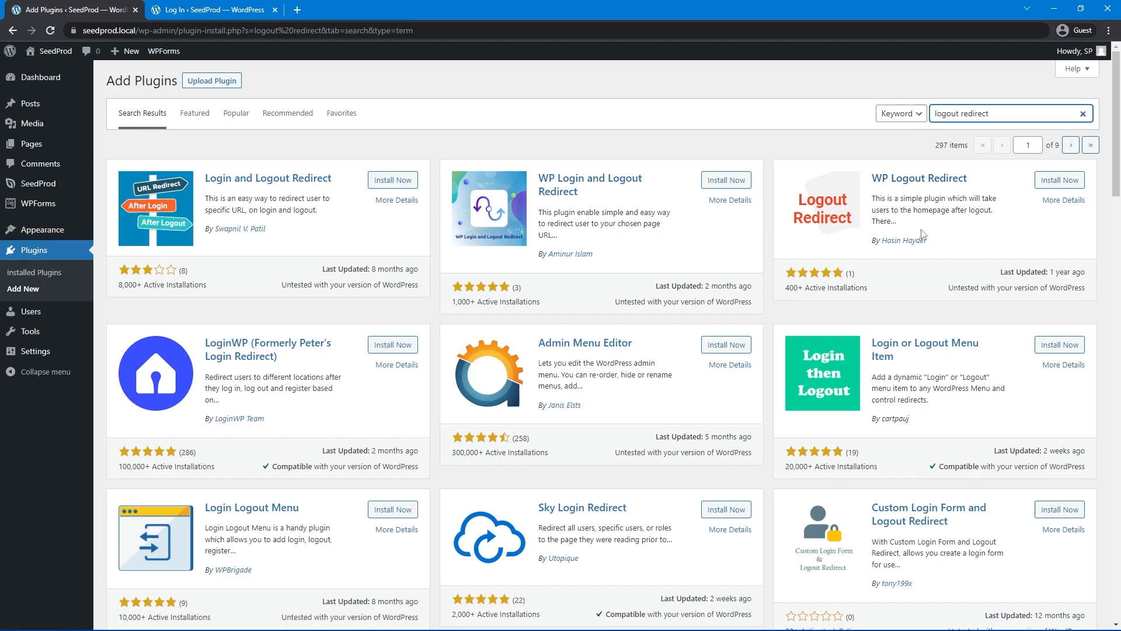
{"action": "left_click", "coordinate": [723, 186]}
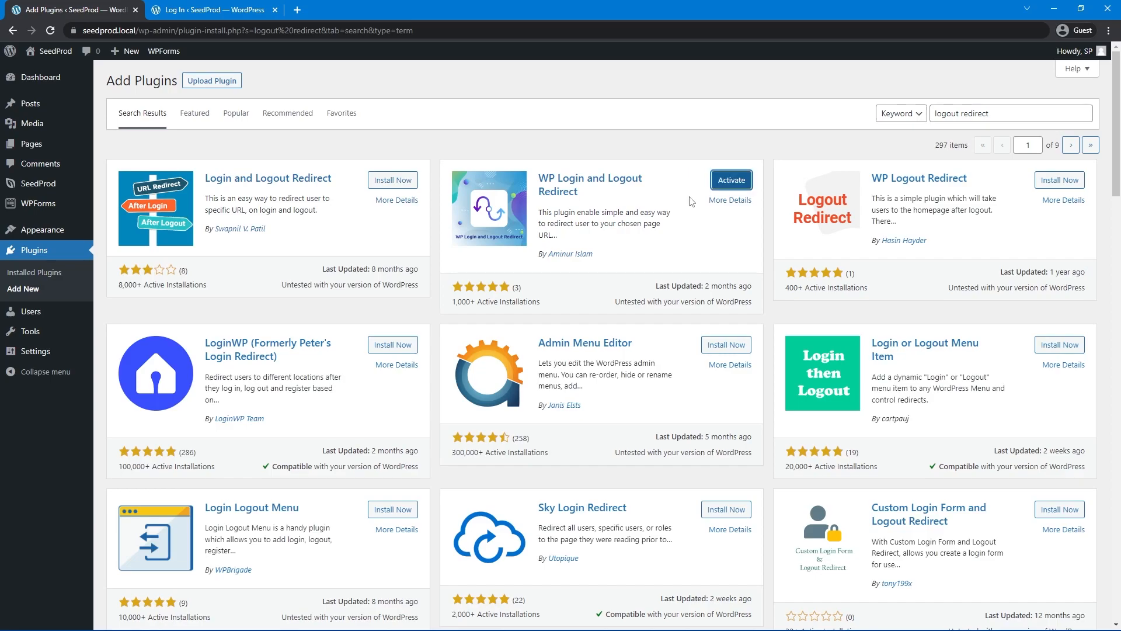
{"action": "left_click", "coordinate": [726, 183]}
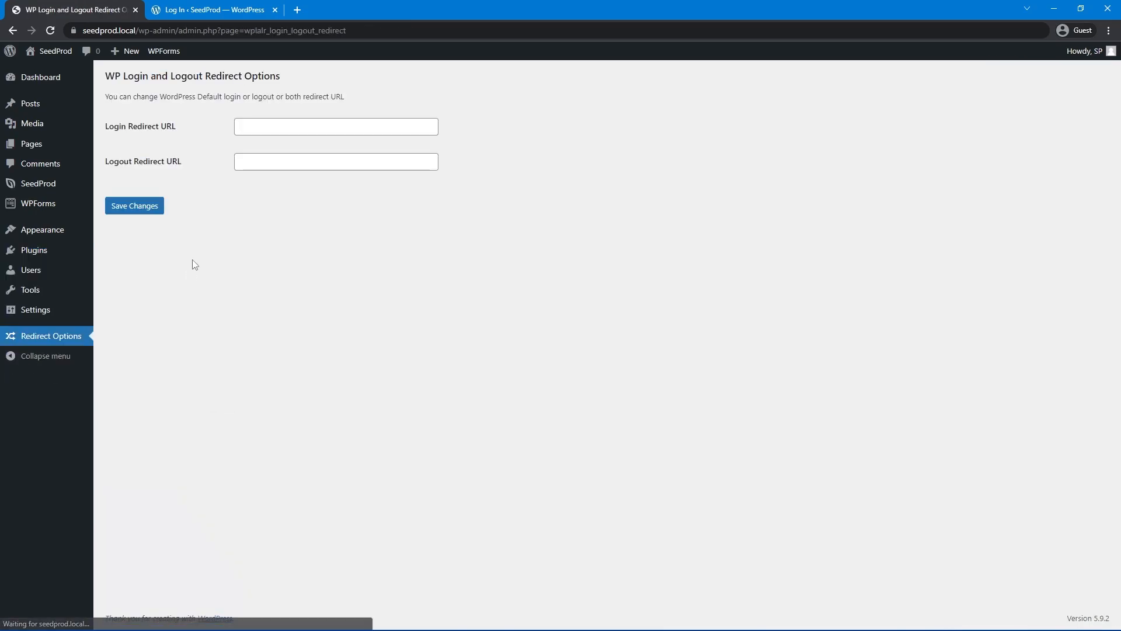
- Open the site's login page in the live-site browser tab and copy its URL
{"action": "triple_click", "coordinate": [120, 127]}
{"action": "left_click", "coordinate": [210, 135]}
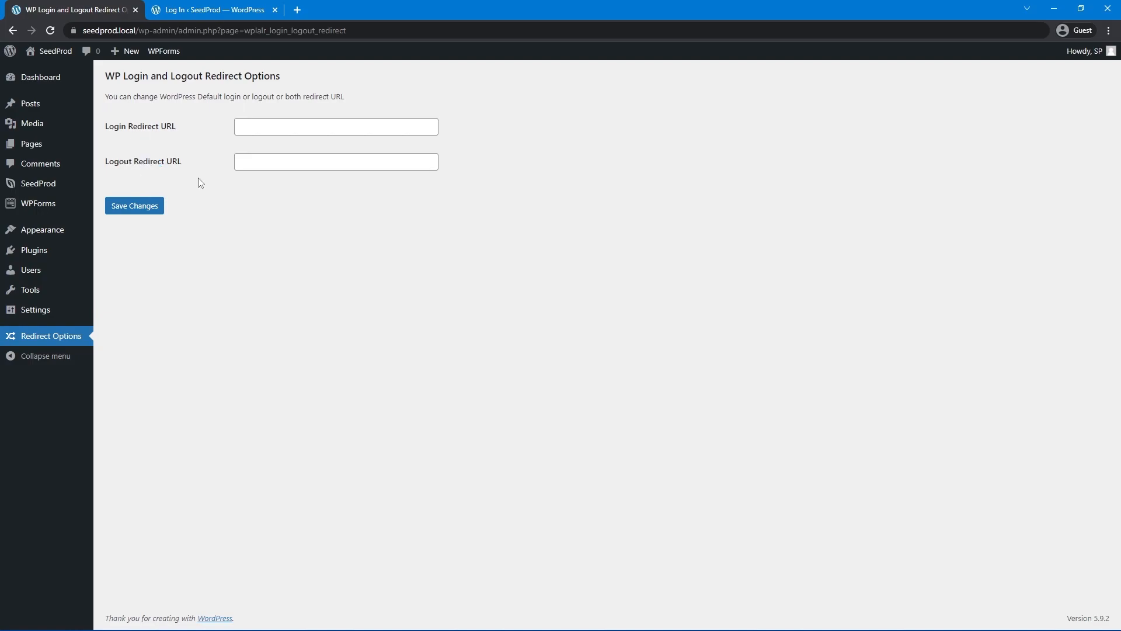
{"action": "left_click", "coordinate": [199, 15]}
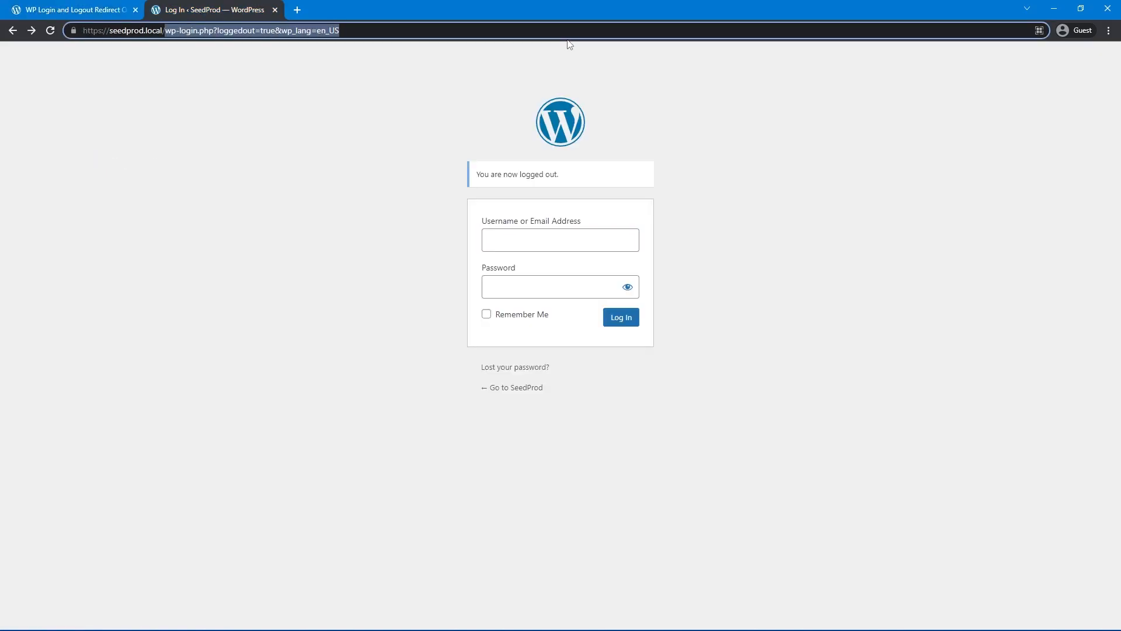
{"action": "type", "text": "login"}
{"action": "key", "text": "Return"}
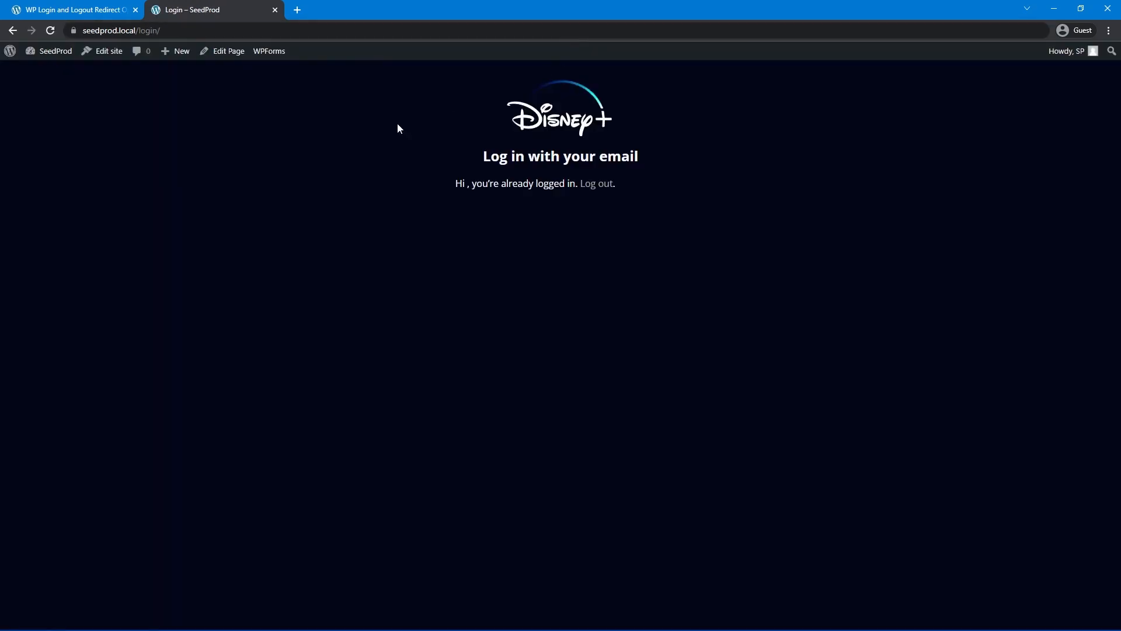
{"action": "right_click", "coordinate": [174, 31]}
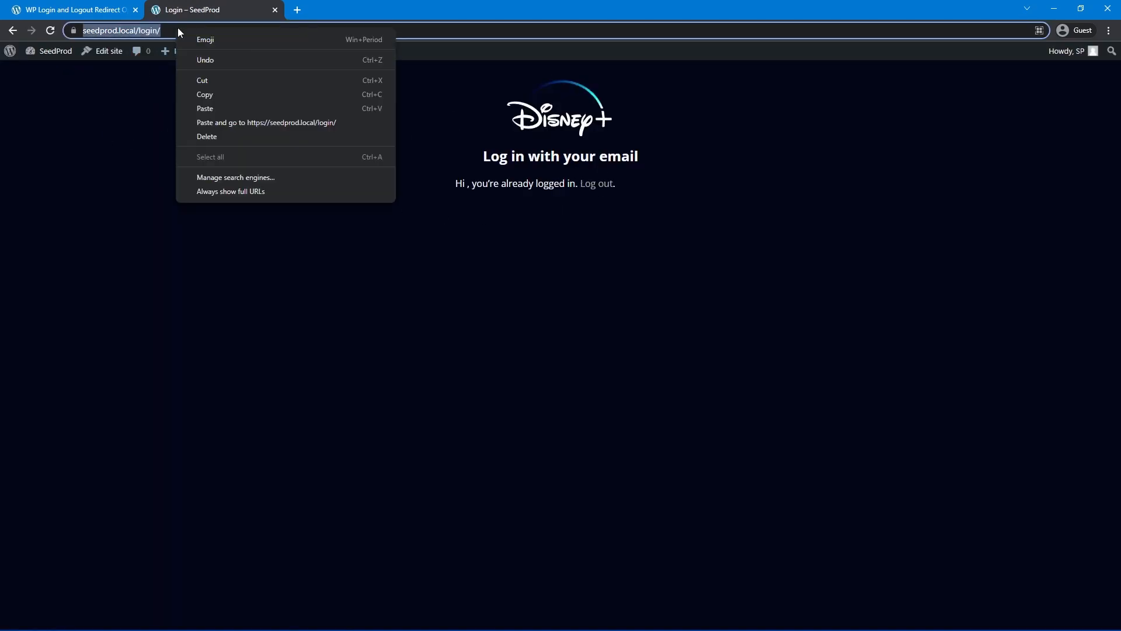
{"action": "left_click", "coordinate": [236, 90]}
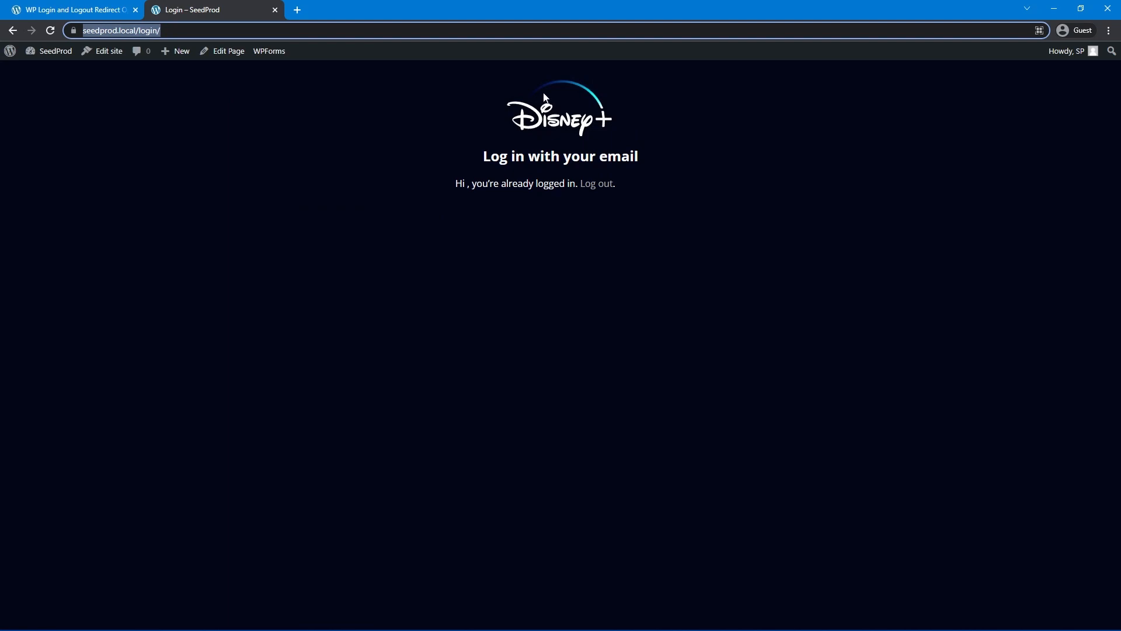
- Set the Logout Redirect URL to the copied login page address and save the redirect options
{"action": "left_click", "coordinate": [99, 13]}
{"action": "left_click", "coordinate": [260, 166]}
{"action": "key", "text": "ctrl+v"}
{"action": "left_click", "coordinate": [146, 211]}
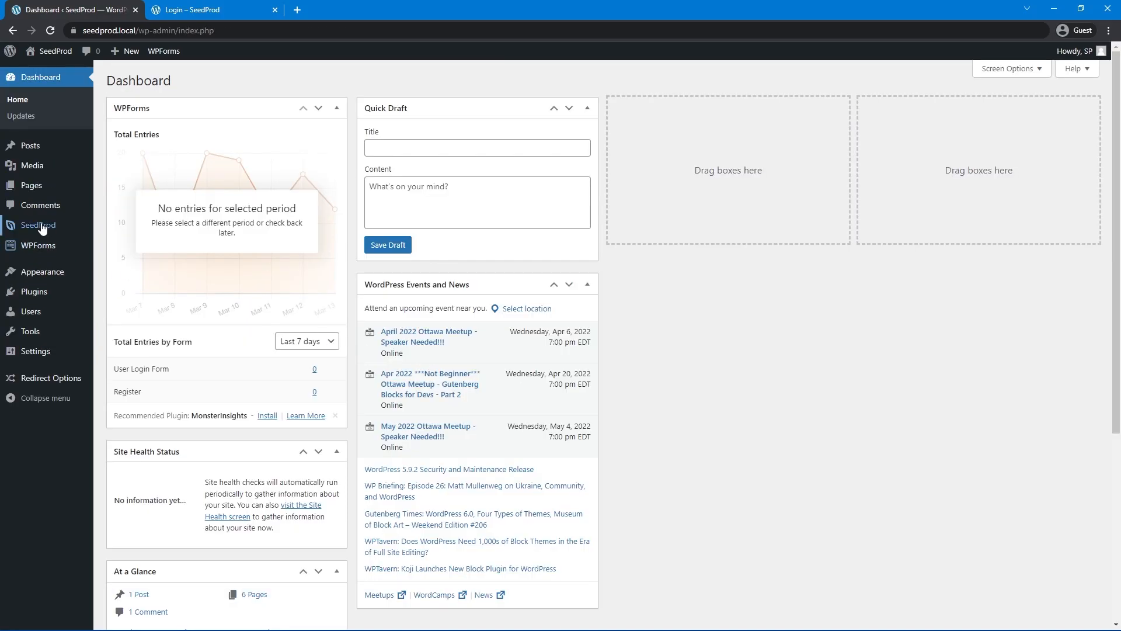
- Open the homepage template from the SeedProd Theme Builder and link its hero SIGN UP NOW button to /register
{"action": "mouse_move", "coordinate": [44, 228]}
{"action": "left_click", "coordinate": [129, 244]}
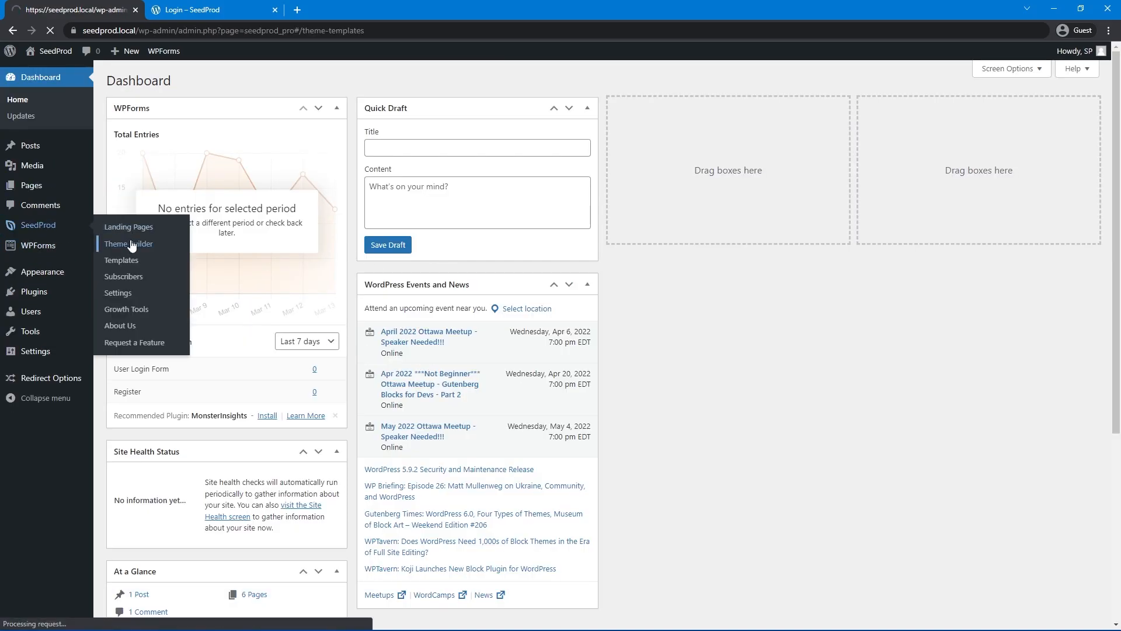
{"action": "left_click", "coordinate": [162, 312]}
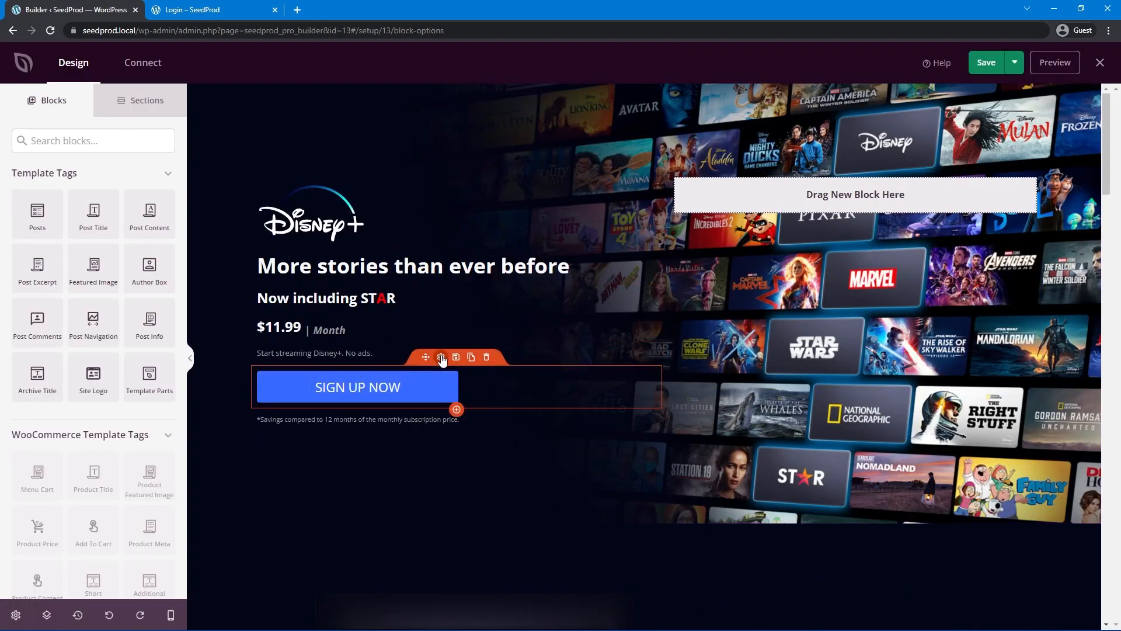
{"action": "left_click", "coordinate": [441, 357]}
{"action": "left_click", "coordinate": [100, 409]}
{"action": "key", "text": "ctrl+v"}
- Link the second SIGN UP NOW button, above "Available on your favourite devices", to /register
{"action": "scroll", "coordinate": [643, 303], "scroll_direction": "down", "scroll_amount": 3}
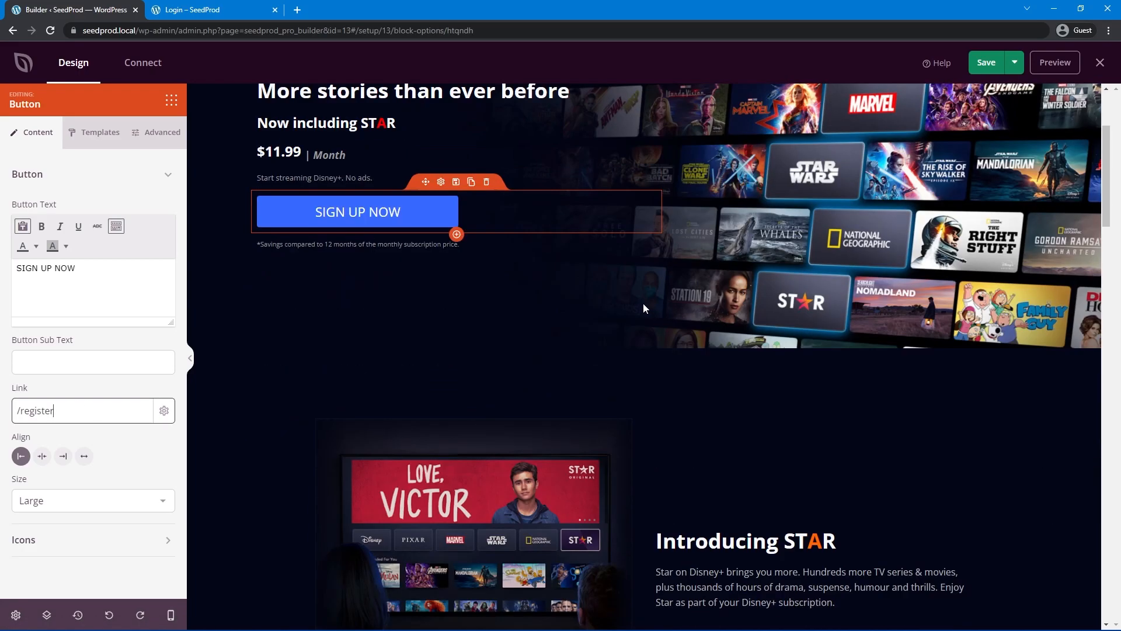
{"action": "scroll", "coordinate": [642, 315], "scroll_direction": "down", "scroll_amount": 20}
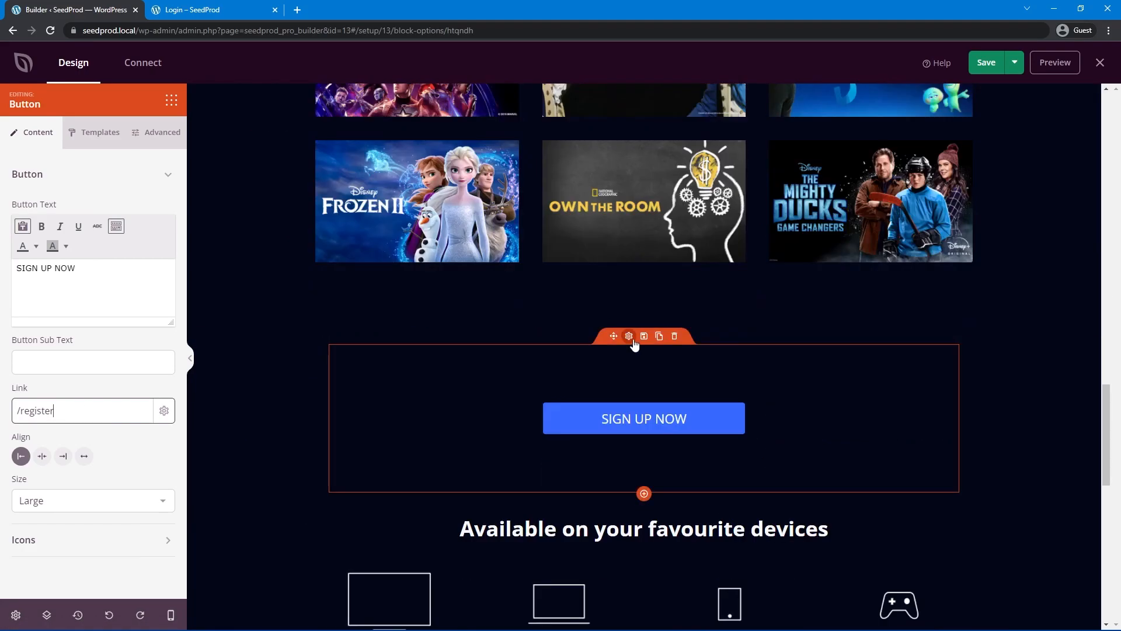
{"action": "scroll", "coordinate": [639, 316], "scroll_direction": "down", "scroll_amount": 2}
- Append "| Log In" after "About Us" in the footer links text and remove the link carried over to it
{"action": "scroll", "coordinate": [673, 393], "scroll_direction": "down", "scroll_amount": 5}
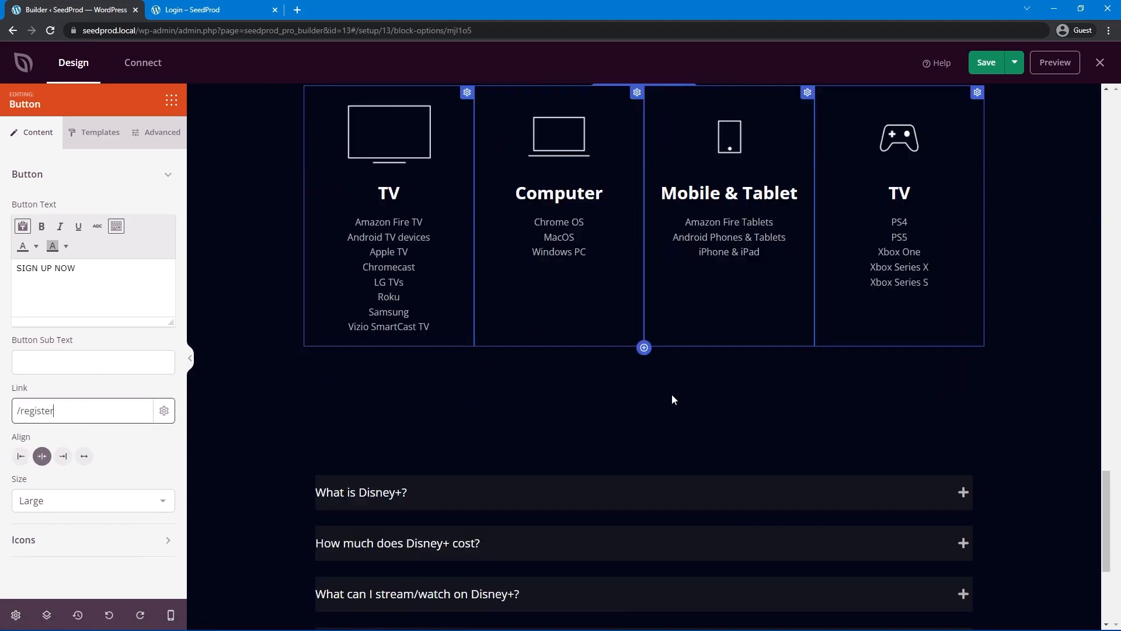
{"action": "scroll", "coordinate": [674, 395], "scroll_direction": "down", "scroll_amount": 5}
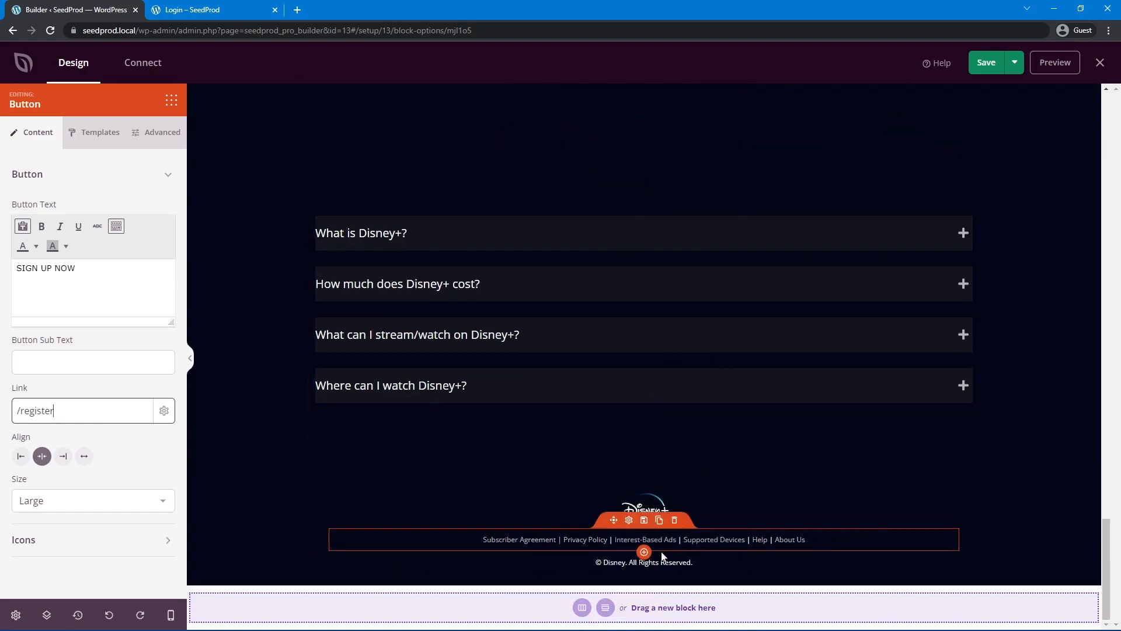
{"action": "left_click", "coordinate": [631, 533]}
{"action": "left_click", "coordinate": [168, 314]}
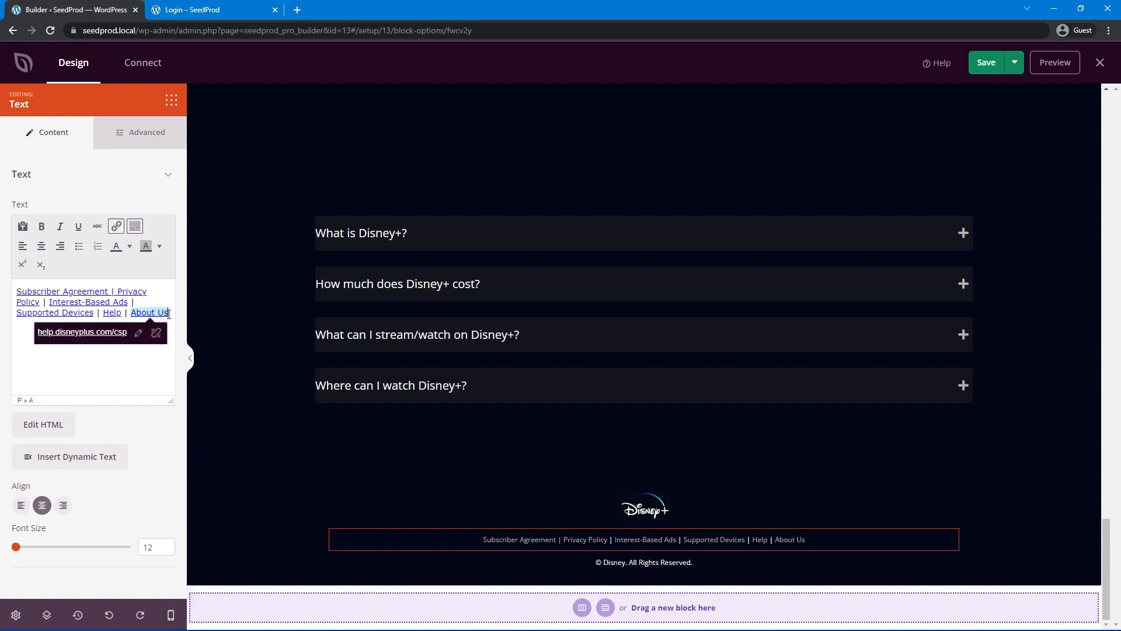
{"action": "type", "text": "| Log In"}
{"action": "left_click_drag", "start_coordinate": [57, 322], "coordinate": [22, 323]}
{"action": "left_click", "coordinate": [147, 343]}
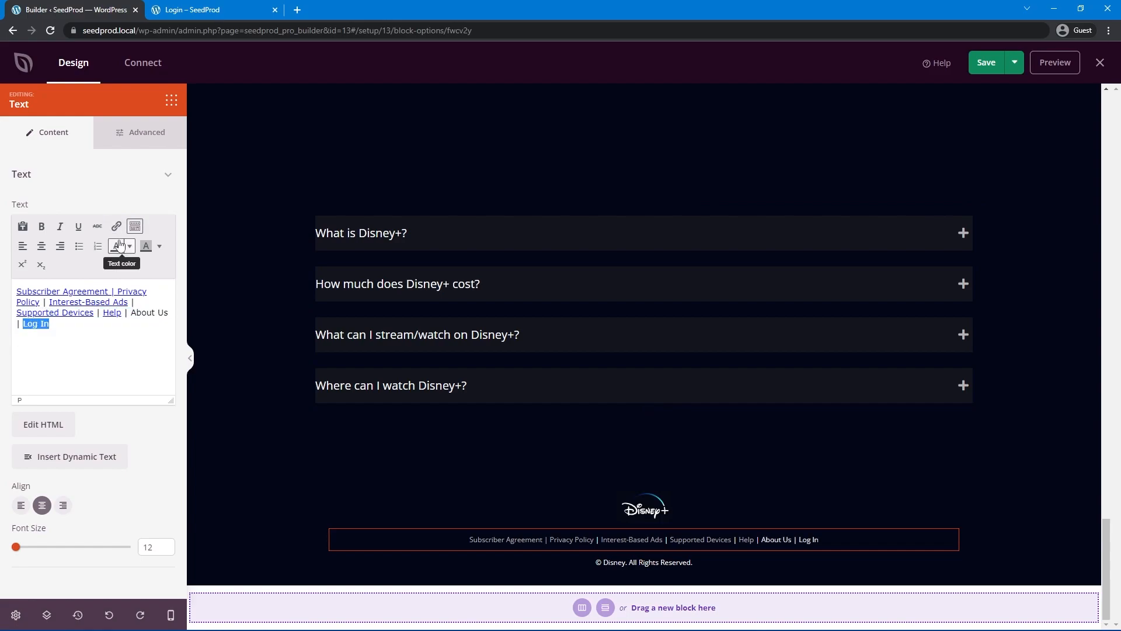
- Link the footer's "Log In" text to the login page and save the homepage template
{"action": "left_click", "coordinate": [117, 226]}
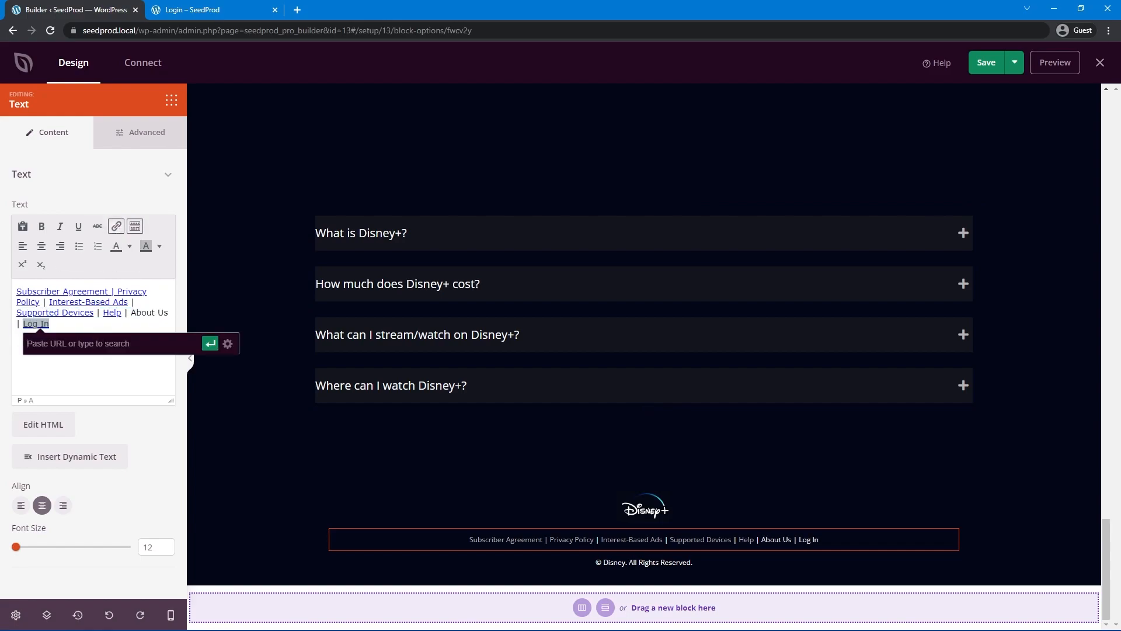
{"action": "key", "text": "ctrl+v"}
{"action": "left_click", "coordinate": [961, 156]}
{"action": "left_click", "coordinate": [989, 65]}
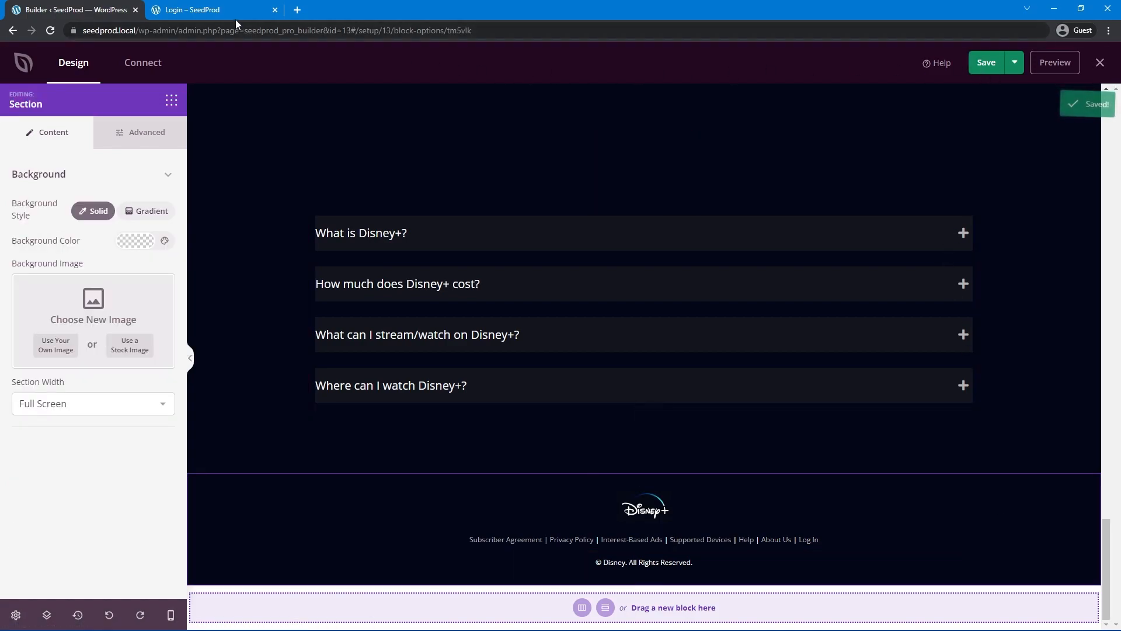
{"action": "left_click", "coordinate": [275, 10]}
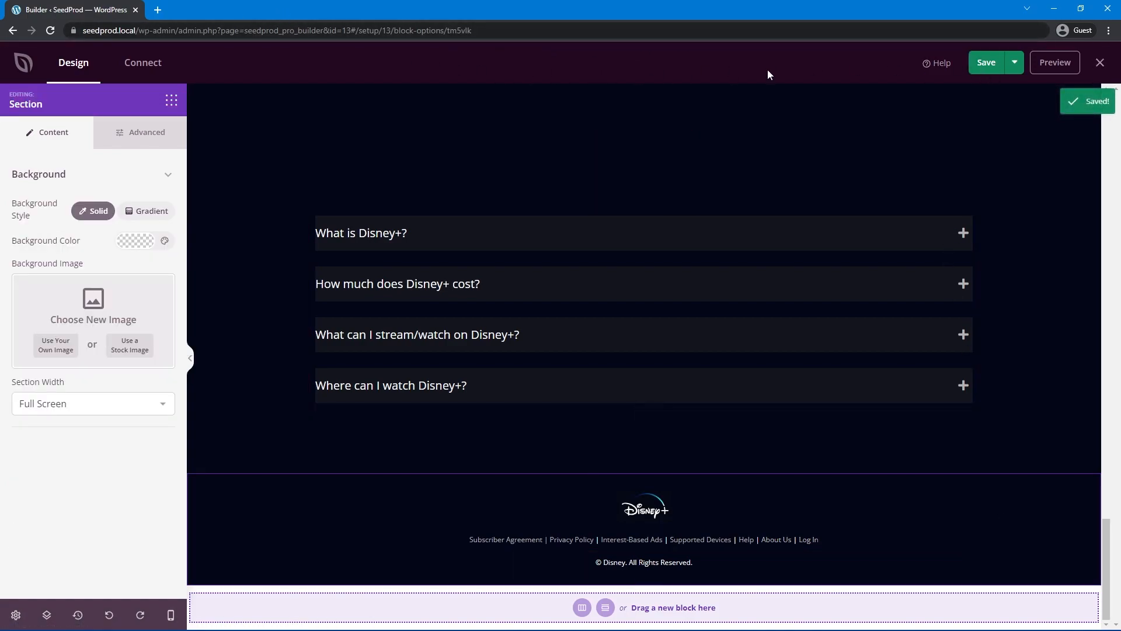
- Leave the template editor and review the live homepage from the hero section down to the FAQ
{"action": "left_click", "coordinate": [1099, 66]}
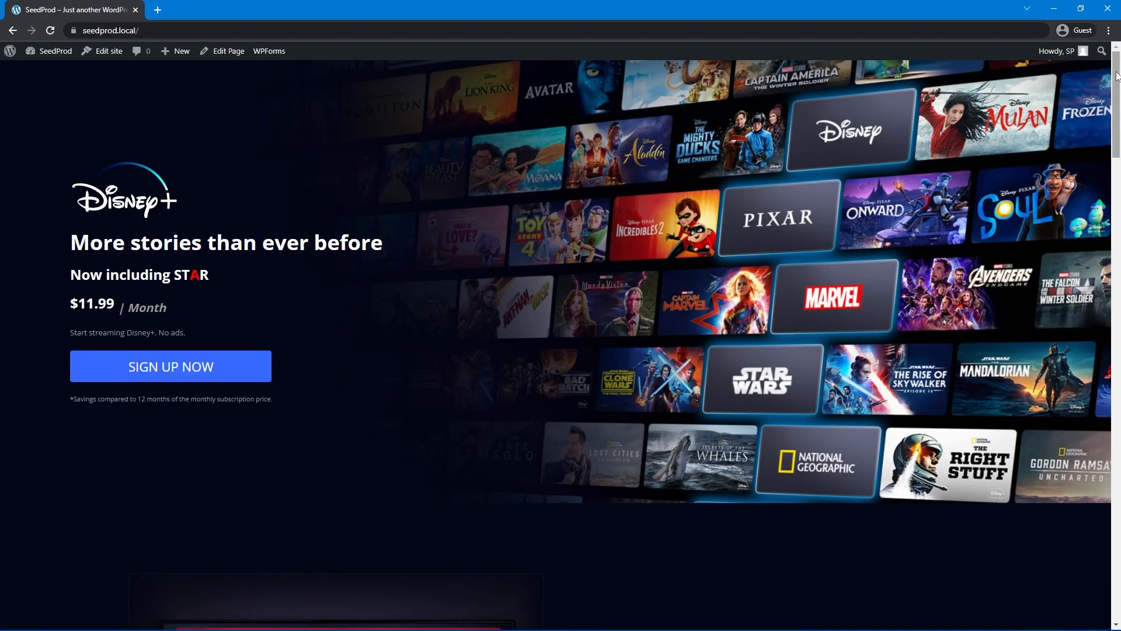
{"action": "left_click_drag", "start_coordinate": [1116, 76], "coordinate": [1099, 523]}
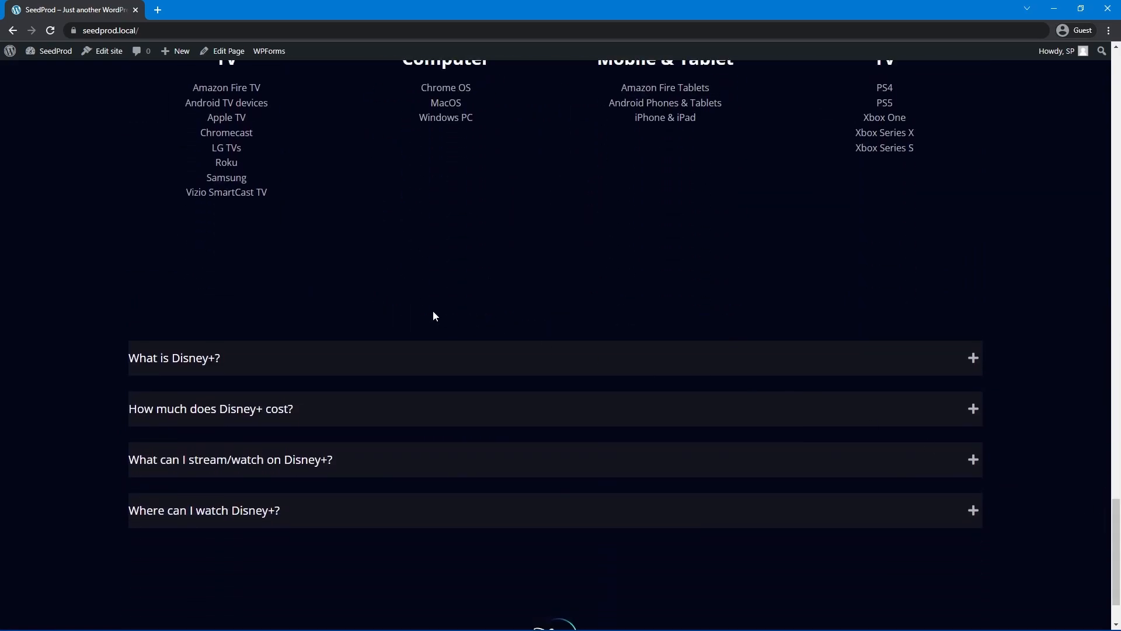
{"action": "scroll", "coordinate": [909, 390], "scroll_direction": "up", "scroll_amount": 5}
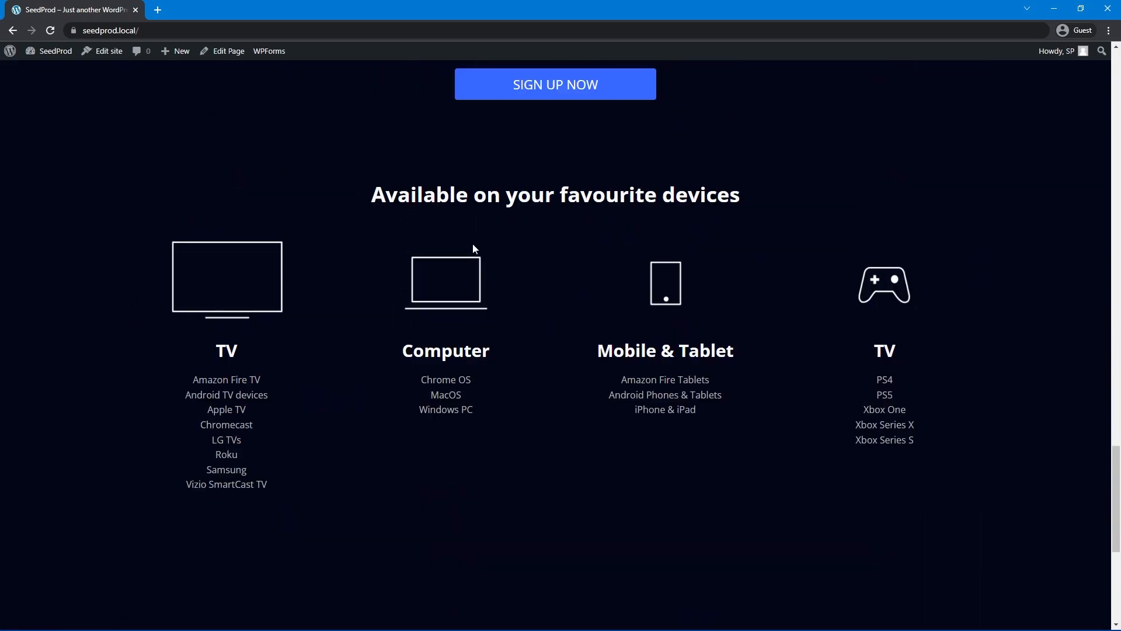
{"action": "scroll", "coordinate": [580, 377], "scroll_direction": "down", "scroll_amount": 3}
{"action": "left_click_drag", "start_coordinate": [1116, 529], "coordinate": [1109, 104]}
- Test the hero SIGN UP NOW link and the Register page's Log In link, and log out from the login page
{"action": "left_click", "coordinate": [168, 365]}
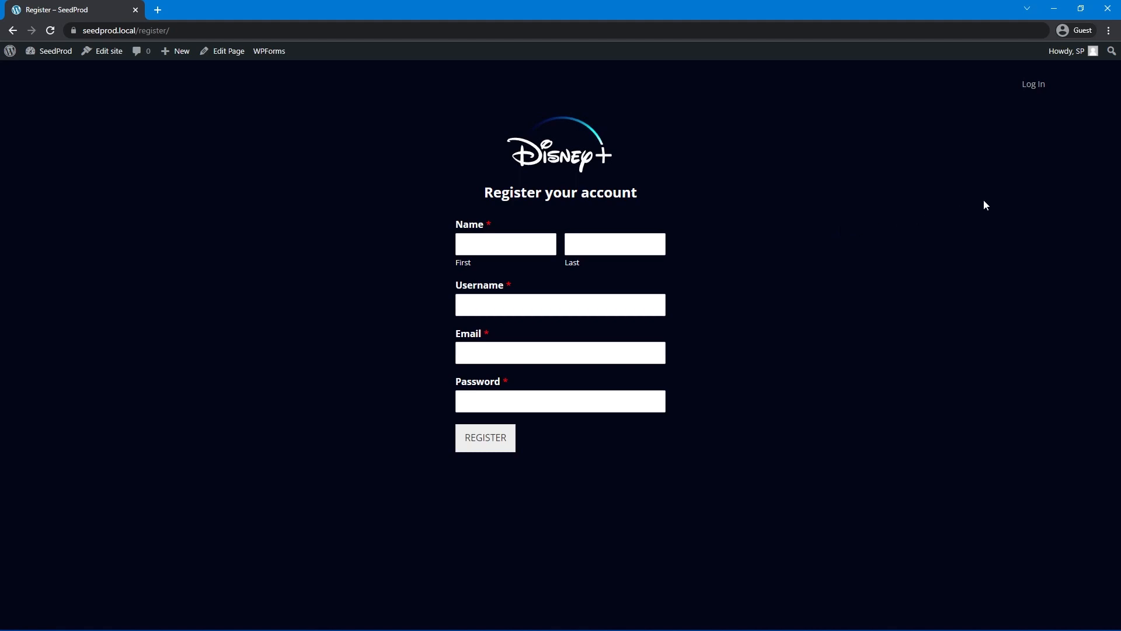
{"action": "left_click", "coordinate": [1034, 84]}
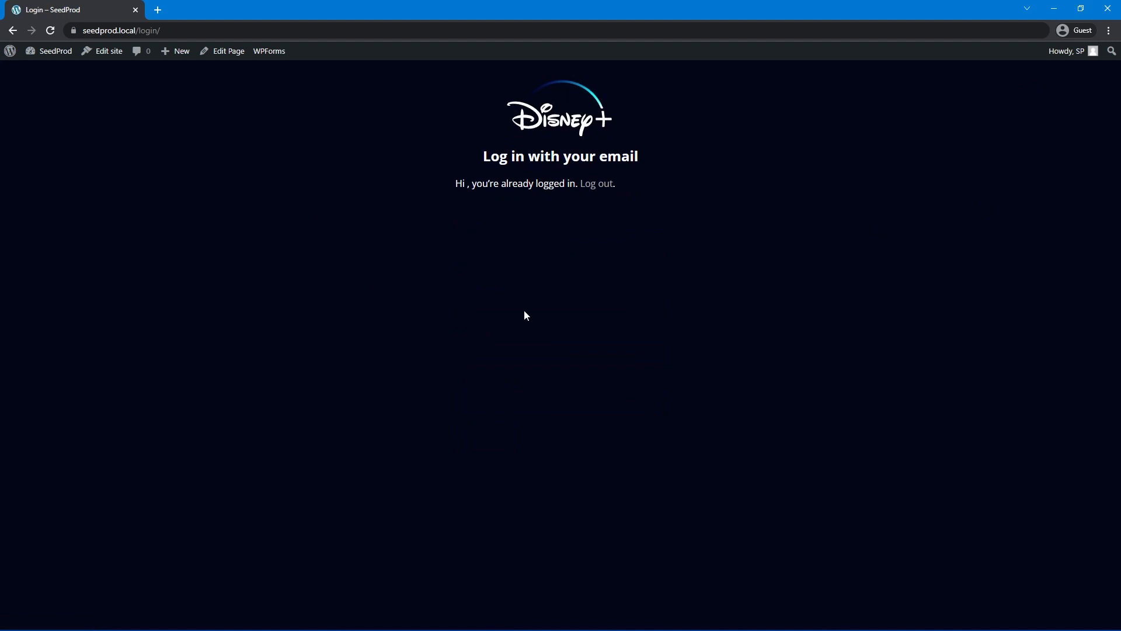
{"action": "left_click", "coordinate": [598, 184]}
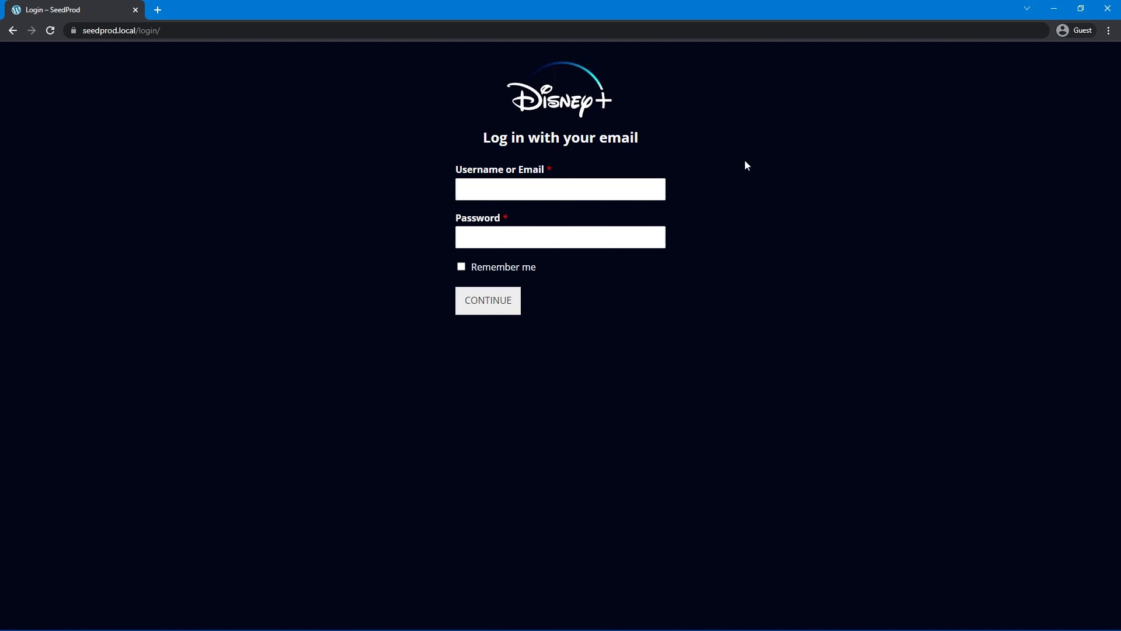
- Log in through the Disney+ login form with the username sp and the account password
{"action": "left_click", "coordinate": [509, 191]}
{"action": "type", "text": "sp"}
{"action": "key", "text": "Tab"}
{"action": "type", "text": "sp••••••"}
{"action": "left_click", "coordinate": [481, 306]}
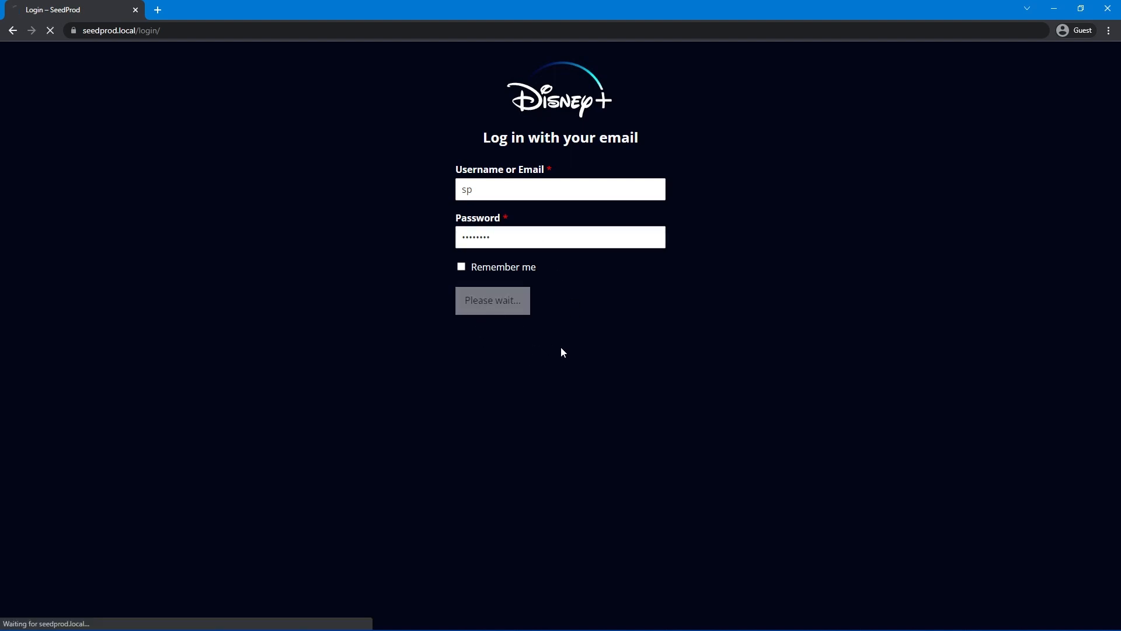